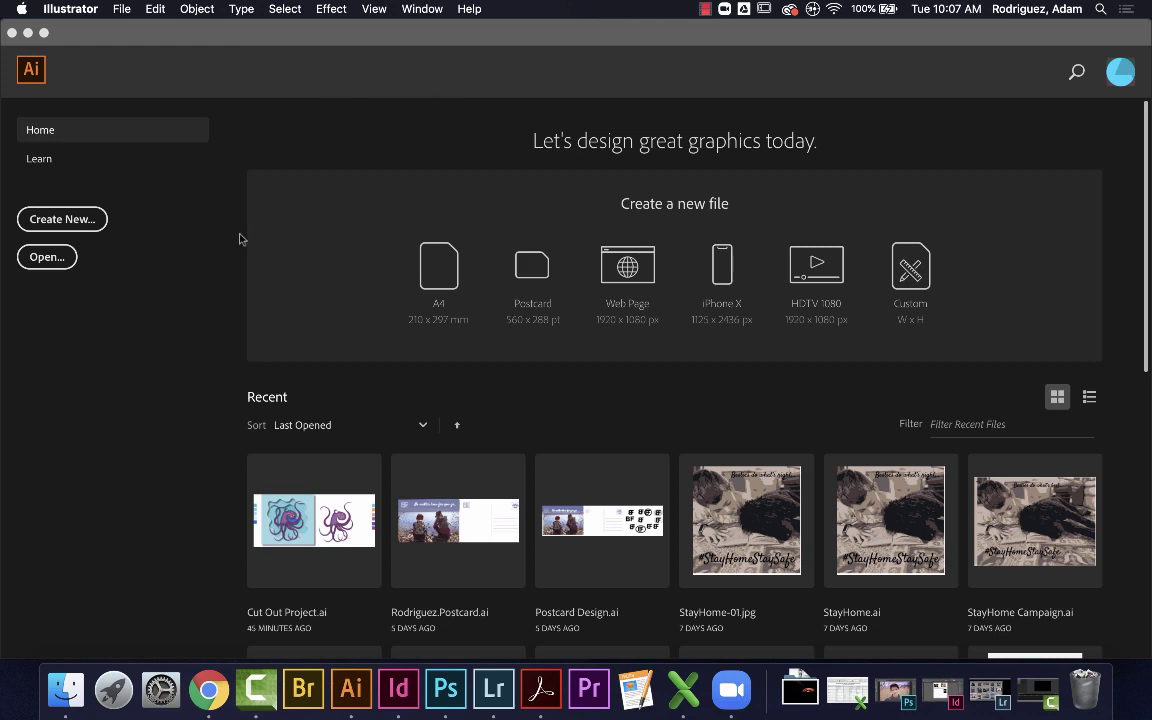
Create a new blank print document measured in inches, 8 in wide and 10 in high
{"action": "left_click", "coordinate": [71, 222]}
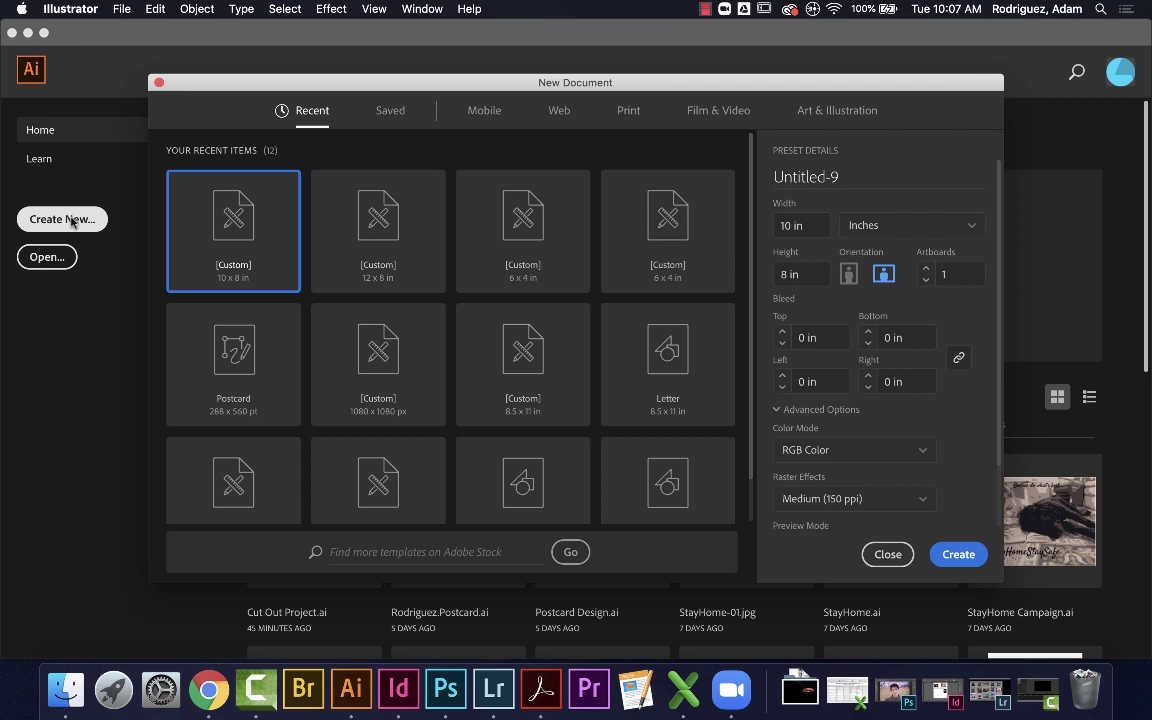
{"action": "left_click", "coordinate": [630, 119]}
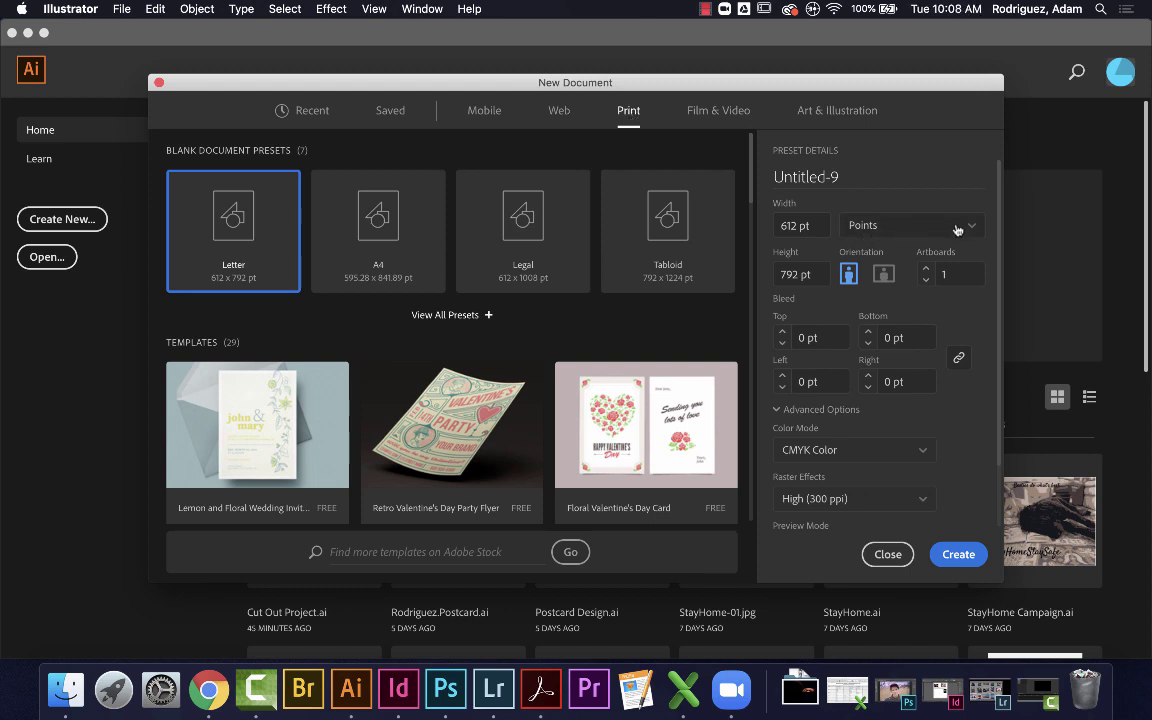
{"action": "left_click", "coordinate": [862, 222]}
{"action": "left_click", "coordinate": [866, 308]}
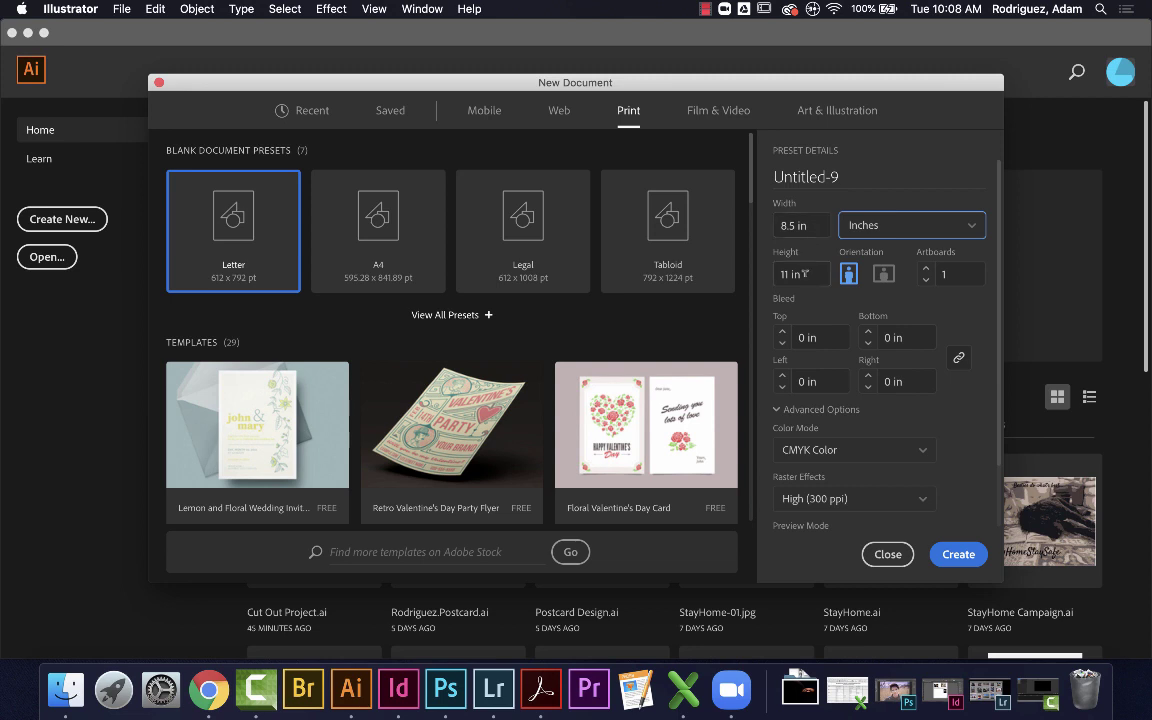
{"action": "left_click", "coordinate": [813, 221]}
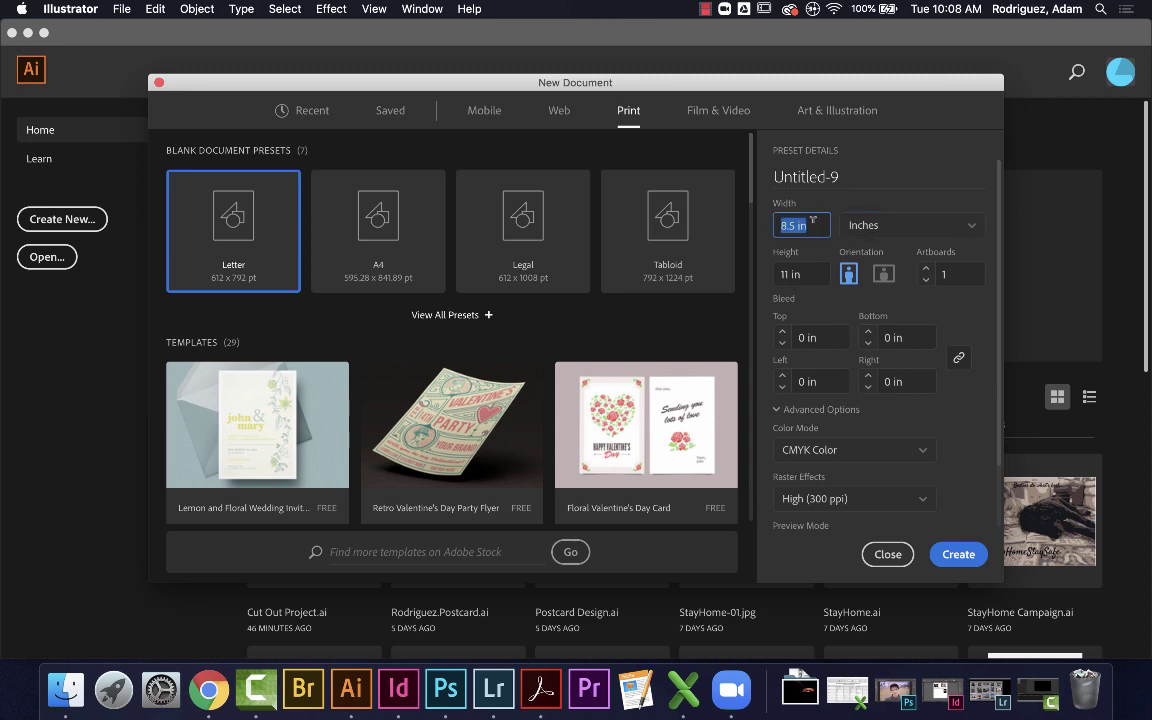
{"action": "type", "text": "8"}
{"action": "left_click", "coordinate": [802, 271]}
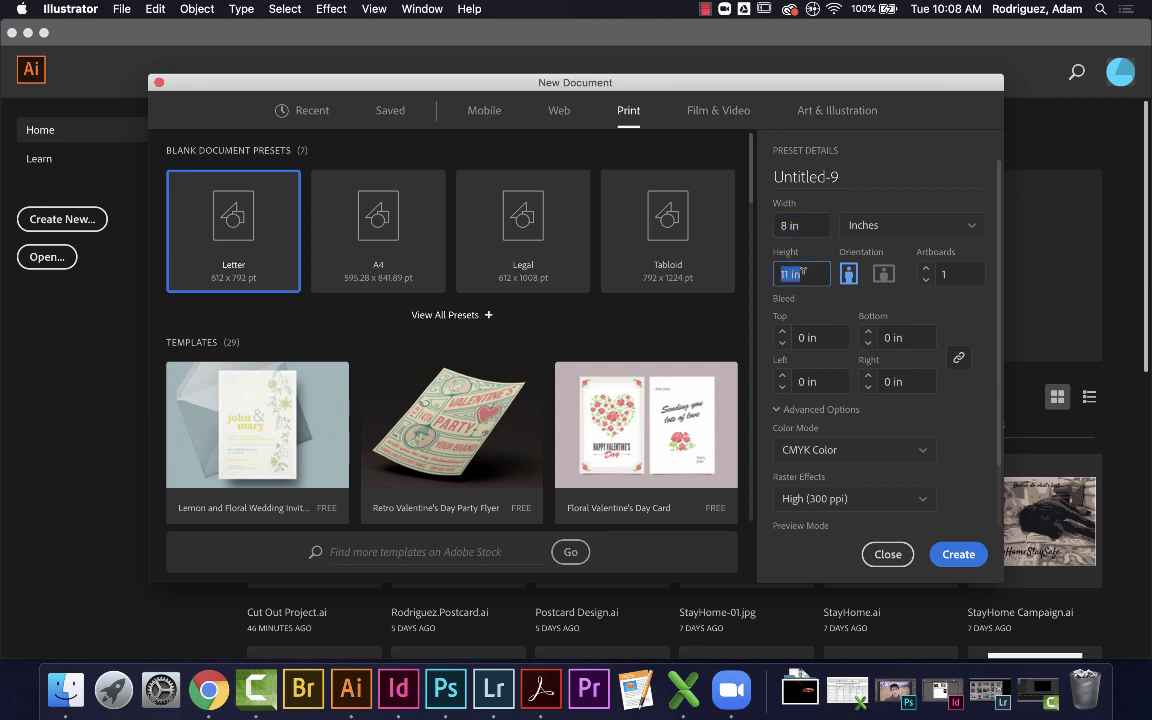
{"action": "type", "text": "10"}
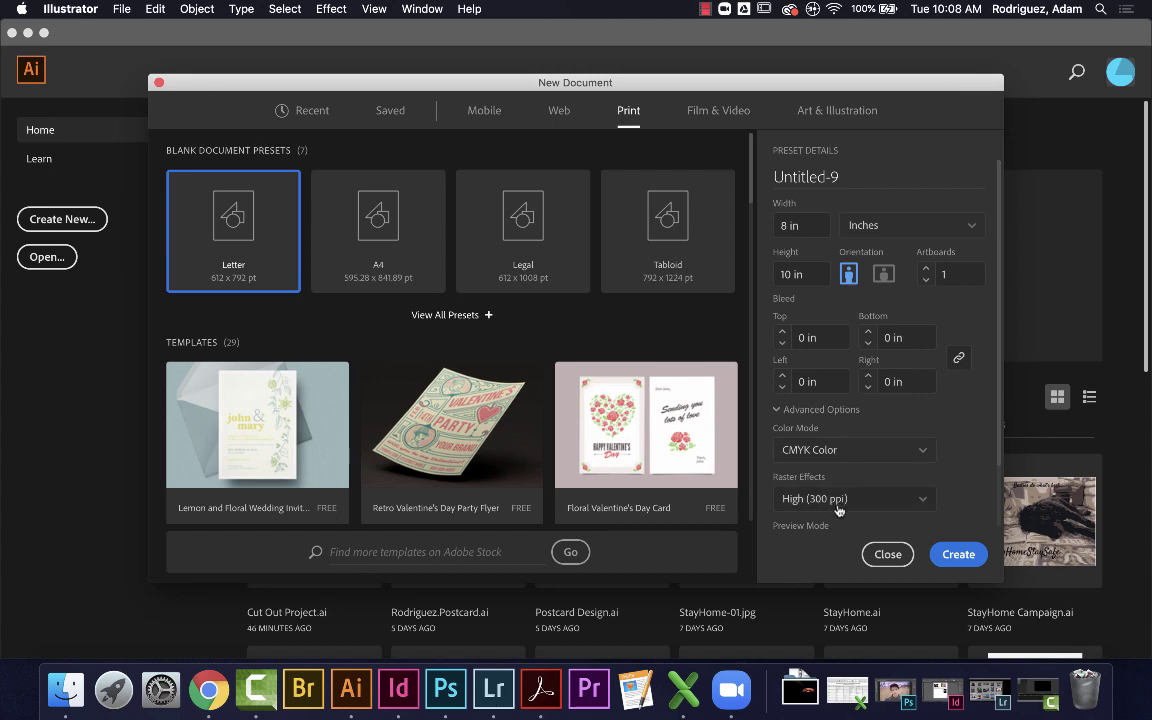
{"action": "left_click", "coordinate": [958, 554]}
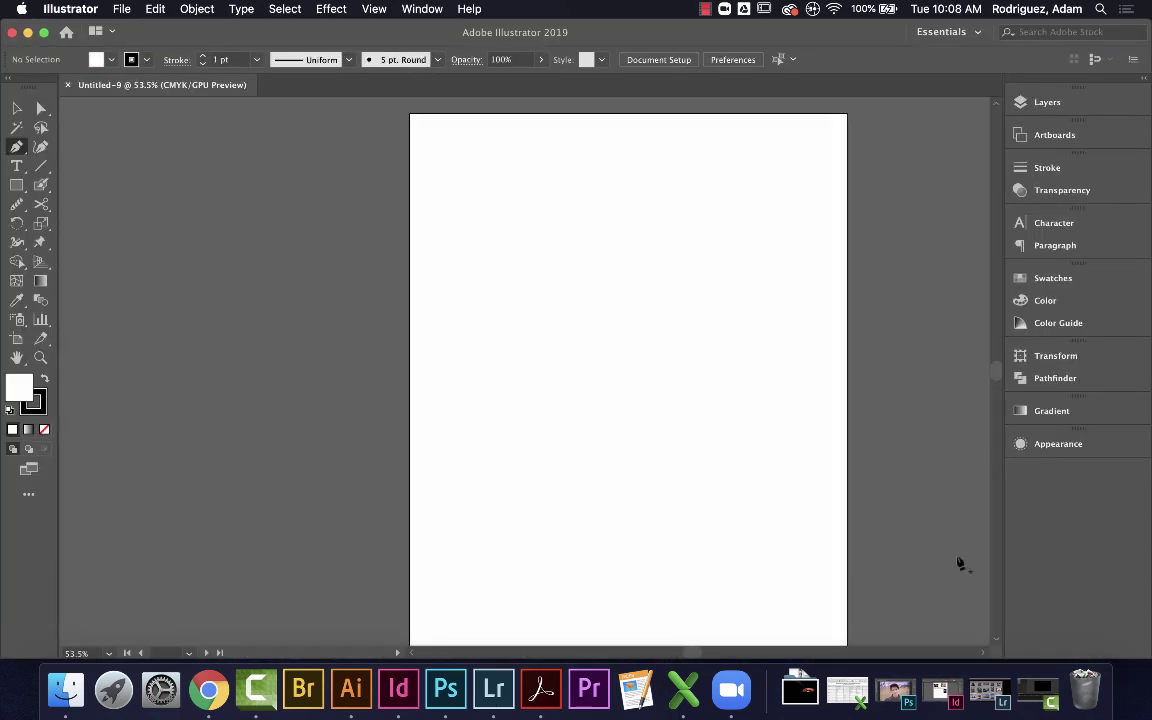
{"action": "left_click", "coordinate": [628, 387]}
{"action": "key", "text": "Escape"}
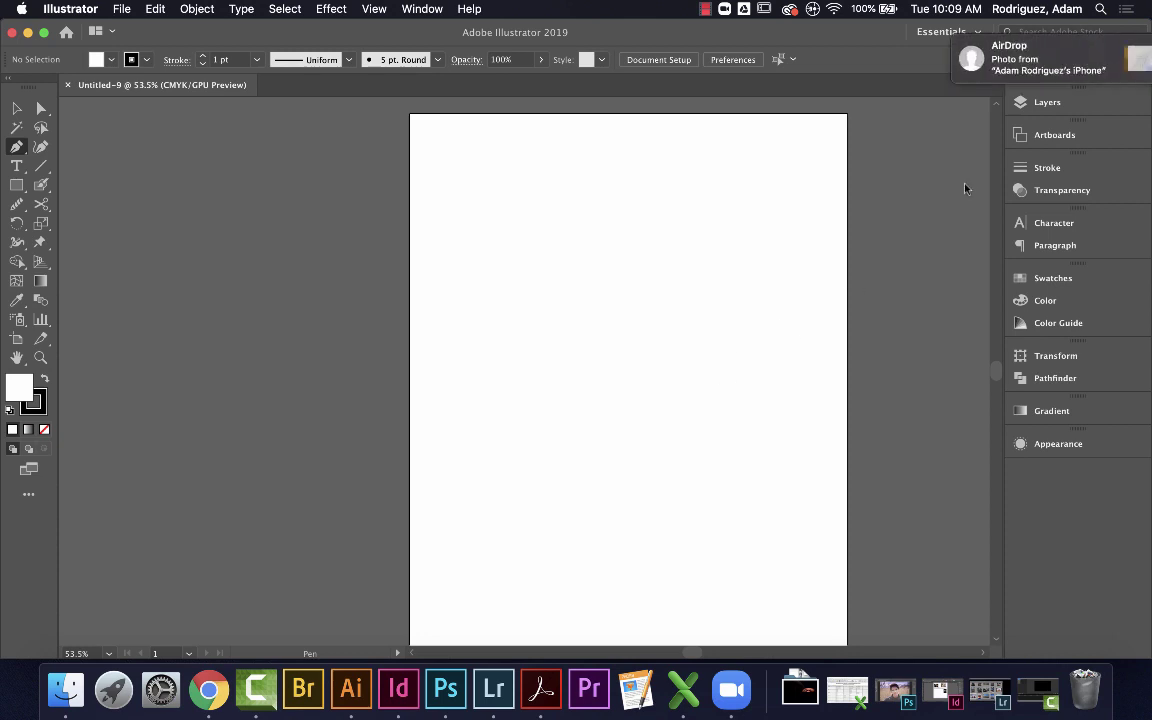
Save the incoming AirDrop photo to Downloads and place that file, IMG_0938.JPG, in the document as a template
{"action": "left_click", "coordinate": [1113, 73]}
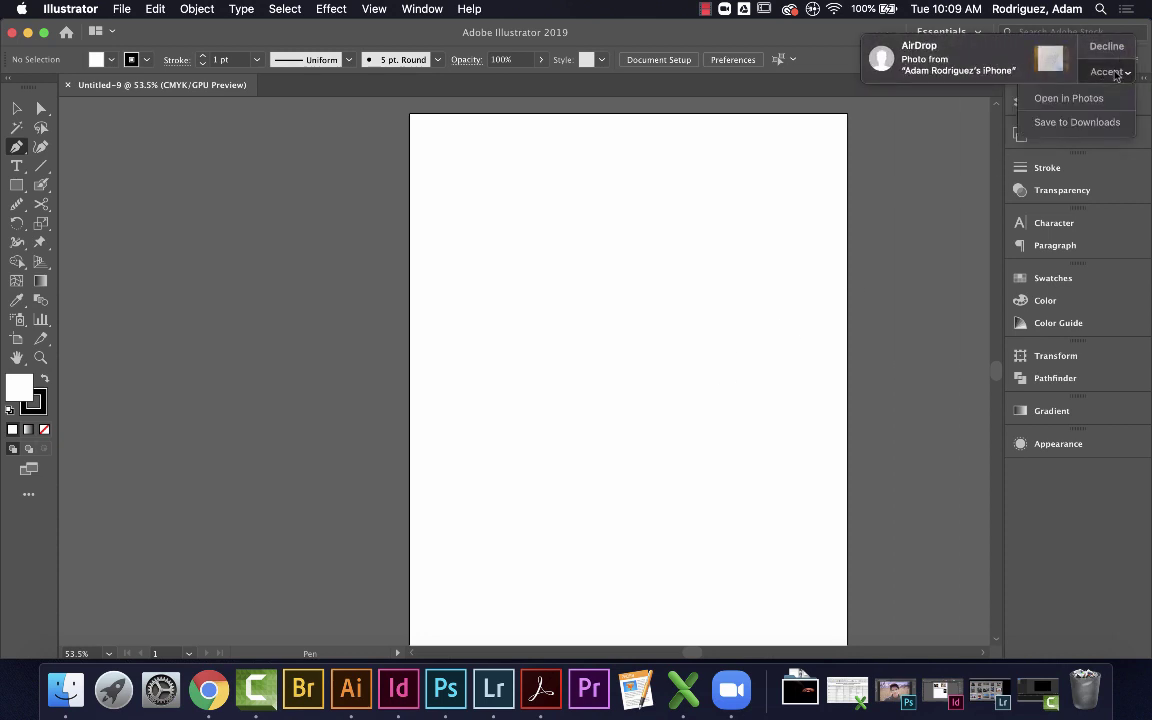
{"action": "left_click", "coordinate": [1090, 122]}
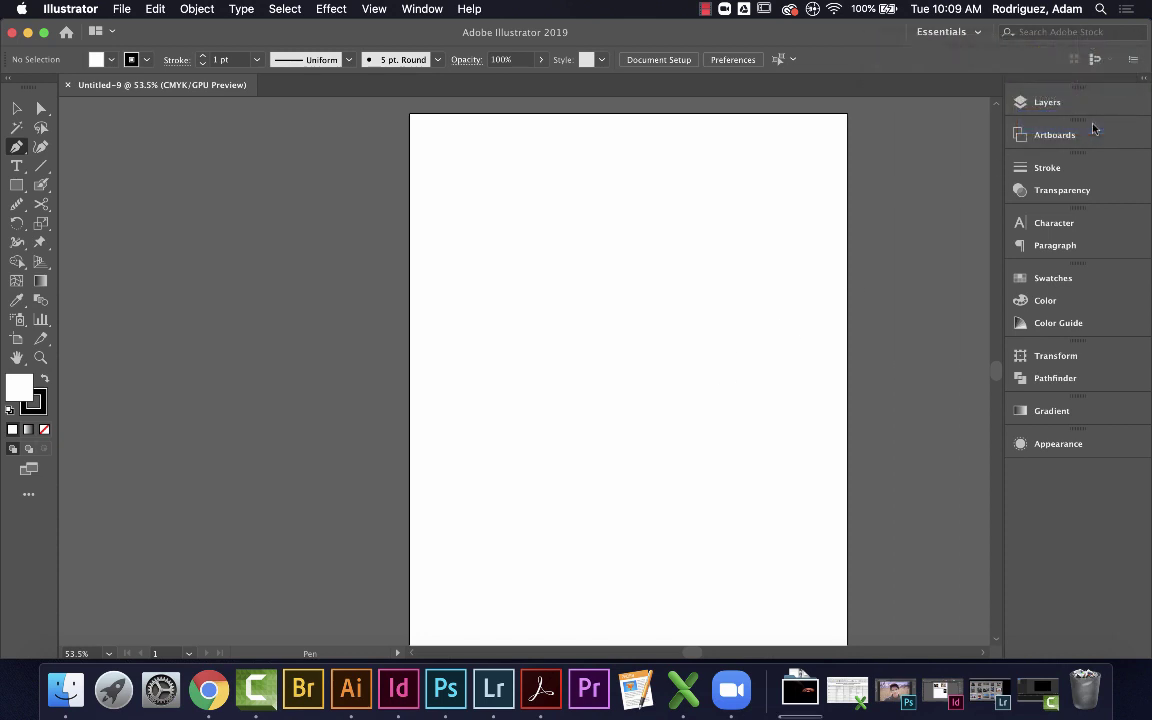
{"action": "left_click", "coordinate": [122, 10]}
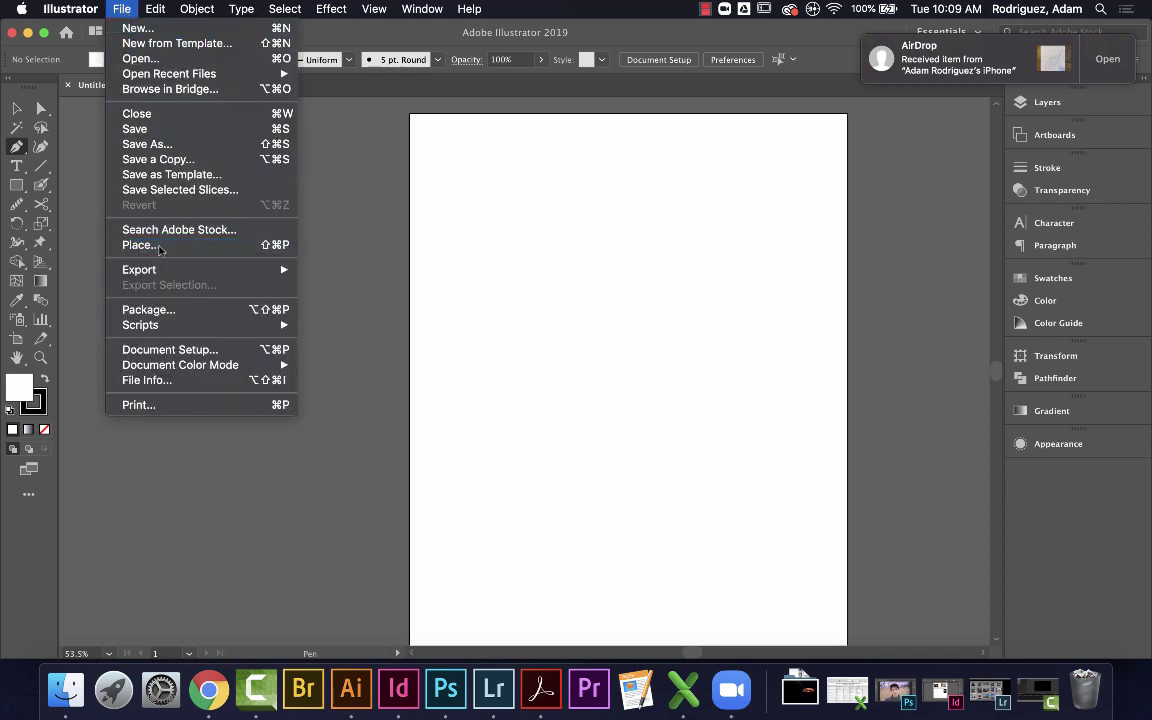
{"action": "left_click", "coordinate": [139, 245]}
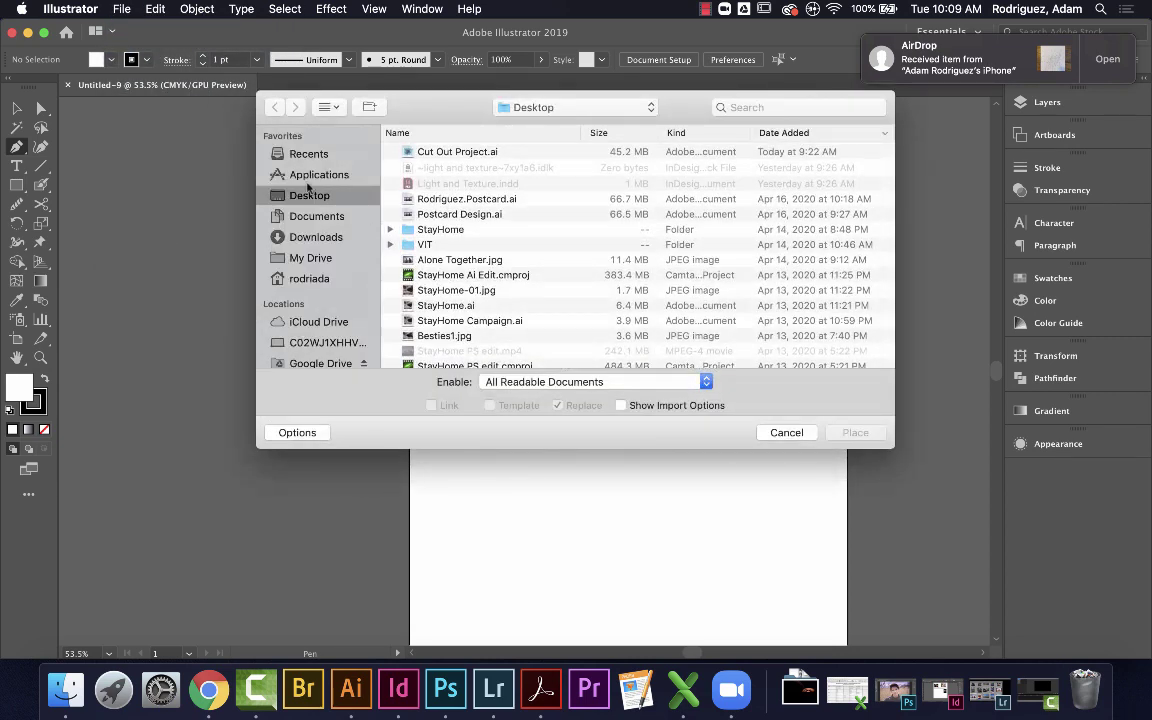
{"action": "left_click", "coordinate": [278, 234]}
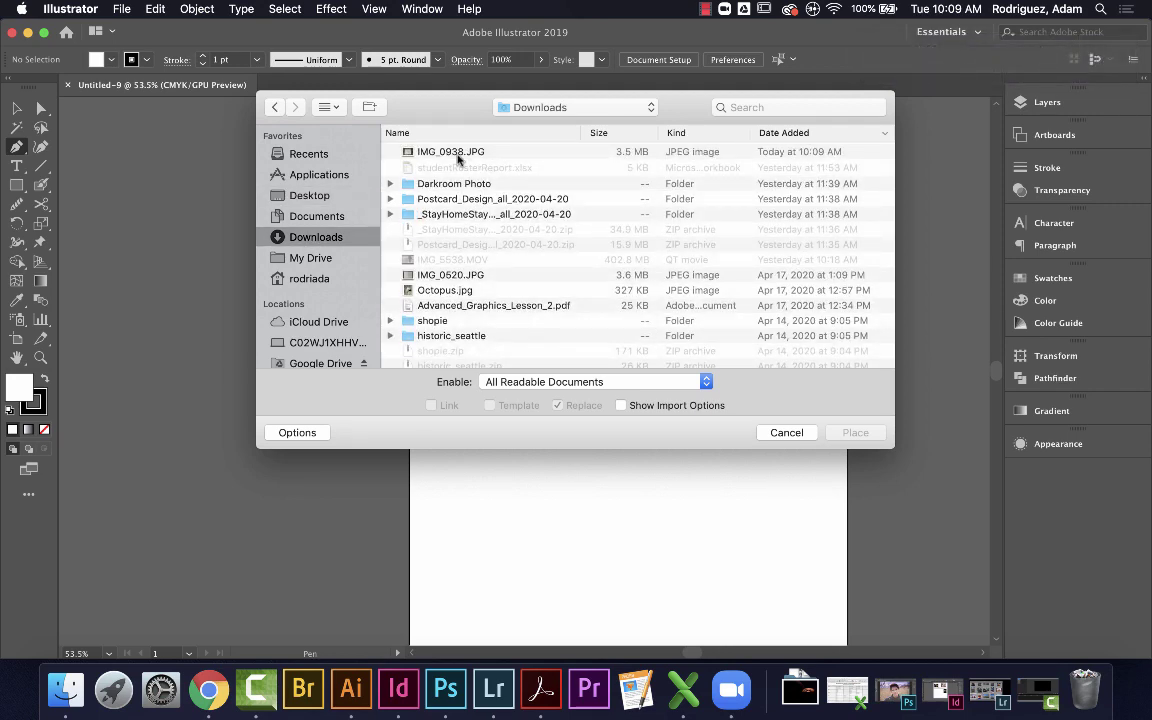
{"action": "left_click", "coordinate": [455, 153]}
{"action": "key", "text": "space"}
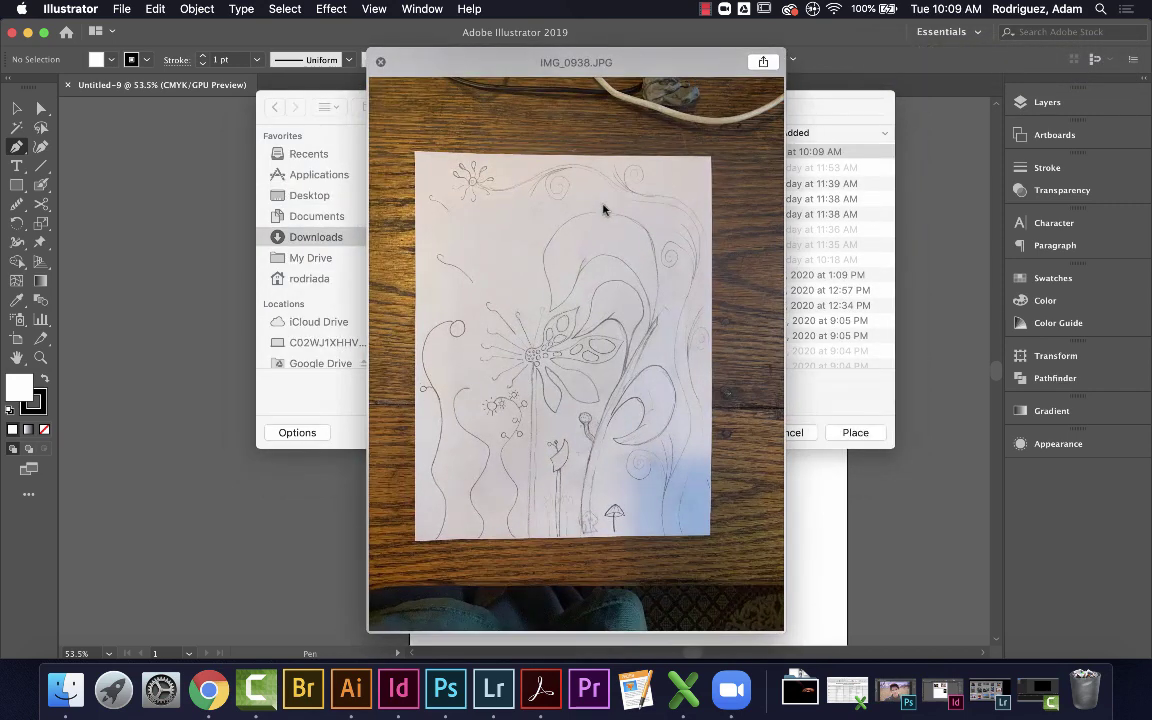
{"action": "key", "text": "space"}
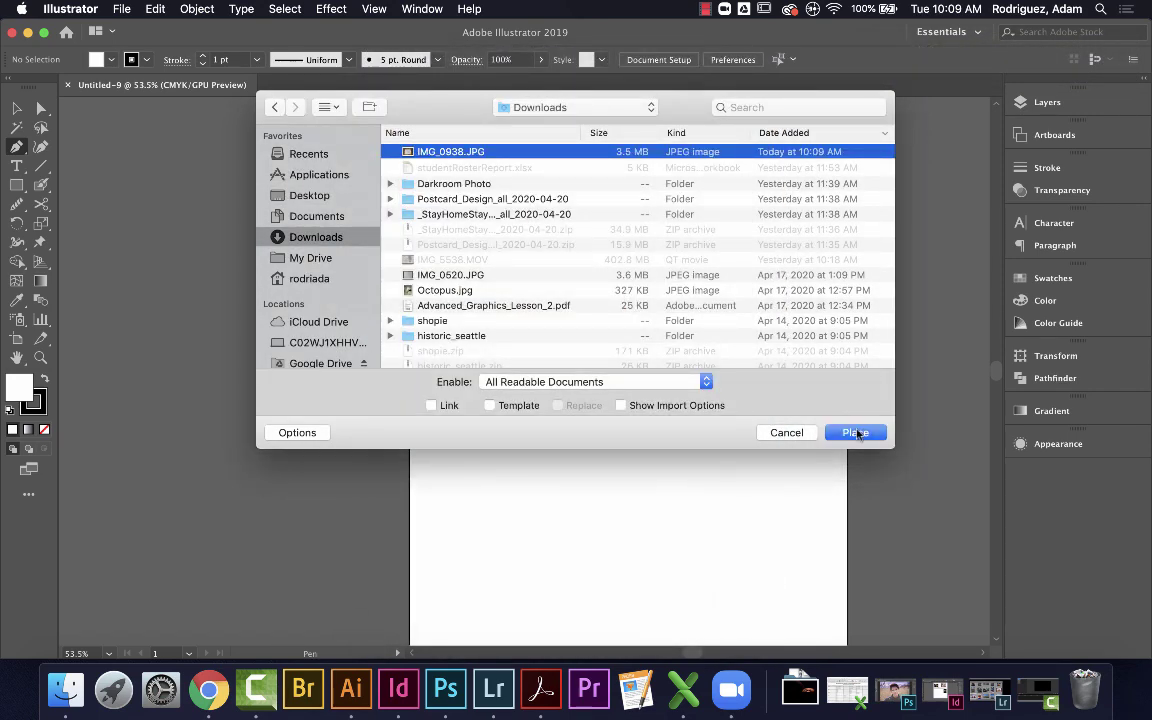
{"action": "left_click", "coordinate": [490, 405]}
{"action": "left_click", "coordinate": [855, 433]}
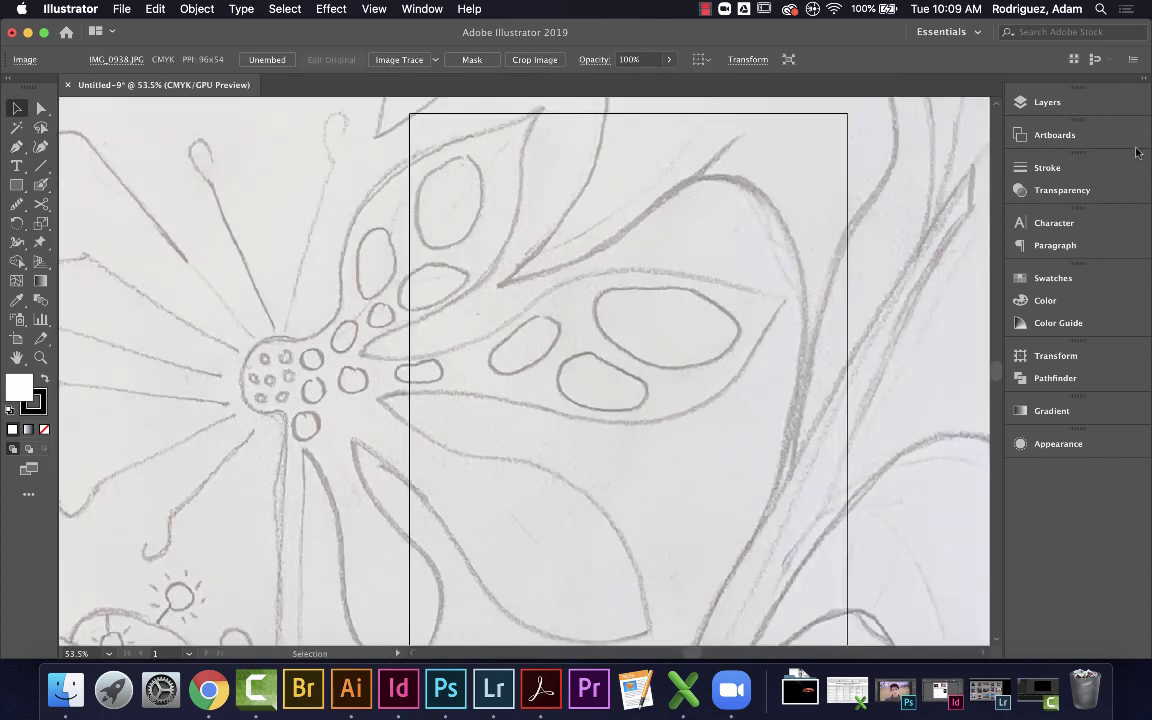
Unlock the template layer and scale the placed sketch photo down so its paper roughly matches the artboard
{"action": "left_click", "coordinate": [1040, 102]}
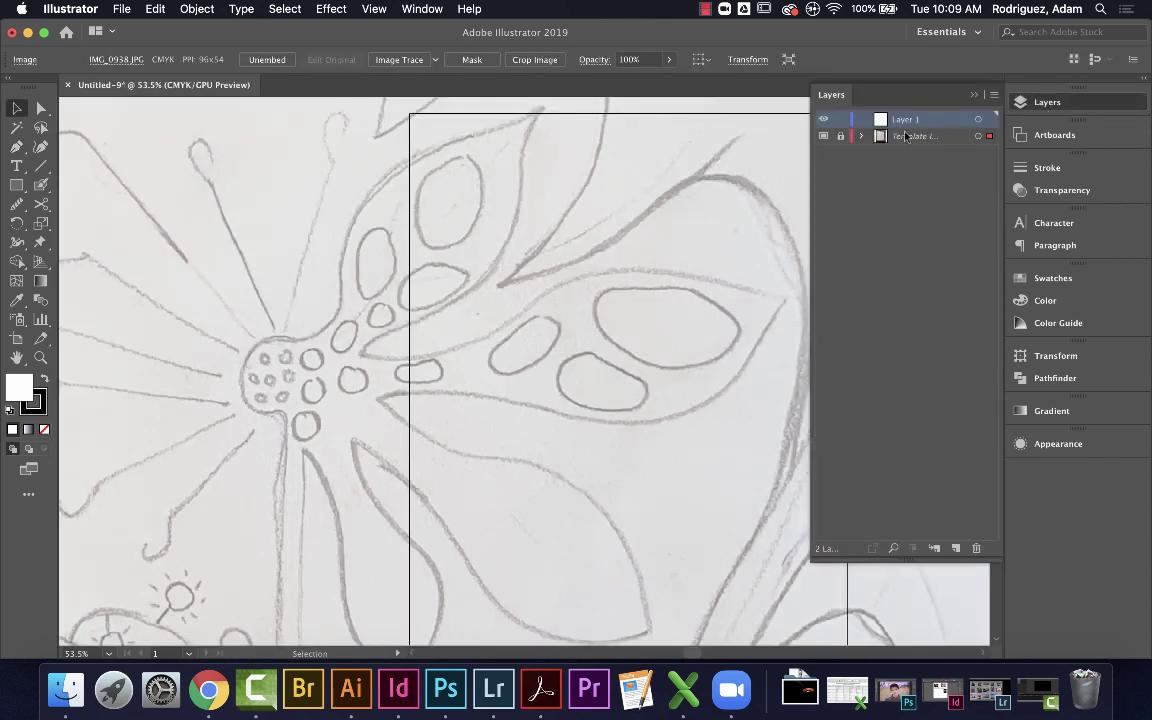
{"action": "left_click", "coordinate": [840, 136]}
{"action": "key", "text": "super+minus"}
{"action": "key", "text": "super+minus"}
{"action": "key", "text": "super+minus"}
{"action": "key", "text": "super+minus"}
{"action": "key", "text": "super+minus"}
{"action": "key", "text": "v"}
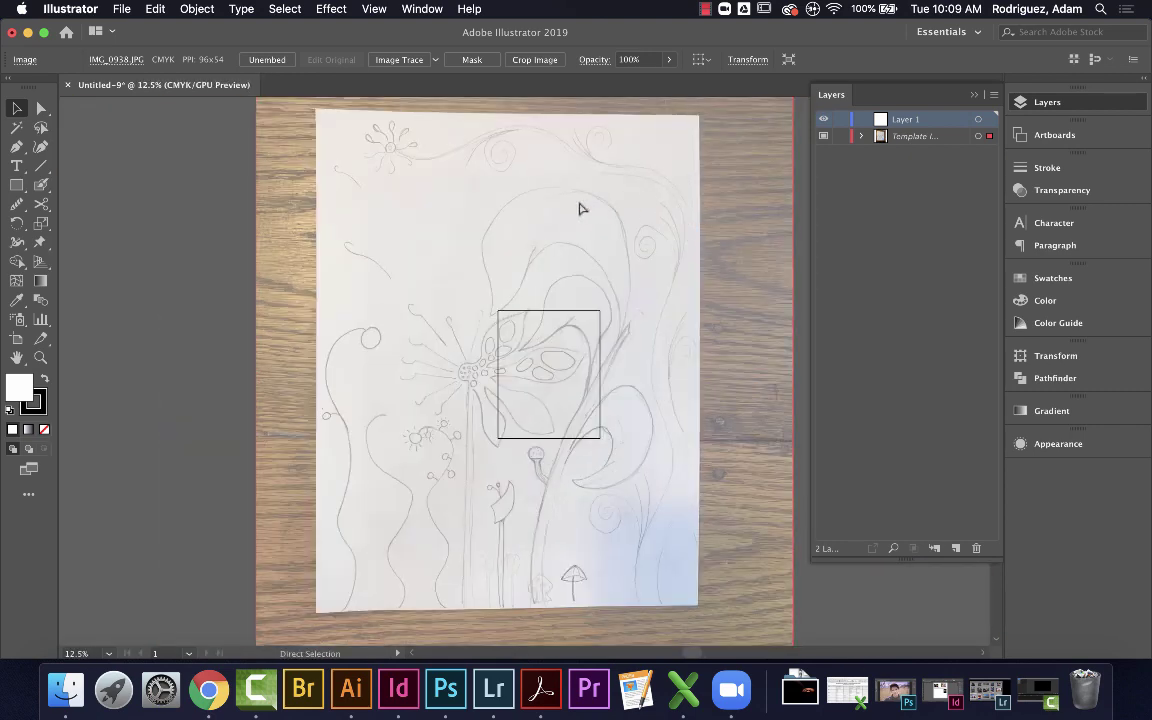
{"action": "key", "text": "super+minus"}
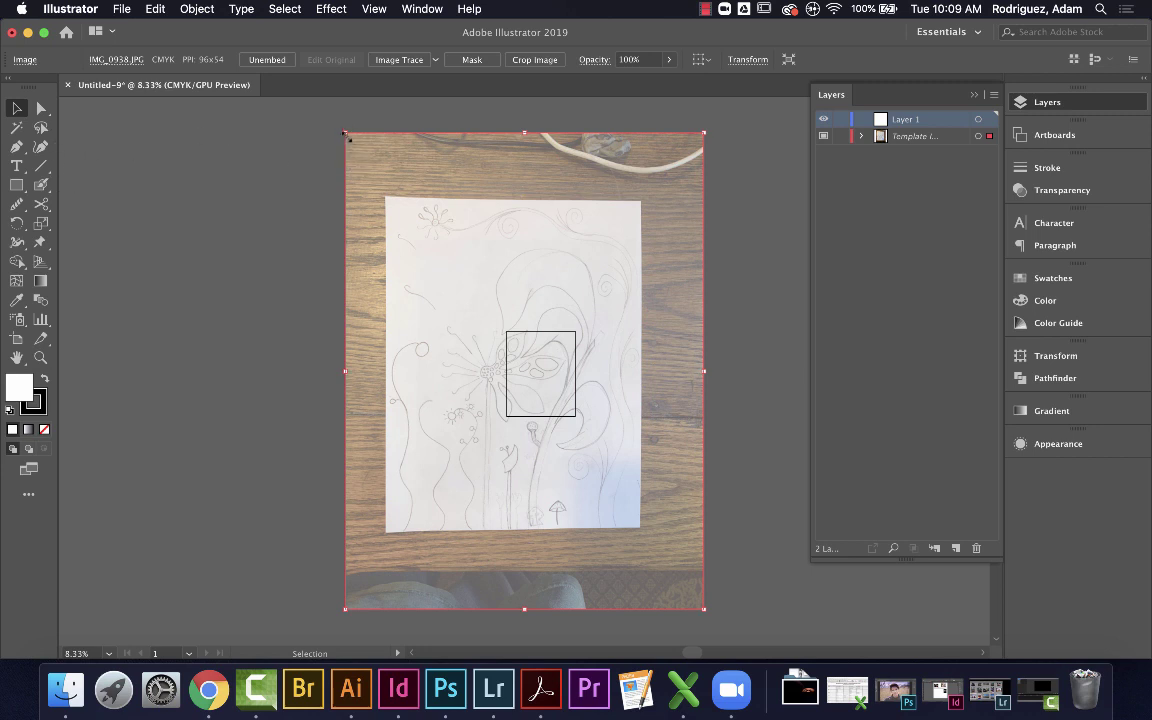
{"action": "left_click_drag", "start_coordinate": [347, 137], "coordinate": [476, 285]}
{"action": "left_click_drag", "start_coordinate": [535, 386], "coordinate": [550, 386]}
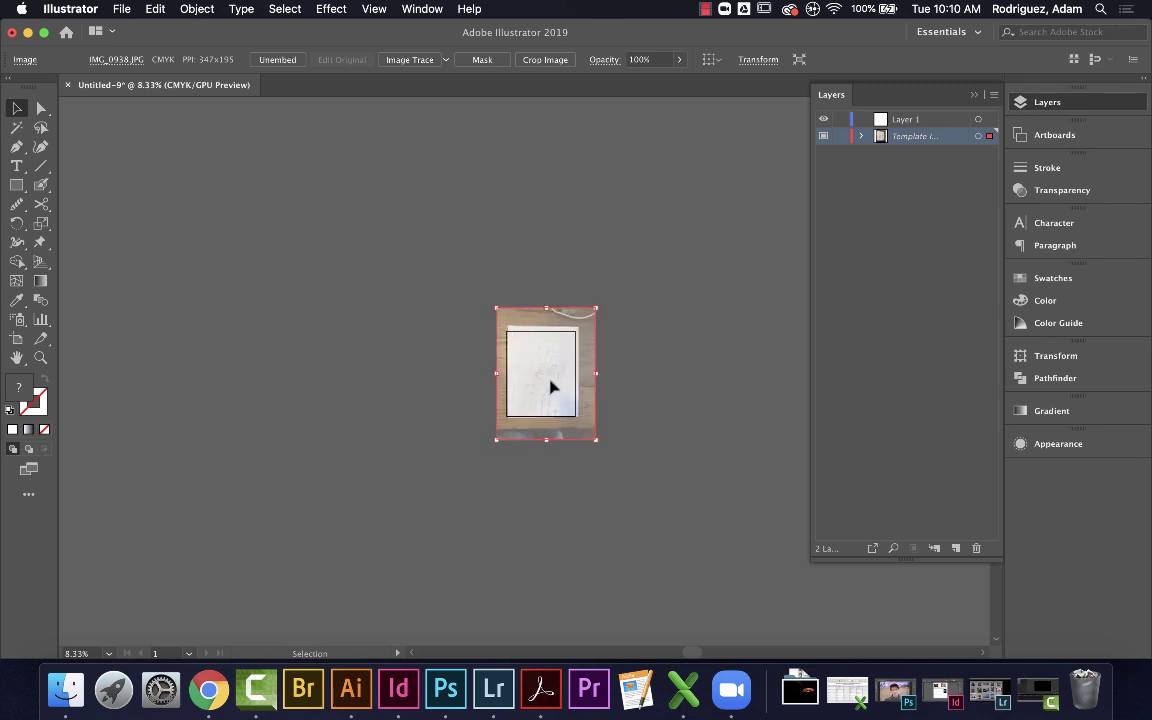
{"action": "left_click_drag", "start_coordinate": [497, 311], "coordinate": [500, 318]}
{"action": "key", "text": "super+0"}
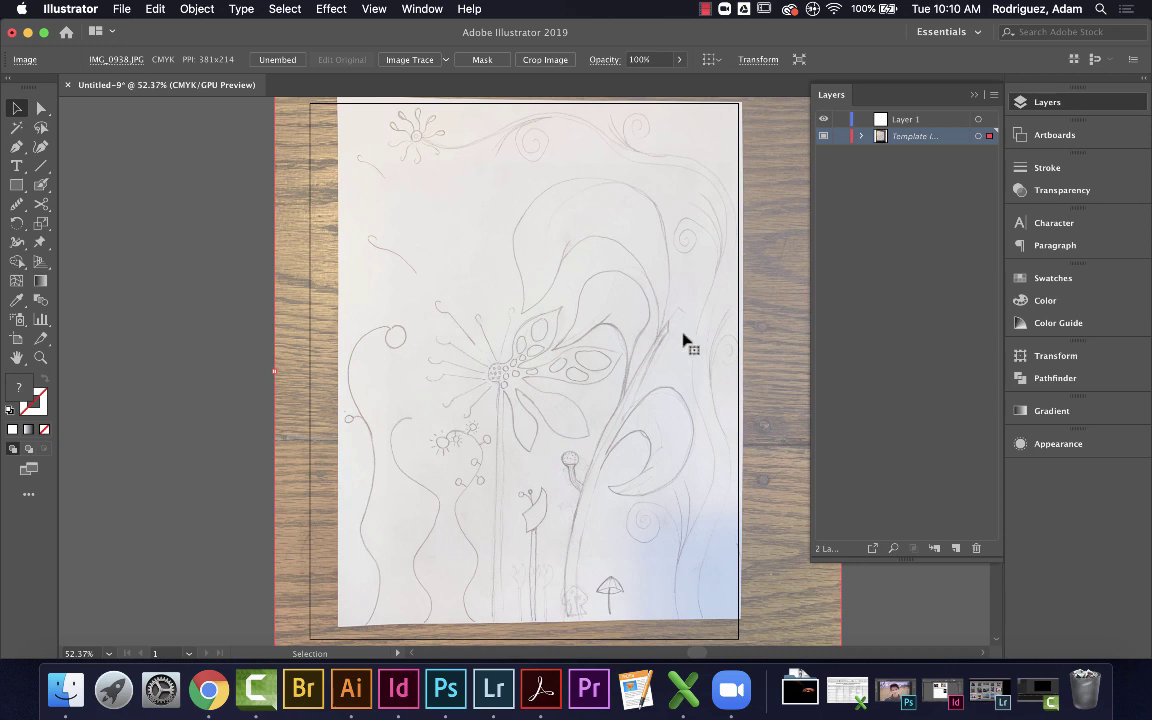
Move the sketch photo down and to the left so the paper sits centred within the artboard
{"action": "left_click_drag", "start_coordinate": [620, 278], "coordinate": [610, 287]}
{"action": "key", "text": "Left"}
{"action": "key", "text": "Left"}
{"action": "key", "text": "Left"}
{"action": "key", "text": "Left"}
{"action": "key", "text": "Left"}
{"action": "key", "text": "Left"}
{"action": "key", "text": "Left"}
{"action": "key", "text": "Left"}
{"action": "key", "text": "Left"}
{"action": "key", "text": "Left"}
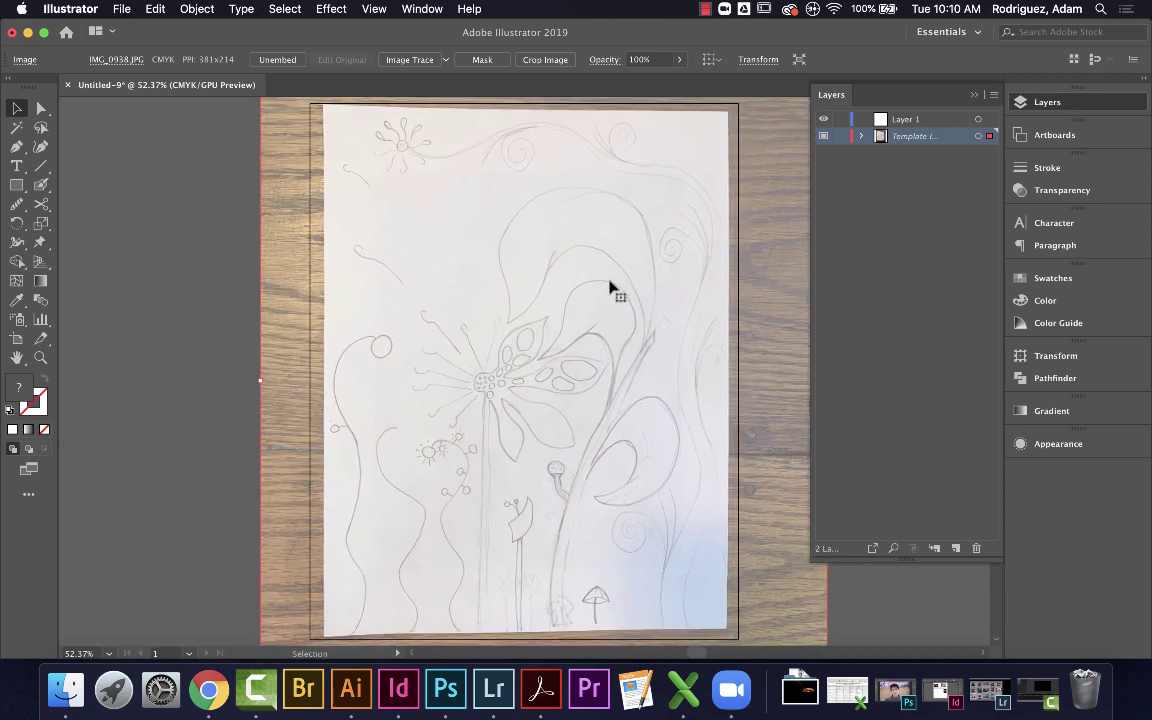
{"action": "key", "text": "Left"}
{"action": "key", "text": "Left"}
{"action": "key", "text": "Left"}
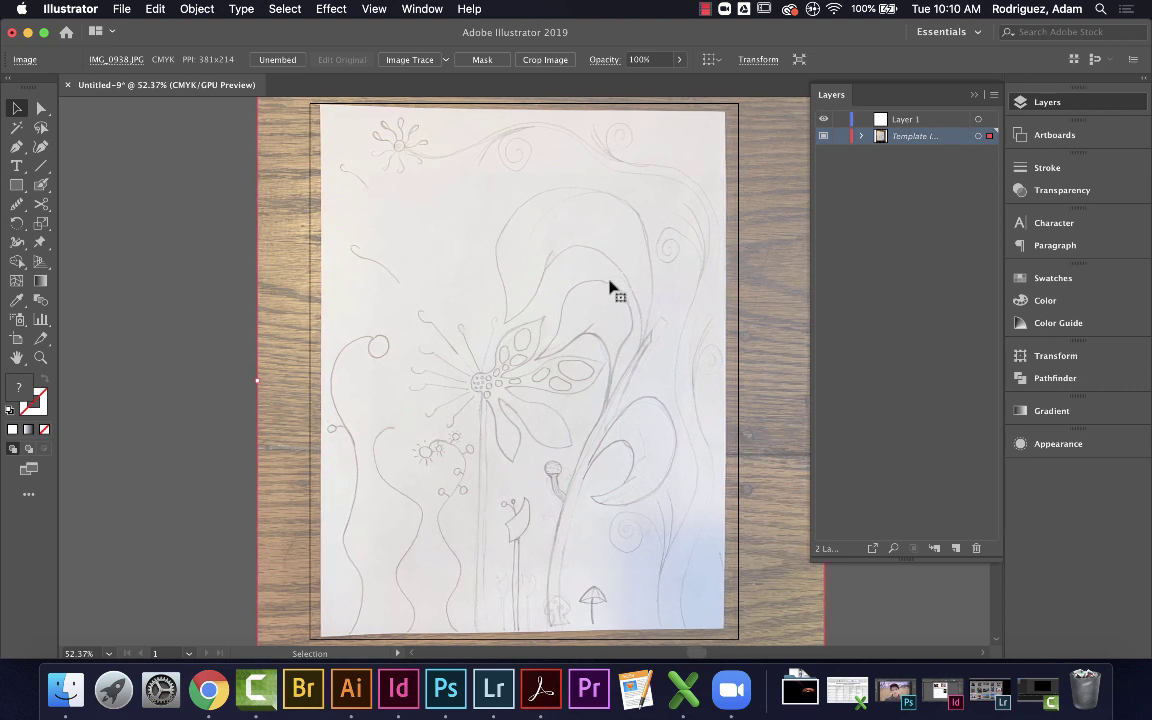
Lock the template layer and set its images to dim to 50%
{"action": "left_click", "coordinate": [842, 136]}
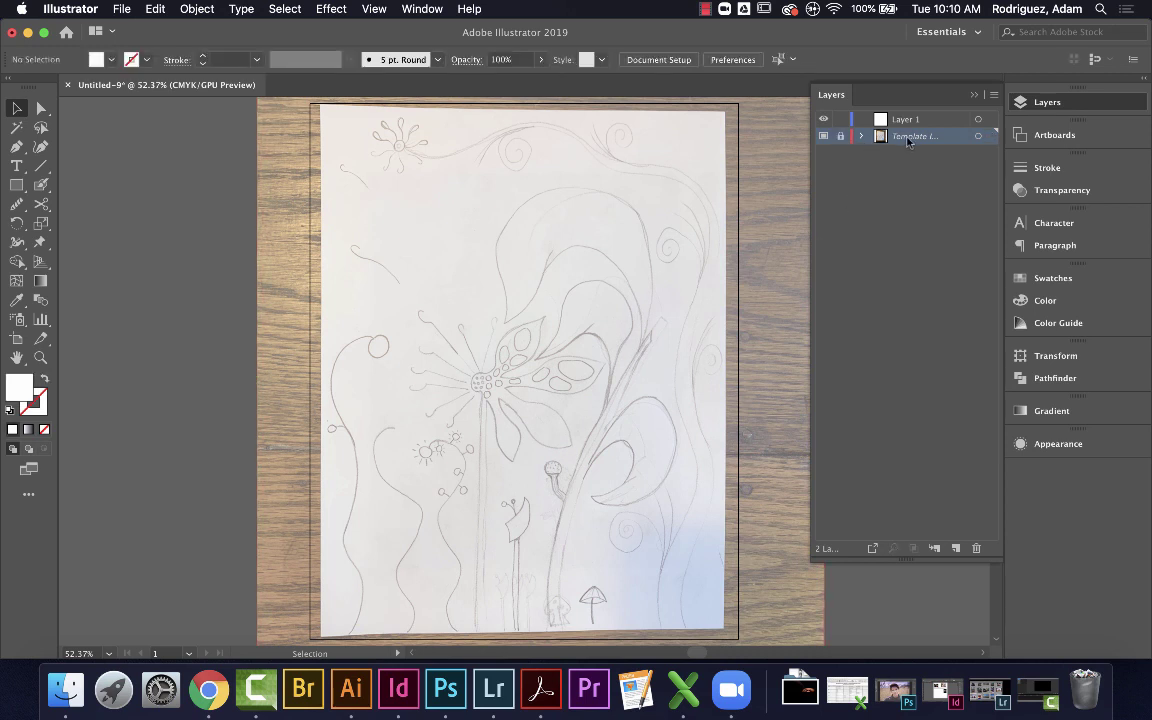
{"action": "double_click", "coordinate": [907, 136]}
{"action": "double_click", "coordinate": [880, 136]}
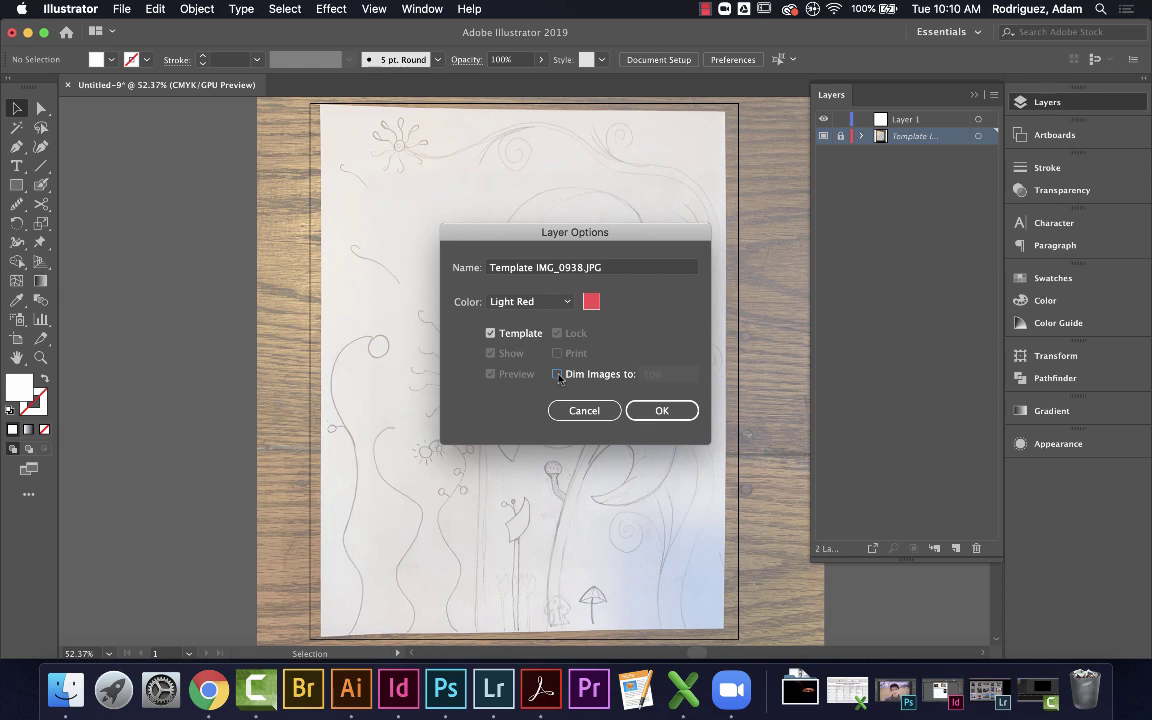
{"action": "key", "text": "Tab"}
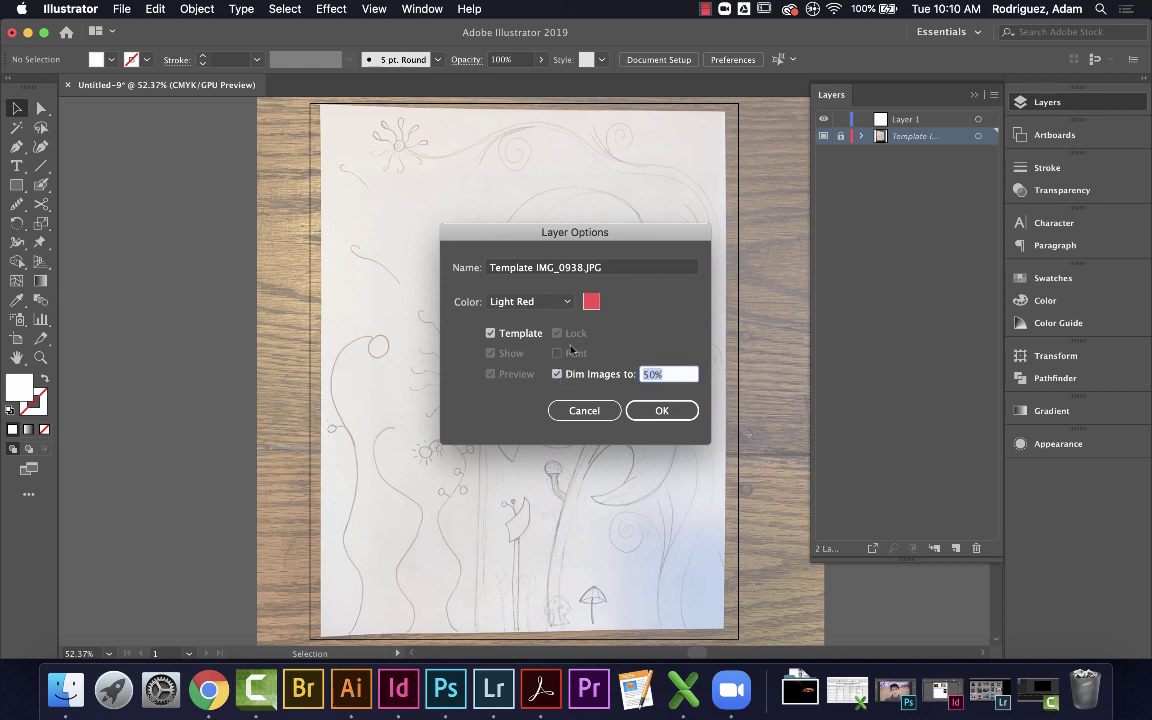
{"action": "left_click", "coordinate": [658, 410]}
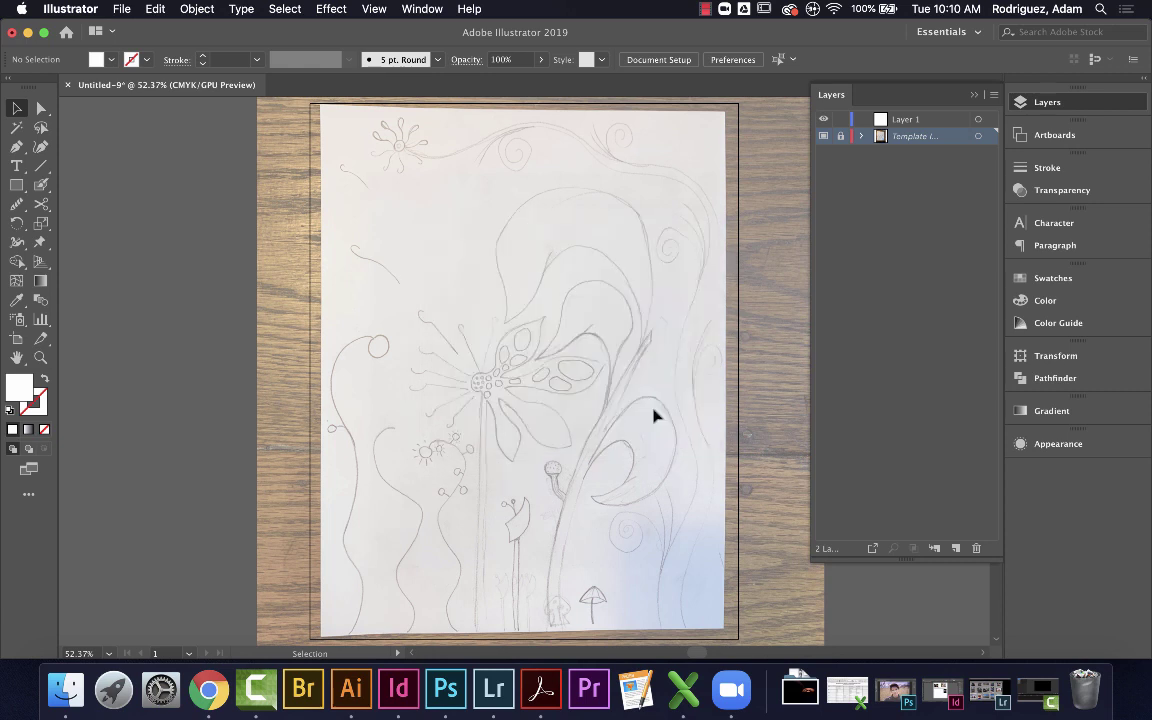
Make Layer 1 the active layer above the locked template
{"action": "key", "text": "super+equal"}
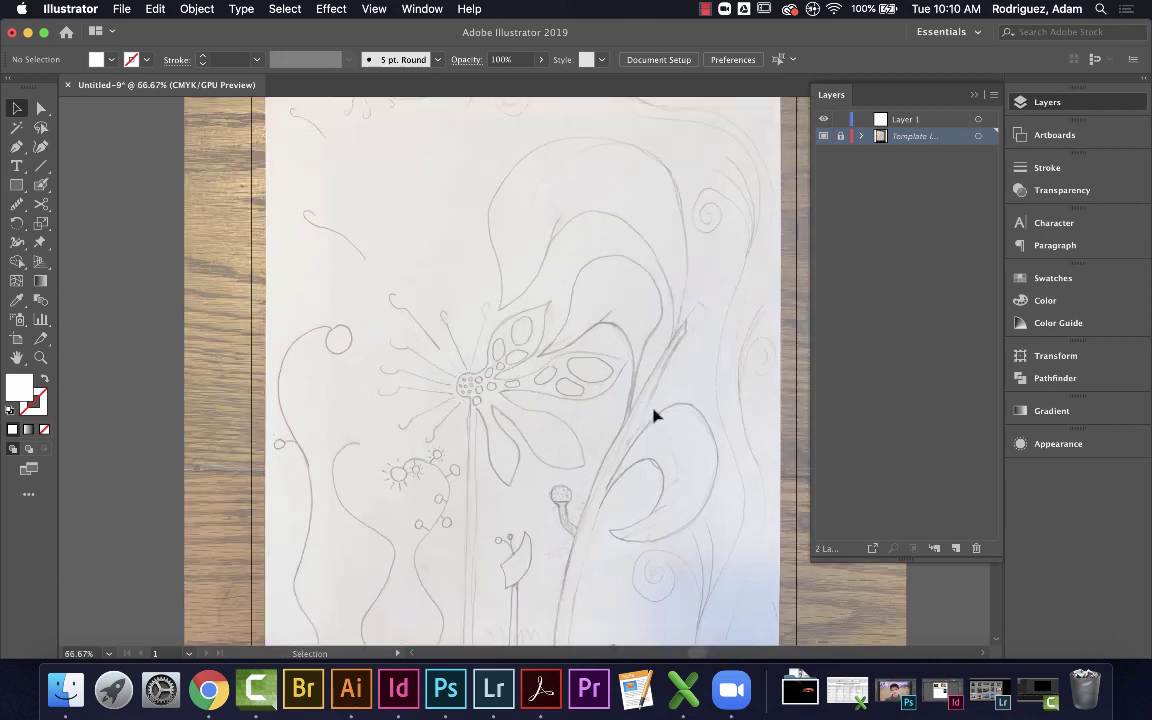
{"action": "scroll", "coordinate": [654, 416], "scroll_direction": "down", "scroll_amount": 3}
{"action": "scroll", "coordinate": [654, 416], "scroll_direction": "down", "scroll_amount": 2}
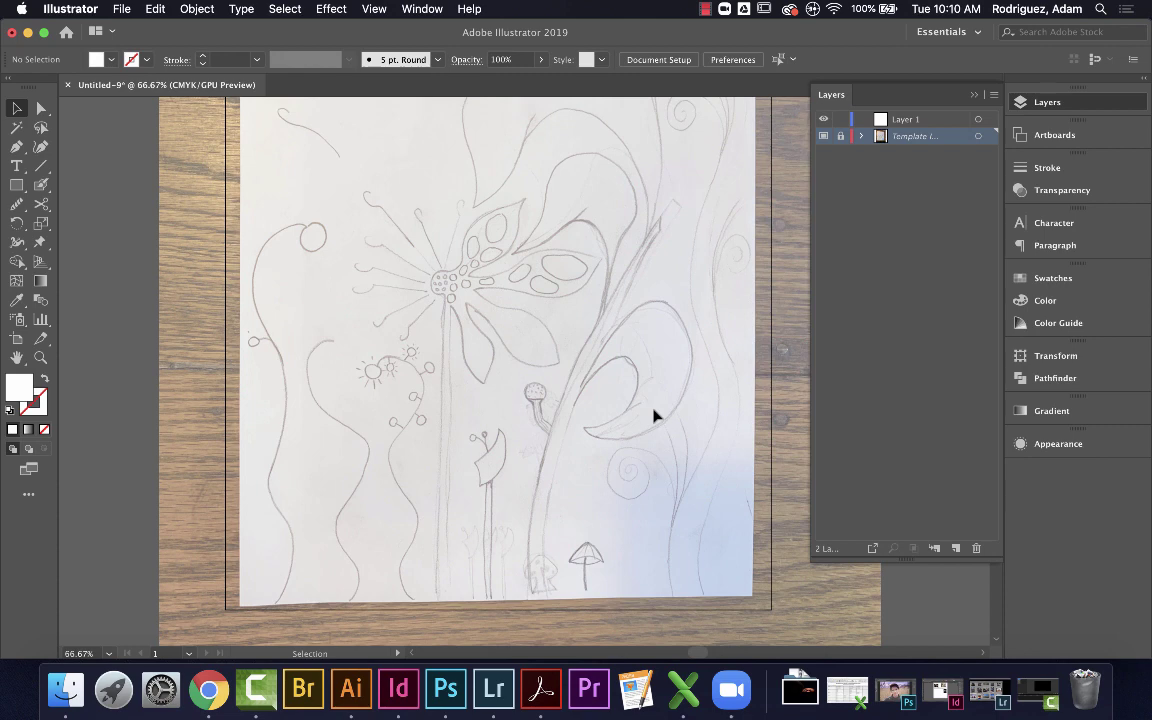
{"action": "scroll", "coordinate": [655, 415], "scroll_direction": "up", "scroll_amount": 10}
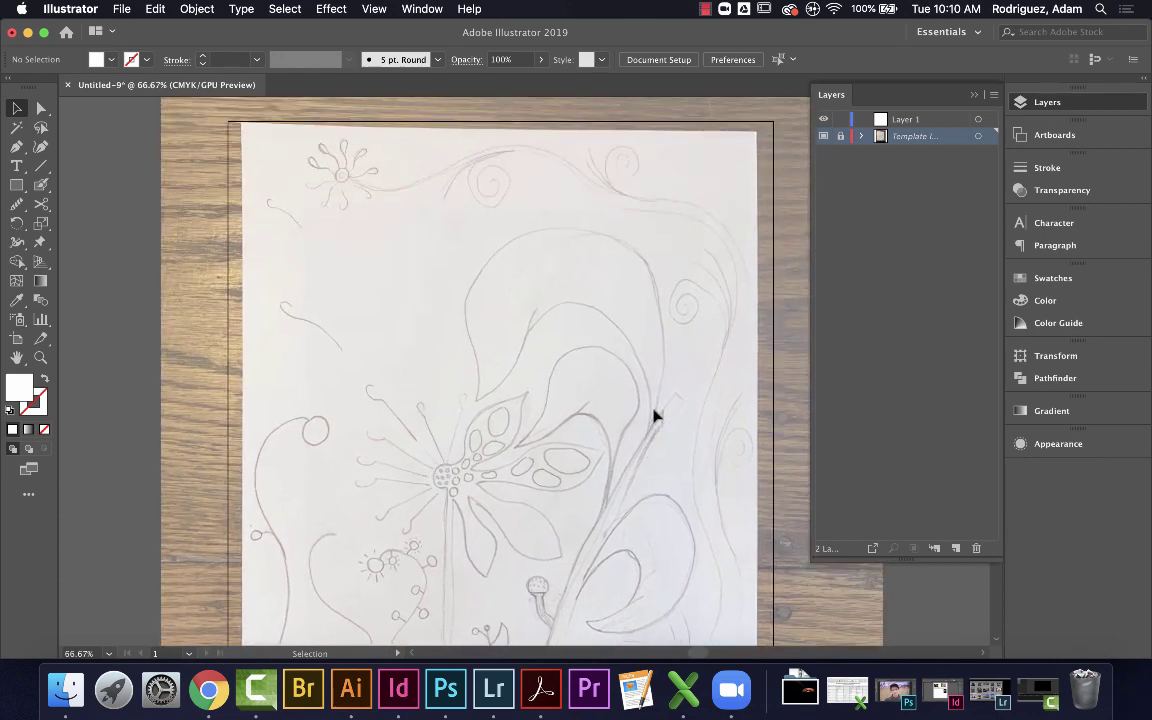
{"action": "scroll", "coordinate": [655, 415], "scroll_direction": "down", "scroll_amount": 8}
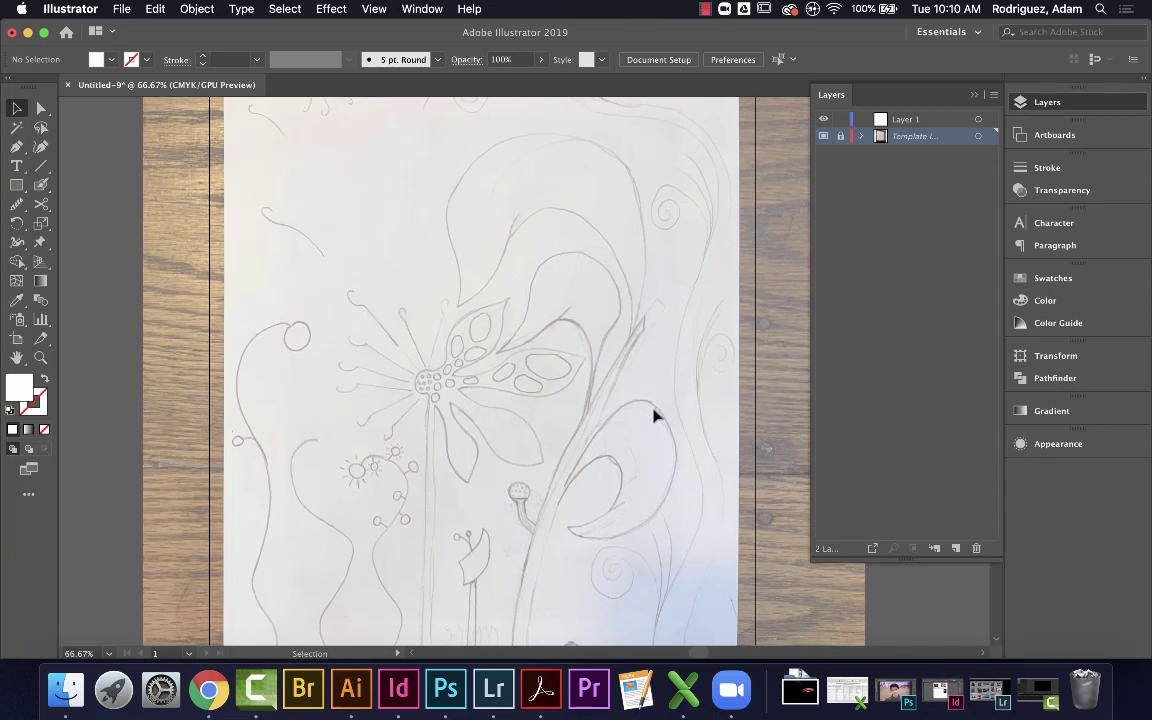
{"action": "scroll", "coordinate": [655, 415], "scroll_direction": "down", "scroll_amount": 2}
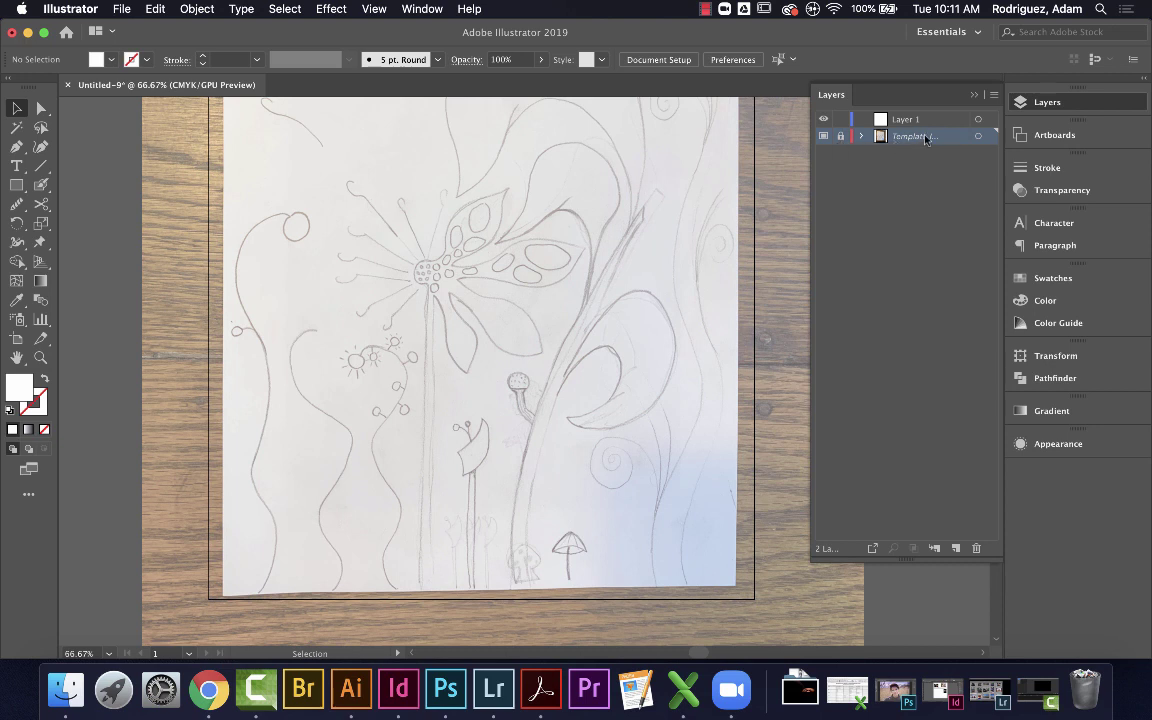
{"action": "left_click", "coordinate": [912, 120]}
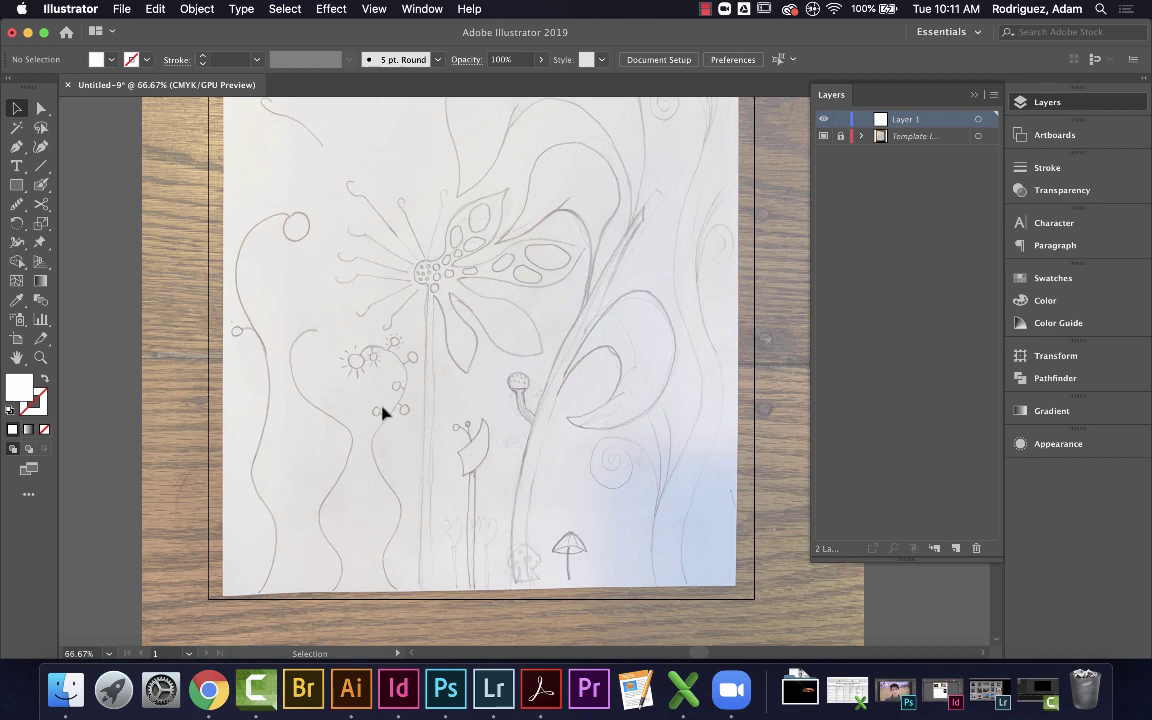
{"action": "key", "text": "super+1"}
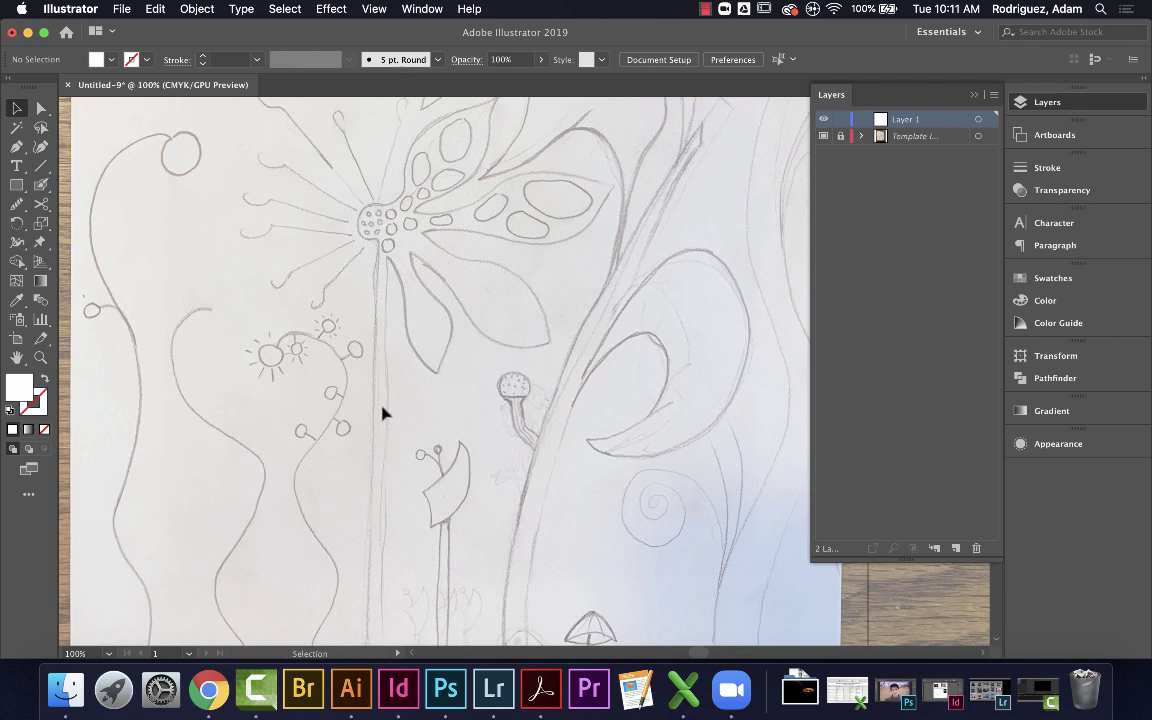
{"action": "key", "text": "super+equal"}
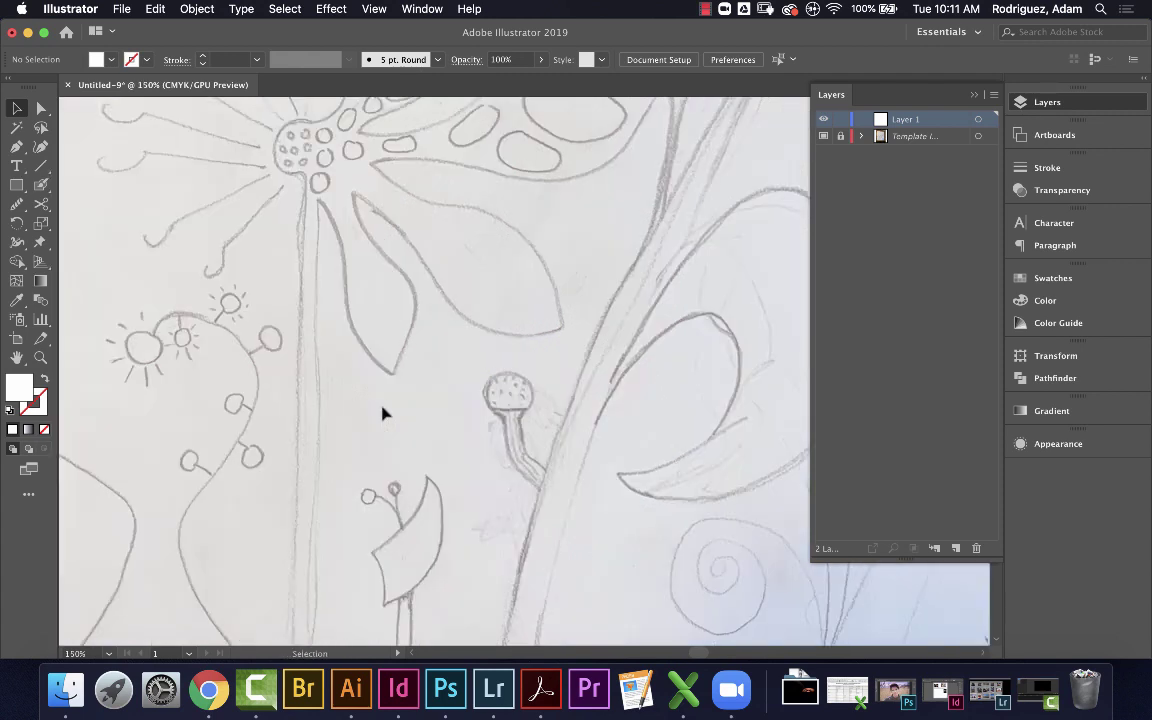
Draw a tall narrow rectangle over the sketched stem beneath the crescent-shaped bud, from the bud's base to just below the paper's edge
{"action": "key", "text": "space"}
{"action": "scroll", "coordinate": [505, 398], "scroll_direction": "down", "scroll_amount": 10}
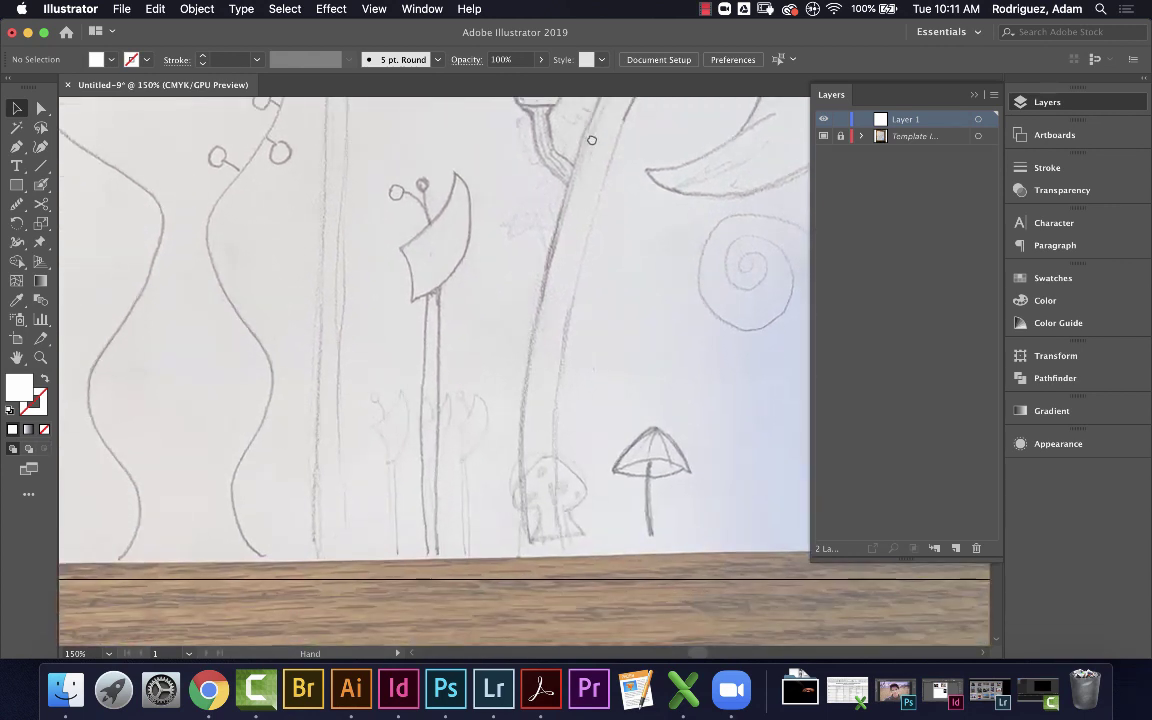
{"action": "scroll", "coordinate": [450, 210], "scroll_direction": "left", "scroll_amount": 2}
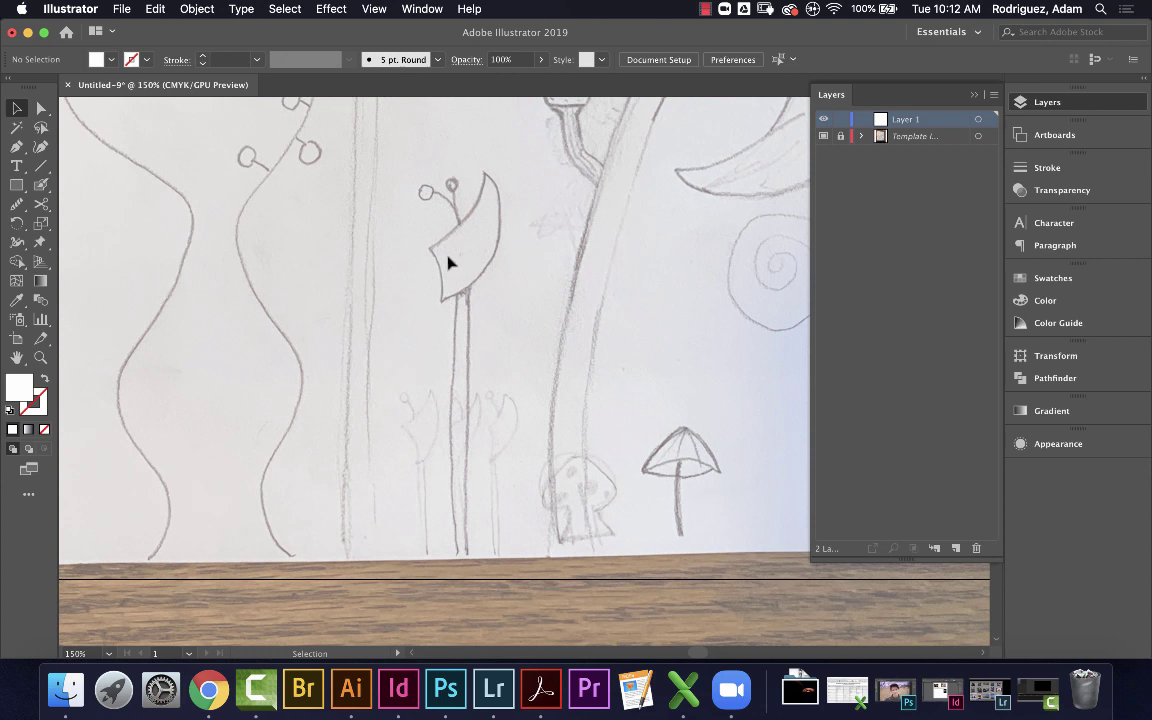
{"action": "left_click", "coordinate": [16, 185]}
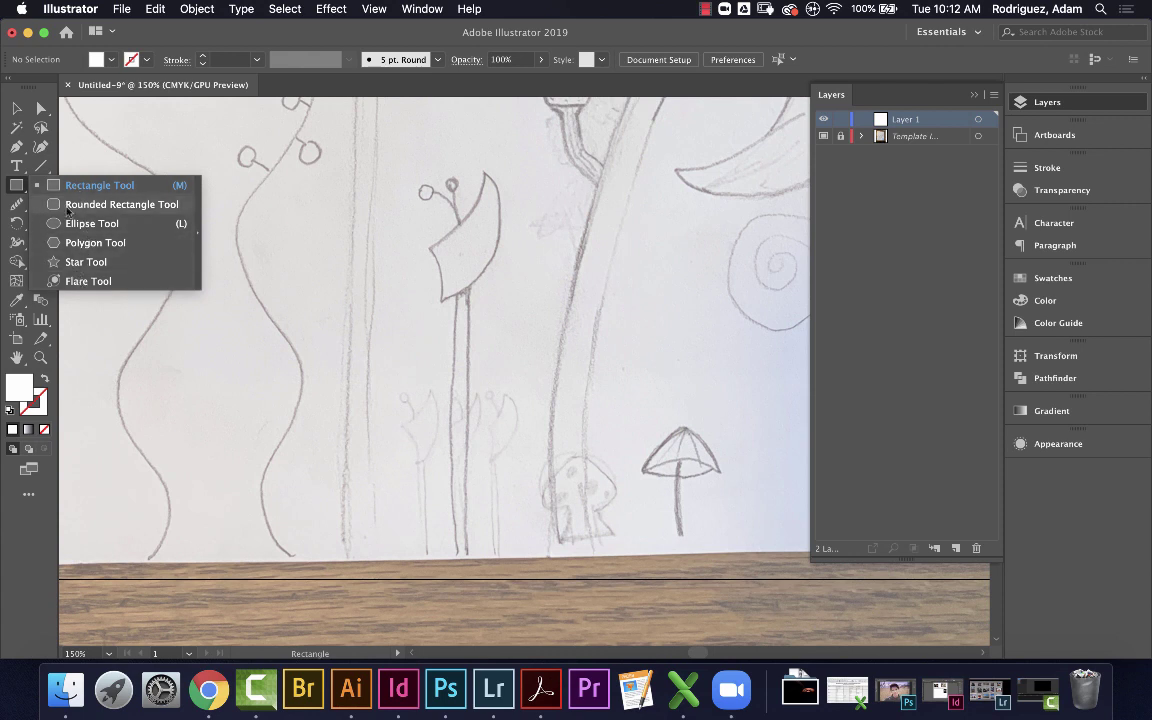
{"action": "left_click", "coordinate": [106, 184]}
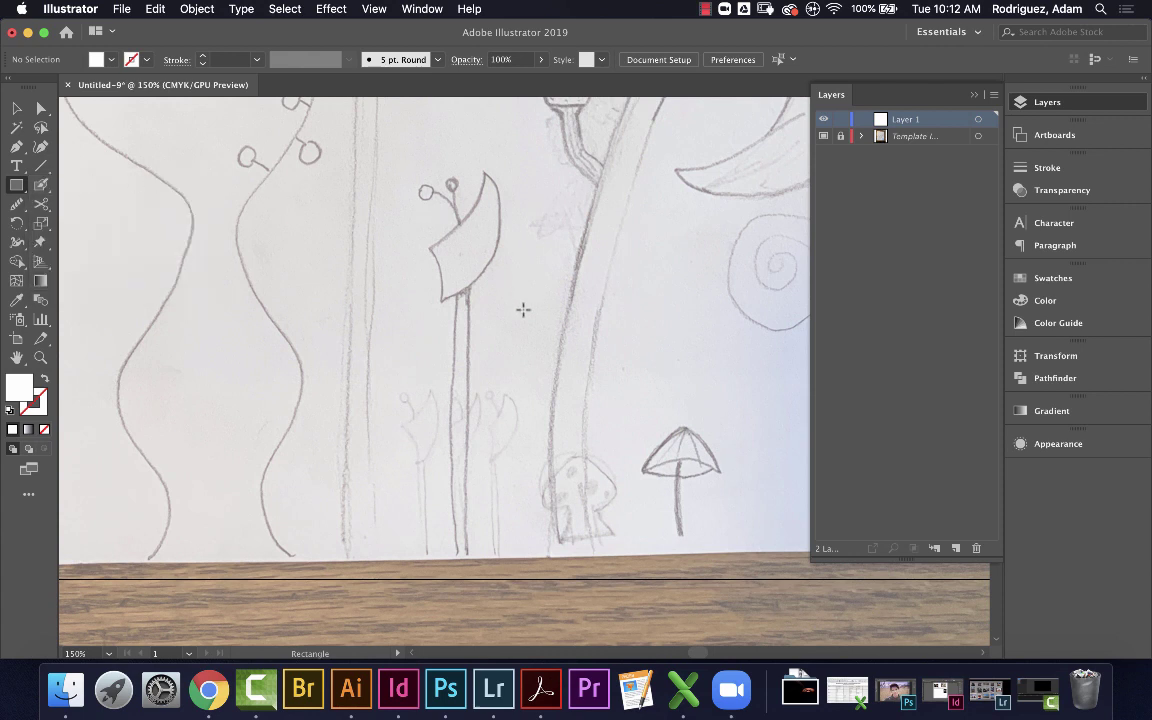
{"action": "left_click_drag", "start_coordinate": [456, 287], "coordinate": [476, 589]}
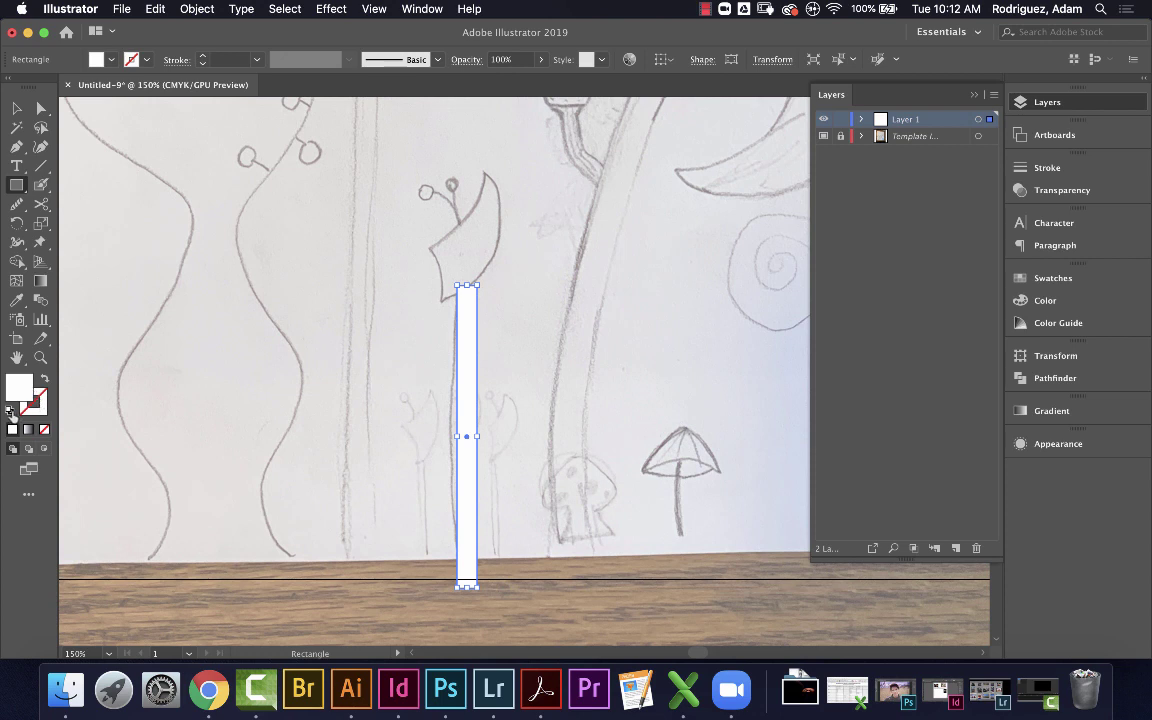
Give the stem rectangle a default black stroke with no fill and narrow it from its right side to match the sketched stem
{"action": "key", "text": "d"}
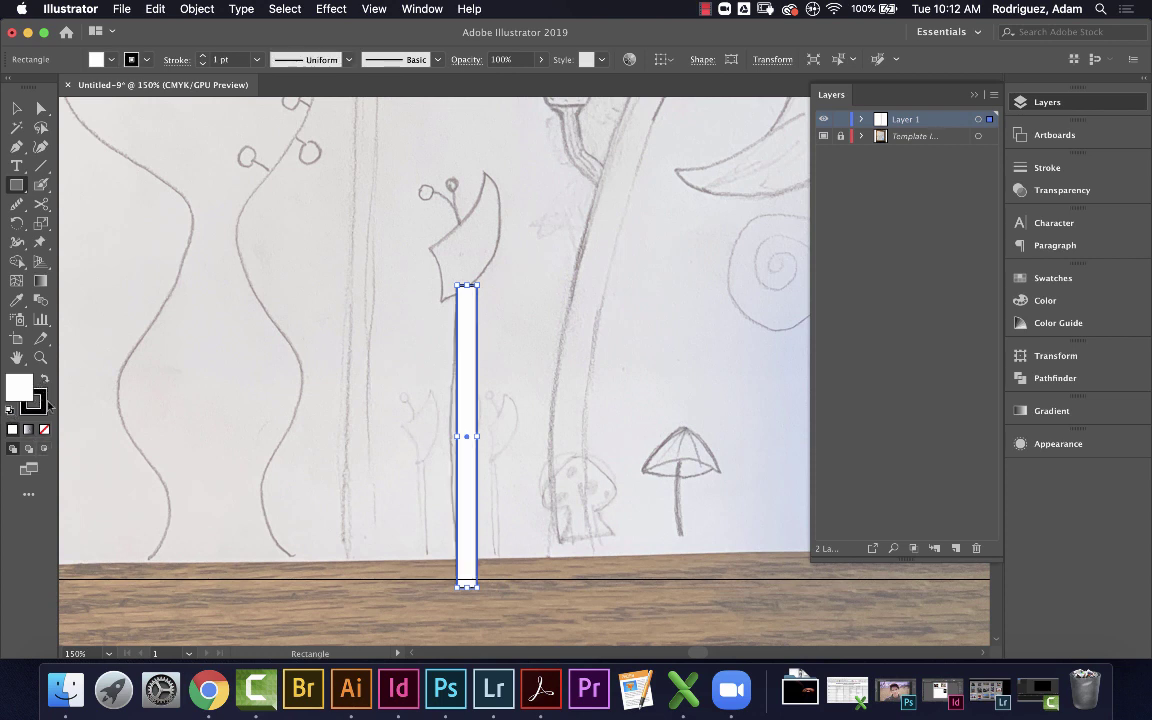
{"action": "left_click", "coordinate": [44, 430]}
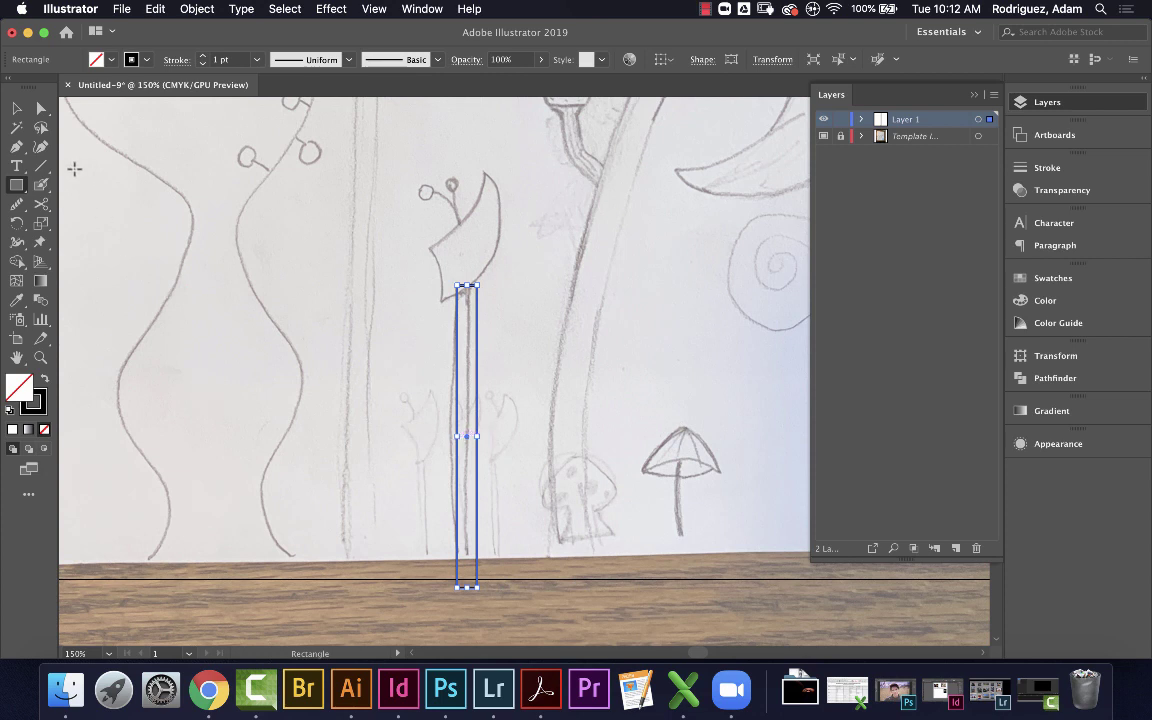
{"action": "left_click", "coordinate": [19, 125]}
{"action": "left_click", "coordinate": [19, 110]}
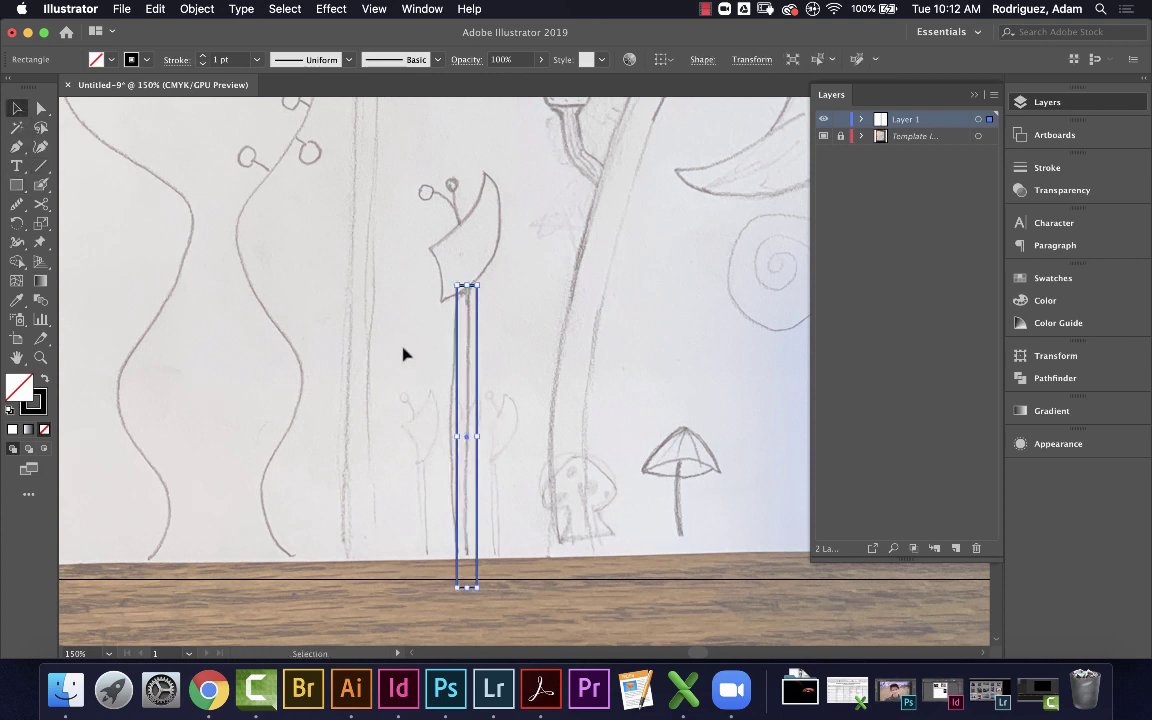
{"action": "left_click_drag", "start_coordinate": [479, 437], "coordinate": [469, 437]}
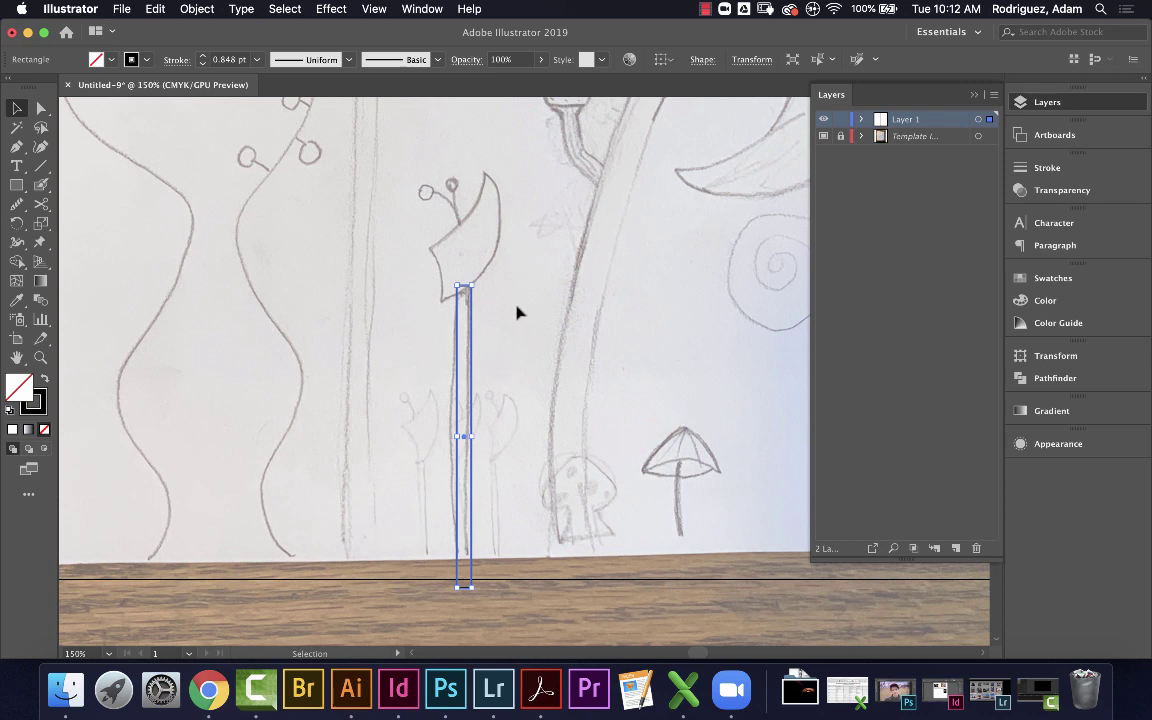
Trace the bud's outer curve with the Curvature tool, from its lowest corner up to just below the tip
{"action": "left_click", "coordinate": [17, 146]}
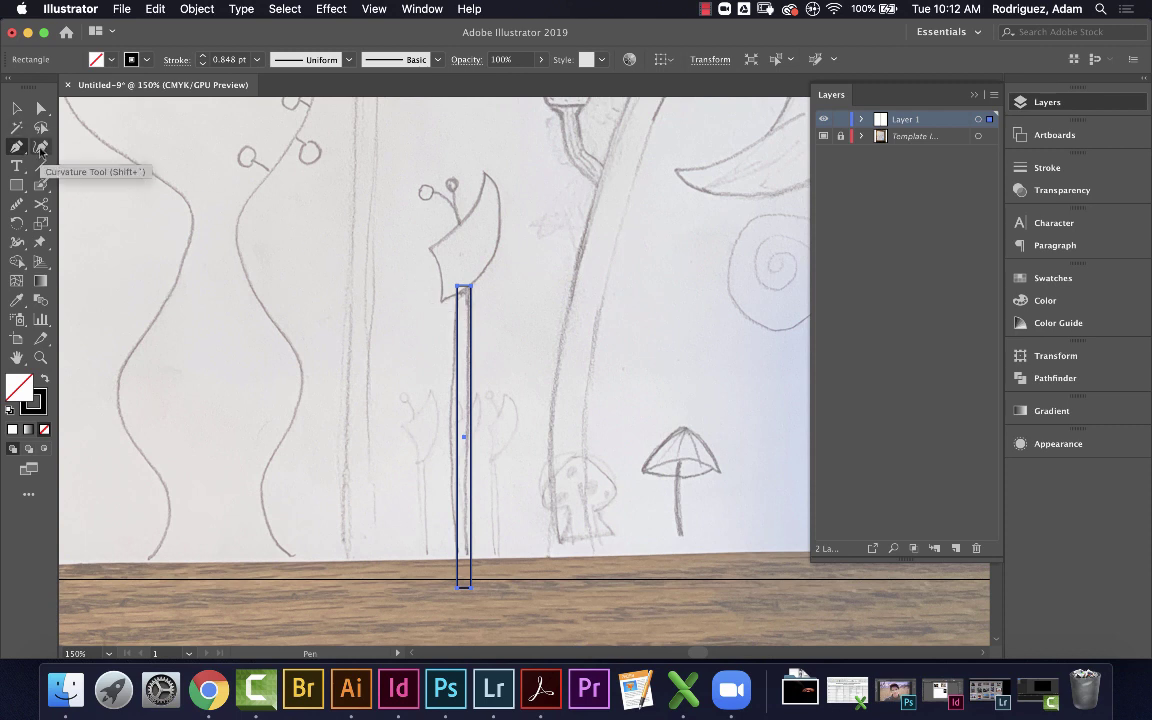
{"action": "left_click", "coordinate": [40, 147]}
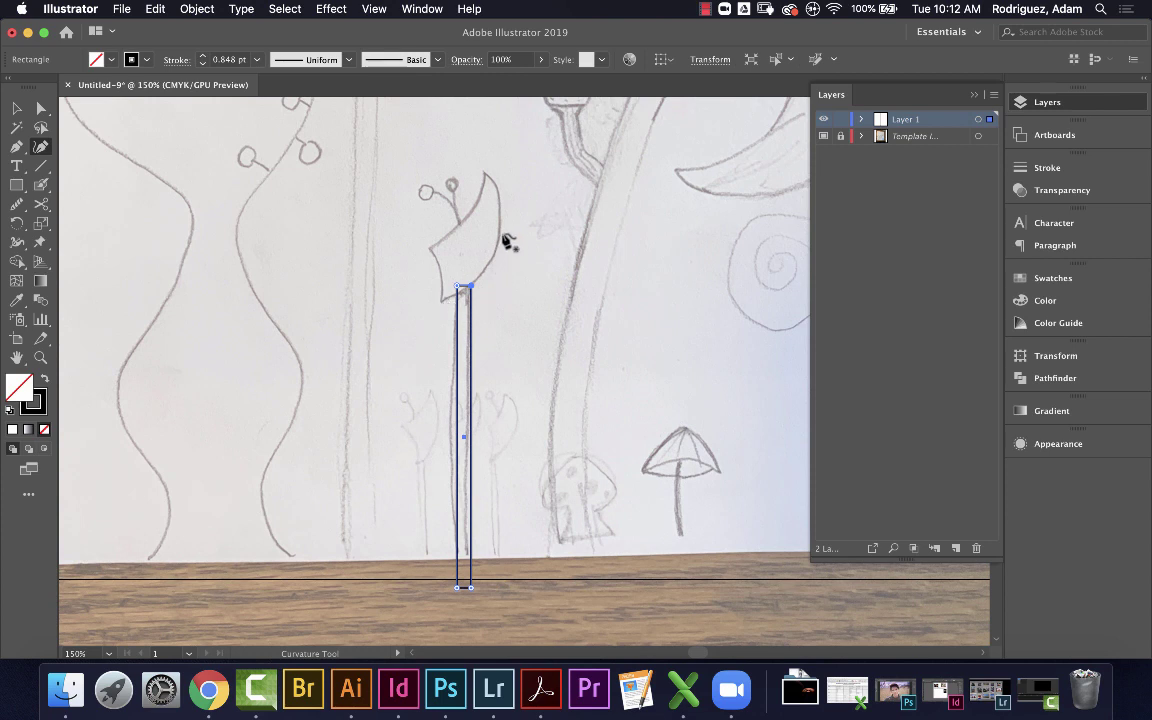
{"action": "left_click", "coordinate": [440, 300]}
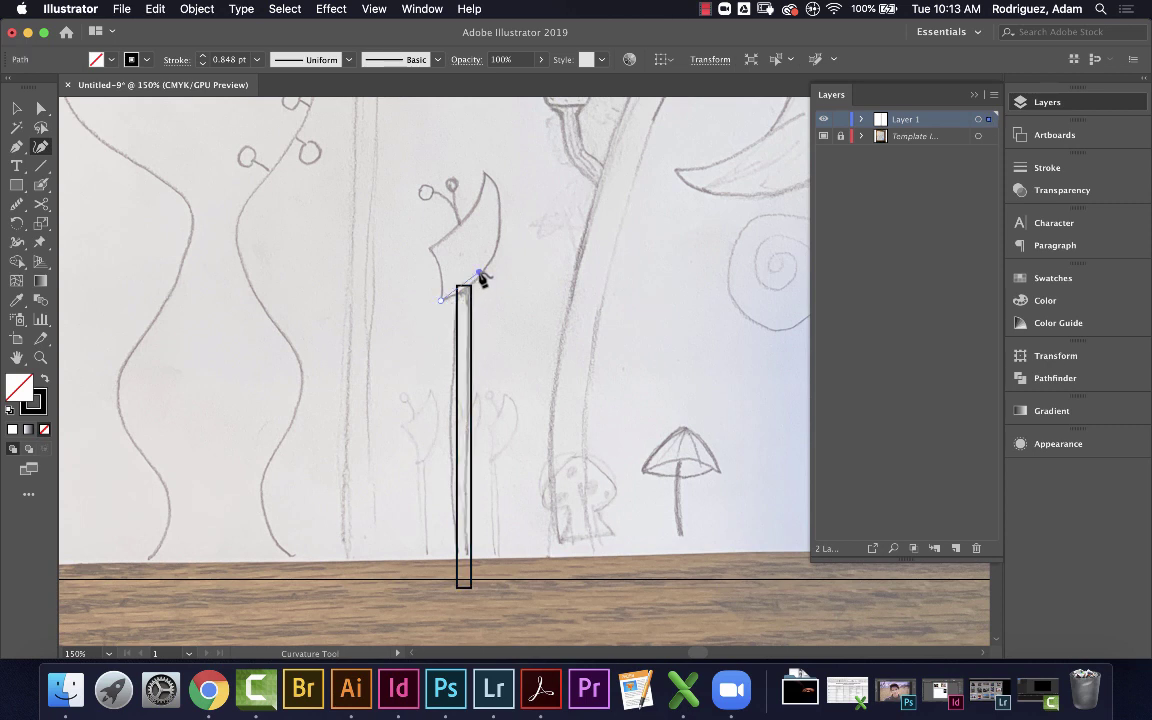
{"action": "left_click", "coordinate": [480, 270]}
{"action": "left_click", "coordinate": [500, 225]}
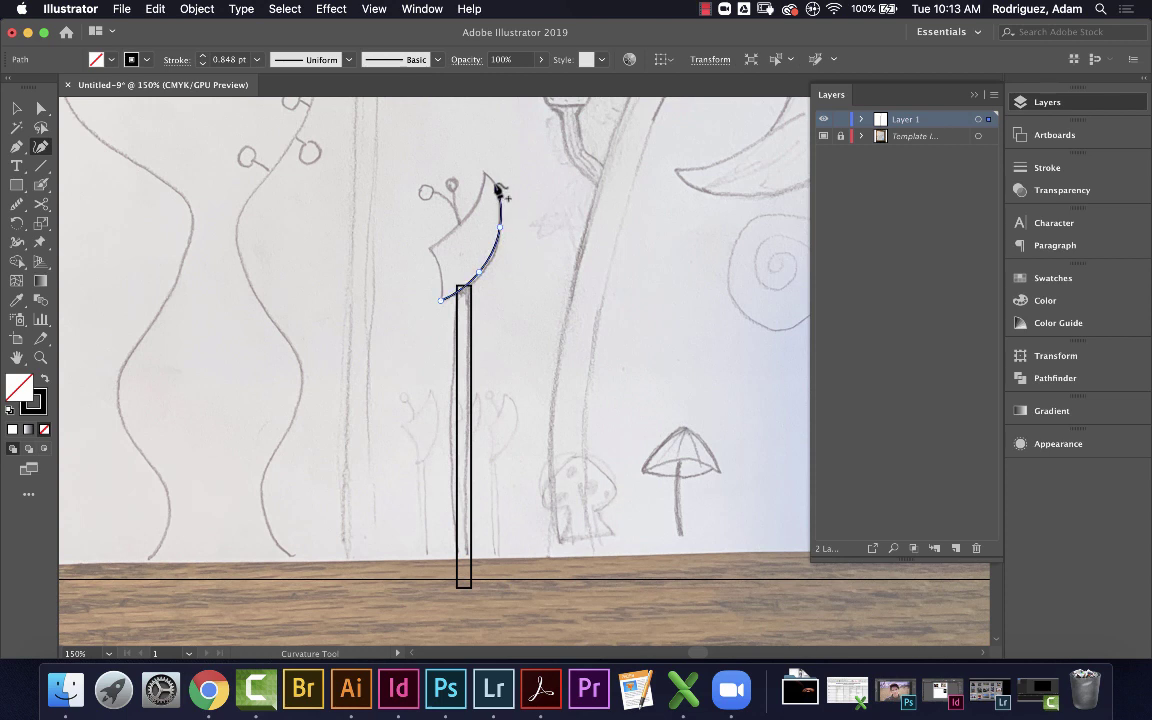
{"action": "left_click", "coordinate": [496, 186]}
{"action": "left_click", "coordinate": [461, 223]}
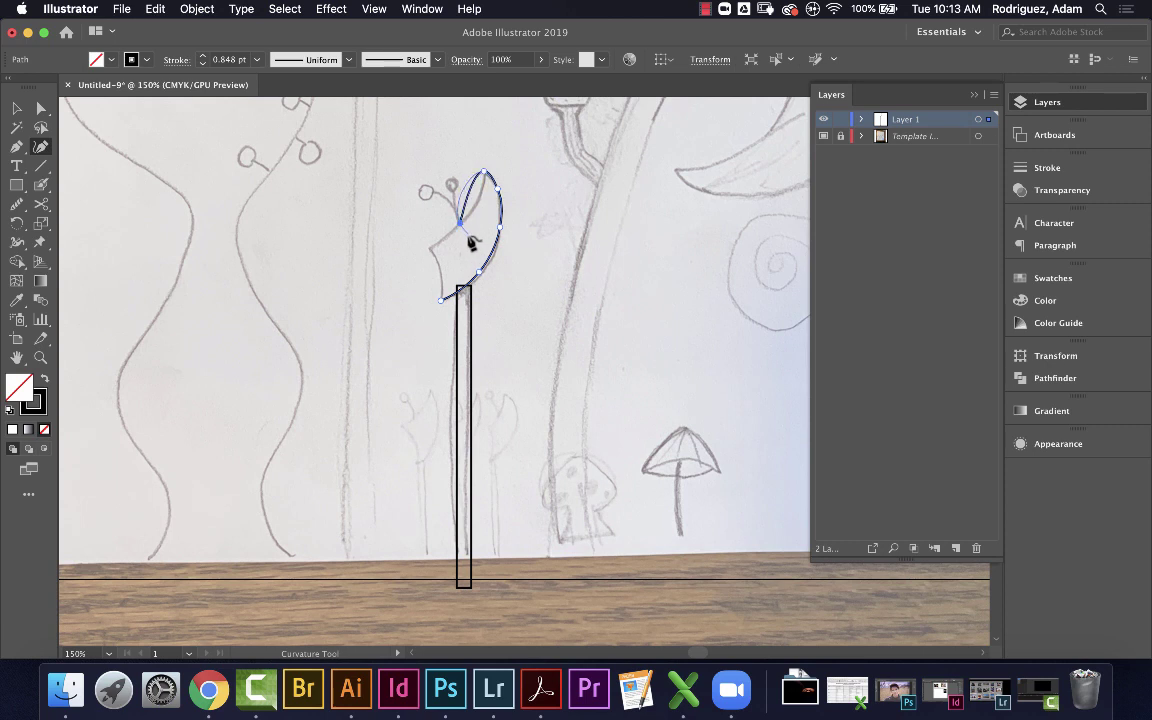
{"action": "key", "text": "BackSpace"}
{"action": "key", "text": "BackSpace"}
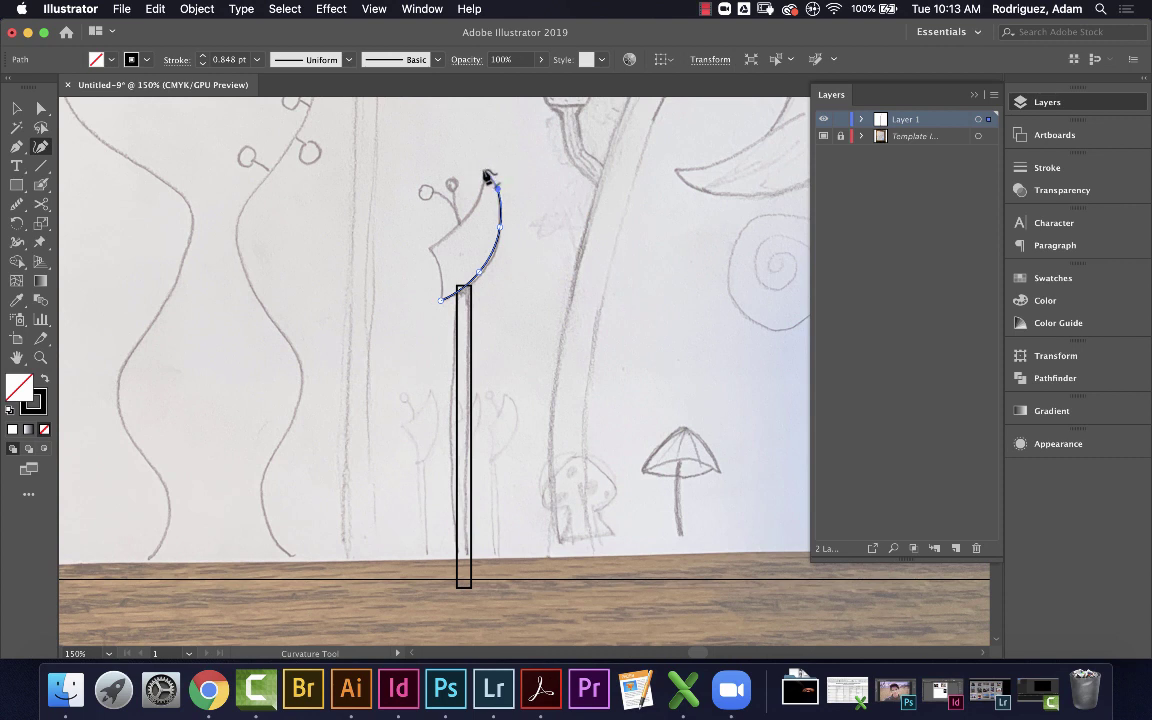
Trace the bud's pointed tip, inner curve and short left edge with the Curvature tool, closing the outline at its lowest corner
{"action": "left_click", "coordinate": [484, 172]}
{"action": "left_click", "coordinate": [481, 197]}
{"action": "left_click", "coordinate": [462, 221]}
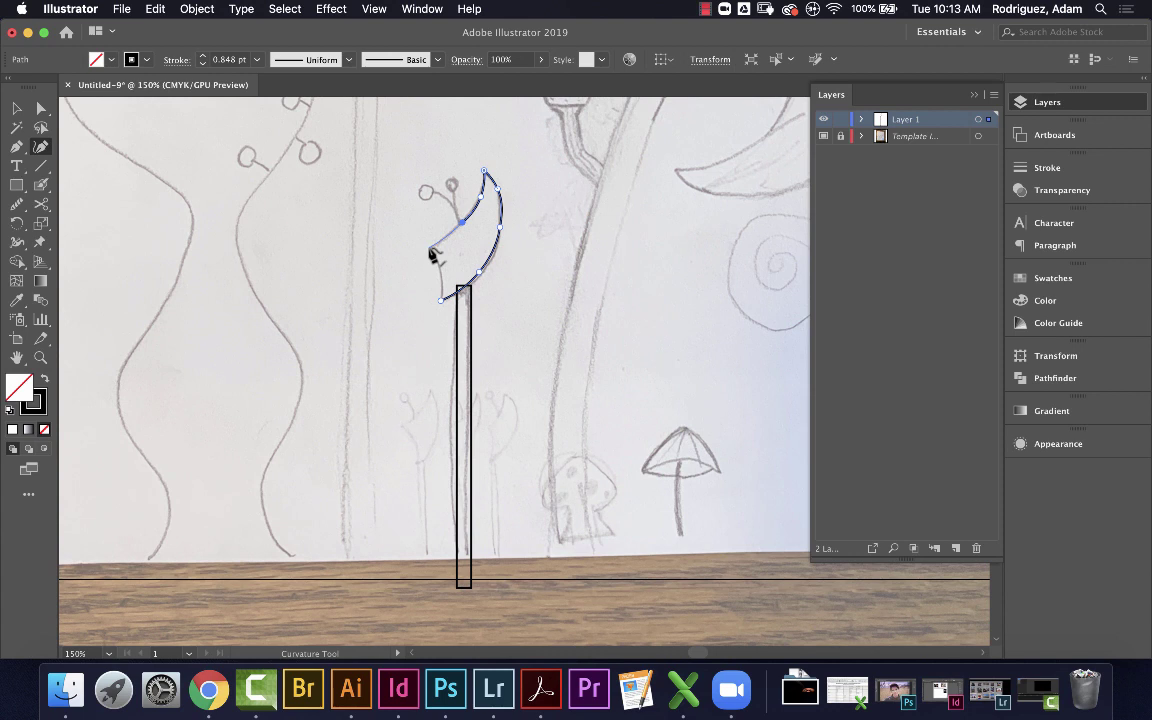
{"action": "left_click", "coordinate": [429, 248]}
{"action": "left_click", "coordinate": [437, 259]}
{"action": "left_click", "coordinate": [441, 300]}
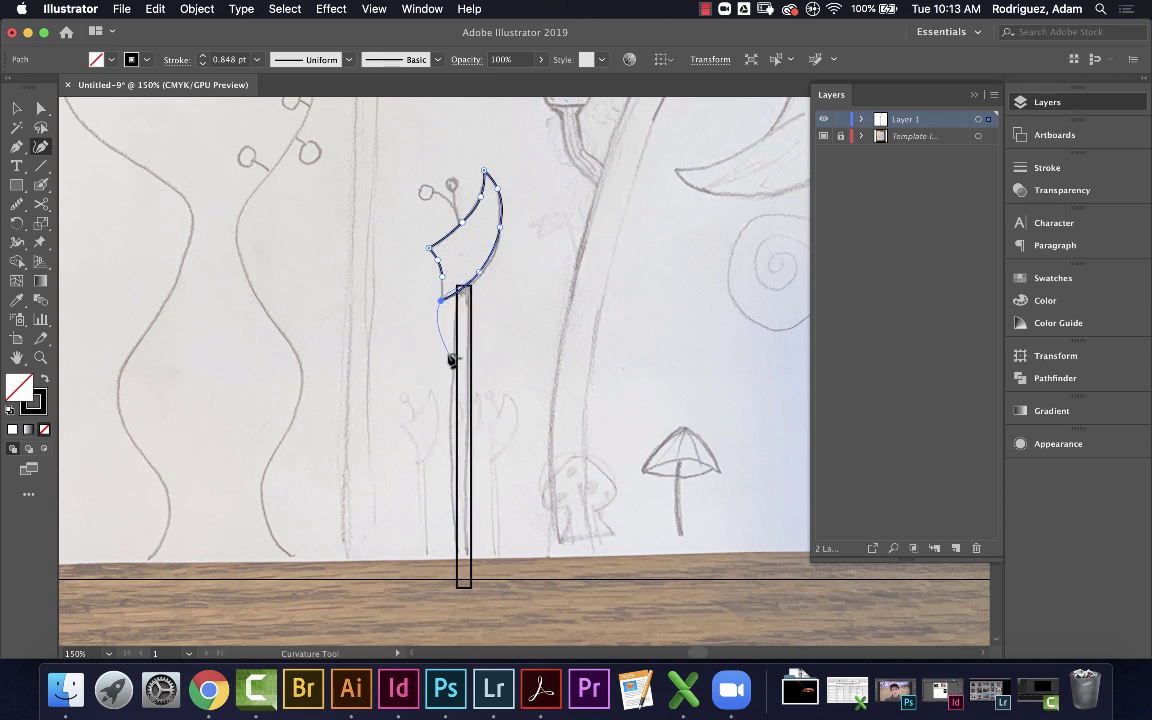
{"action": "key", "text": "super"}
{"action": "left_click", "coordinate": [442, 276]}
{"action": "left_click", "coordinate": [442, 277]}
Show the object properties and convert the bud outline's lowest anchor point to a corner
{"action": "key", "text": "super+equal"}
{"action": "key", "text": "super+equal"}
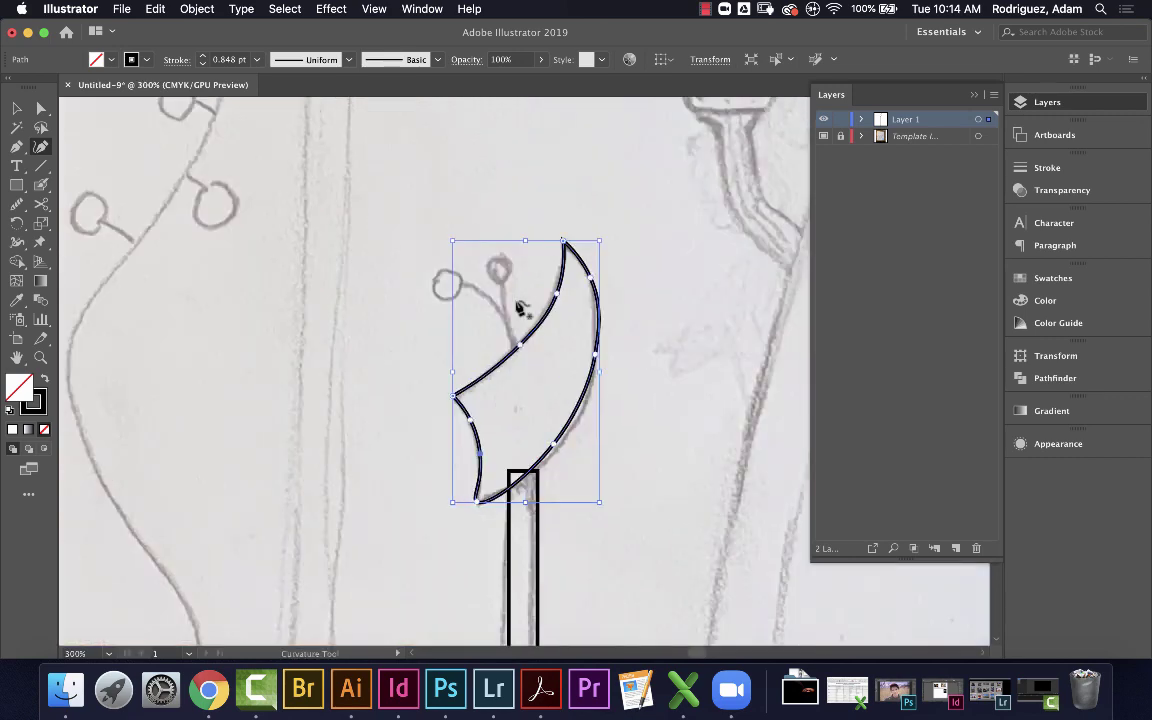
{"action": "scroll", "coordinate": [530, 372], "scroll_direction": "down", "scroll_amount": 5}
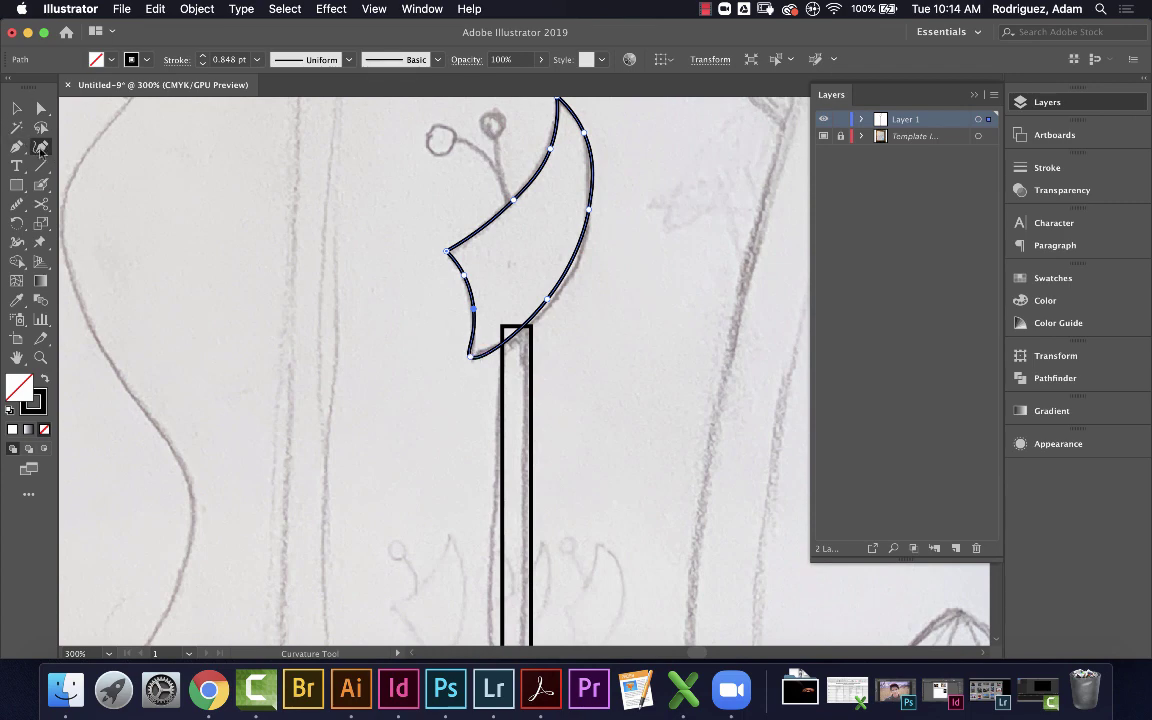
{"action": "left_click", "coordinate": [16, 146]}
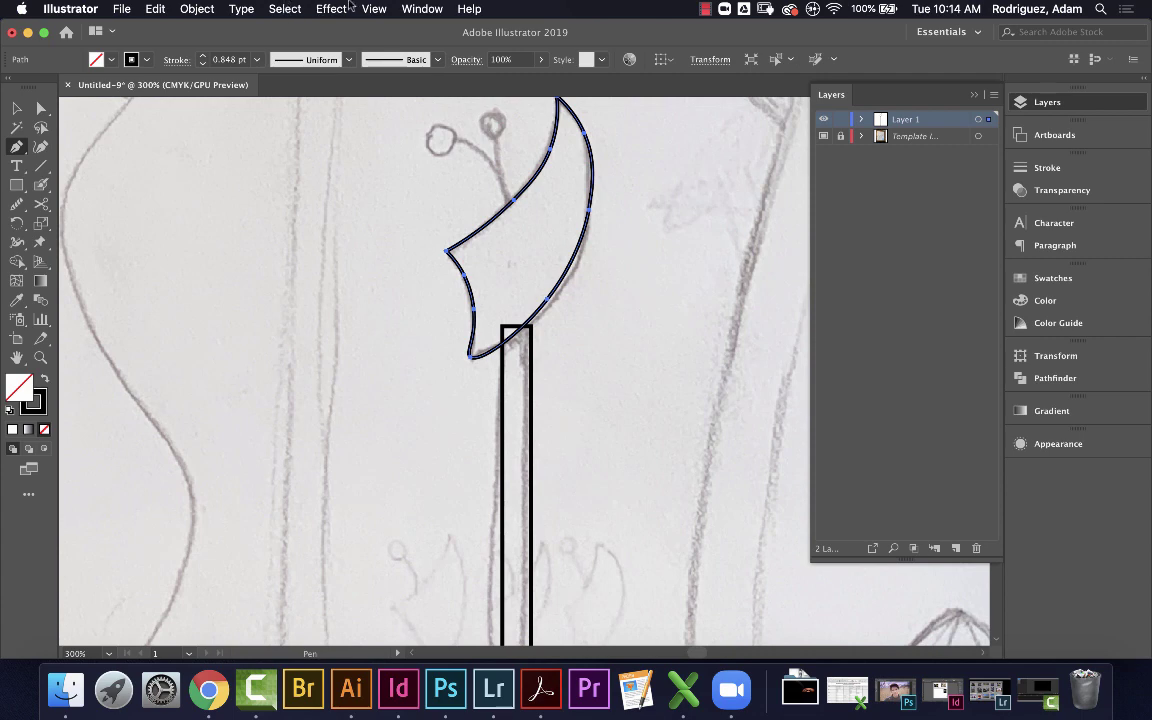
{"action": "left_click", "coordinate": [422, 10]}
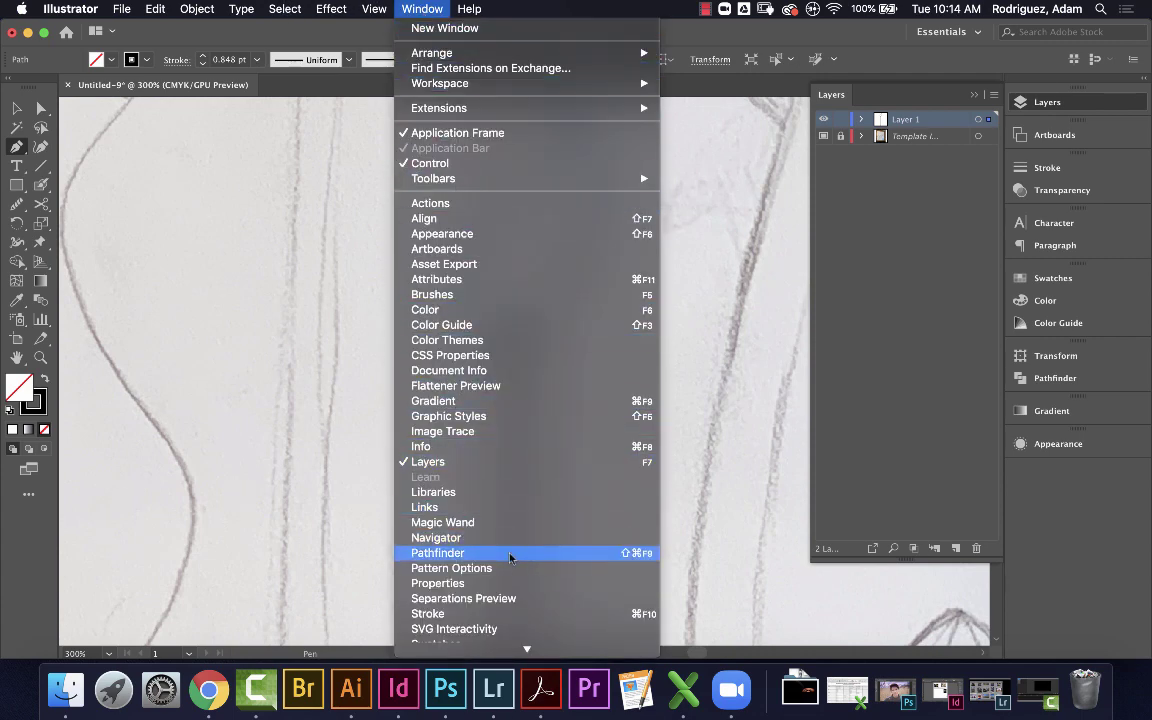
{"action": "left_click", "coordinate": [439, 583]}
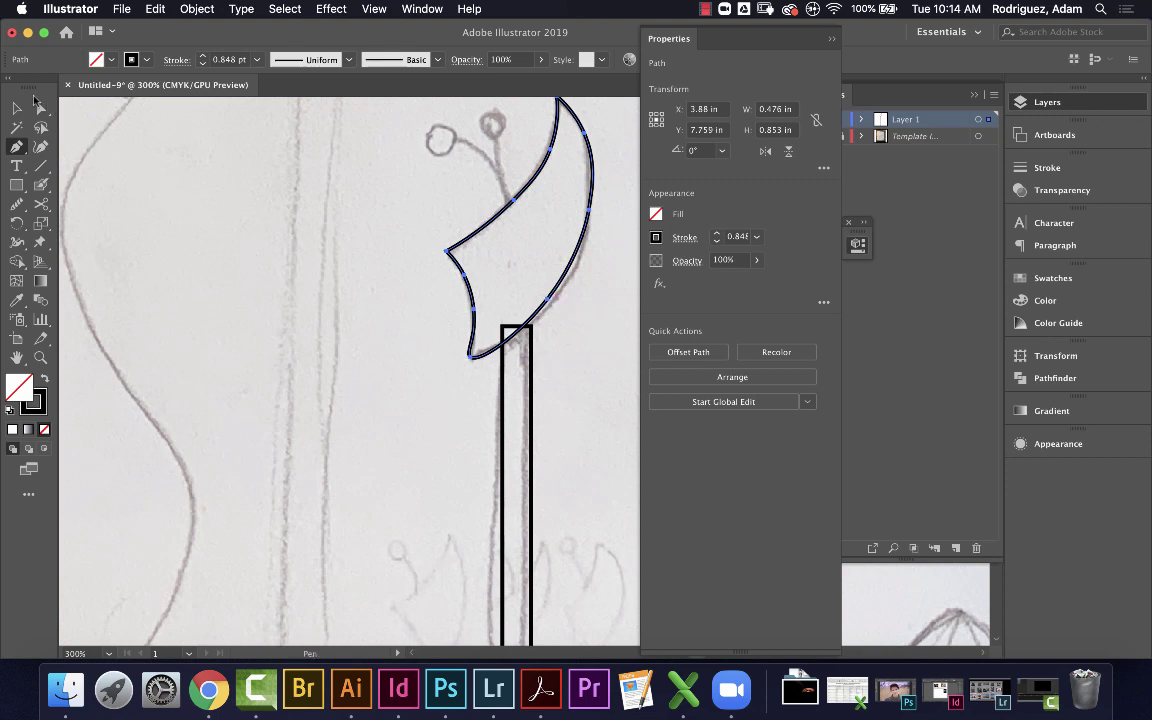
{"action": "left_click", "coordinate": [41, 108]}
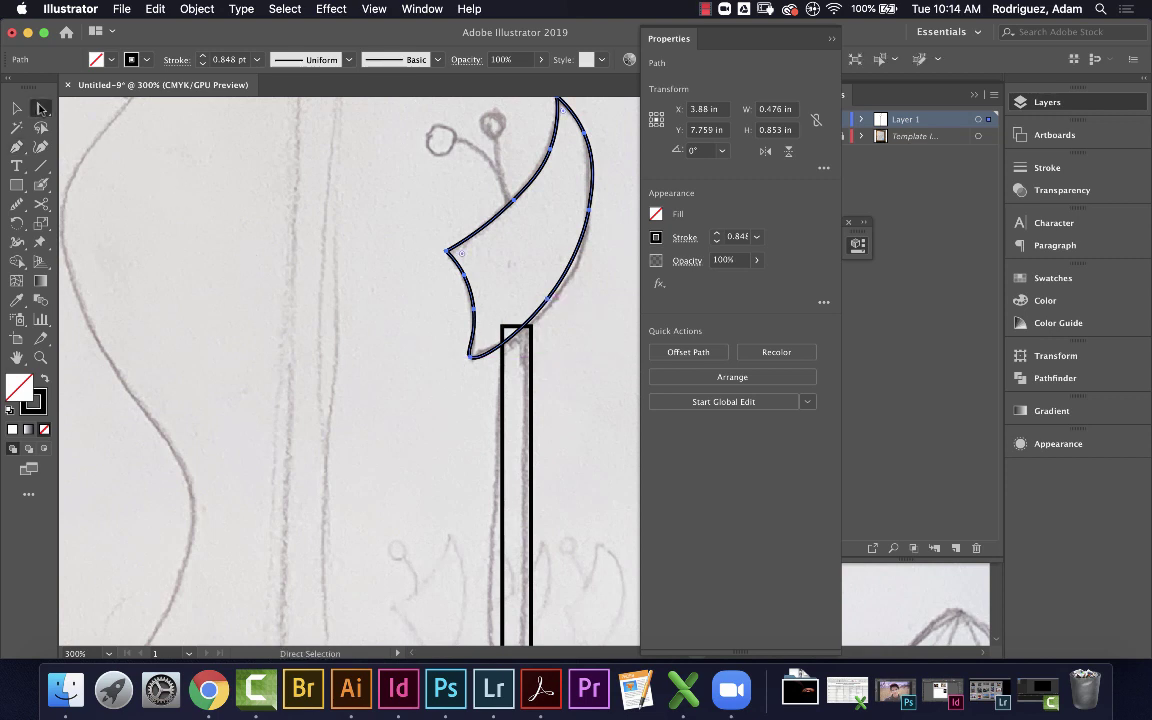
{"action": "left_click", "coordinate": [470, 356]}
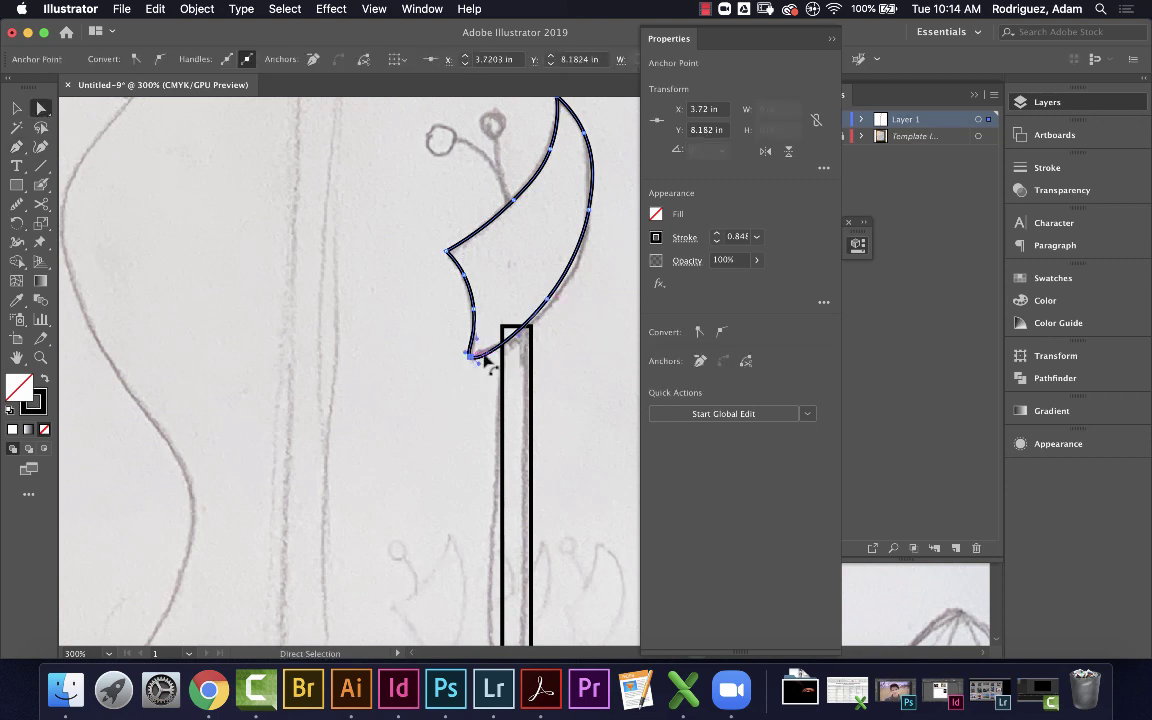
{"action": "left_click", "coordinate": [700, 332]}
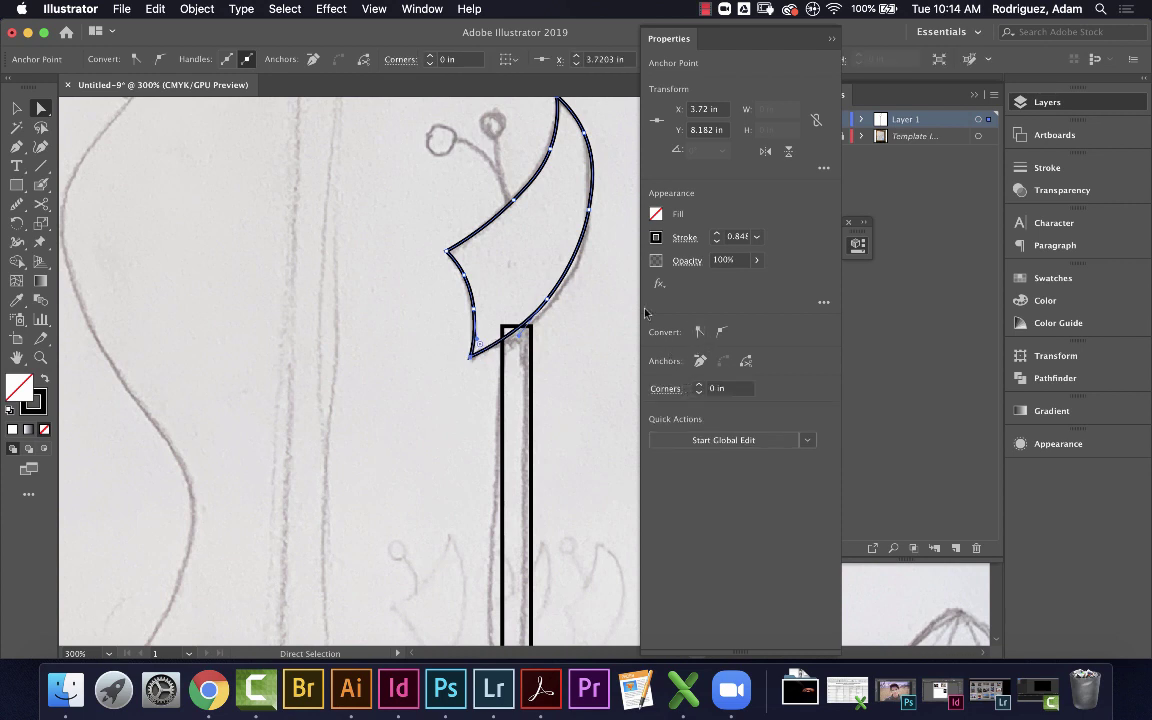
Adjust the direction handles on the bud's outer right curve so it follows the sketched line more closely
{"action": "left_click", "coordinate": [549, 301]}
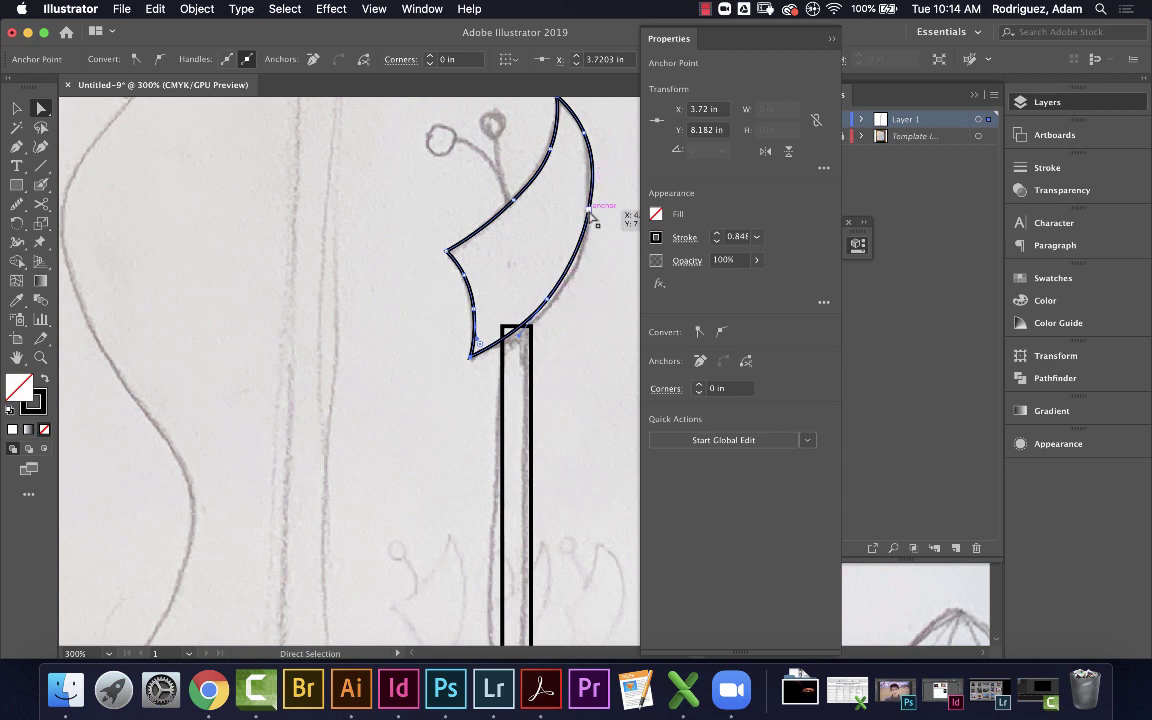
{"action": "left_click", "coordinate": [577, 271]}
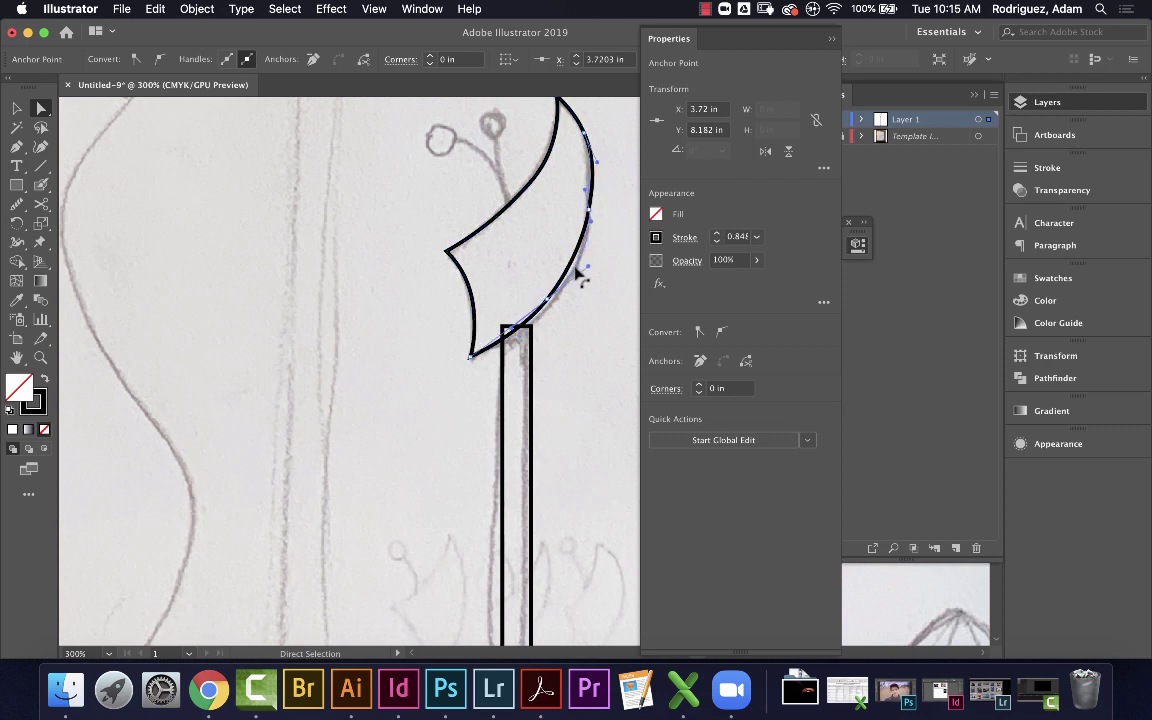
{"action": "left_click", "coordinate": [580, 272]}
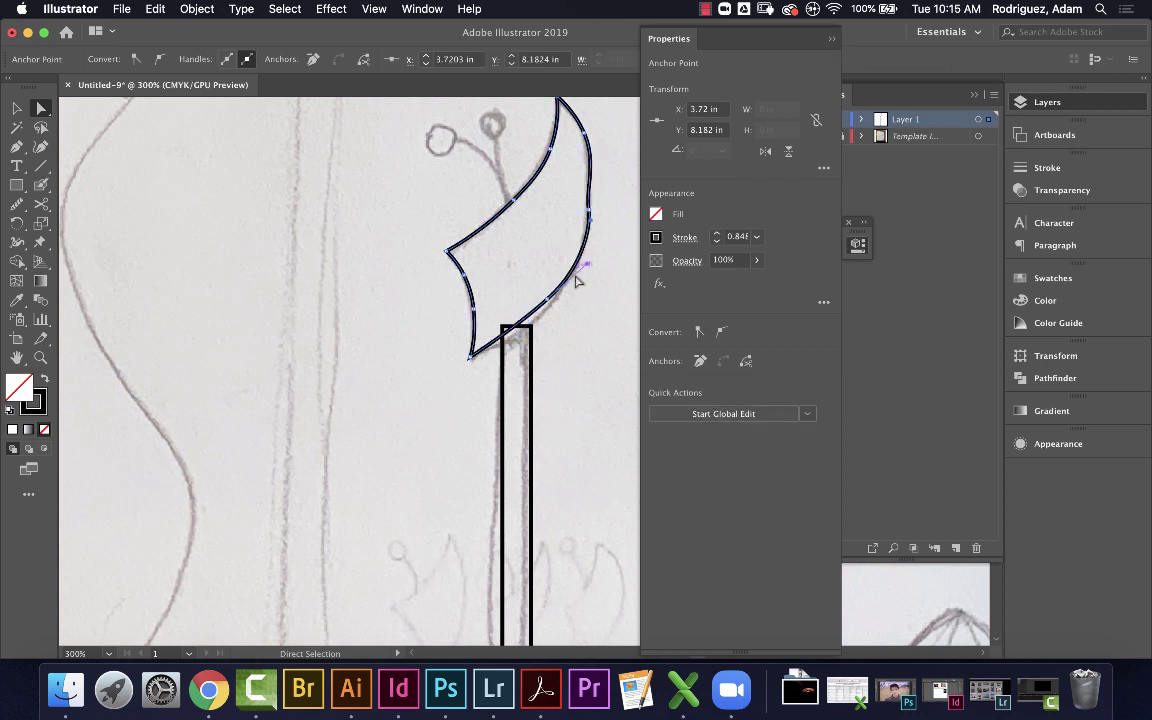
{"action": "left_click_drag", "start_coordinate": [561, 307], "coordinate": [563, 308]}
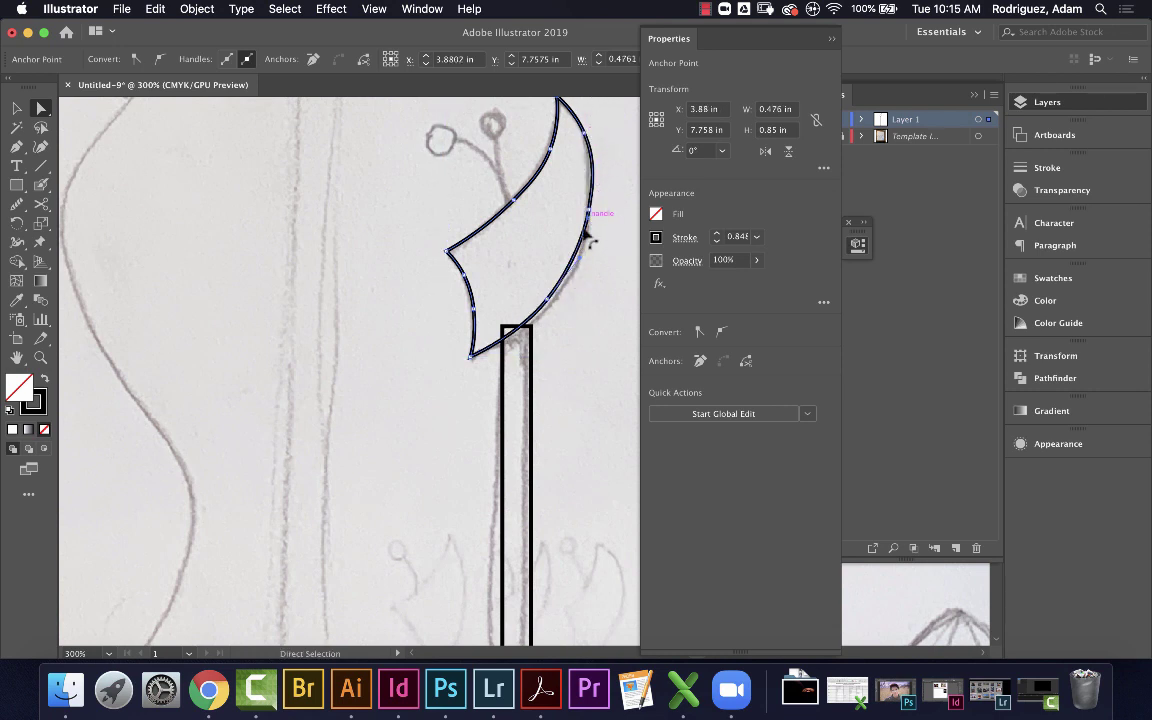
Even out the bud's outer and lower curve with the Smooth tool, then deselect the outline
{"action": "left_click", "coordinate": [17, 205]}
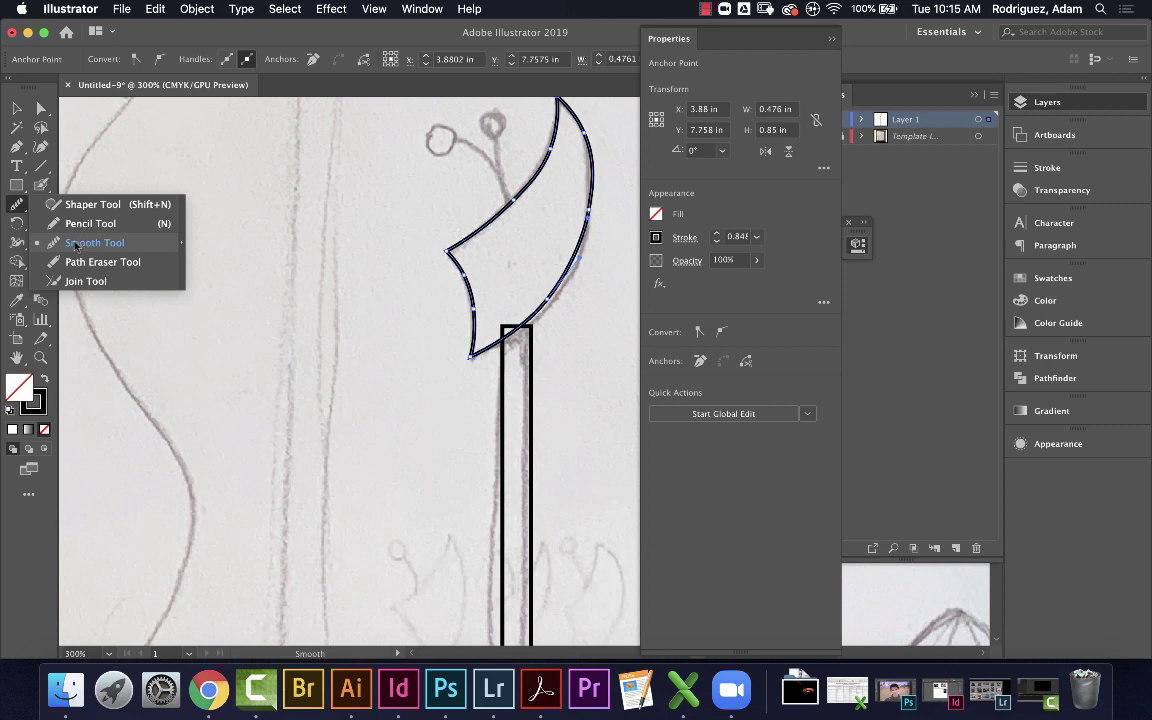
{"action": "left_click", "coordinate": [75, 244]}
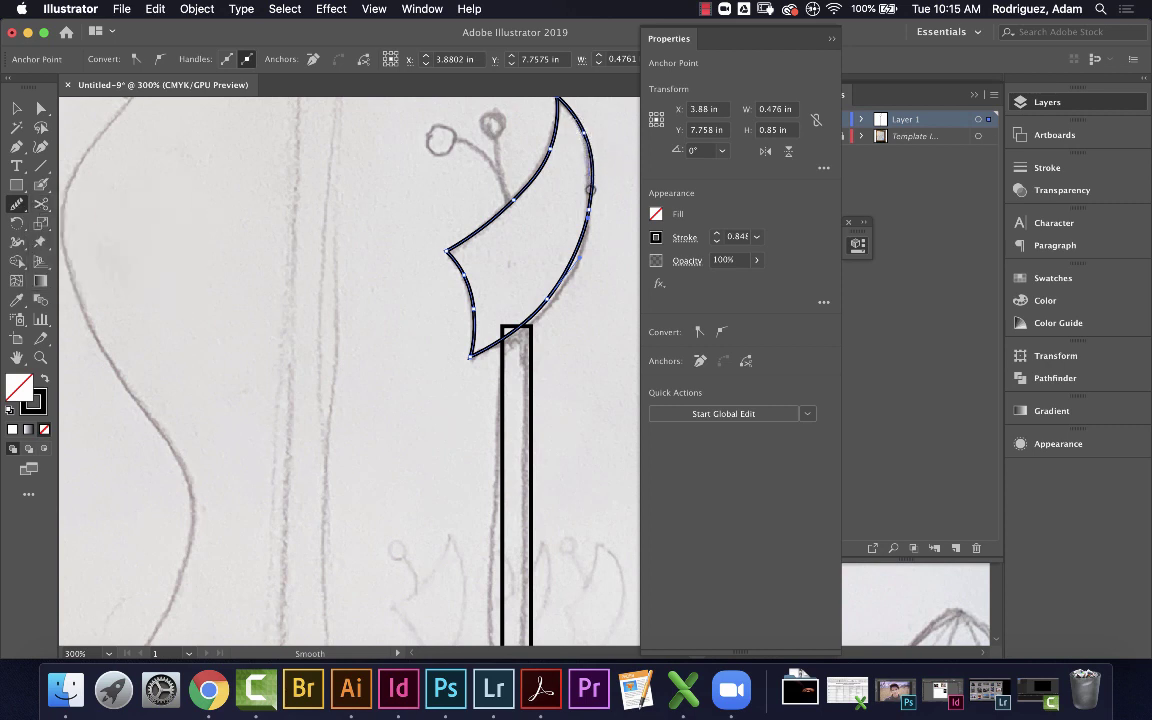
{"action": "left_click_drag", "start_coordinate": [591, 189], "coordinate": [578, 244]}
{"action": "left_click_drag", "start_coordinate": [557, 291], "coordinate": [540, 305]}
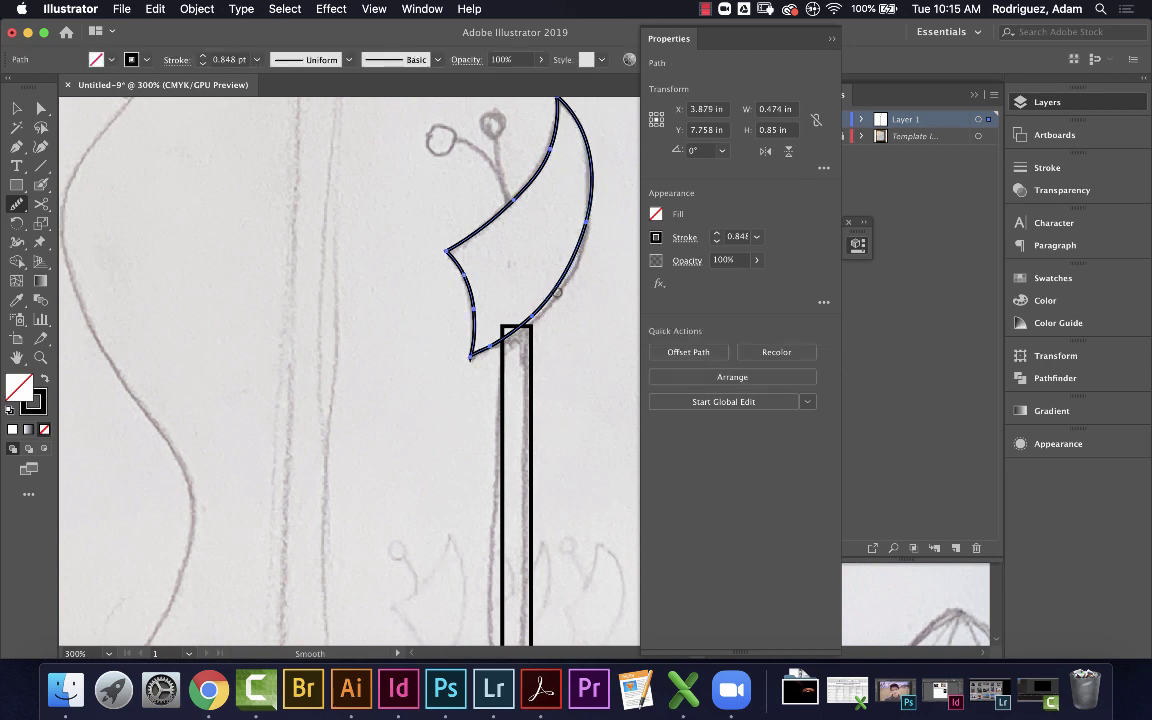
{"action": "left_click_drag", "start_coordinate": [488, 349], "coordinate": [488, 367]}
{"action": "left_click_drag", "start_coordinate": [477, 353], "coordinate": [465, 406]}
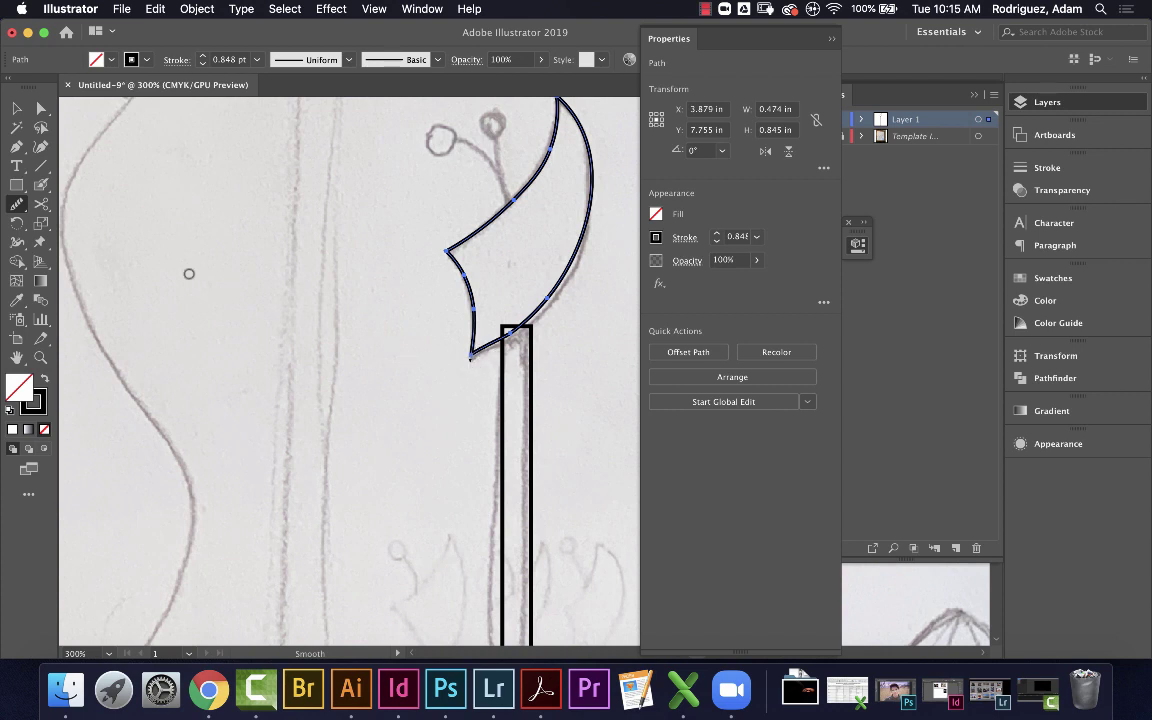
{"action": "left_click", "coordinate": [38, 106]}
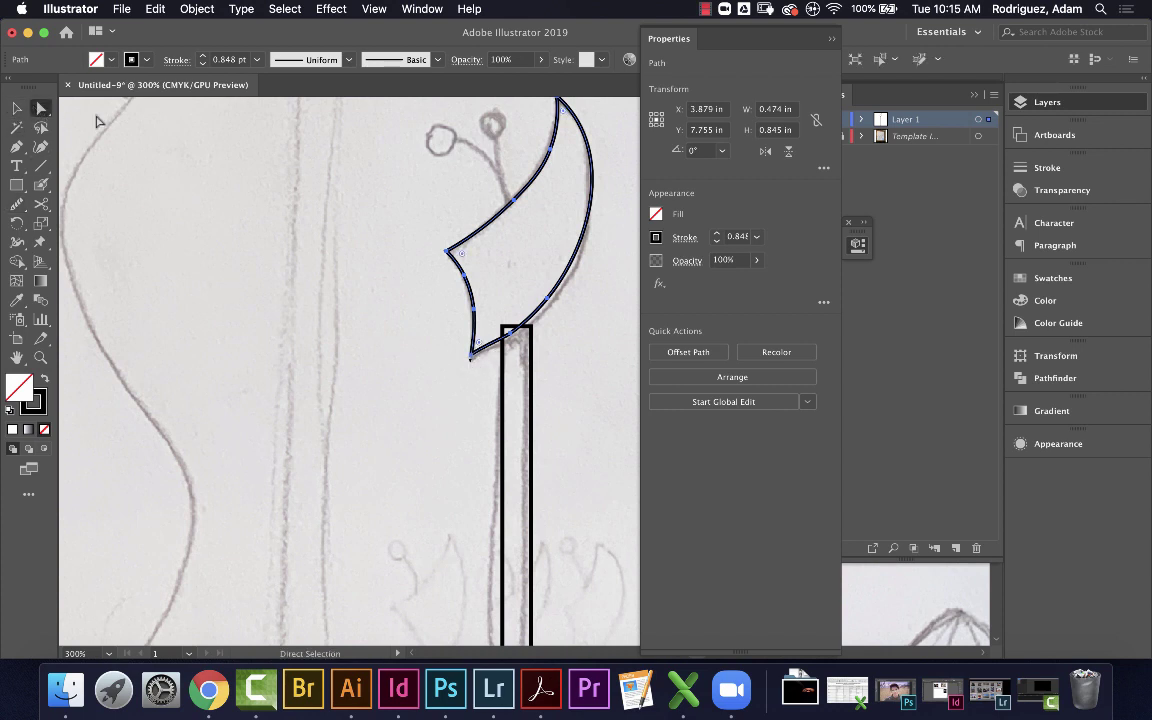
{"action": "left_click", "coordinate": [602, 235]}
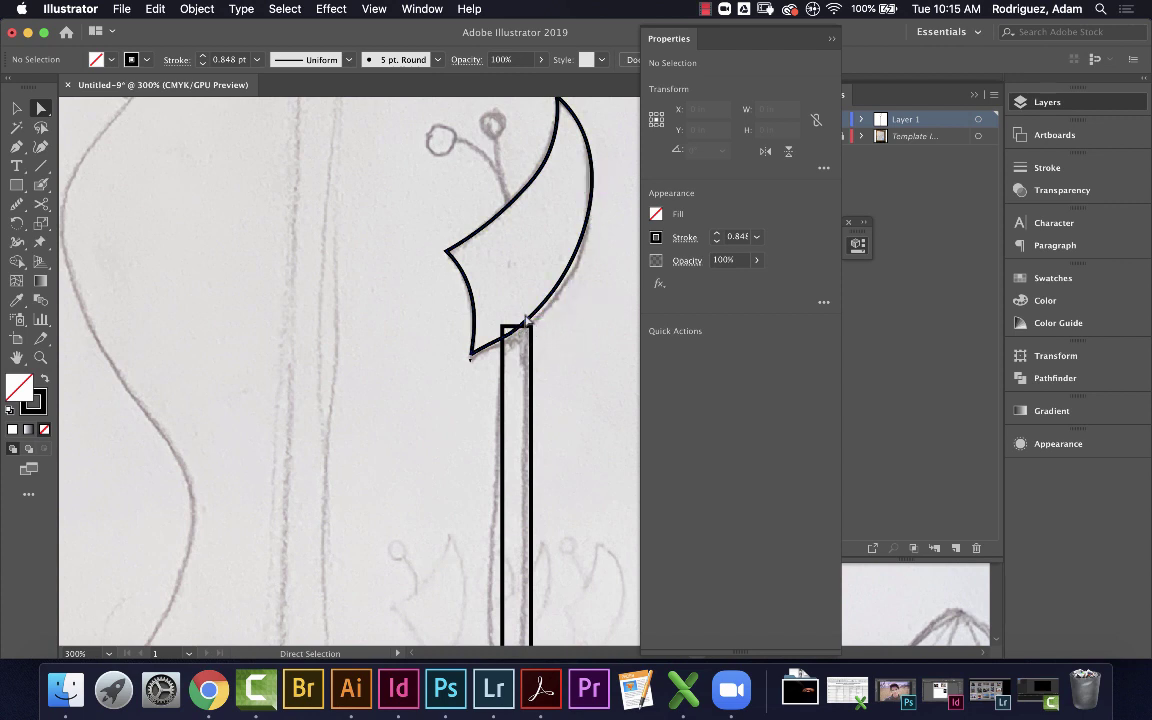
Reshape the bud's outer right curve by bowing its long segment slightly outward toward the sketched line
{"action": "left_click", "coordinate": [16, 146]}
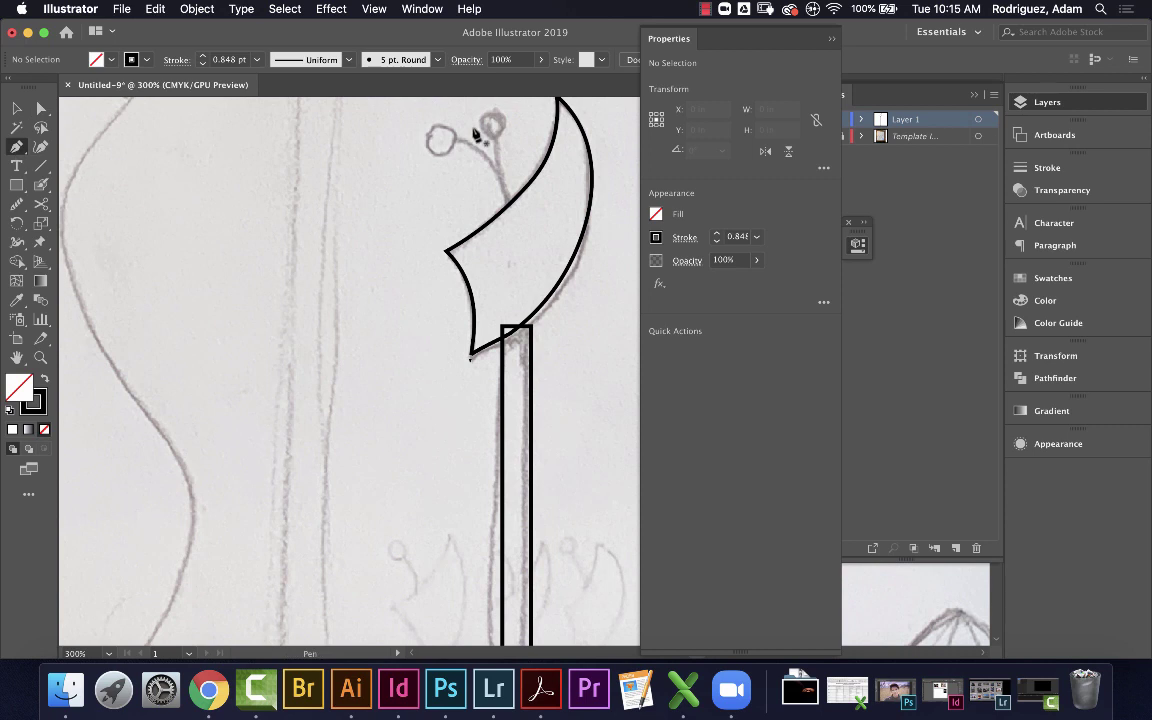
{"action": "left_click", "coordinate": [592, 210]}
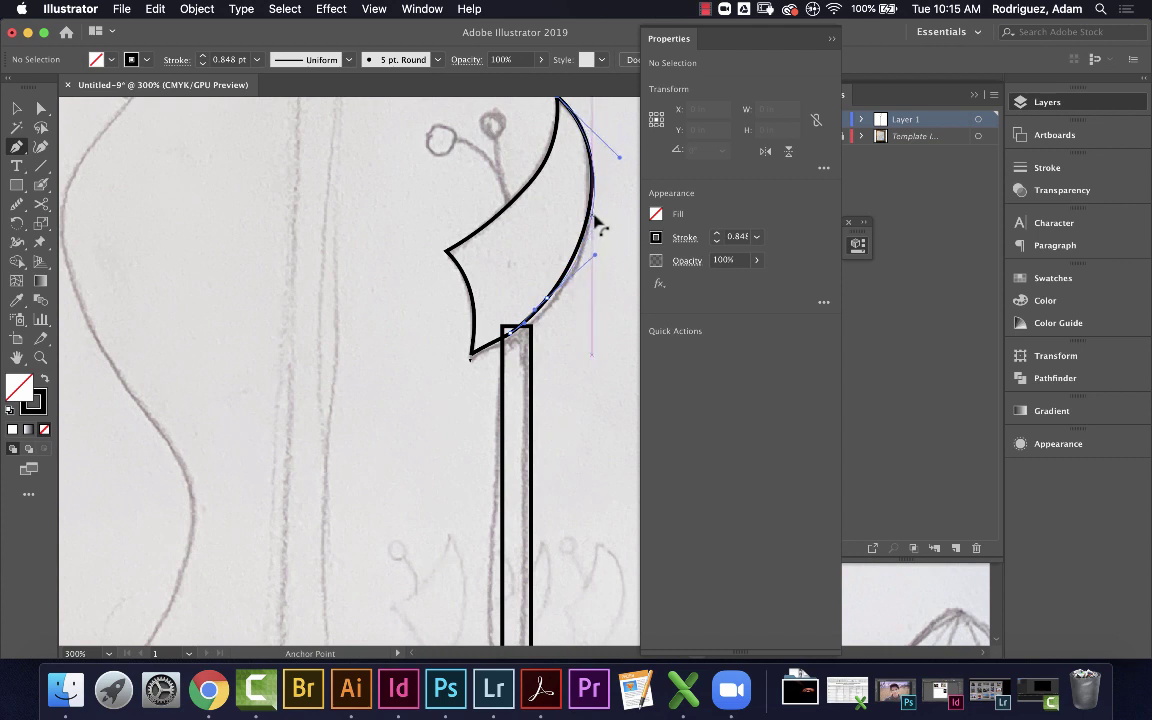
{"action": "left_click", "coordinate": [595, 228], "text": "super"}
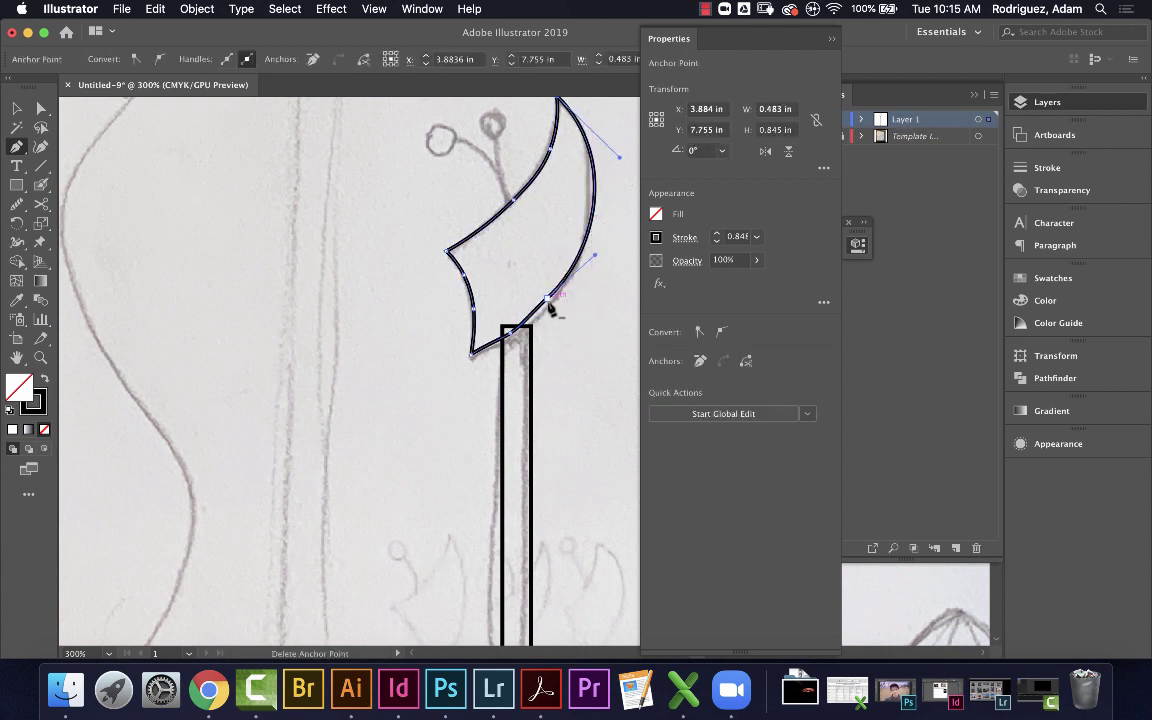
Delete the two anchor points on the lower part of the bud's outer curve, leaving one segment between tip and lowest corner
{"action": "key", "text": "a"}
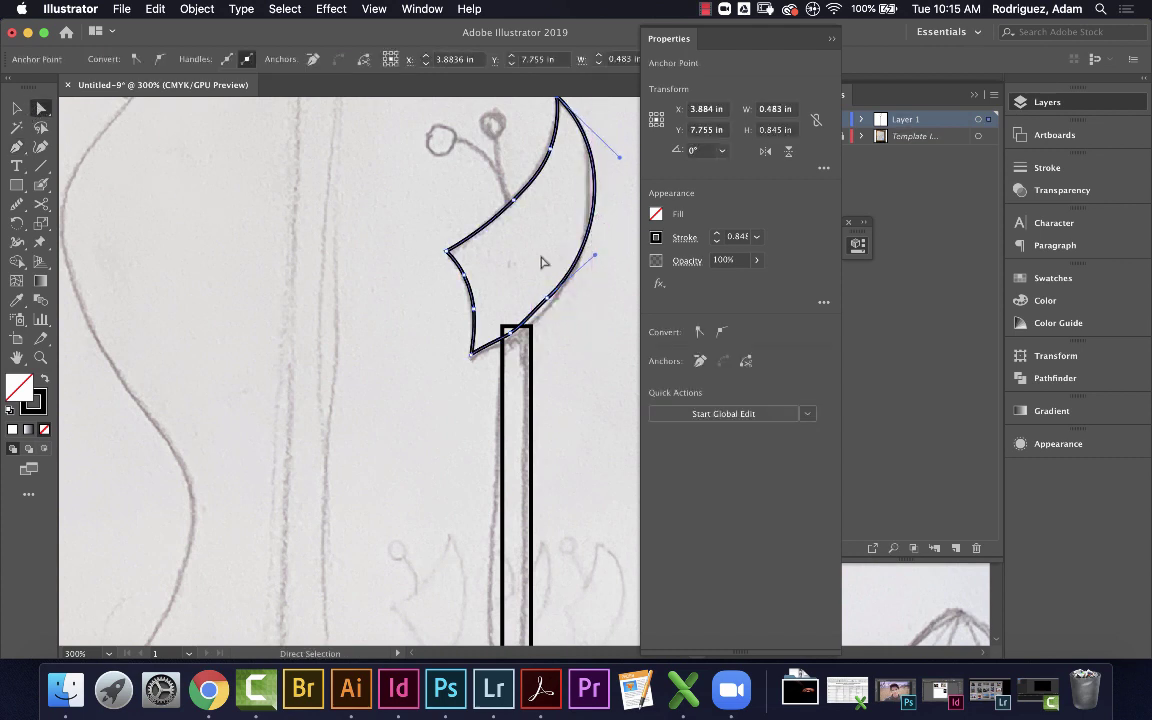
{"action": "left_click", "coordinate": [550, 300]}
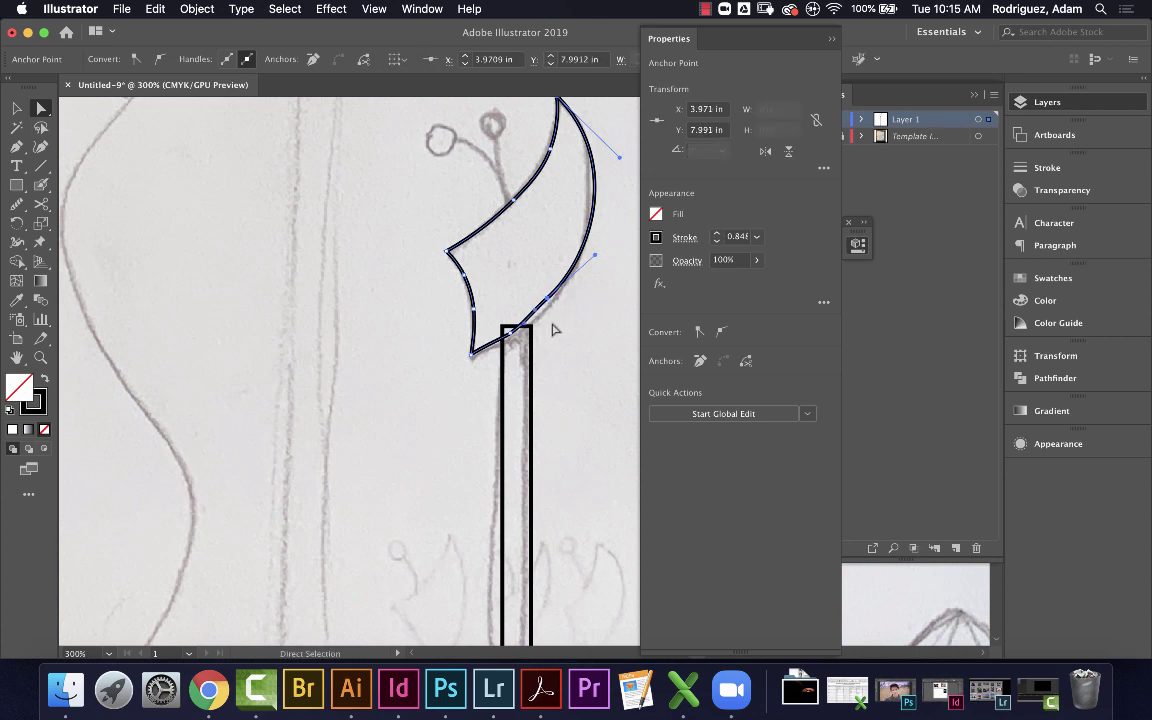
{"action": "left_click_drag", "start_coordinate": [16, 146], "coordinate": [183, 186]}
{"action": "left_click", "coordinate": [549, 299]}
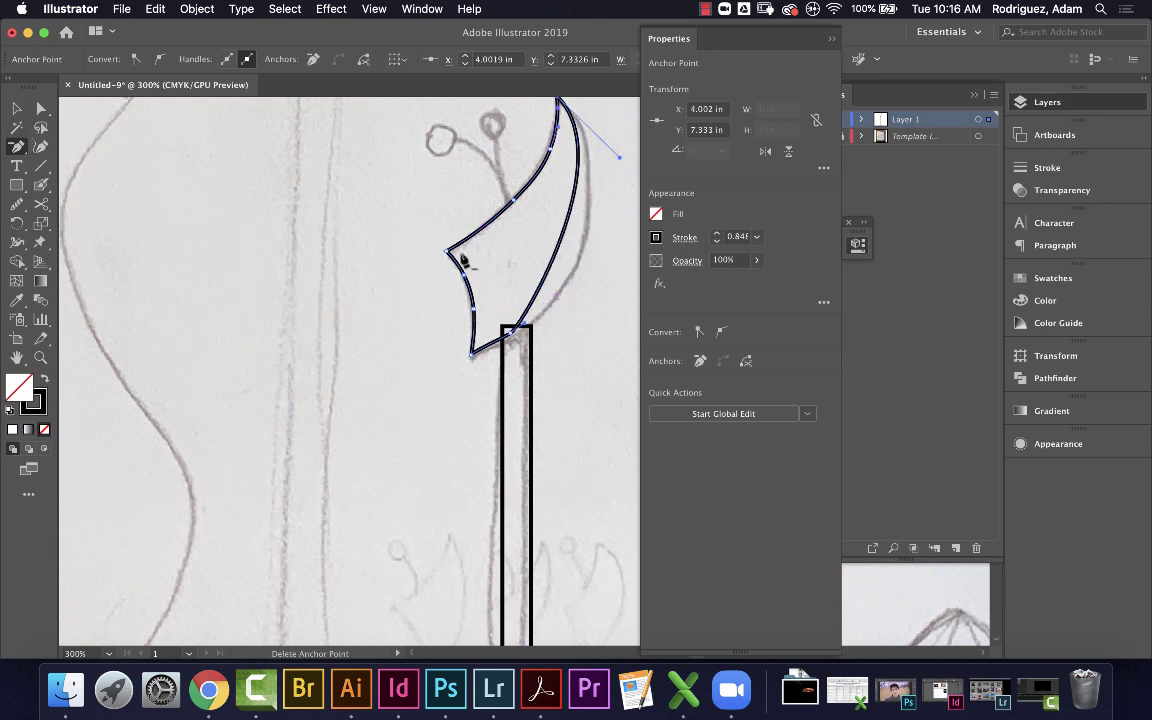
{"action": "left_click", "coordinate": [513, 331]}
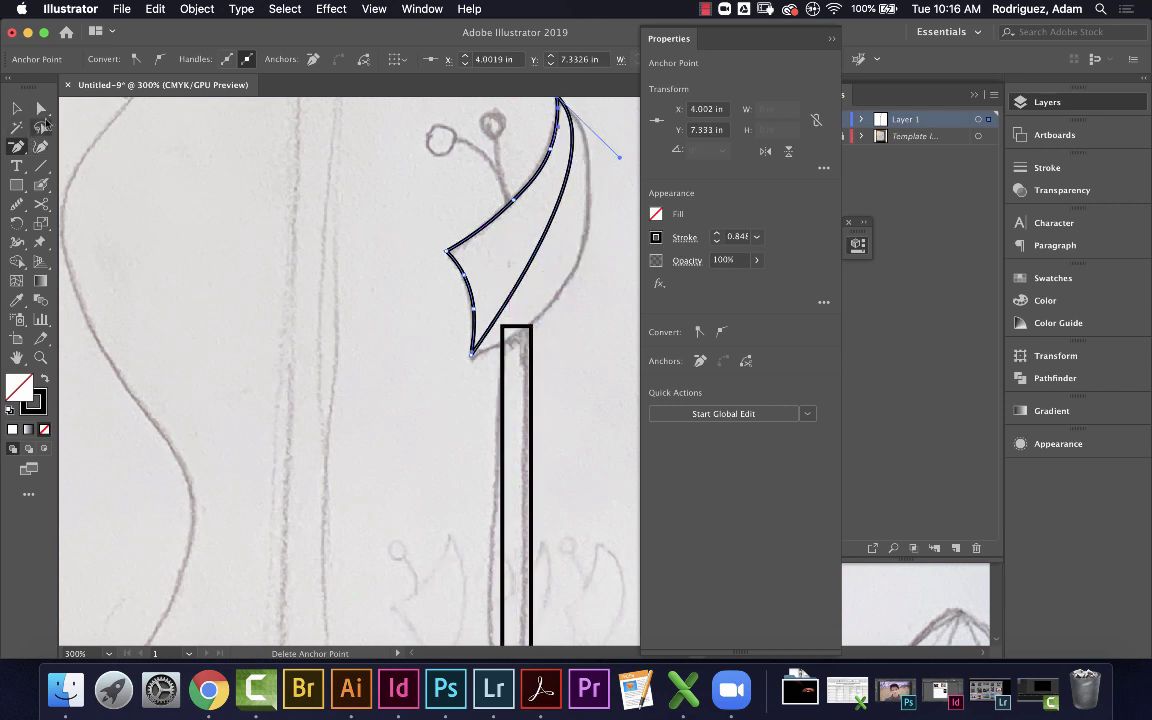
Pull the bud's single outer segment out to the sketched curve, and dock the floating object properties with the other collapsed panels
{"action": "left_click", "coordinate": [40, 108]}
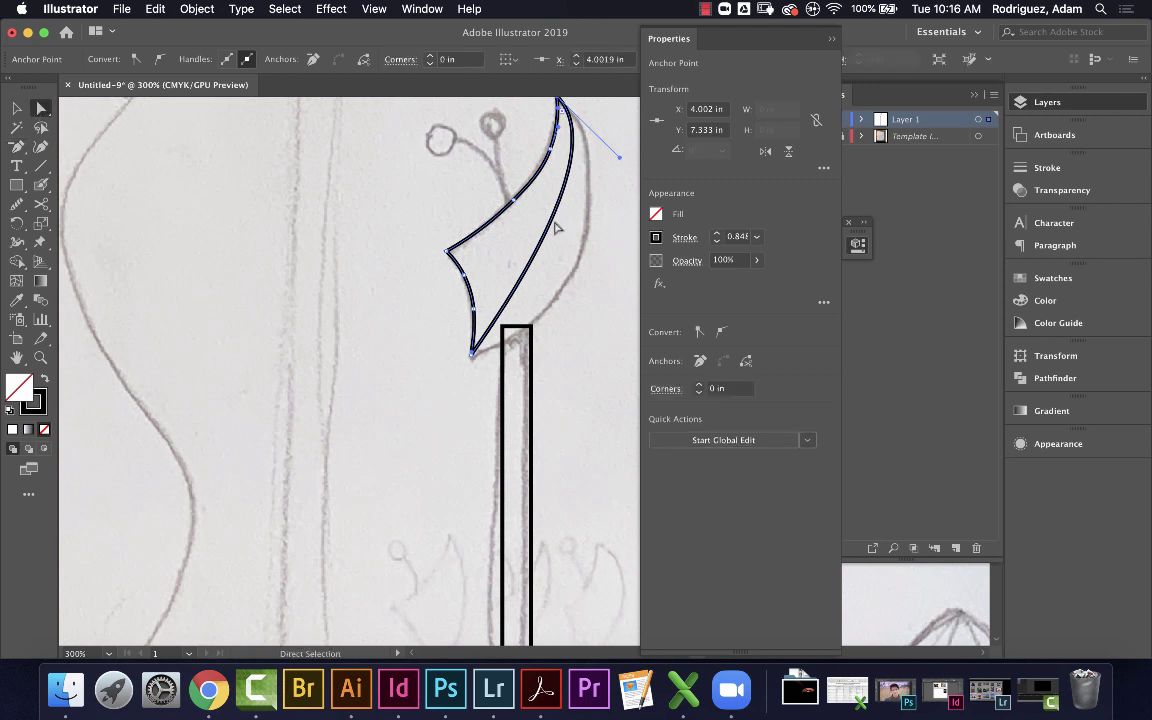
{"action": "left_click_drag", "start_coordinate": [553, 228], "coordinate": [585, 265]}
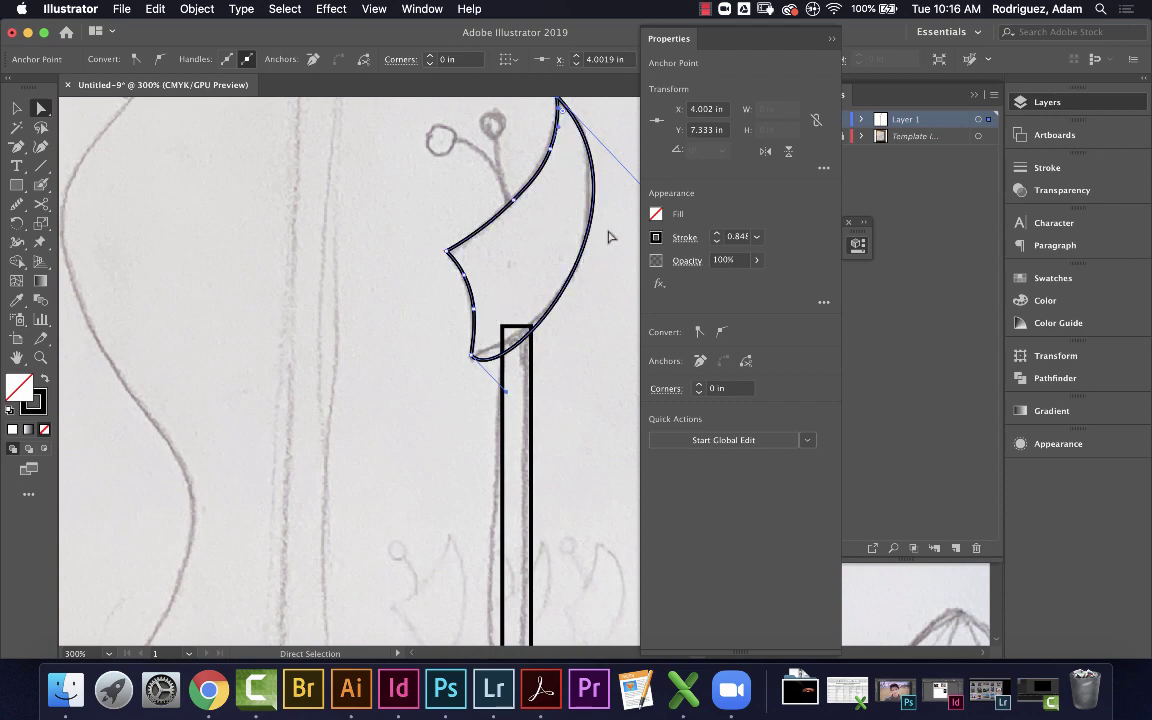
{"action": "left_click_drag", "start_coordinate": [676, 38], "coordinate": [1026, 472]}
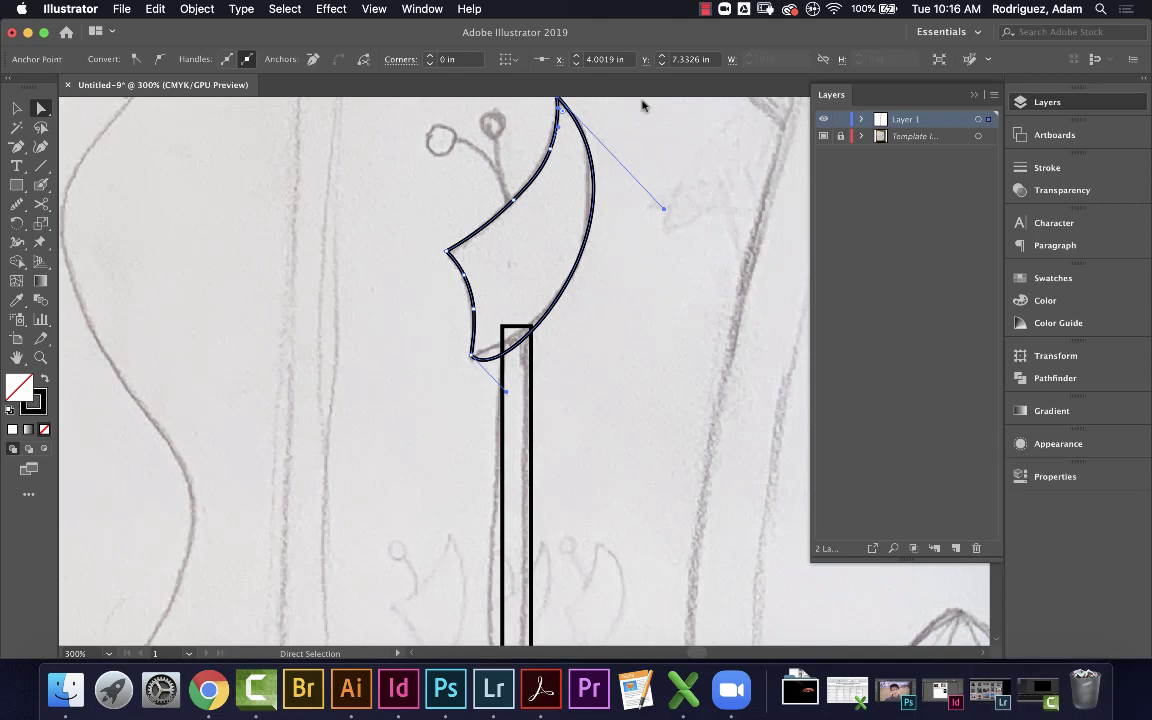
Adjust the direction handles at the bud's tip and lowest corner so the outer curve follows the sketch, then deselect the outline
{"action": "left_click_drag", "start_coordinate": [663, 209], "coordinate": [651, 202]}
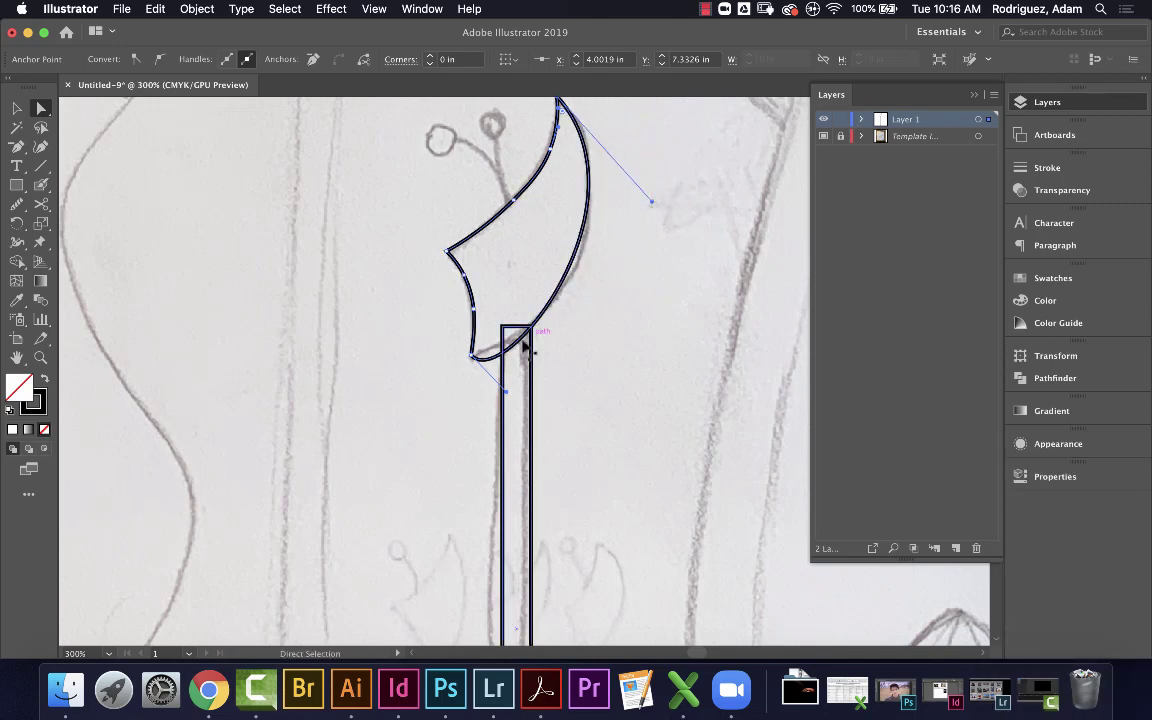
{"action": "left_click_drag", "start_coordinate": [506, 394], "coordinate": [549, 334]}
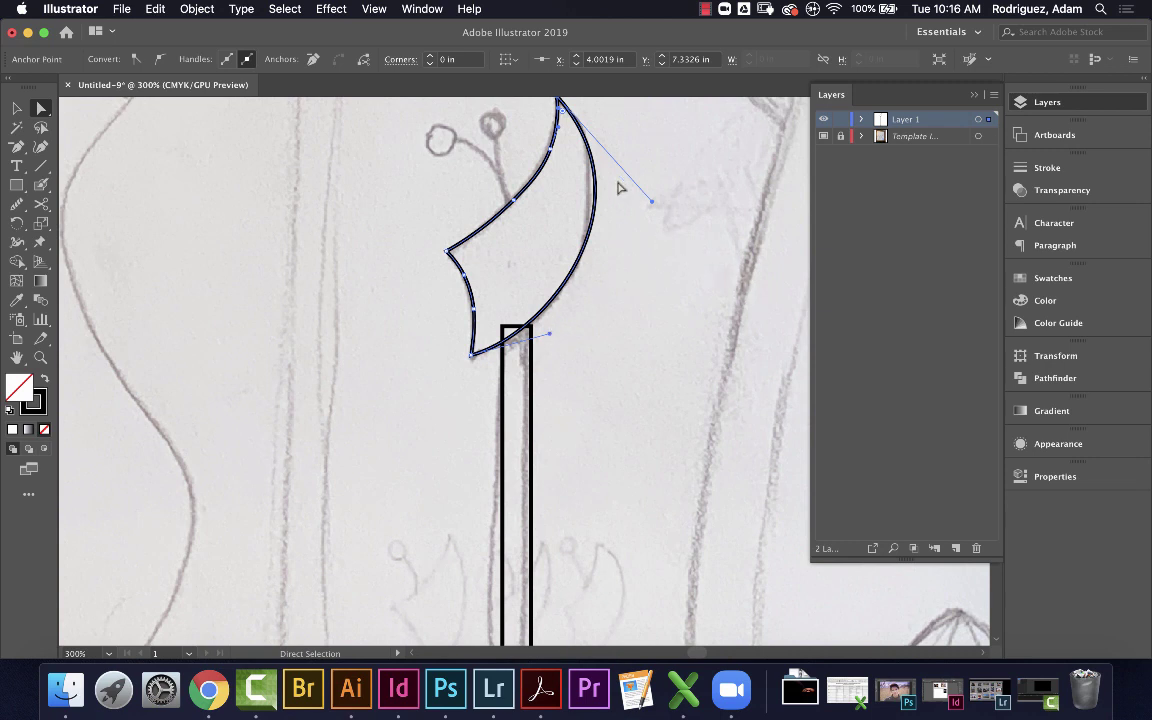
{"action": "key", "text": "v"}
{"action": "left_click", "coordinate": [408, 258]}
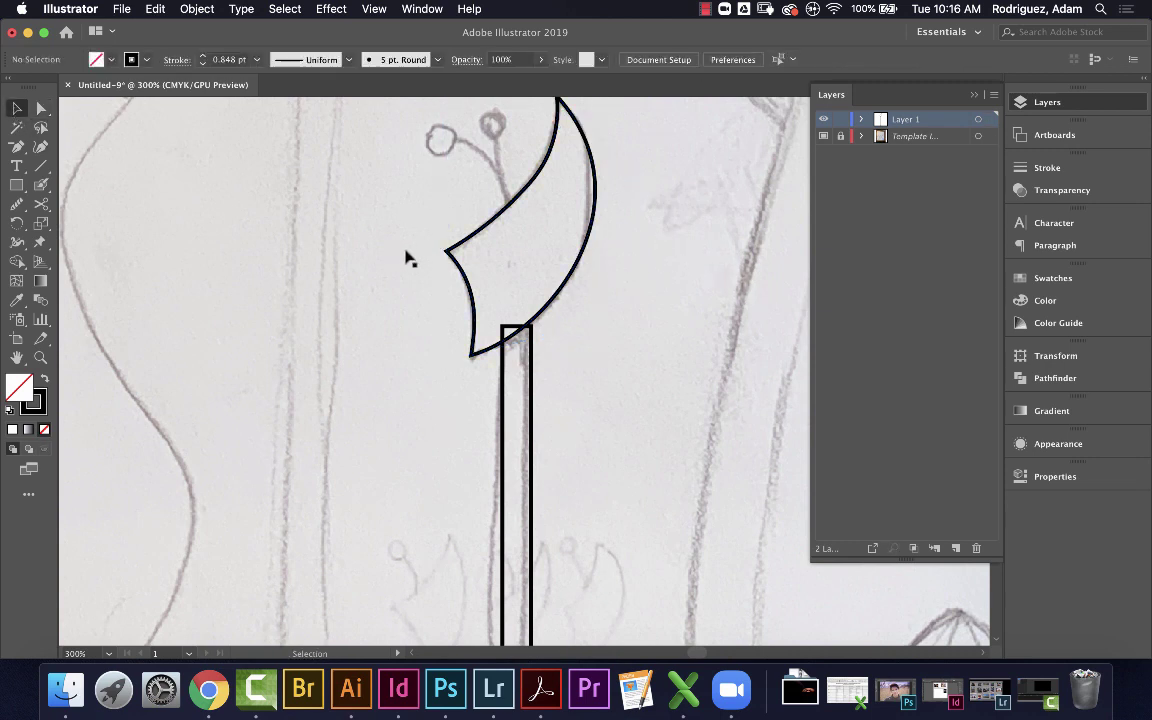
Extend the upper end of the stem rectangle farther up into the bud, then deselect it
{"action": "left_click", "coordinate": [533, 367]}
{"action": "left_click", "coordinate": [41, 107]}
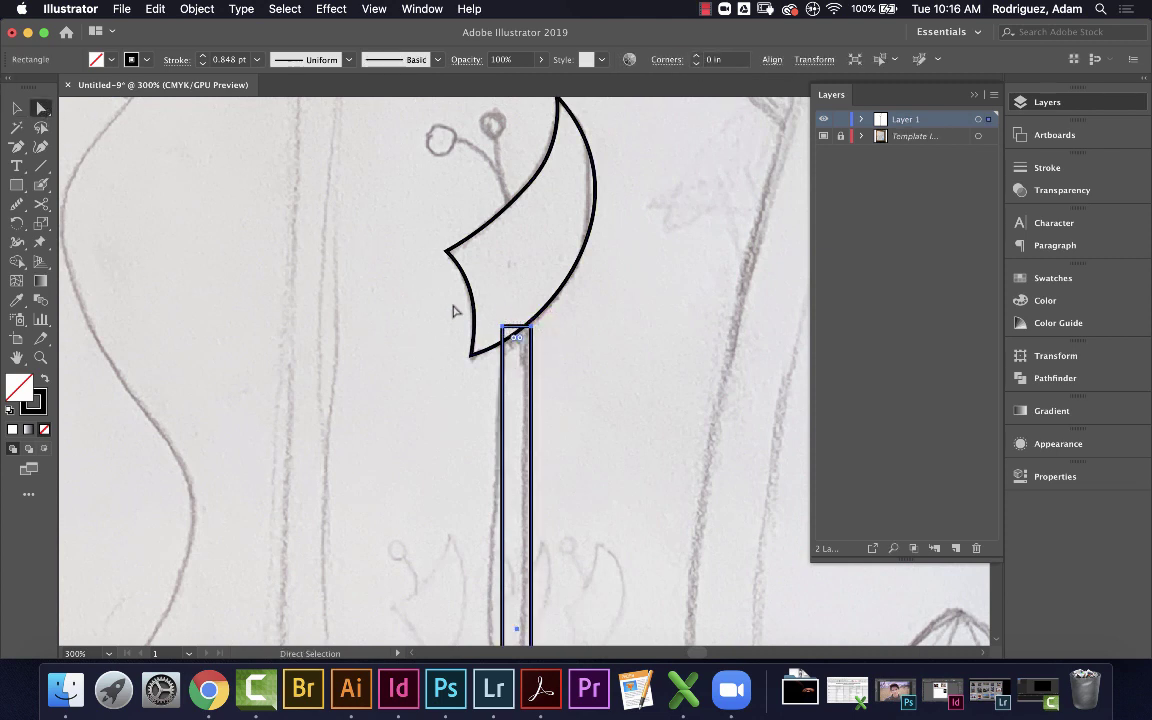
{"action": "left_click", "coordinate": [16, 109]}
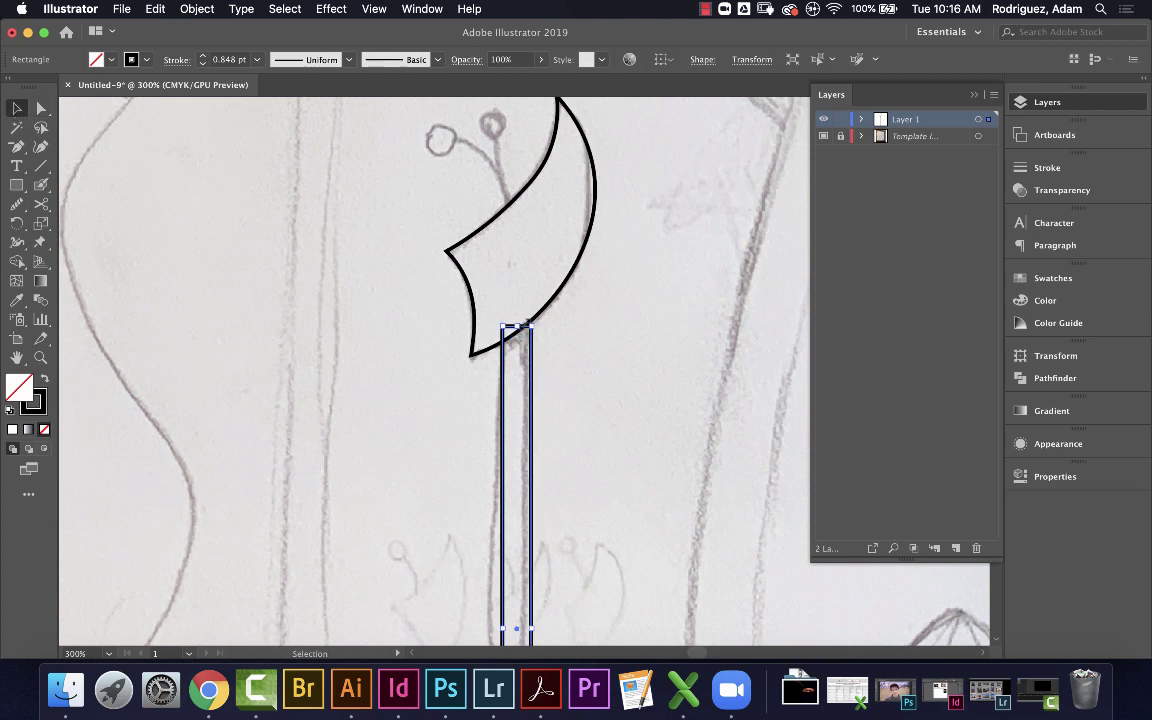
{"action": "left_click_drag", "start_coordinate": [516, 327], "coordinate": [516, 310]}
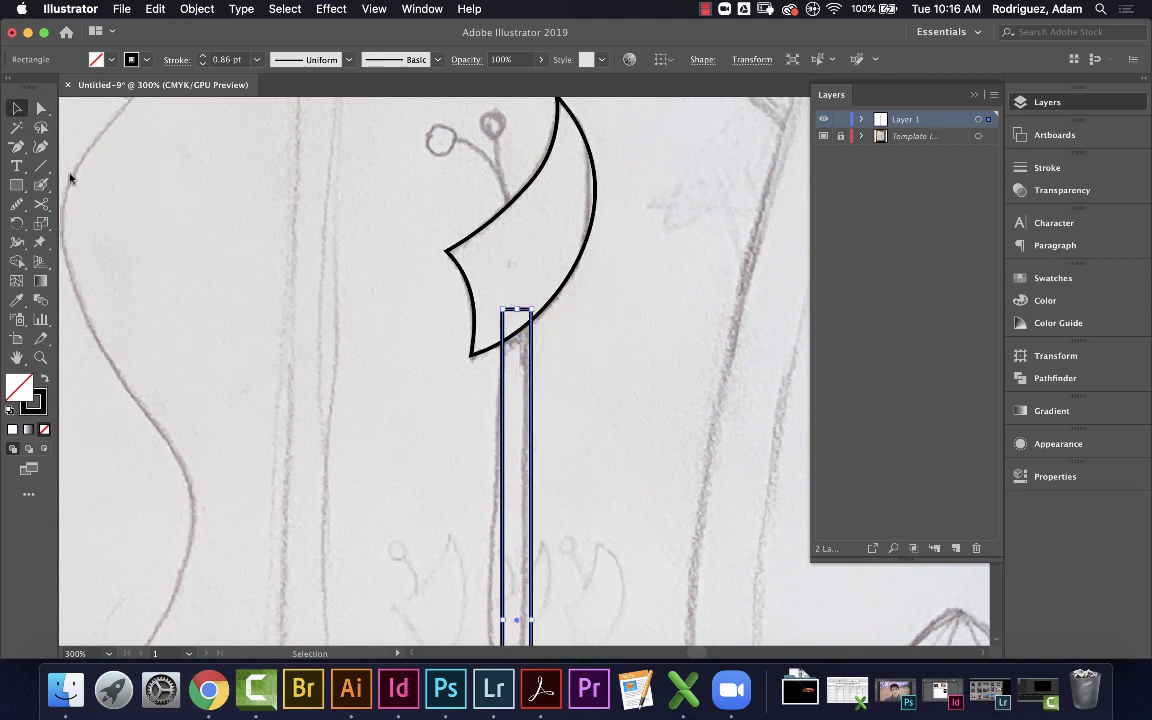
{"action": "left_click", "coordinate": [41, 108]}
{"action": "left_click", "coordinate": [355, 258]}
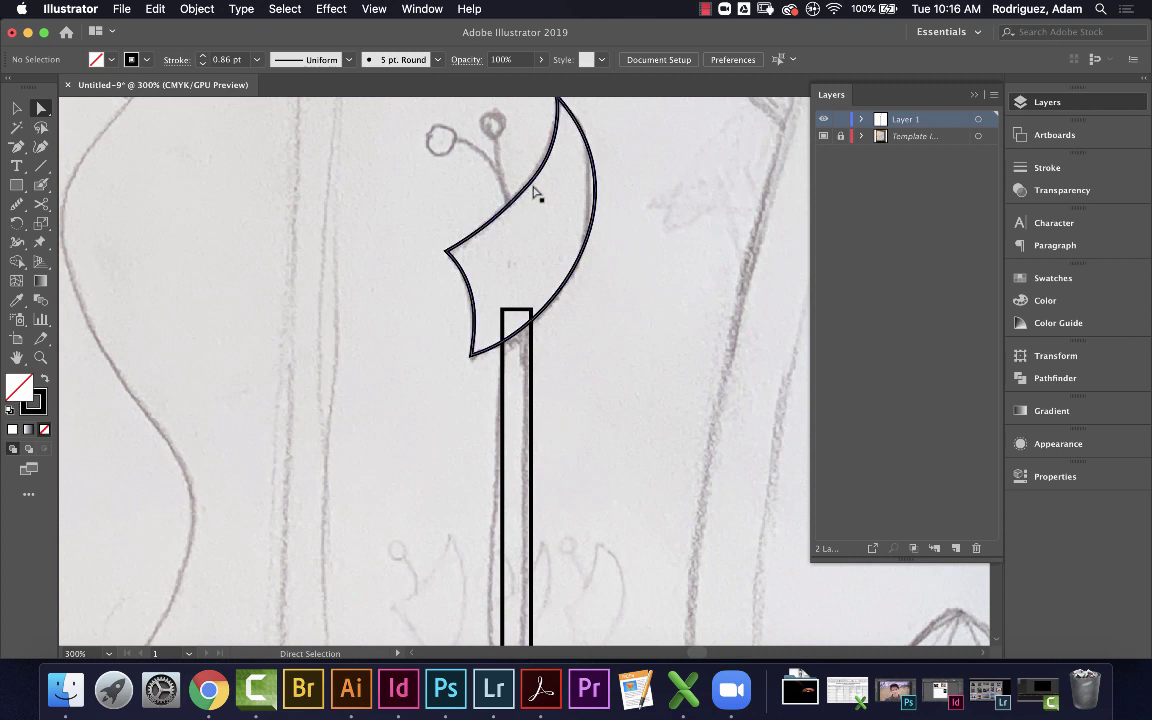
Trace the left curved stalk with the Pen tool as a thin closed shape running from inside the bud to the sketched circle
{"action": "scroll", "coordinate": [530, 220], "scroll_direction": "up", "scroll_amount": 3}
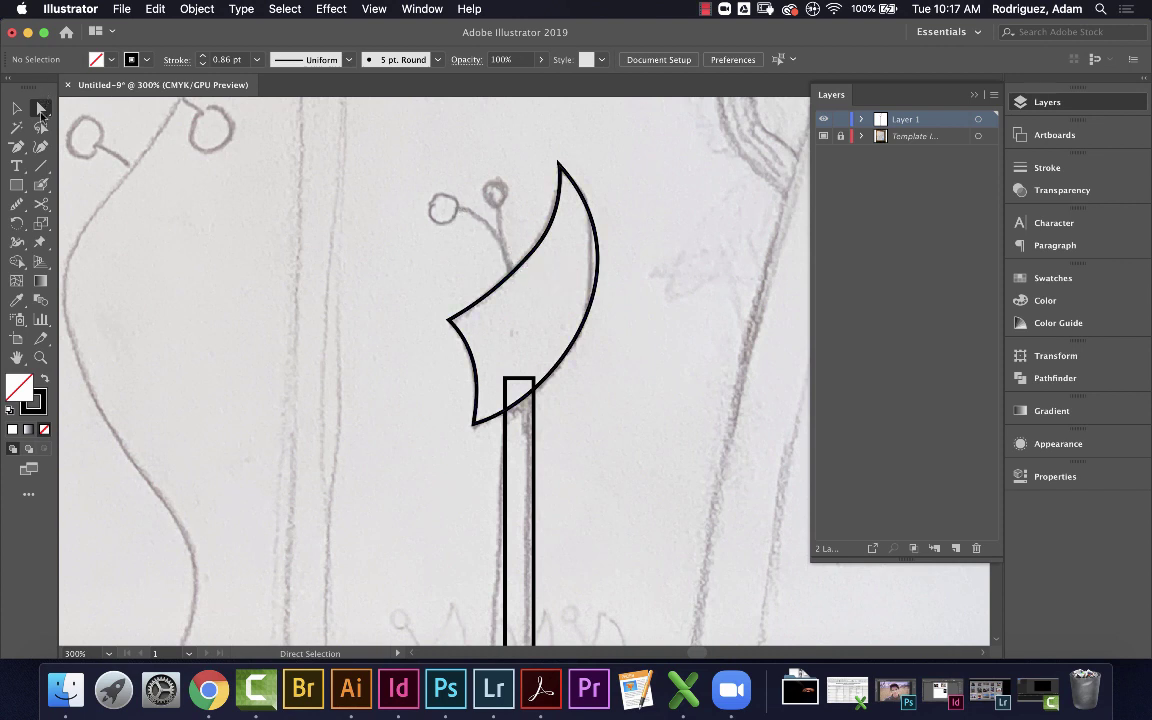
{"action": "left_click_drag", "start_coordinate": [18, 142], "coordinate": [62, 133]}
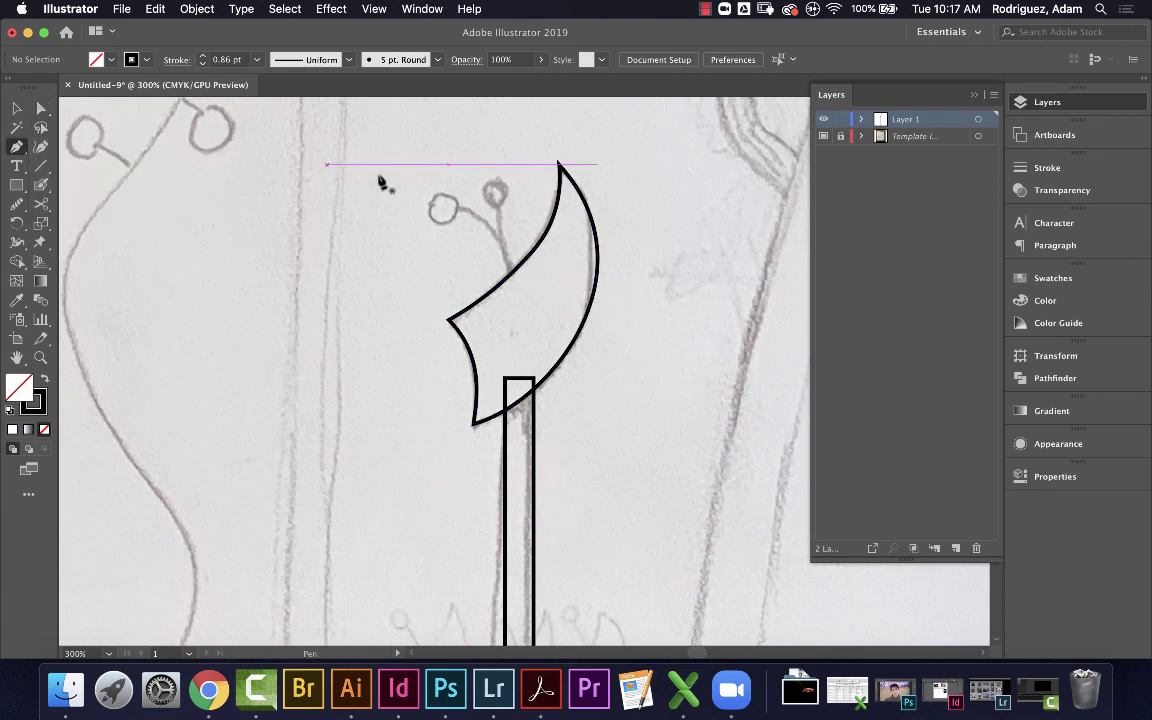
{"action": "left_click", "coordinate": [512, 294]}
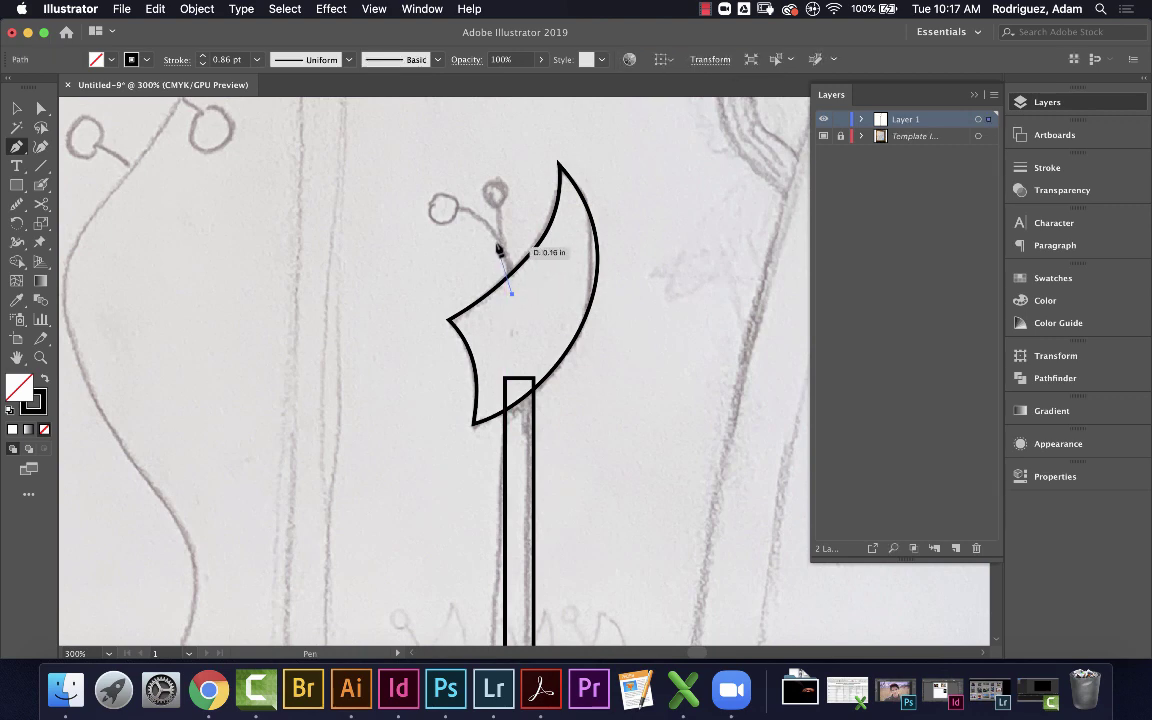
{"action": "left_click_drag", "start_coordinate": [455, 210], "coordinate": [396, 184]}
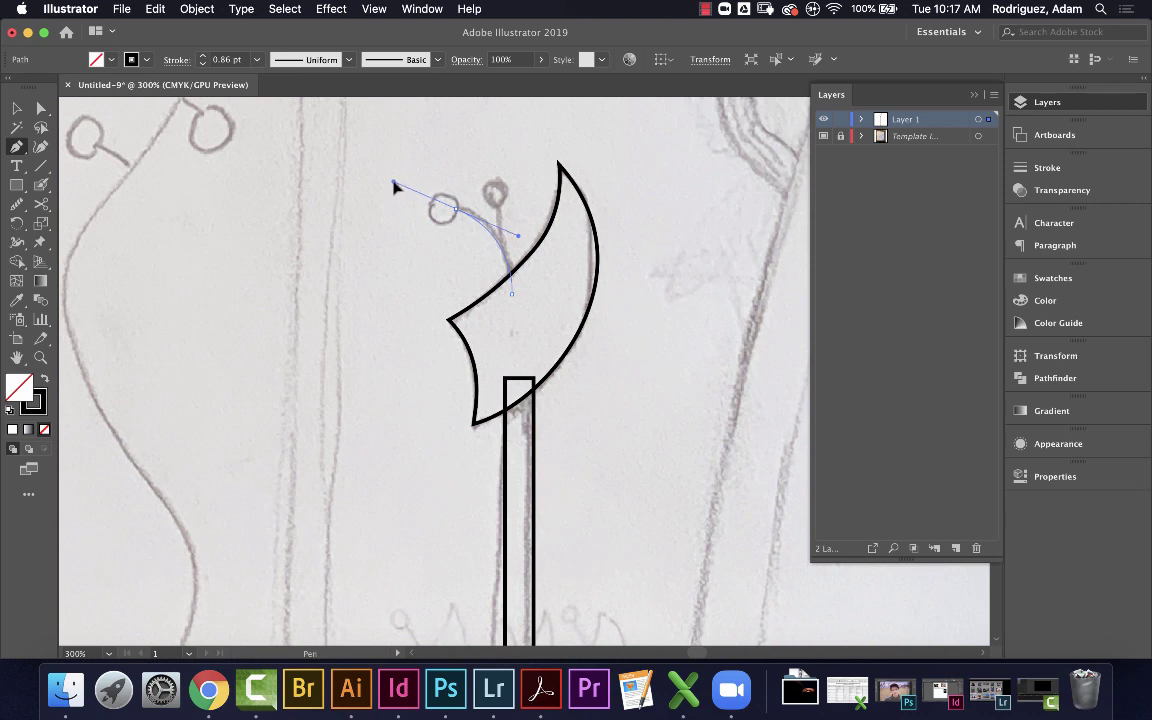
{"action": "left_click_drag", "start_coordinate": [396, 184], "coordinate": [503, 245]}
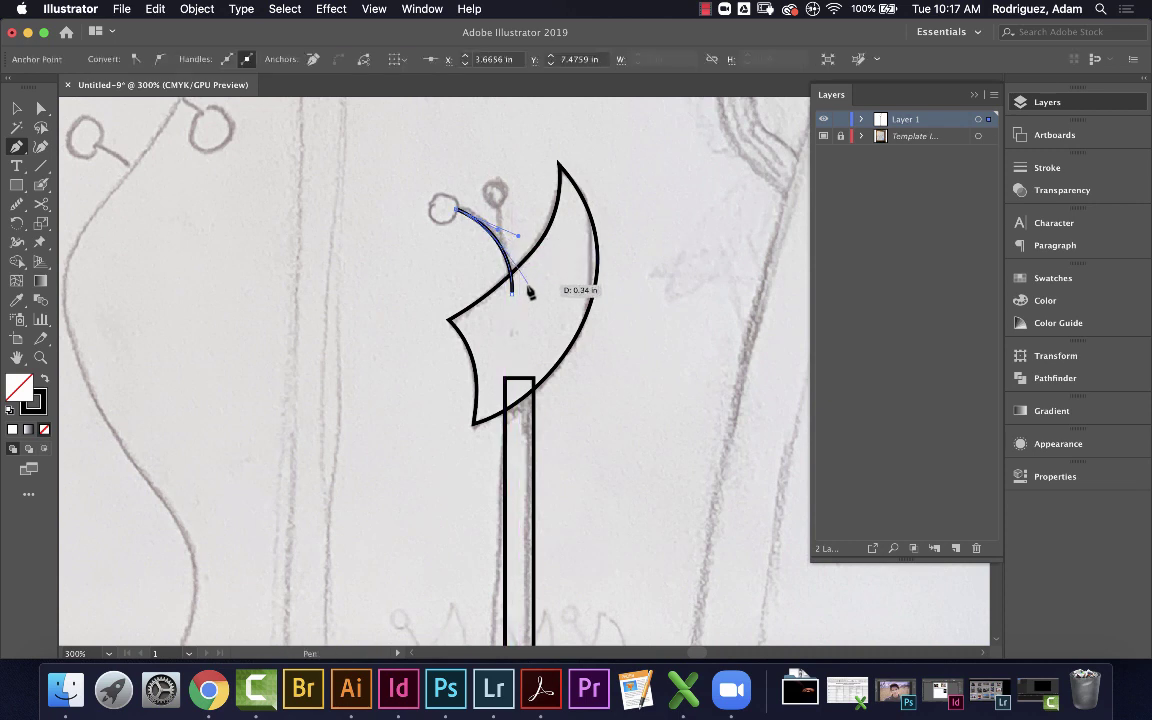
{"action": "left_click_drag", "start_coordinate": [521, 292], "coordinate": [521, 348]}
{"action": "mouse_move", "coordinate": [510, 305]}
{"action": "left_mouse_down"}
{"action": "mouse_move", "coordinate": [526, 299]}
{"action": "mouse_move", "coordinate": [511, 303]}
{"action": "mouse_move", "coordinate": [513, 292]}
{"action": "left_mouse_up"}
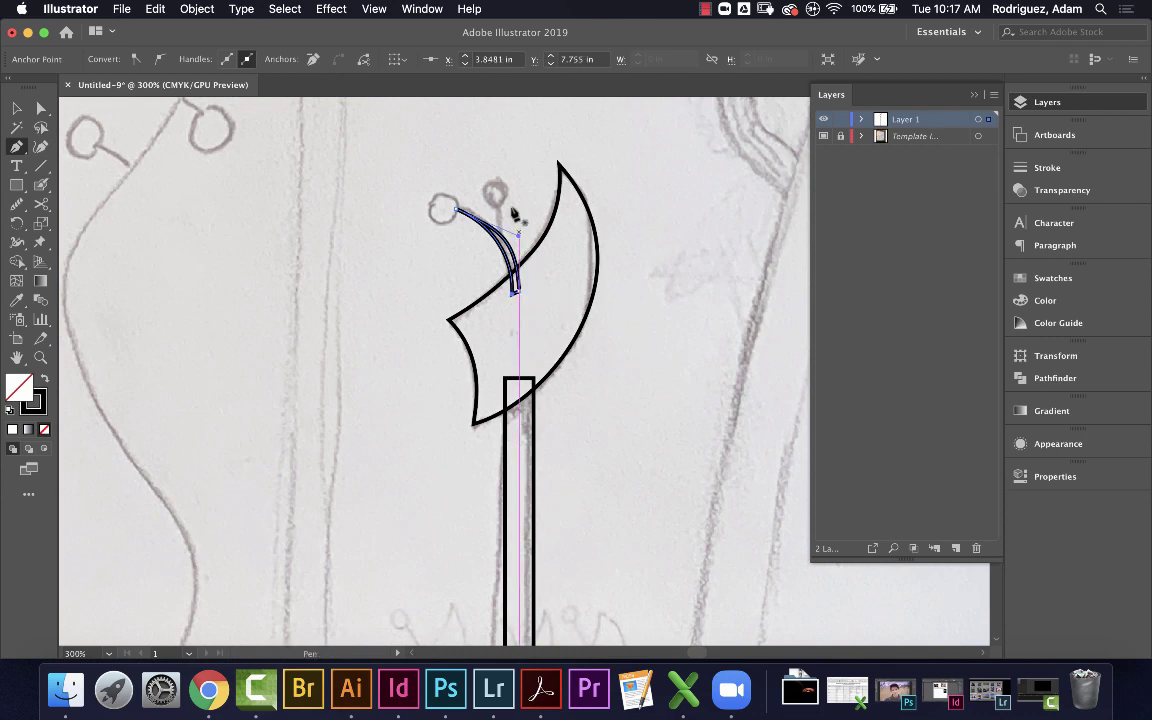
Adjust the direction handles at the stalk's pointed tip so both sides arc smoothly along the sketched stalk
{"action": "key", "text": "super+equal"}
{"action": "key", "text": "super+equal"}
{"action": "key", "text": "super+equal"}
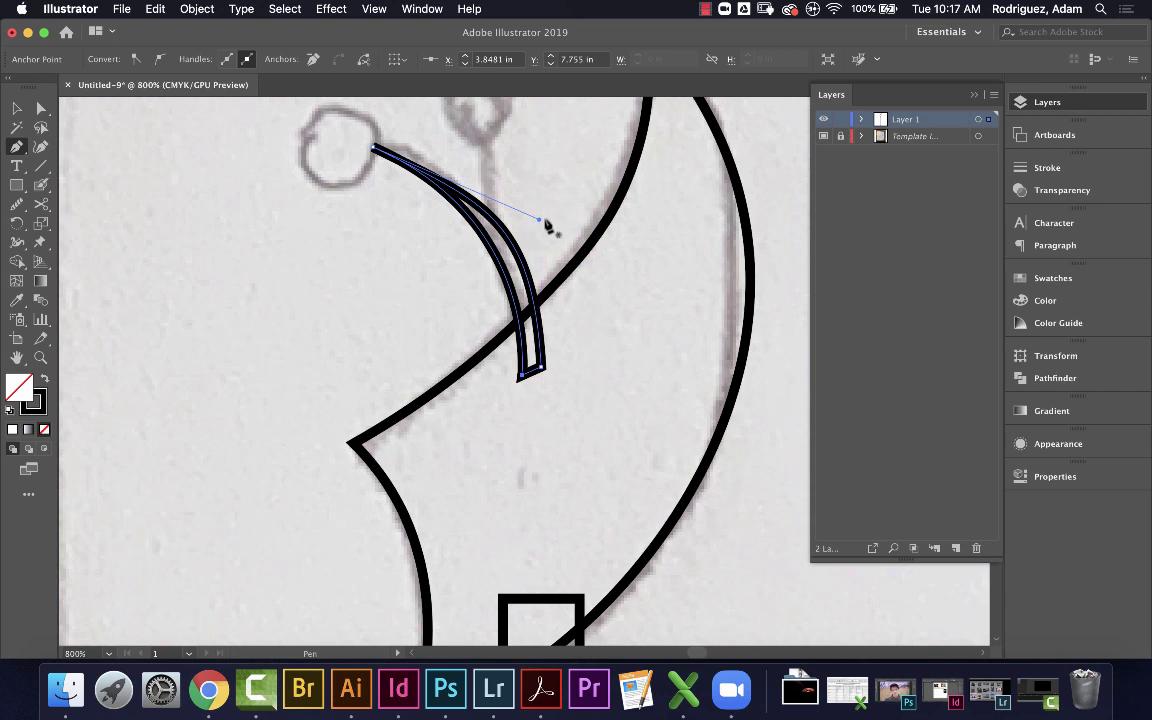
{"action": "left_click_drag", "start_coordinate": [539, 219], "coordinate": [455, 218]}
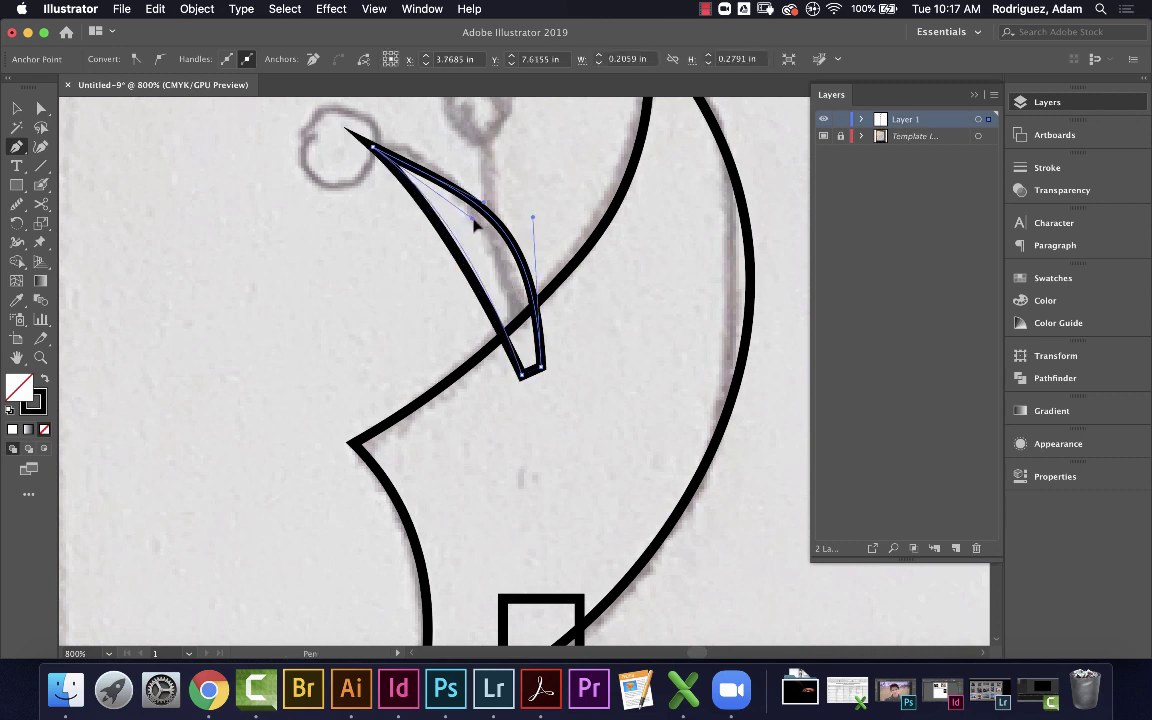
{"action": "left_click", "coordinate": [514, 245]}
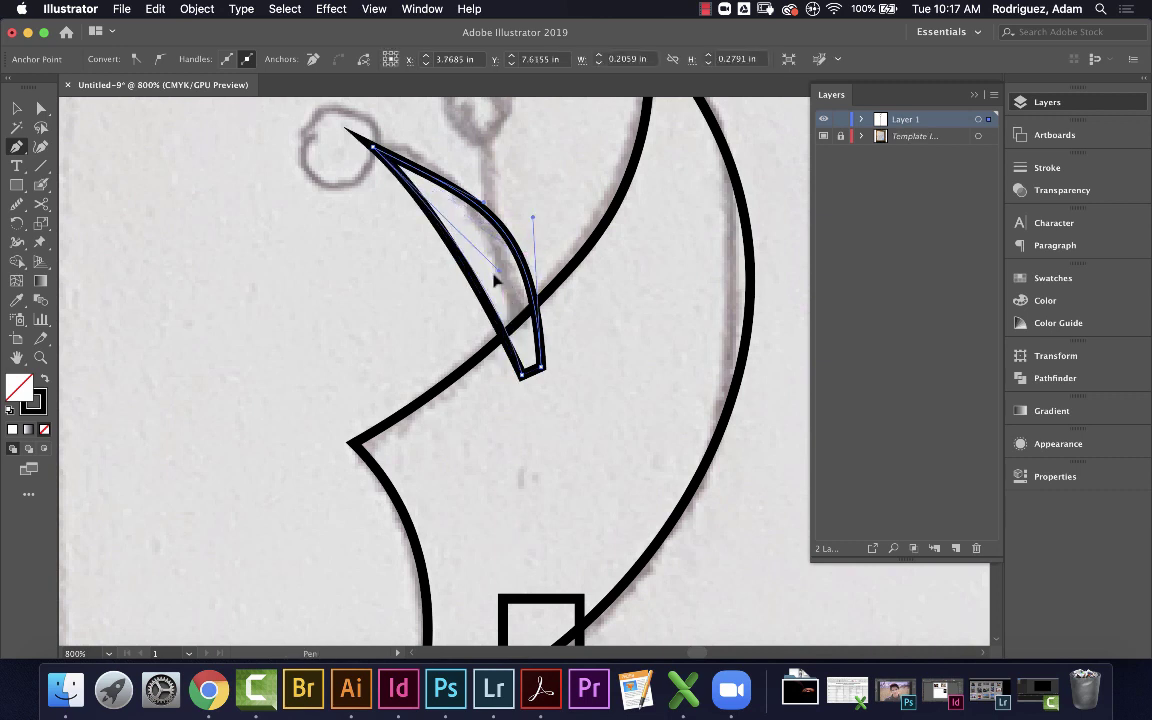
{"action": "key", "text": "super+z"}
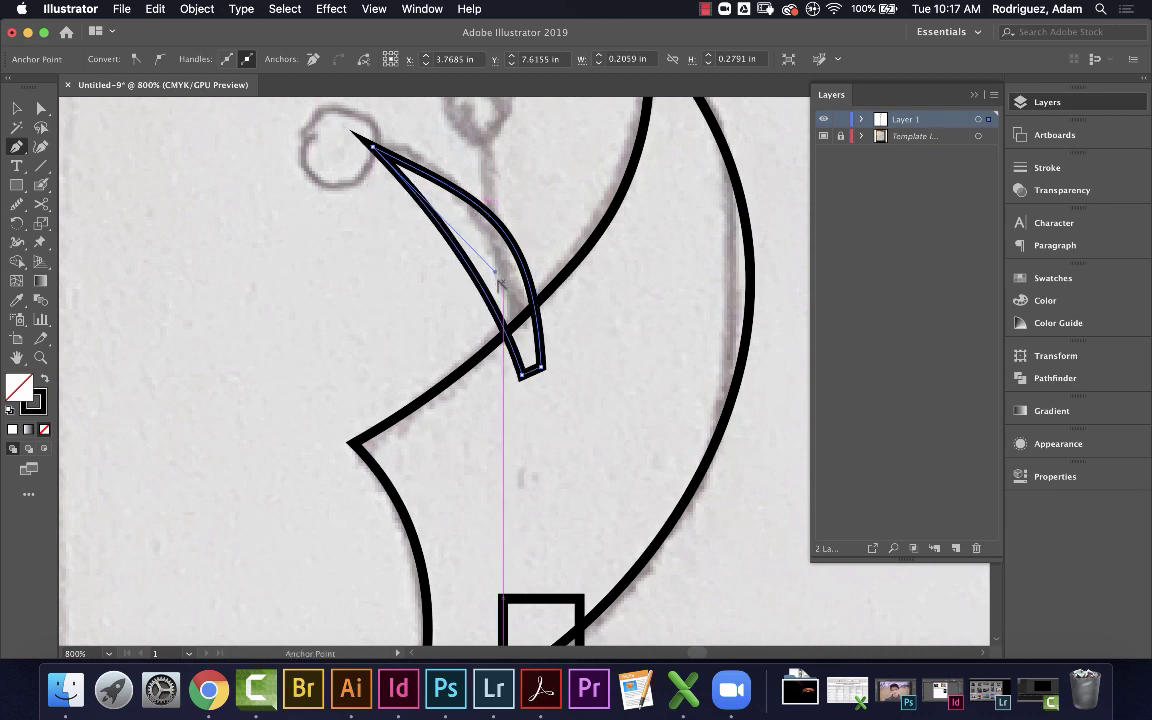
{"action": "left_click_drag", "start_coordinate": [497, 278], "coordinate": [521, 238]}
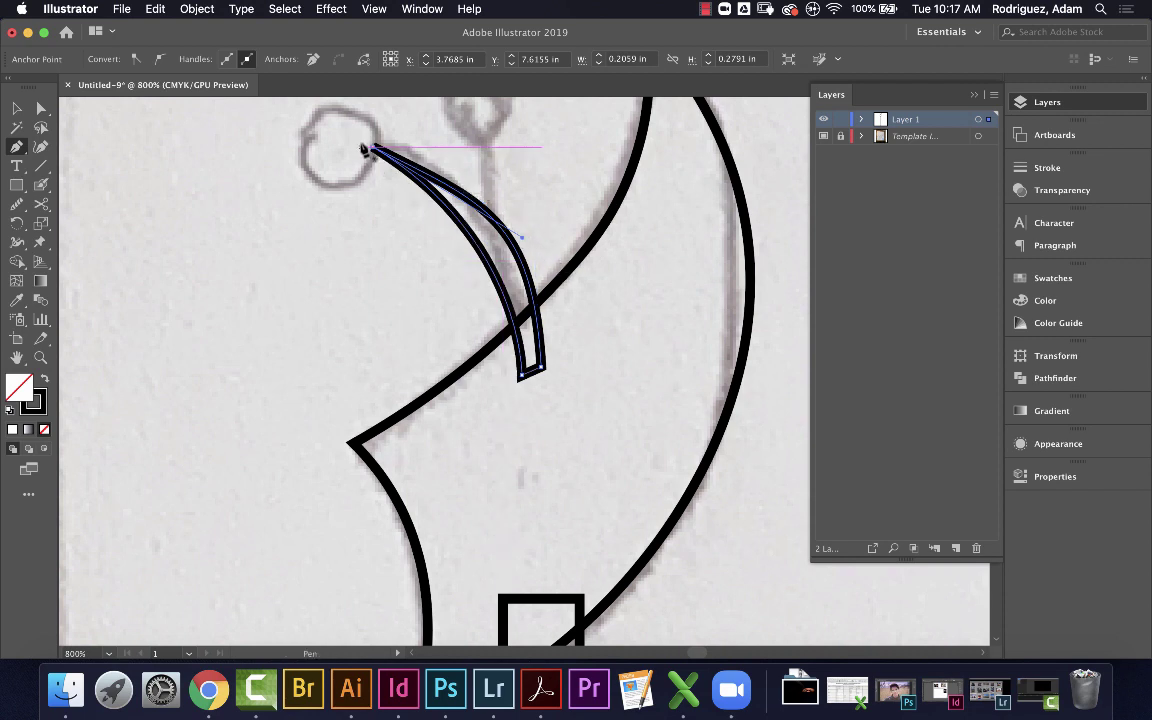
{"action": "mouse_move", "coordinate": [372, 147]}
{"action": "left_mouse_down"}
{"action": "mouse_move", "coordinate": [402, 148]}
{"action": "mouse_move", "coordinate": [411, 134]}
{"action": "mouse_move", "coordinate": [436, 160]}
{"action": "left_mouse_up"}
{"action": "mouse_move", "coordinate": [310, 136]}
{"action": "left_mouse_down"}
{"action": "mouse_move", "coordinate": [368, 154]}
{"action": "mouse_move", "coordinate": [442, 206]}
{"action": "mouse_move", "coordinate": [490, 187]}
{"action": "left_mouse_up"}
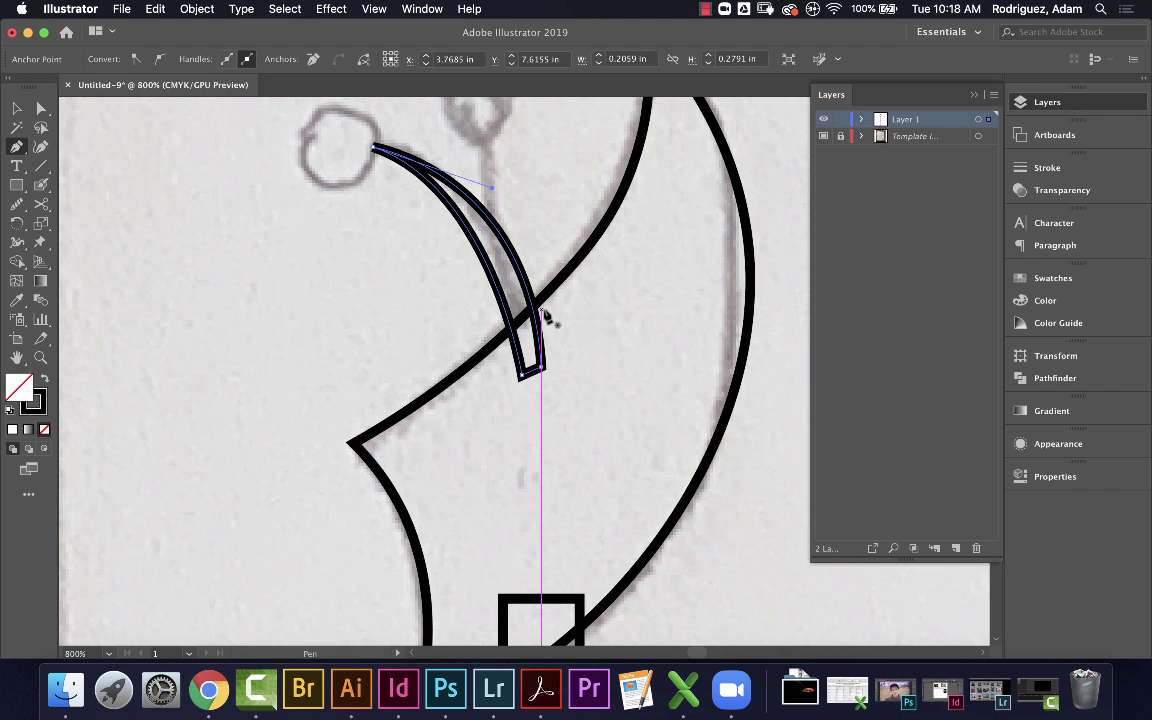
Draw a circle with the Ellipse tool around the sketched left circle so it meets the tip of the curved stalk
{"action": "key", "text": "super+minus"}
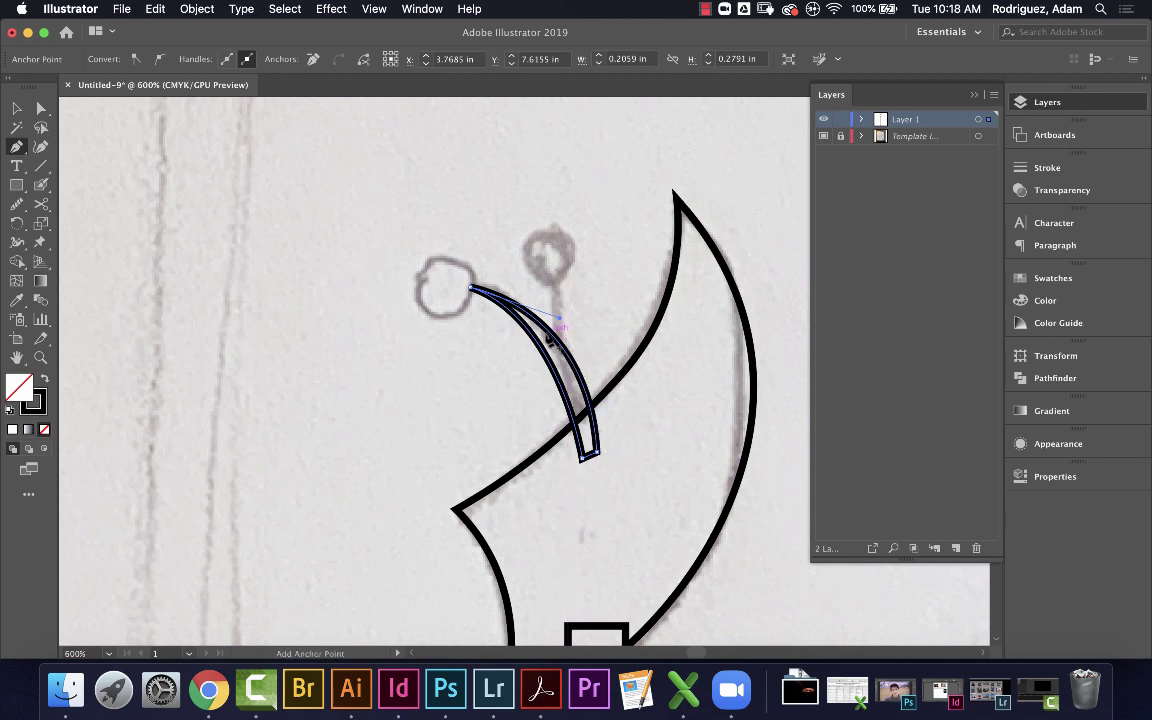
{"action": "left_click", "coordinate": [15, 186]}
{"action": "left_click", "coordinate": [90, 224]}
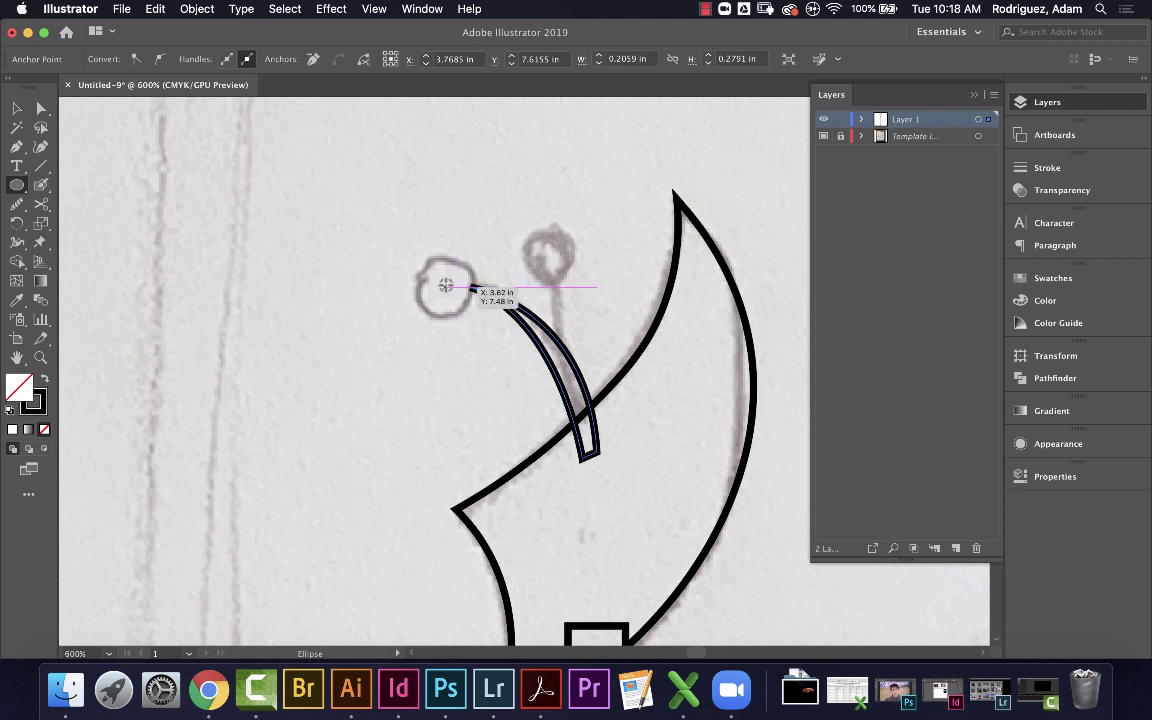
{"action": "left_click_drag", "start_coordinate": [443, 287], "coordinate": [480, 306]}
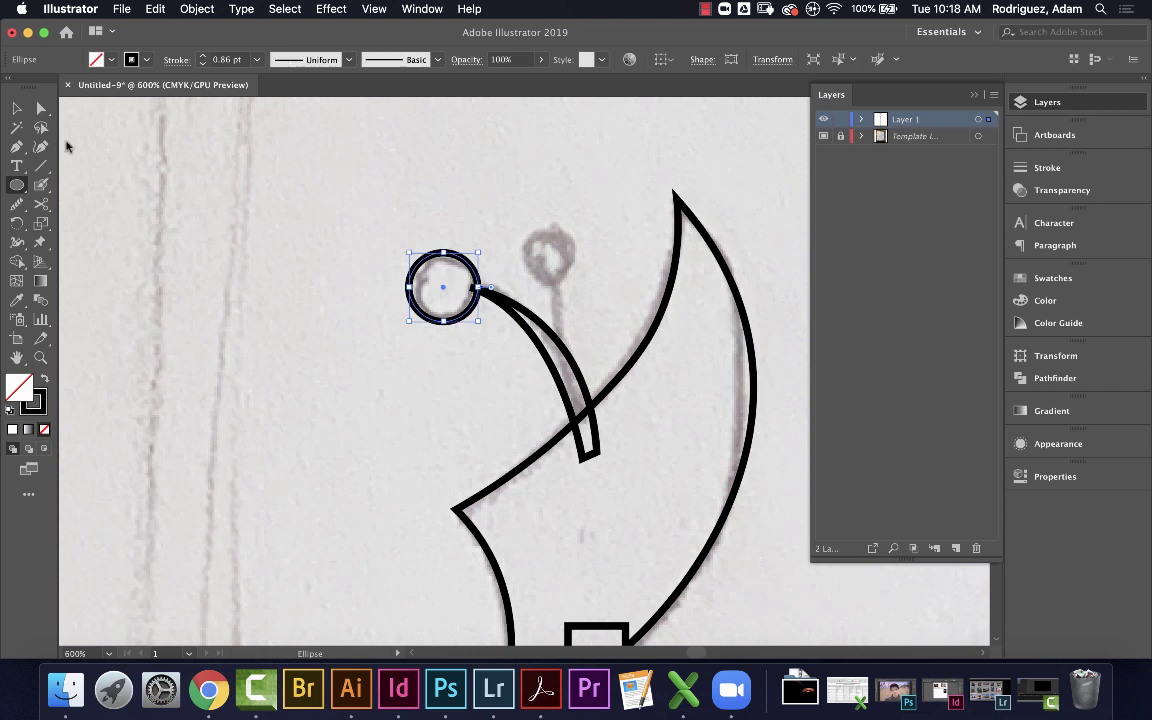
Select the curved stalk with its circle and place a duplicate of both slightly down and to the right of the original
{"action": "left_click", "coordinate": [17, 107]}
{"action": "left_click", "coordinate": [369, 320]}
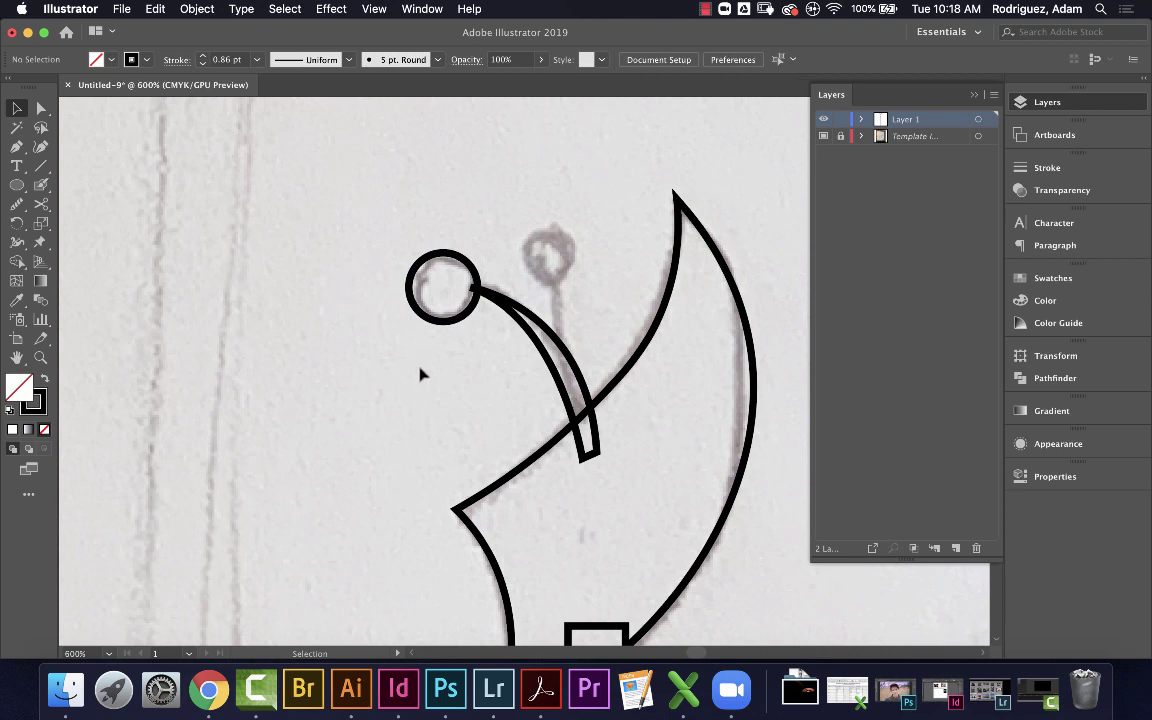
{"action": "left_click_drag", "start_coordinate": [537, 346], "coordinate": [537, 346]}
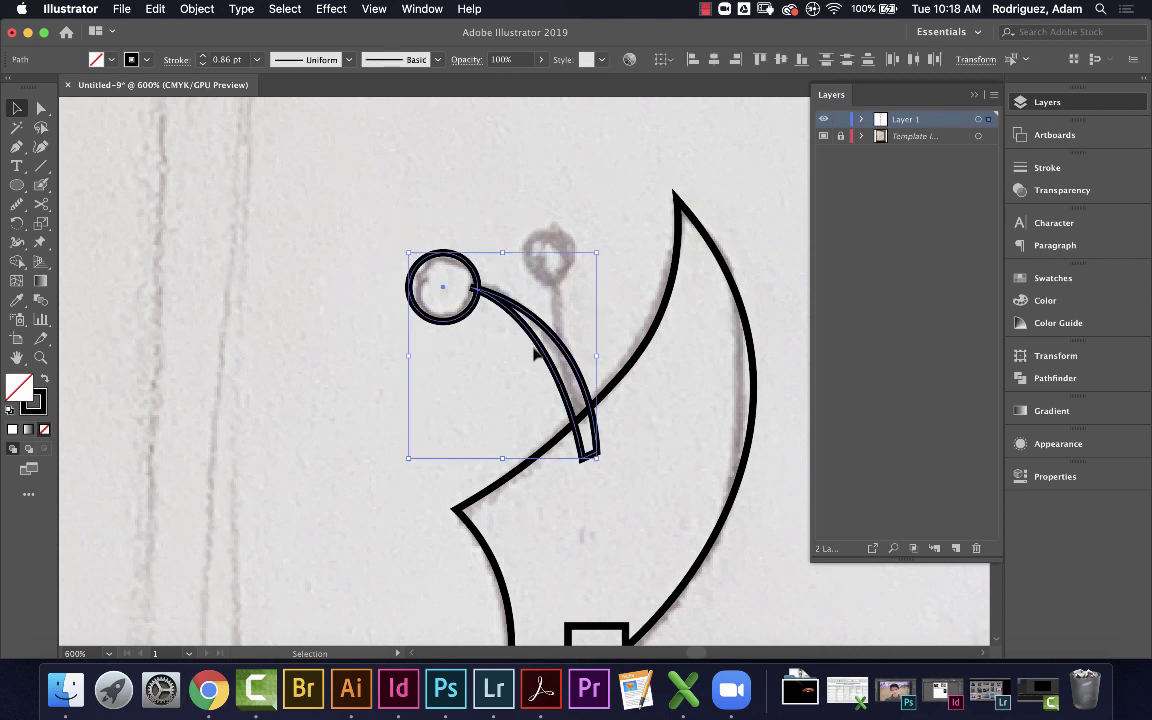
{"action": "key", "text": "a"}
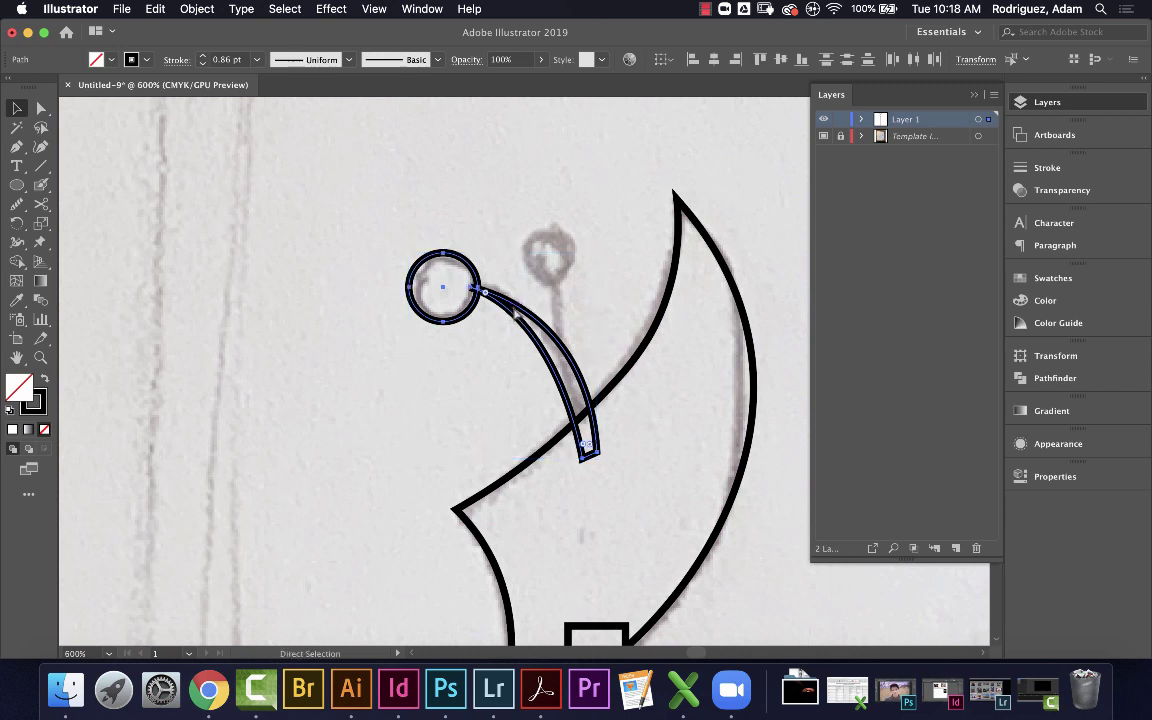
{"action": "left_click_drag", "start_coordinate": [467, 282], "coordinate": [492, 298]}
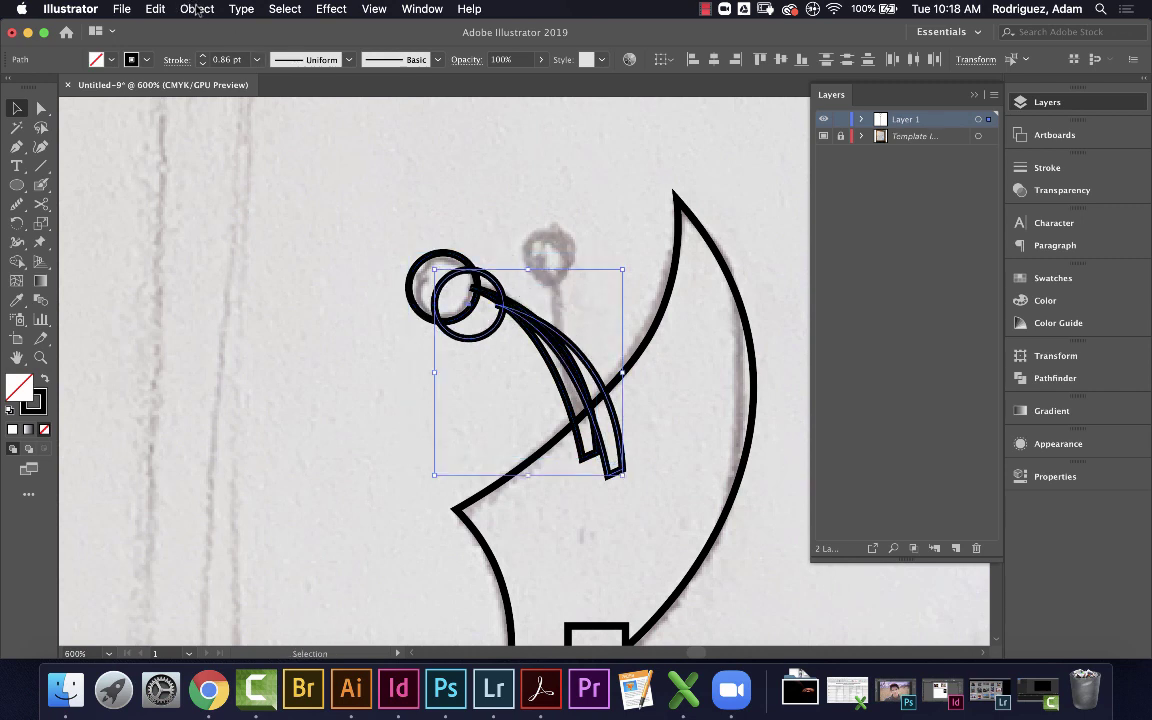
Reflect the duplicated stalk and circle across the vertical axis
{"action": "left_click", "coordinate": [197, 9]}
{"action": "mouse_move", "coordinate": [220, 30]}
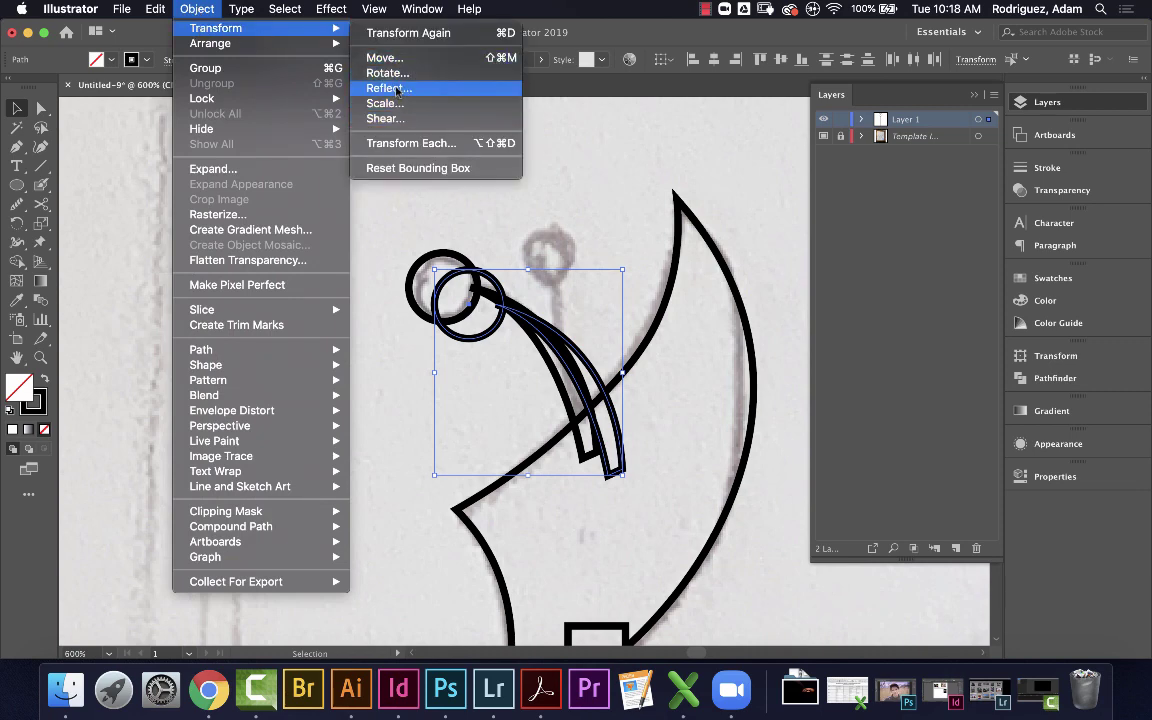
{"action": "left_click", "coordinate": [362, 88]}
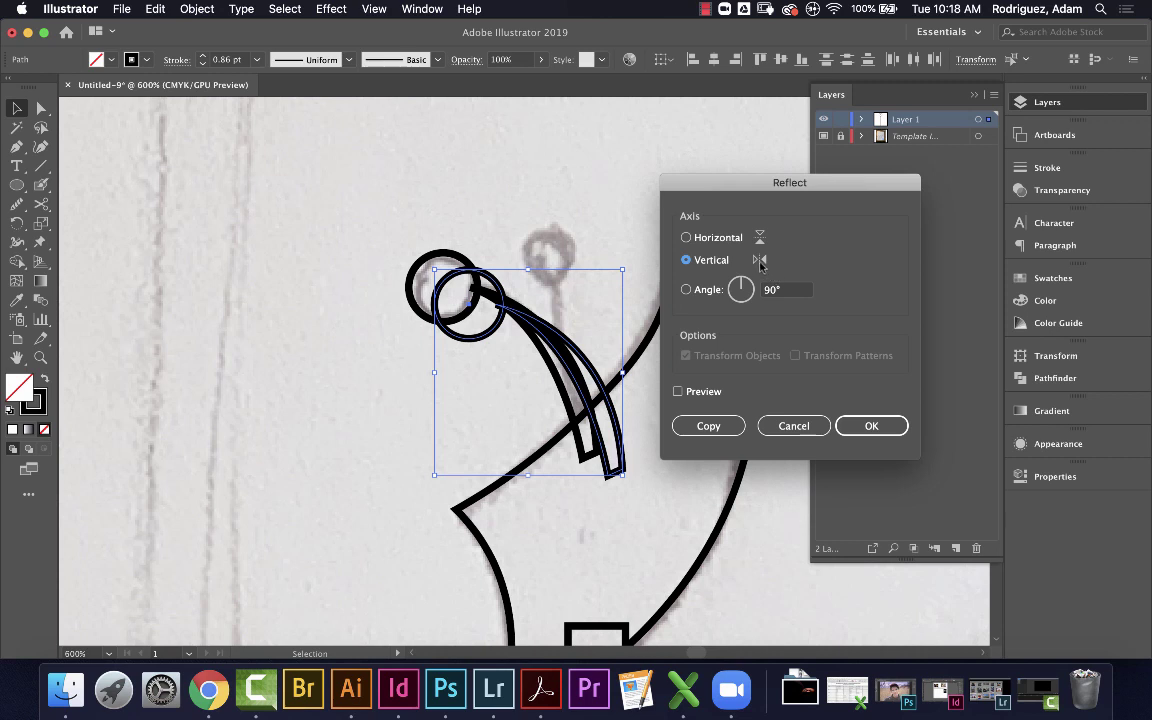
{"action": "left_click", "coordinate": [860, 428]}
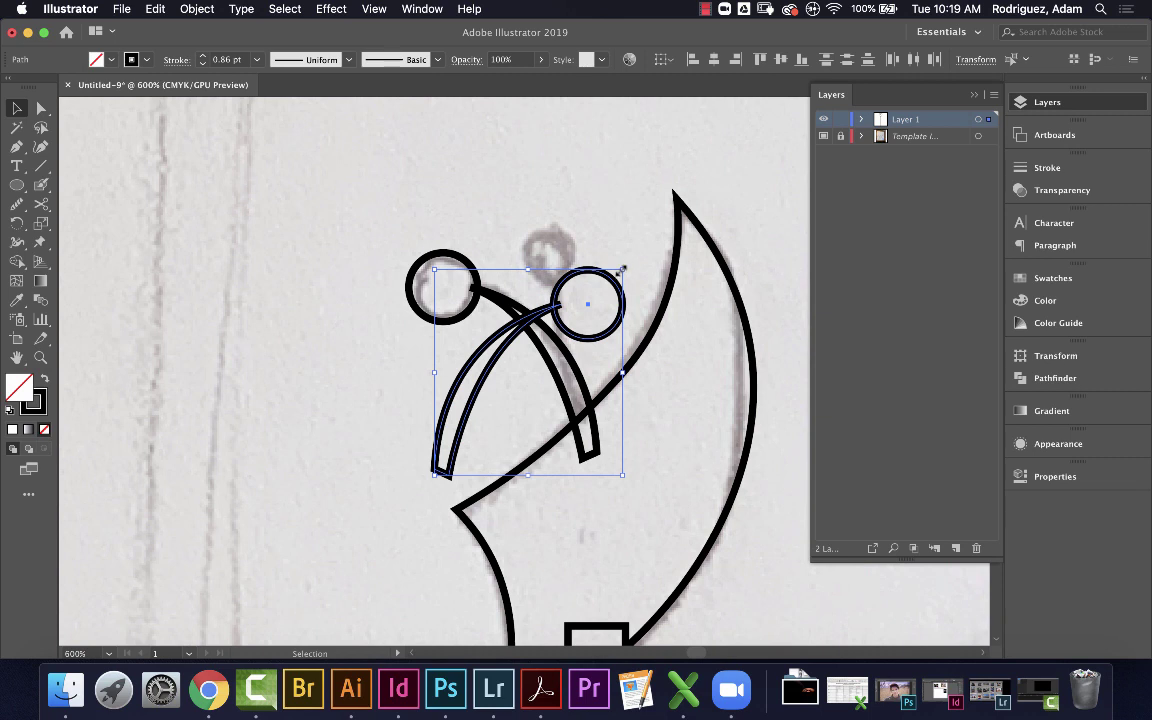
Scale down, rotate and move the mirrored stalk so its base overlaps the bud edge beside the first stalk, then deselect it
{"action": "mouse_move", "coordinate": [622, 268]}
{"action": "left_mouse_down"}
{"action": "mouse_move", "coordinate": [569, 330]}
{"action": "mouse_move", "coordinate": [568, 312]}
{"action": "mouse_move", "coordinate": [540, 300]}
{"action": "mouse_move", "coordinate": [480, 296]}
{"action": "left_mouse_up"}
{"action": "left_click_drag", "start_coordinate": [500, 436], "coordinate": [585, 338]}
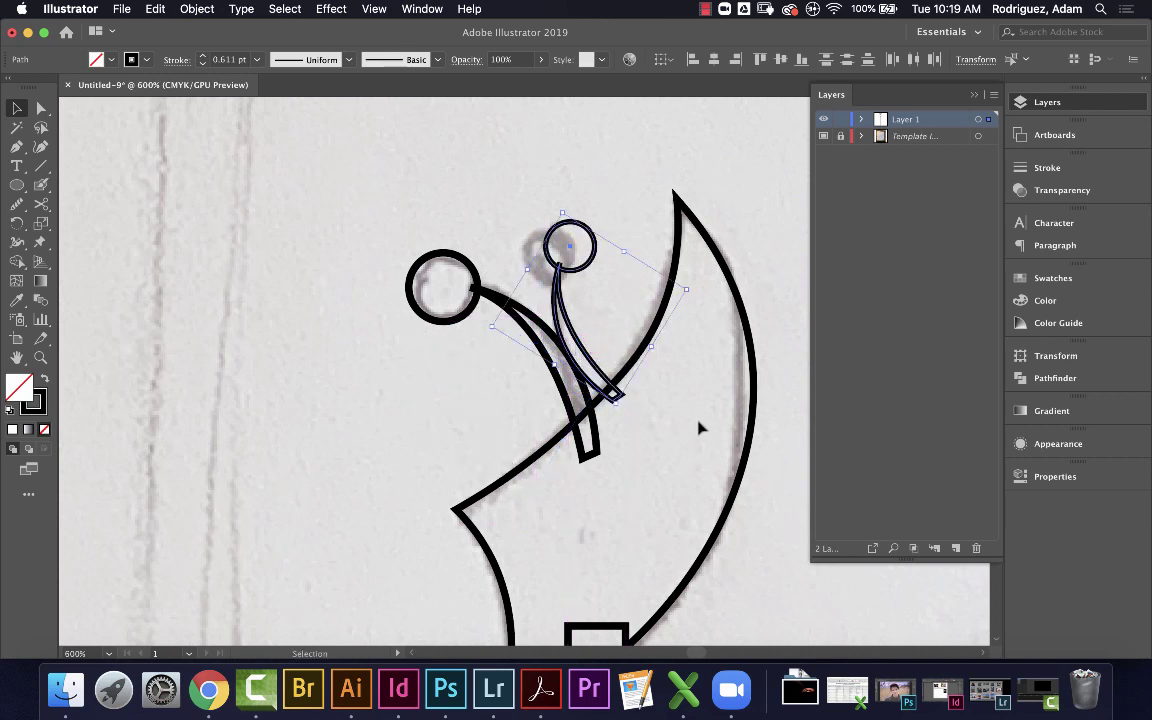
{"action": "left_click_drag", "start_coordinate": [695, 285], "coordinate": [693, 325]}
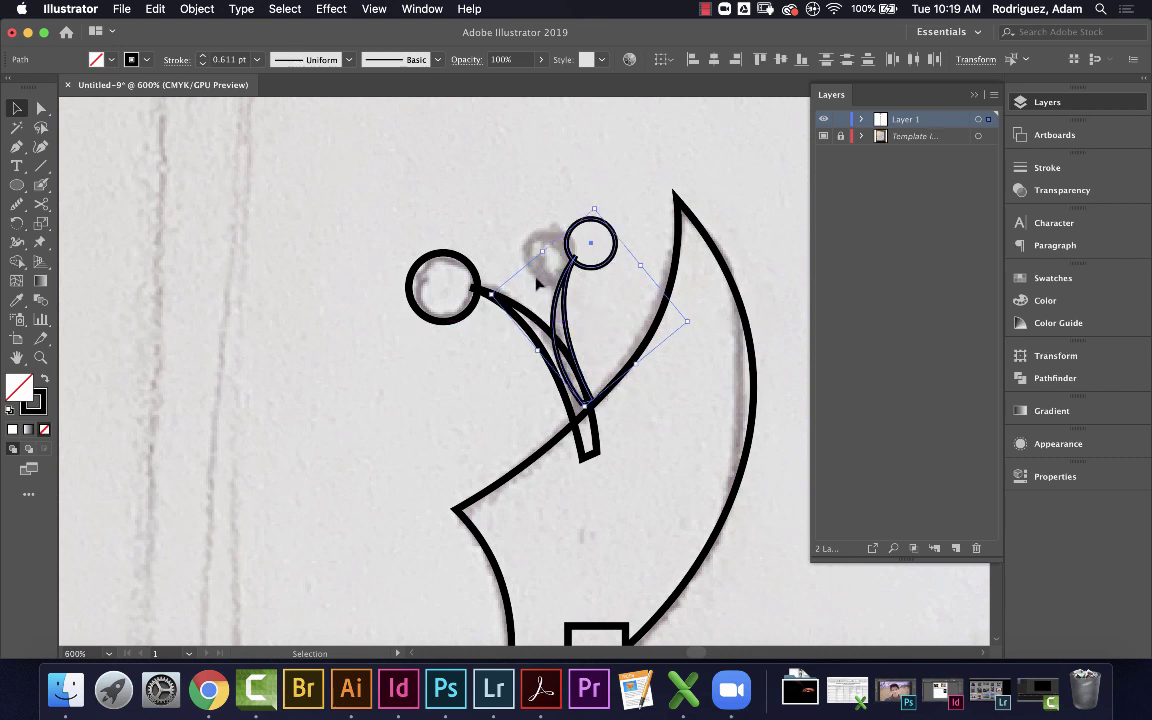
{"action": "left_click_drag", "start_coordinate": [588, 314], "coordinate": [588, 342]}
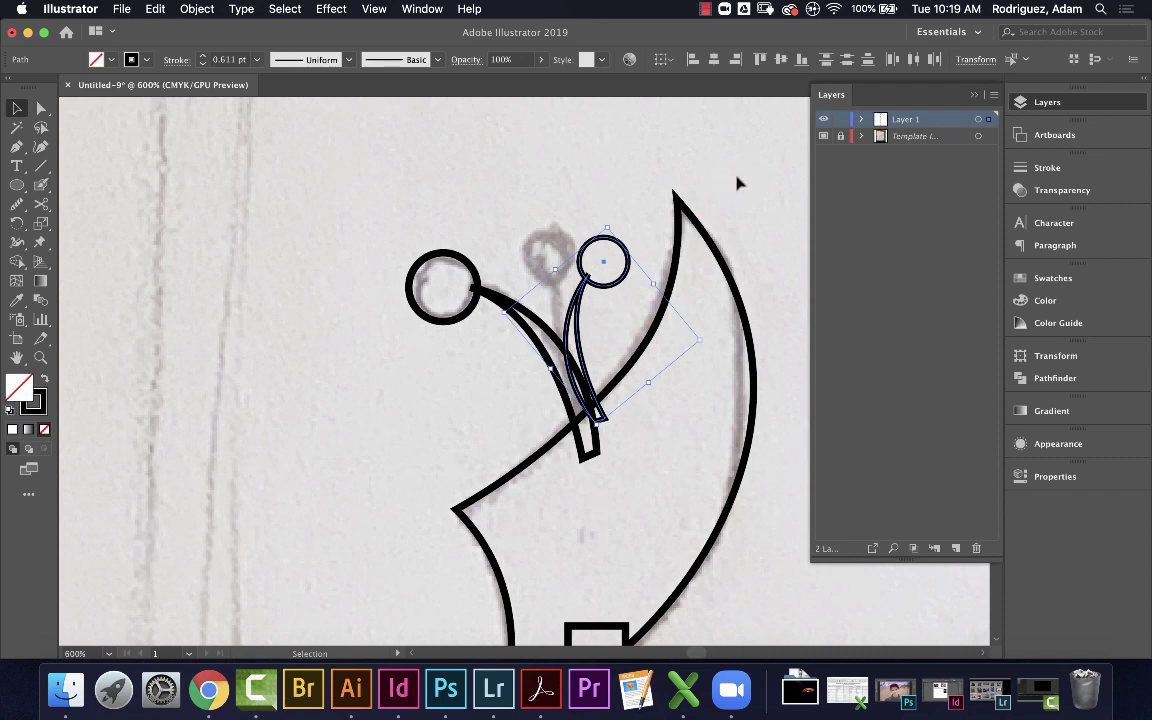
{"action": "left_click", "coordinate": [738, 276]}
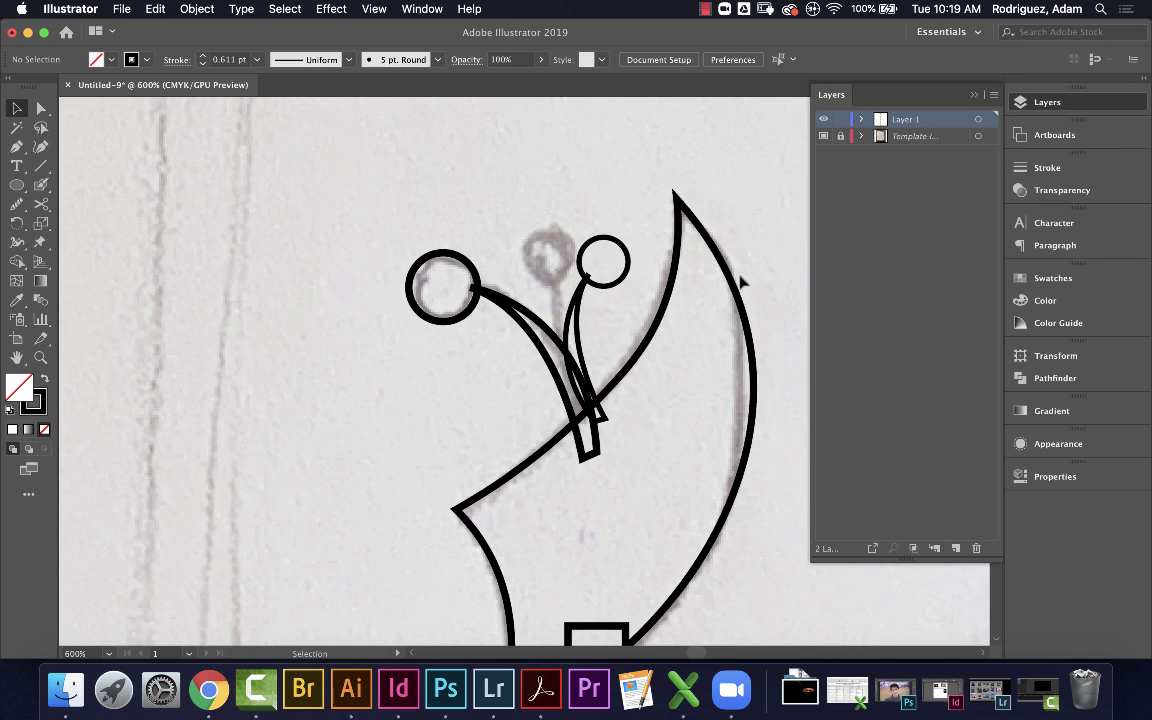
Select the whole flower and merge the part of the stem overlapping the bud into the bud with the Shape Builder tool
{"action": "key", "text": "super+minus"}
{"action": "key", "text": "super+minus"}
{"action": "key", "text": "super+minus"}
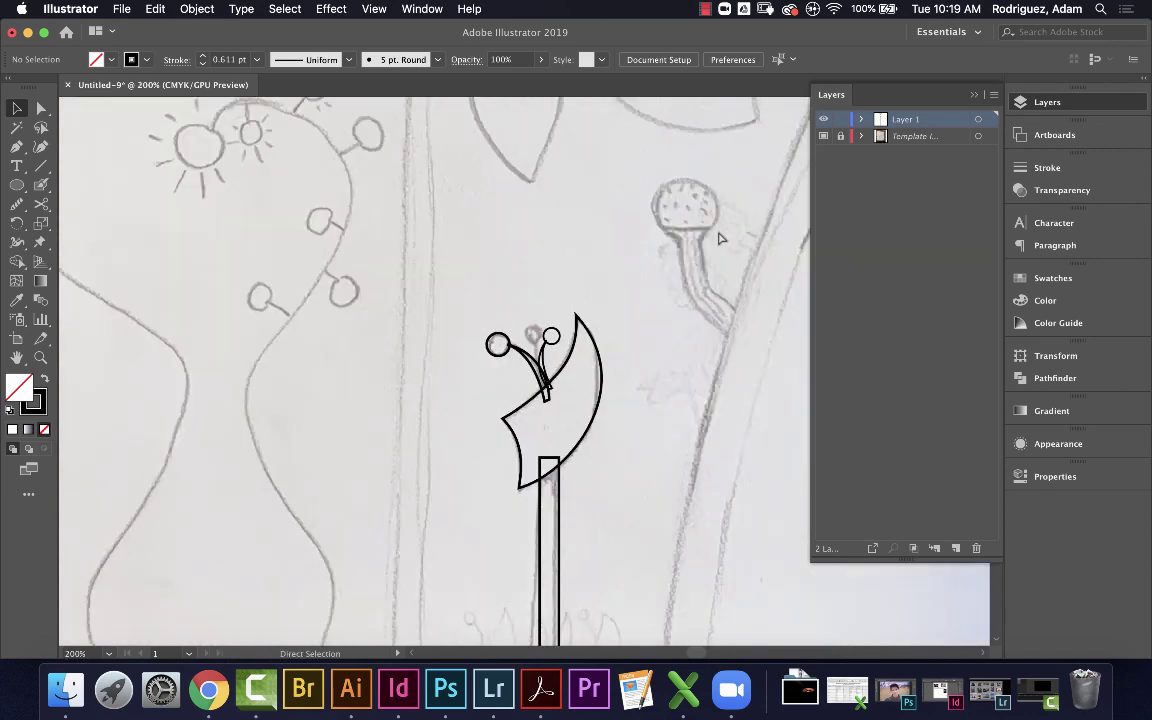
{"action": "key", "text": "super+minus"}
{"action": "key", "text": "super+minus"}
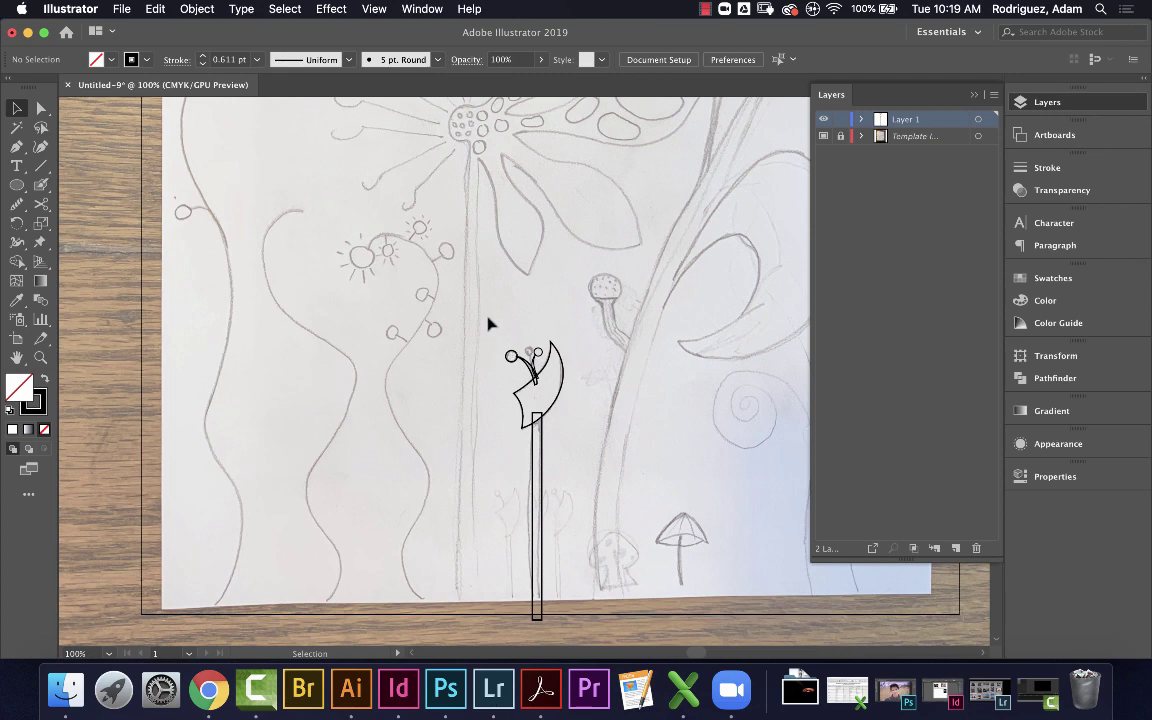
{"action": "left_click_drag", "start_coordinate": [600, 568], "coordinate": [607, 575]}
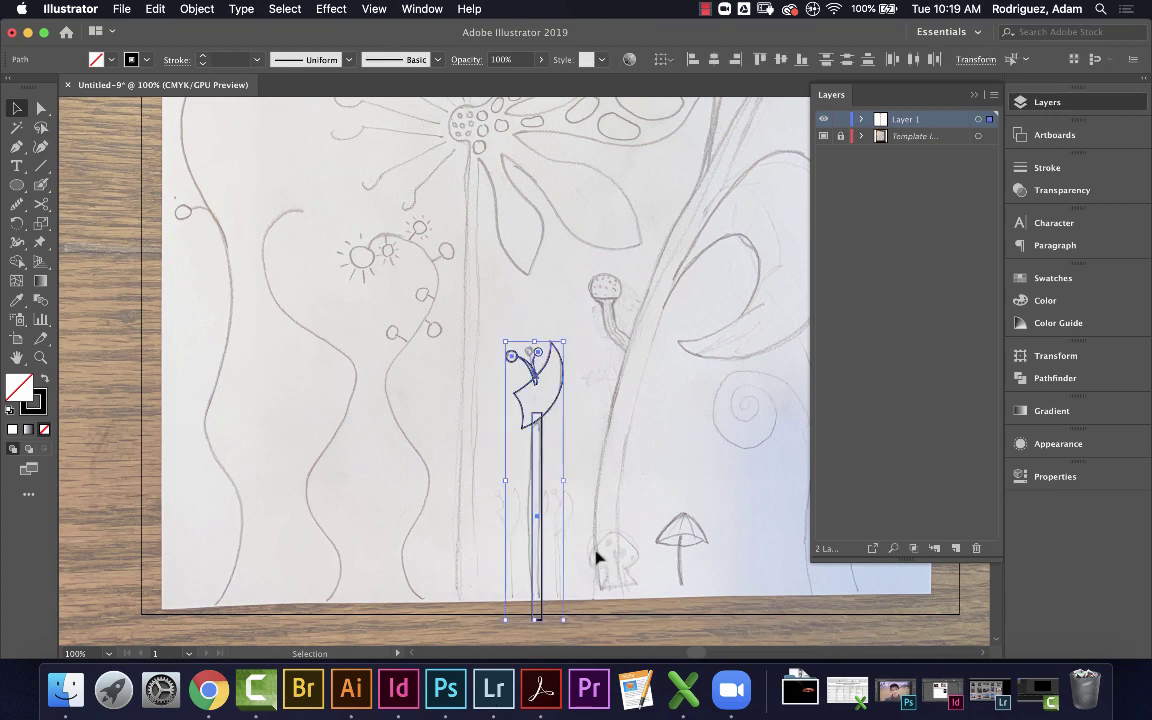
{"action": "key", "text": "super+equal"}
{"action": "key", "text": "super+equal"}
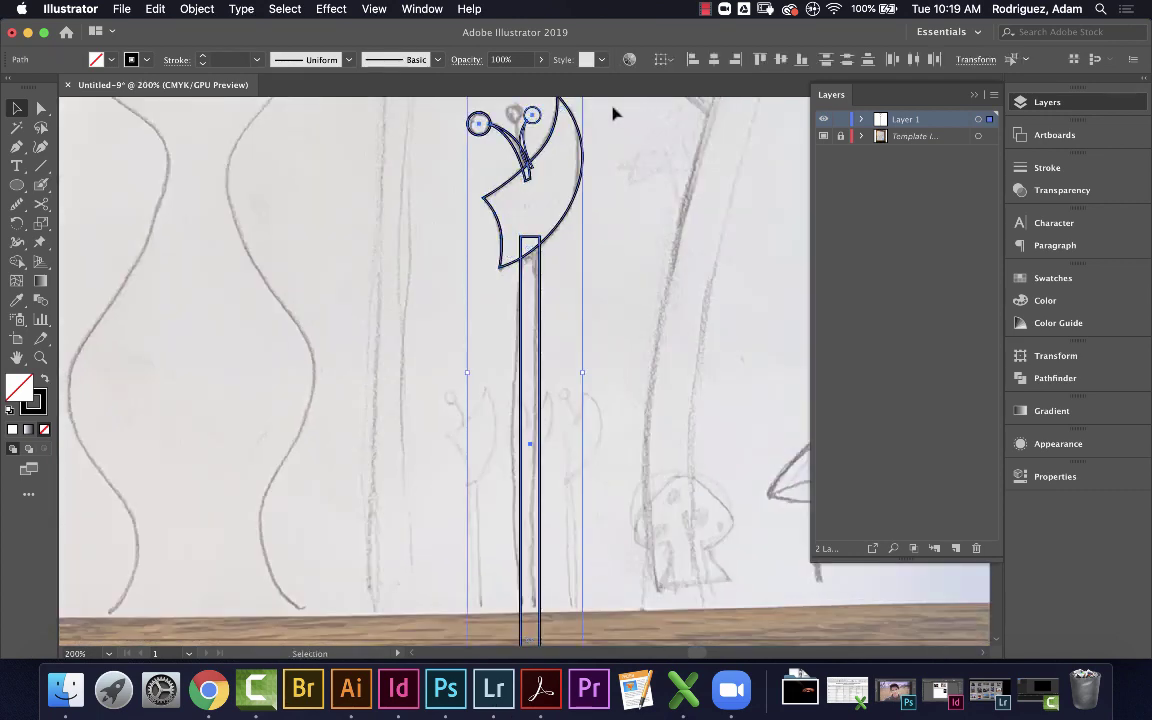
{"action": "left_click", "coordinate": [17, 262]}
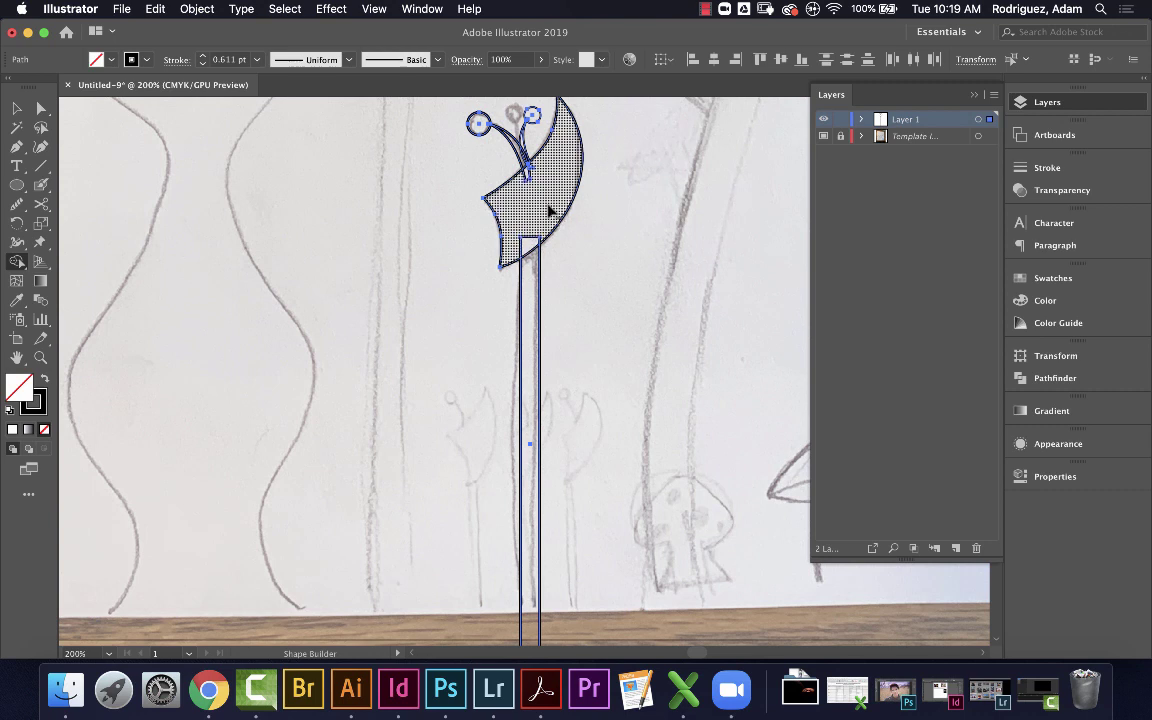
{"action": "left_click_drag", "start_coordinate": [548, 204], "coordinate": [531, 252]}
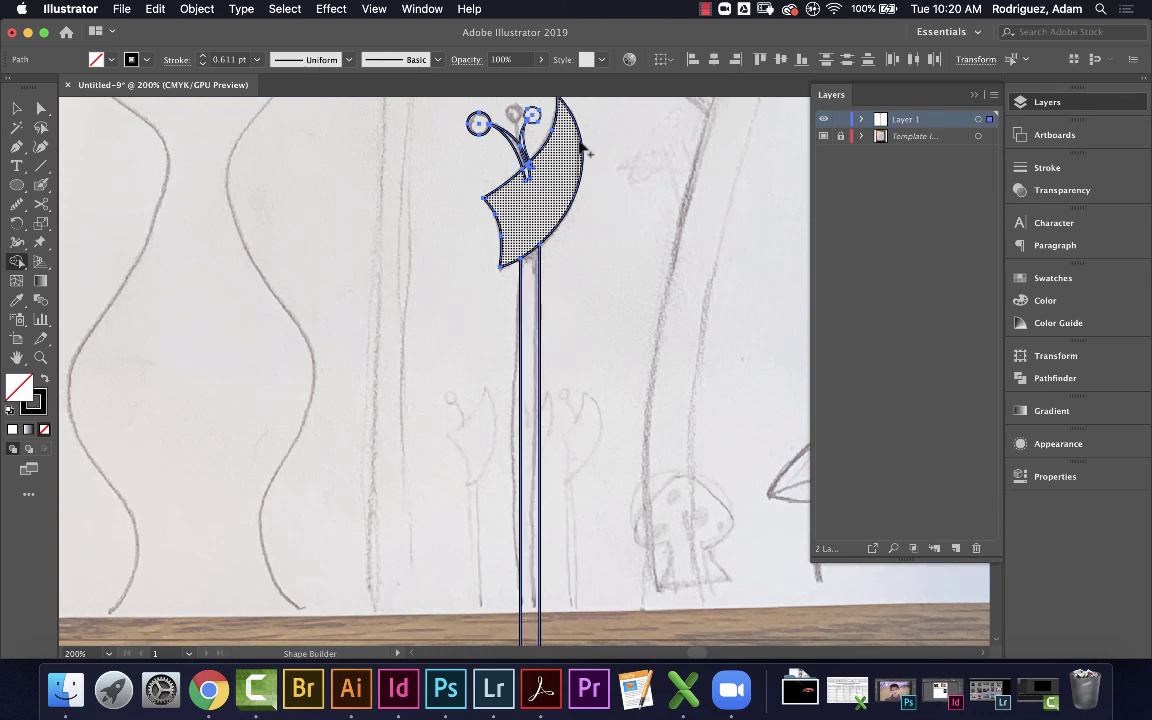
Merge both stalk ends lying inside the bud into the bud shape with the Shape Builder tool
{"action": "scroll", "coordinate": [580, 200], "scroll_direction": "up", "scroll_amount": 5}
{"action": "scroll", "coordinate": [571, 276], "scroll_direction": "down", "scroll_amount": 5}
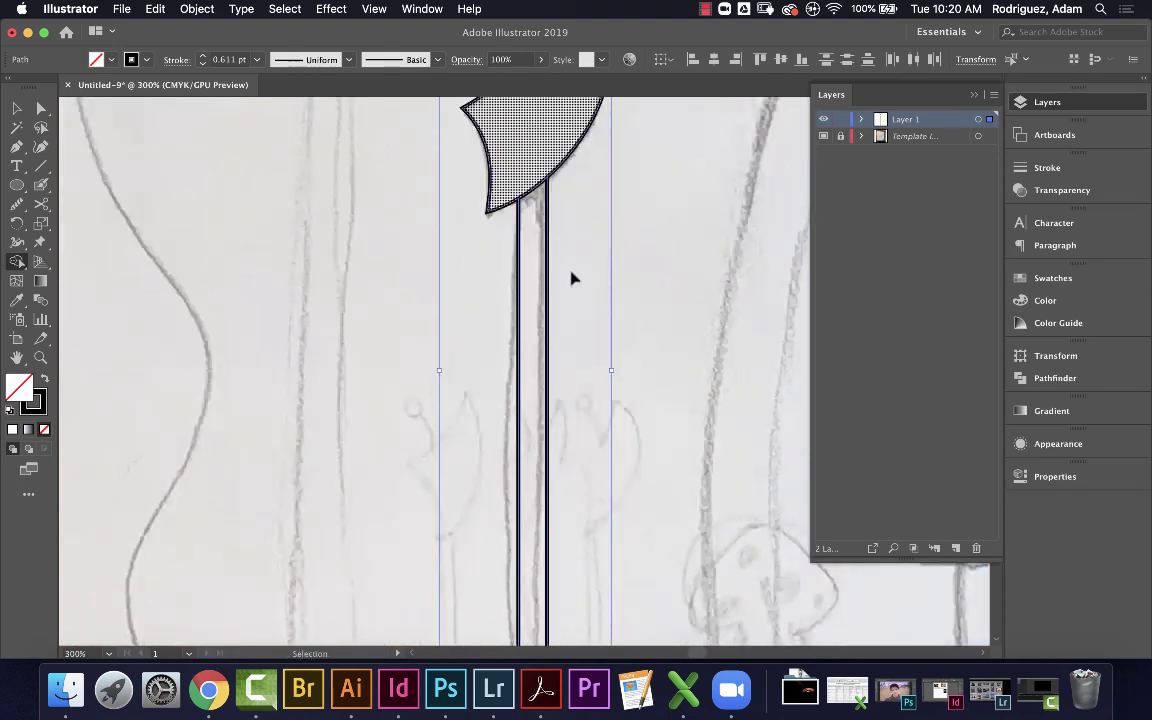
{"action": "scroll", "coordinate": [570, 272], "scroll_direction": "up", "scroll_amount": 4}
{"action": "scroll", "coordinate": [615, 330], "scroll_direction": "up", "scroll_amount": 10}
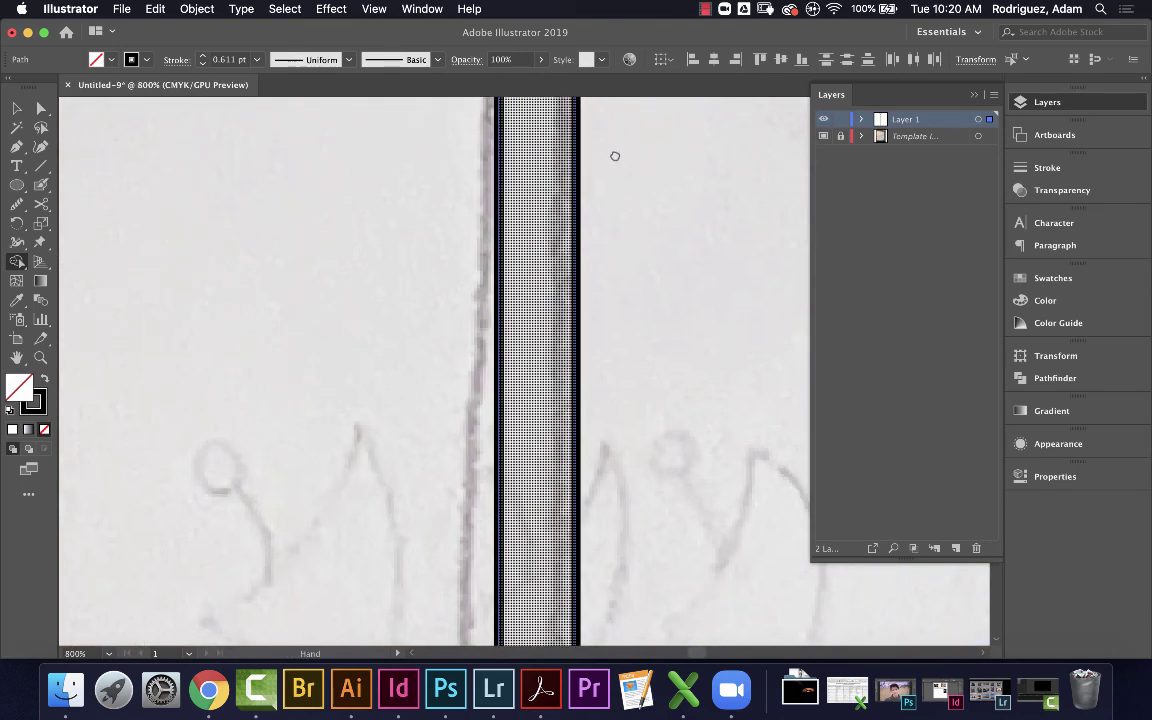
{"action": "scroll", "coordinate": [595, 332], "scroll_direction": "up", "scroll_amount": 8}
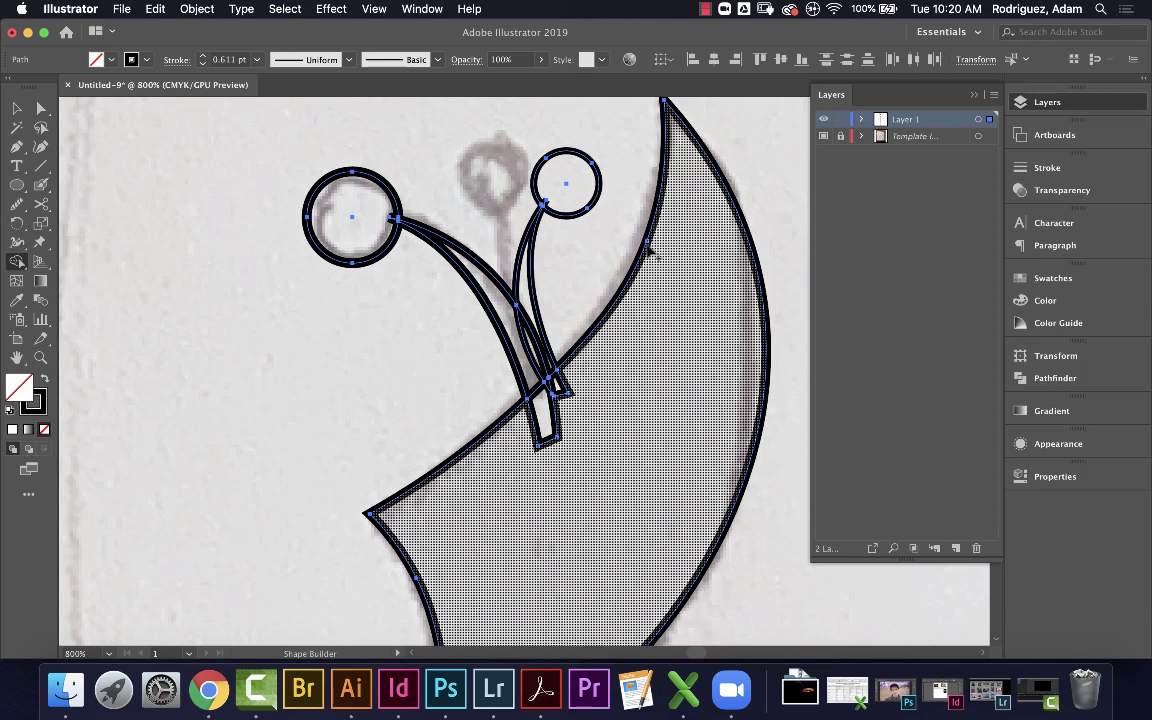
{"action": "left_click", "coordinate": [585, 380]}
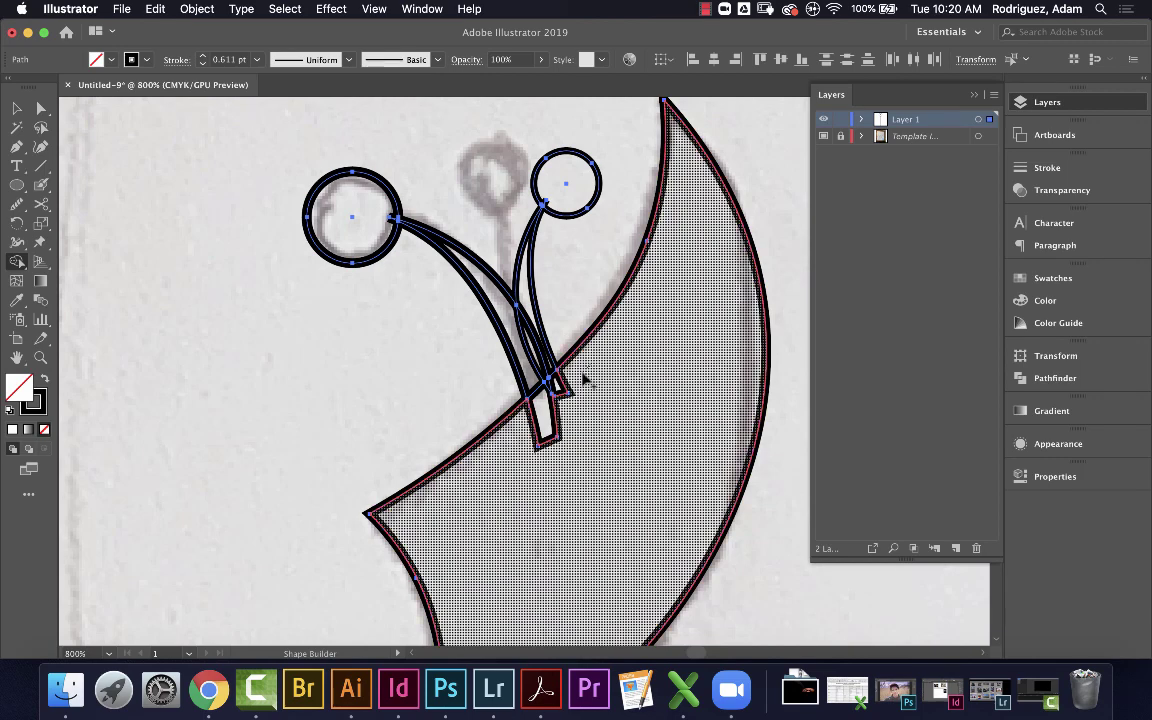
{"action": "mouse_move", "coordinate": [575, 377]}
{"action": "left_mouse_down"}
{"action": "mouse_move", "coordinate": [508, 350]}
{"action": "mouse_move", "coordinate": [497, 362]}
{"action": "left_mouse_up"}
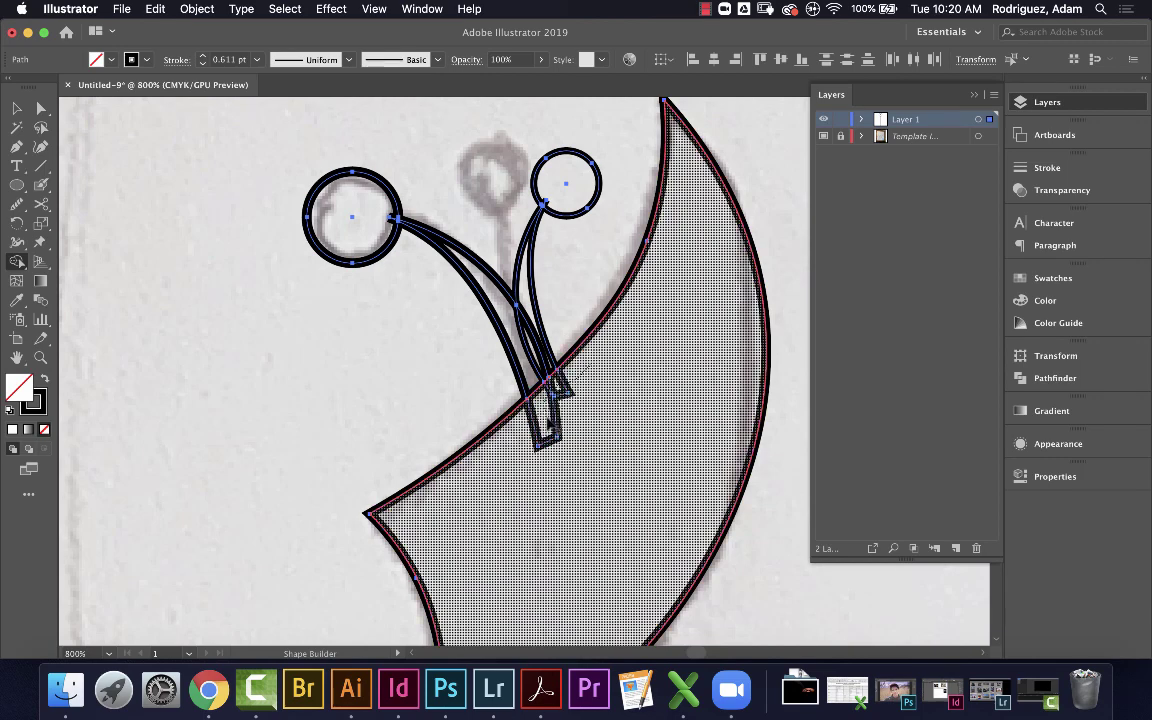
{"action": "left_click_drag", "start_coordinate": [575, 380], "coordinate": [595, 552]}
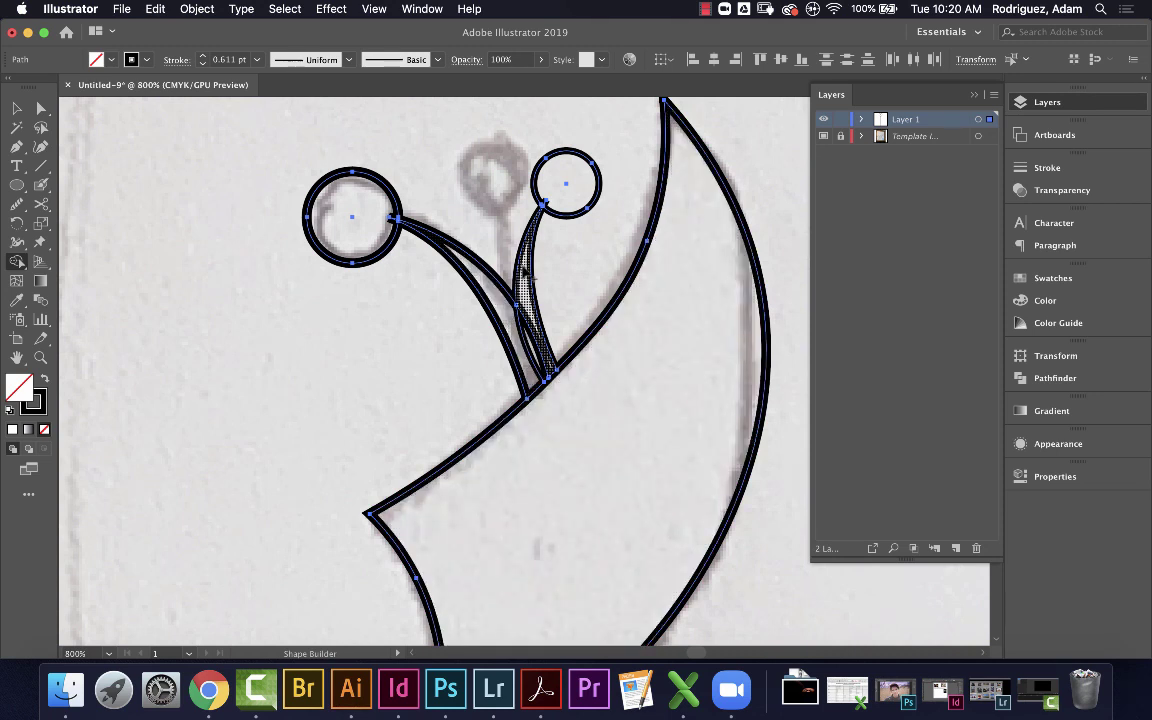
Merge the larger stalk's overlapping pieces and absorb both stalk tips into their circles with Shape Builder, then deselect the artwork
{"action": "left_click_drag", "start_coordinate": [450, 280], "coordinate": [485, 320]}
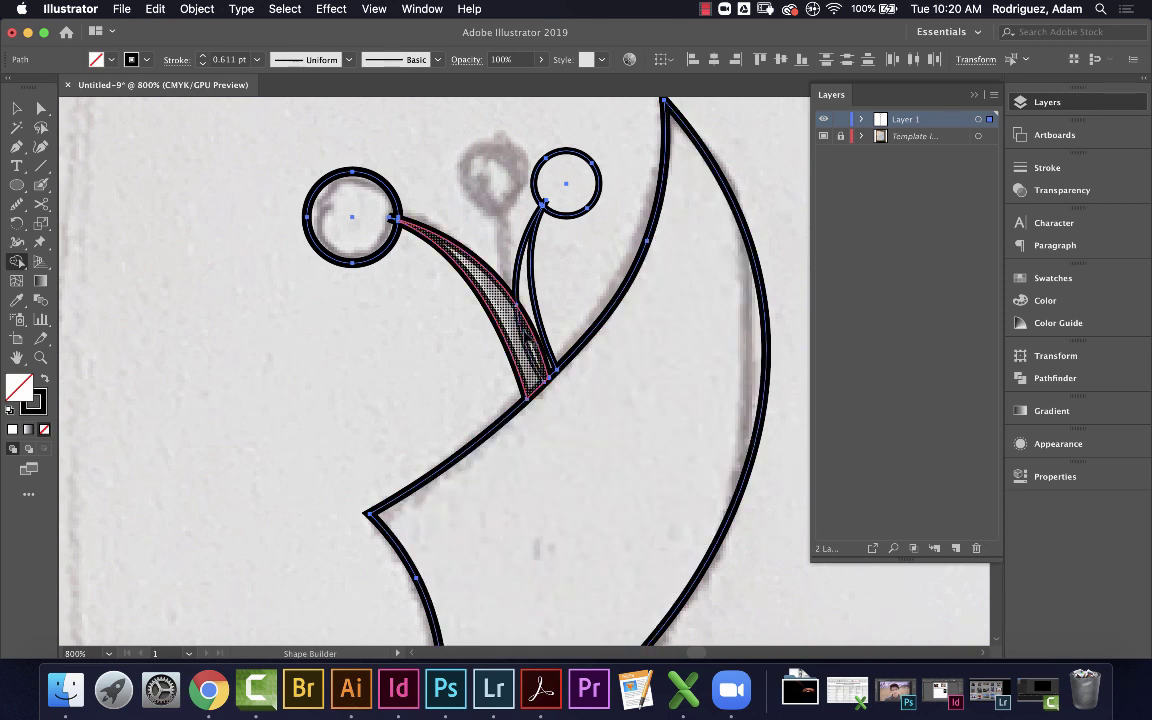
{"action": "left_click_drag", "start_coordinate": [535, 365], "coordinate": [540, 382]}
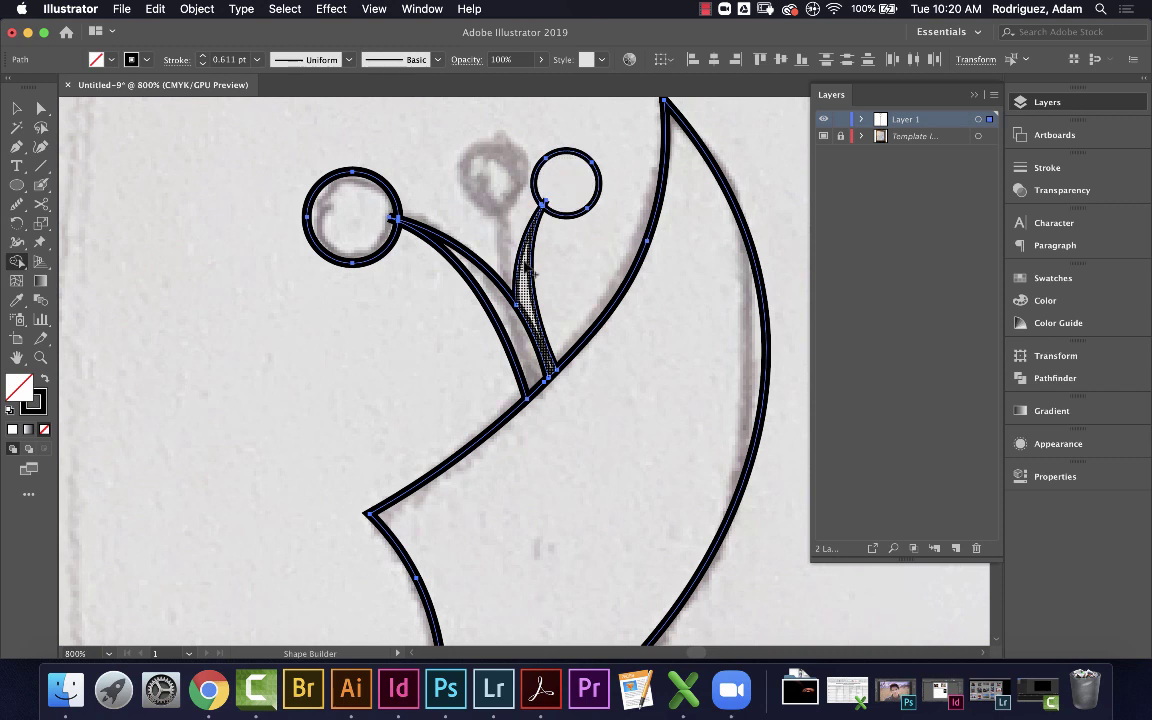
{"action": "mouse_move", "coordinate": [529, 272]}
{"action": "left_mouse_down"}
{"action": "mouse_move", "coordinate": [541, 202]}
{"action": "mouse_move", "coordinate": [558, 193]}
{"action": "left_mouse_up"}
{"action": "mouse_move", "coordinate": [372, 228]}
{"action": "left_mouse_down"}
{"action": "mouse_move", "coordinate": [357, 222]}
{"action": "mouse_move", "coordinate": [409, 230]}
{"action": "mouse_move", "coordinate": [436, 258]}
{"action": "left_mouse_up"}
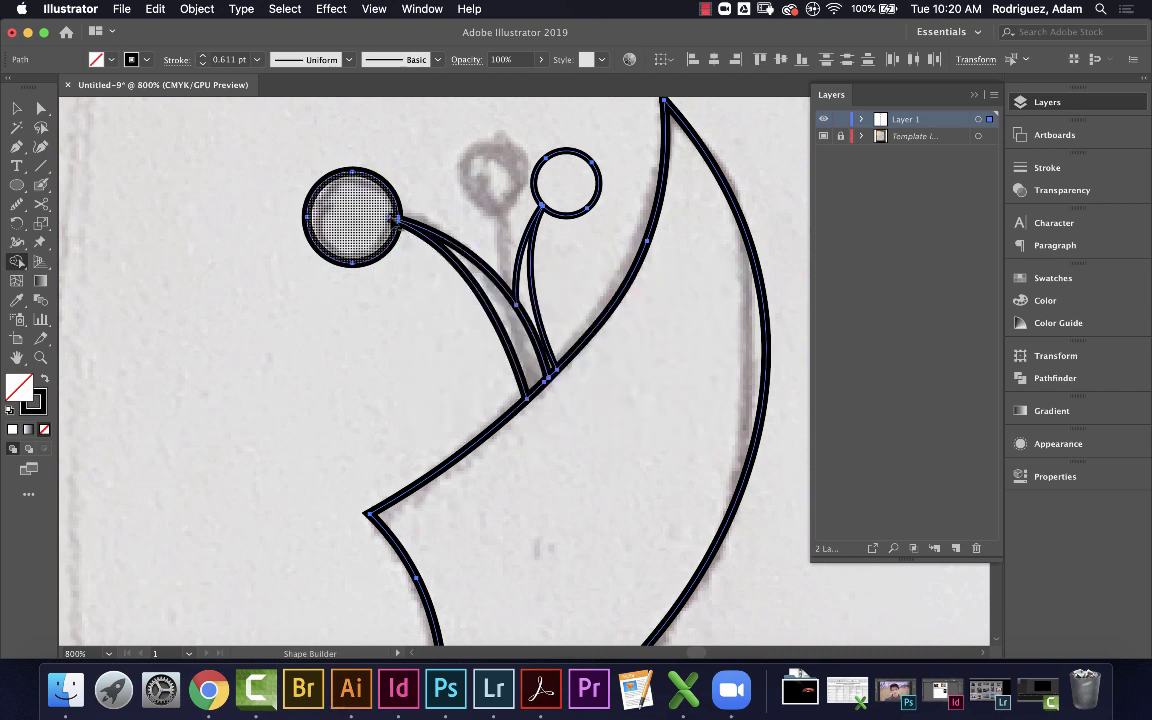
{"action": "left_click_drag", "start_coordinate": [566, 182], "coordinate": [536, 232]}
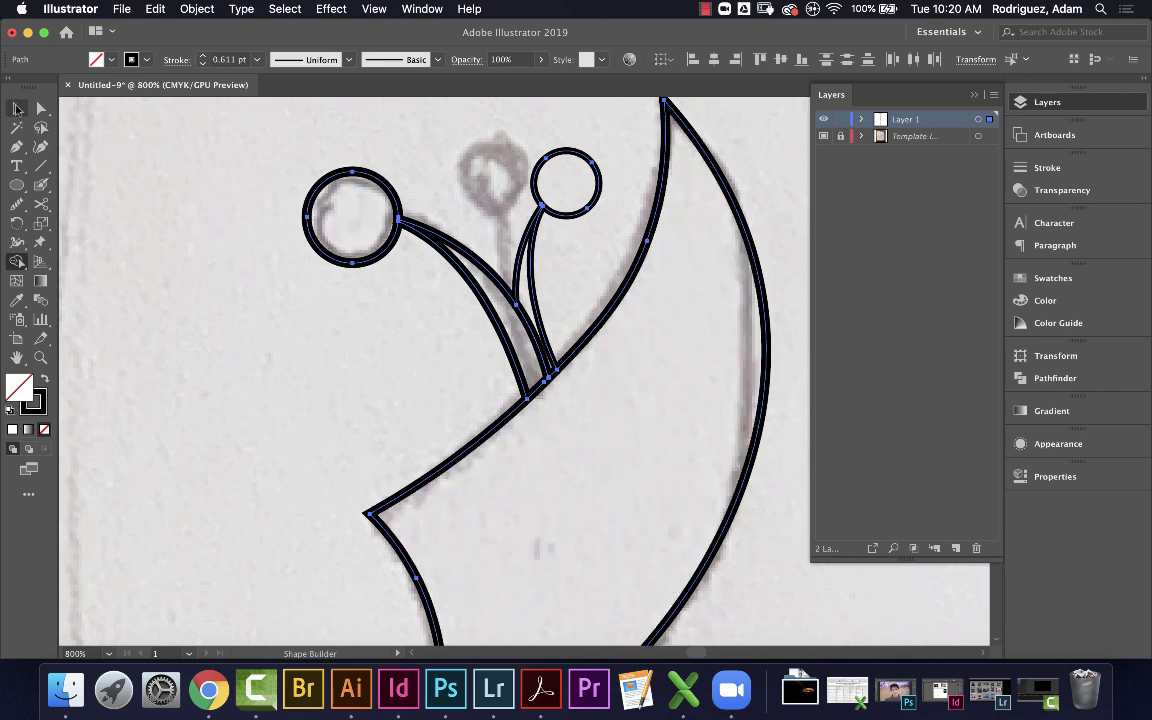
{"action": "left_click", "coordinate": [17, 108]}
{"action": "left_click", "coordinate": [128, 222]}
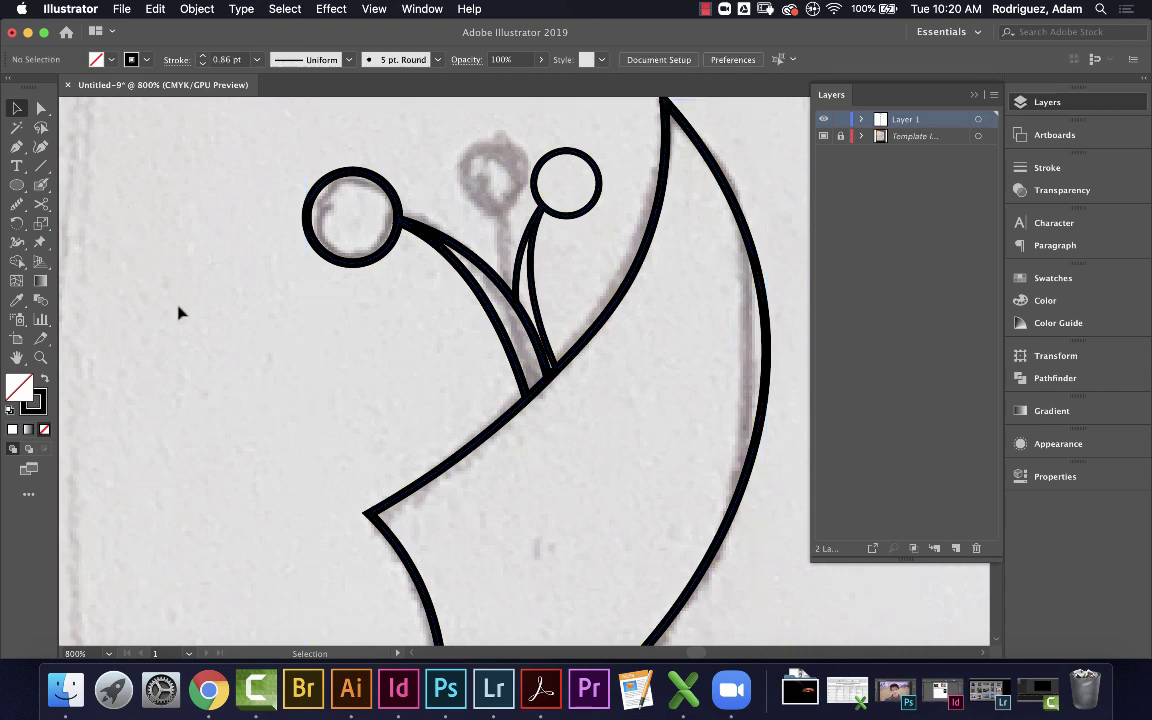
Lock Layer 1 and create a new layer above it
{"action": "key", "text": "super+minus"}
{"action": "key", "text": "super+minus"}
{"action": "key", "text": "super+minus"}
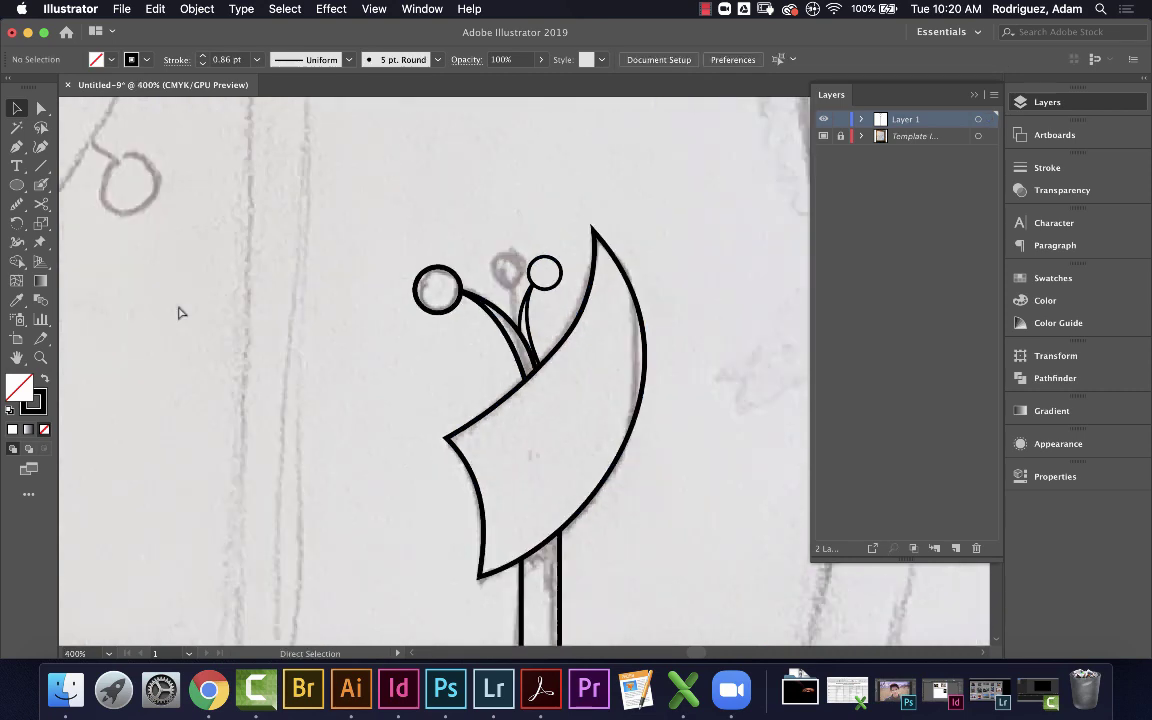
{"action": "key", "text": "super+minus"}
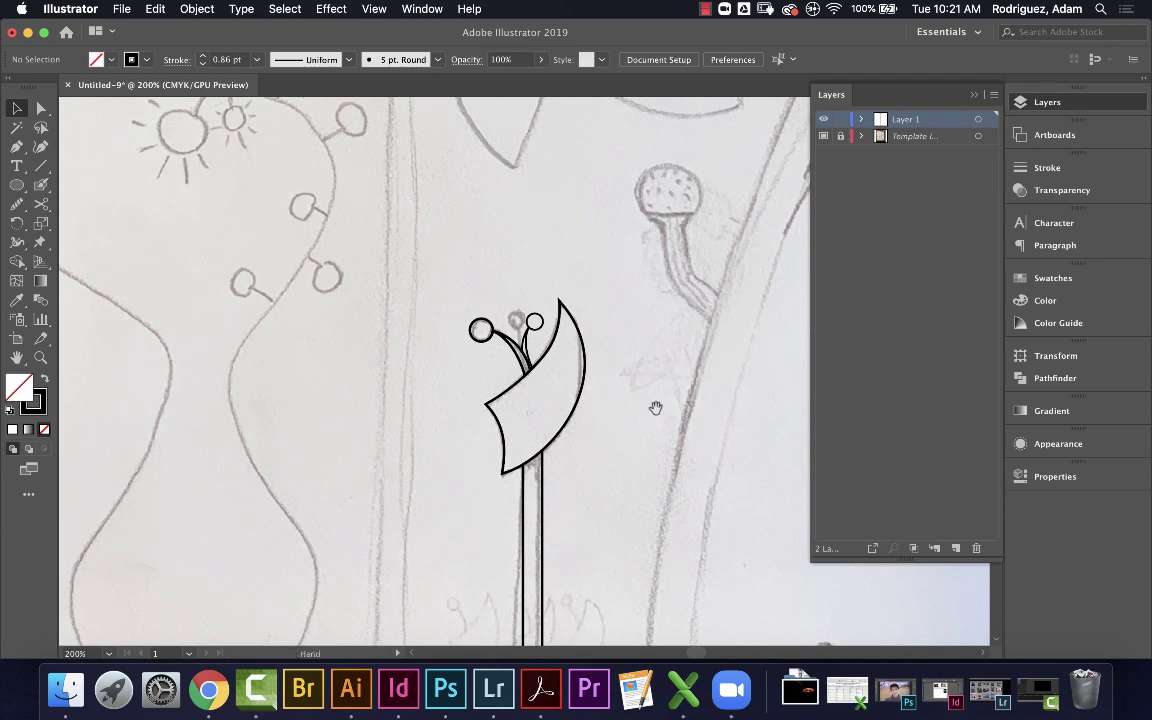
{"action": "left_click_drag", "start_coordinate": [548, 422], "coordinate": [570, 321]}
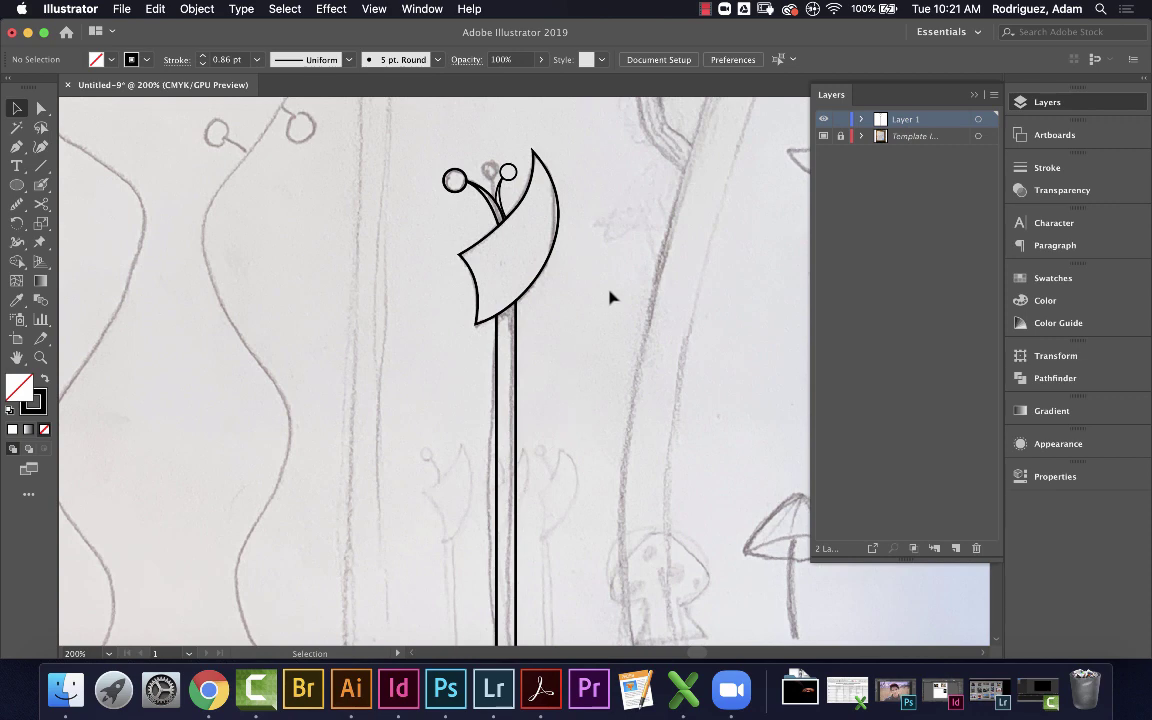
{"action": "left_click", "coordinate": [39, 170]}
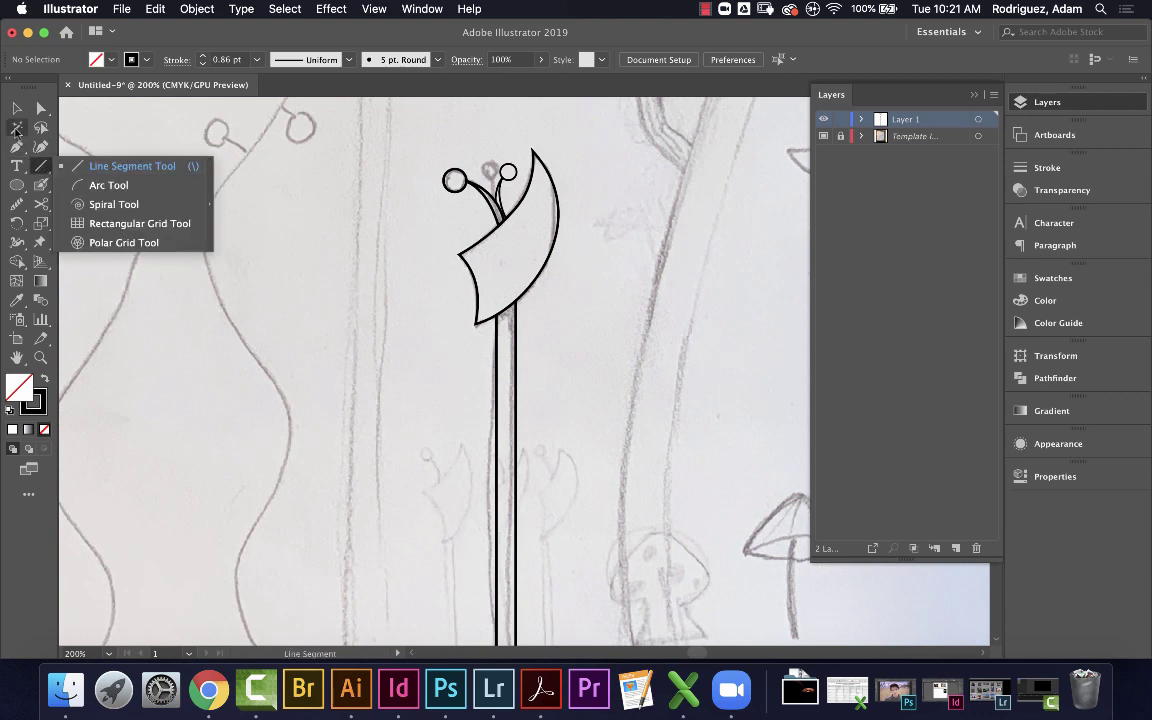
{"action": "key", "text": "p"}
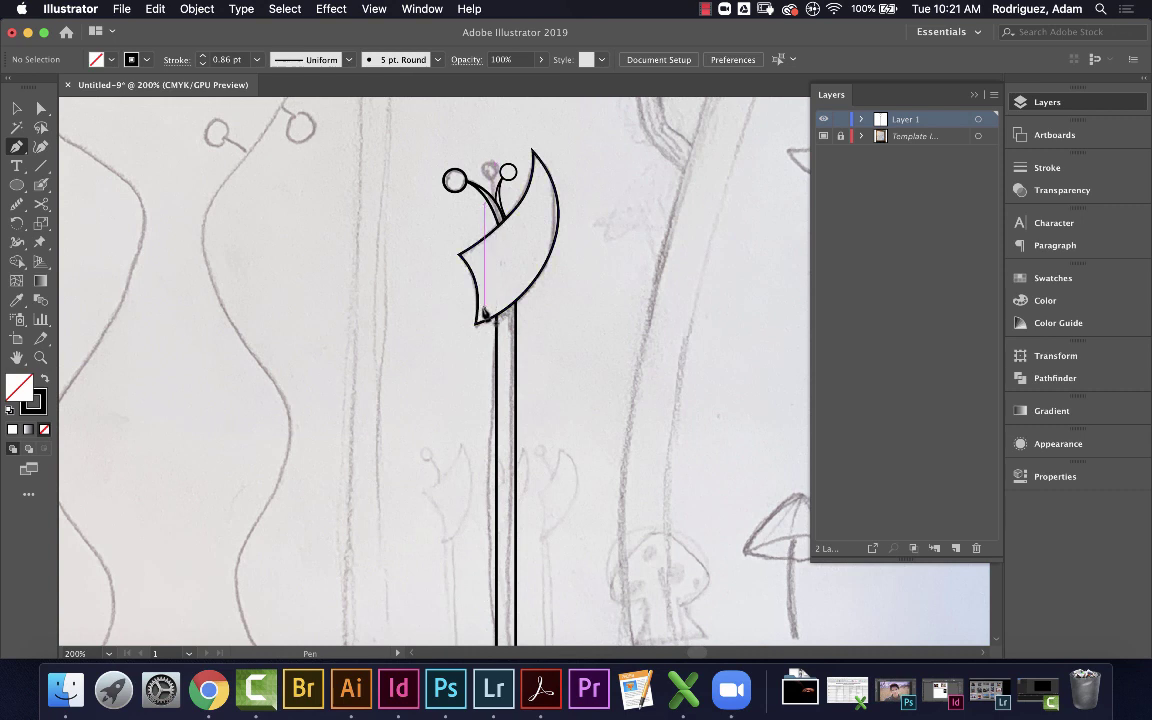
{"action": "left_click", "coordinate": [513, 172]}
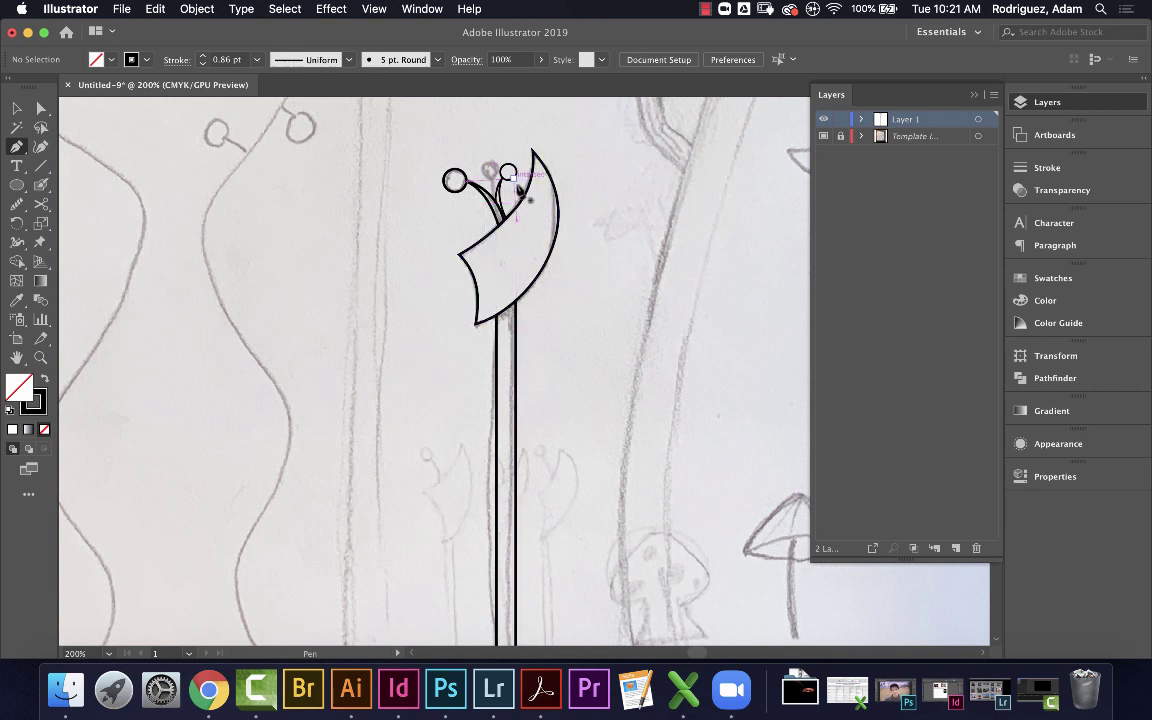
{"action": "left_click", "coordinate": [465, 180]}
{"action": "left_click", "coordinate": [955, 549]}
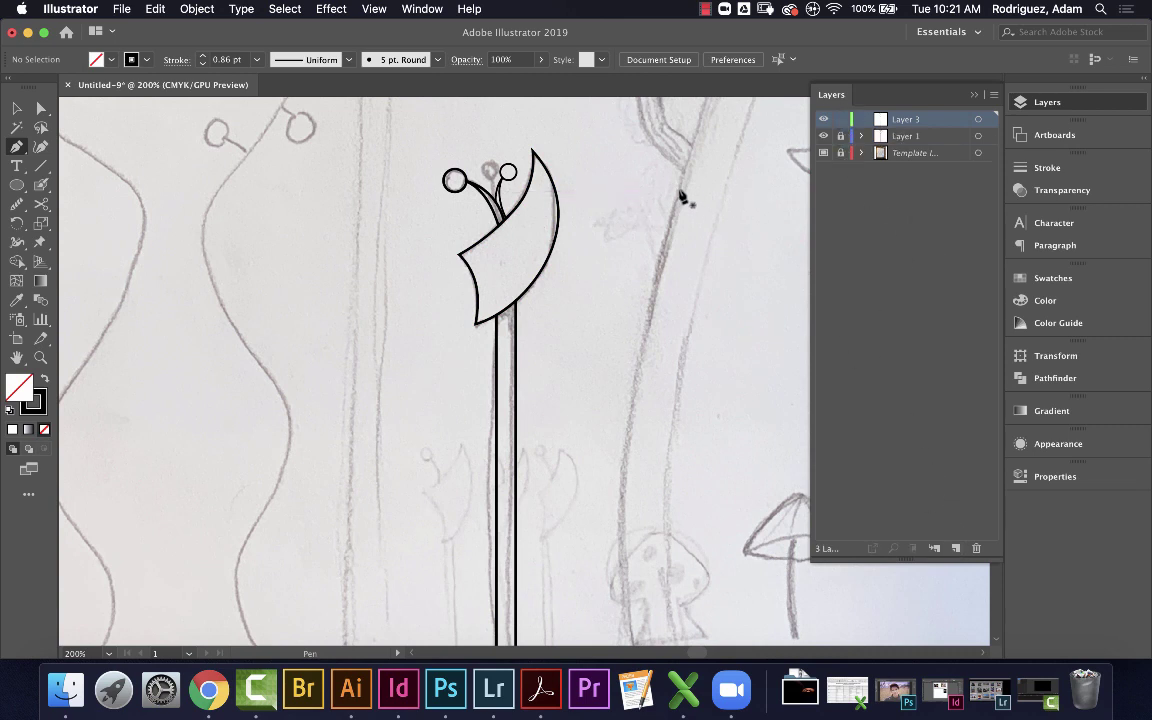
Draw a curved line inside the bud with the Pen tool, running from its lower corner along its outer edge towards the tip
{"action": "scroll", "coordinate": [595, 270], "scroll_direction": "left", "scroll_amount": 2}
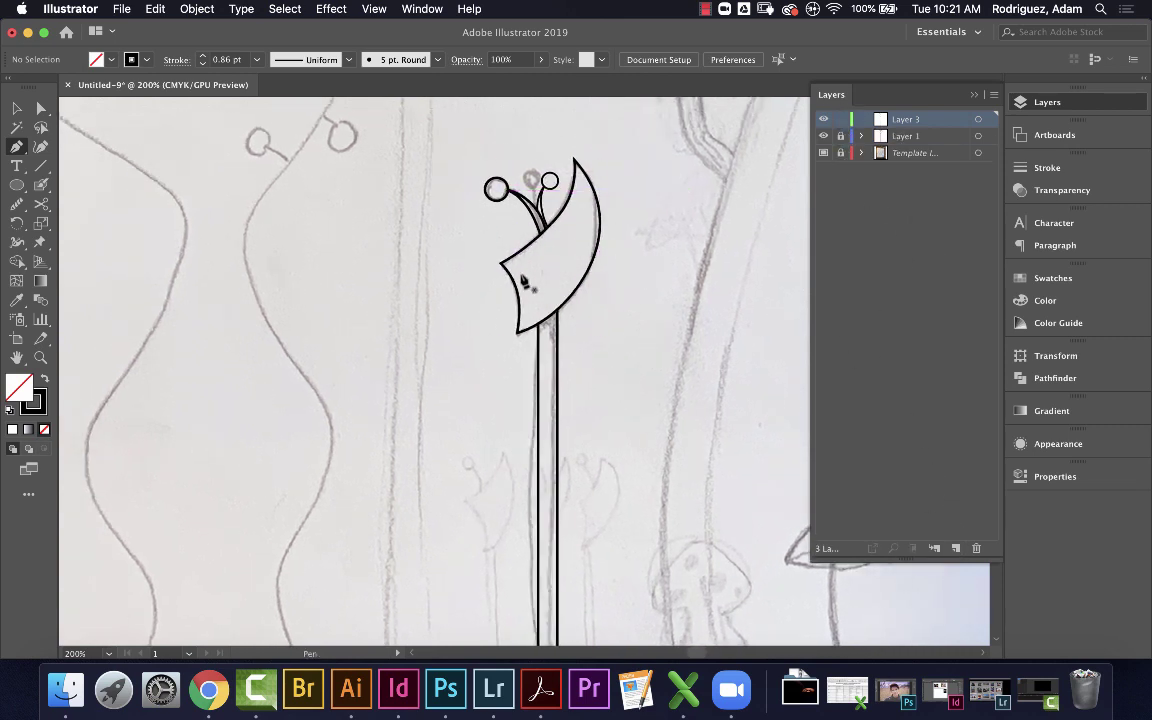
{"action": "key", "text": "super+equal"}
{"action": "key", "text": "super+equal"}
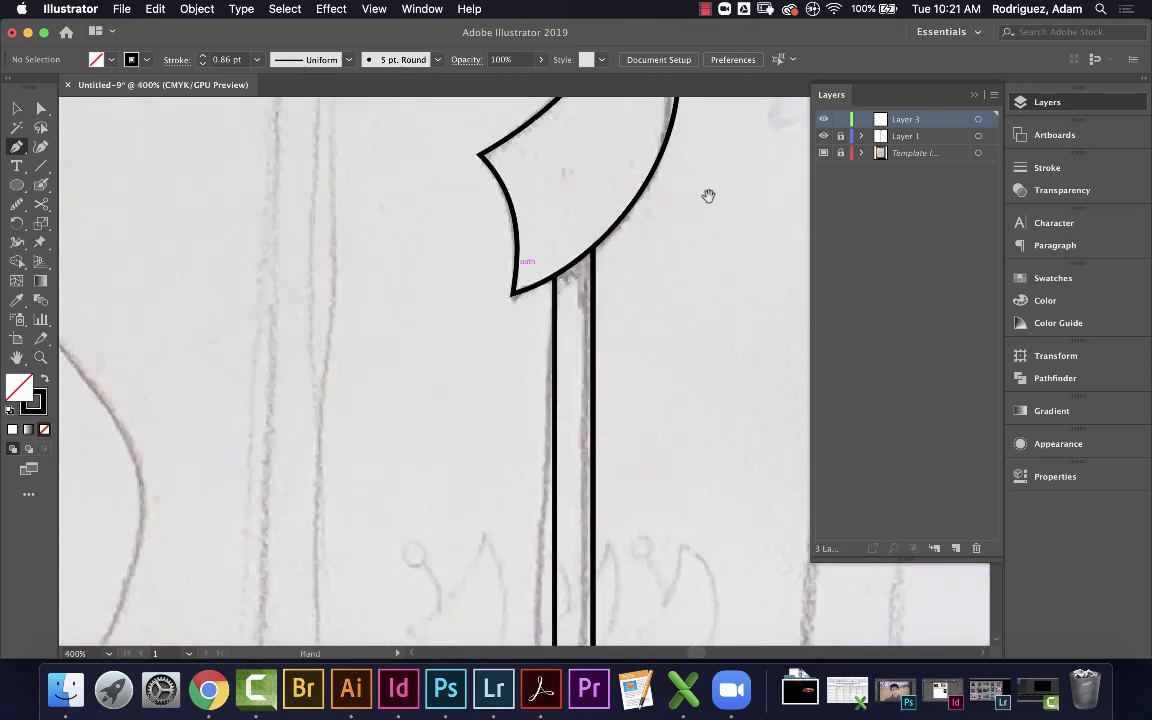
{"action": "scroll", "coordinate": [565, 280], "scroll_direction": "up", "scroll_amount": 5}
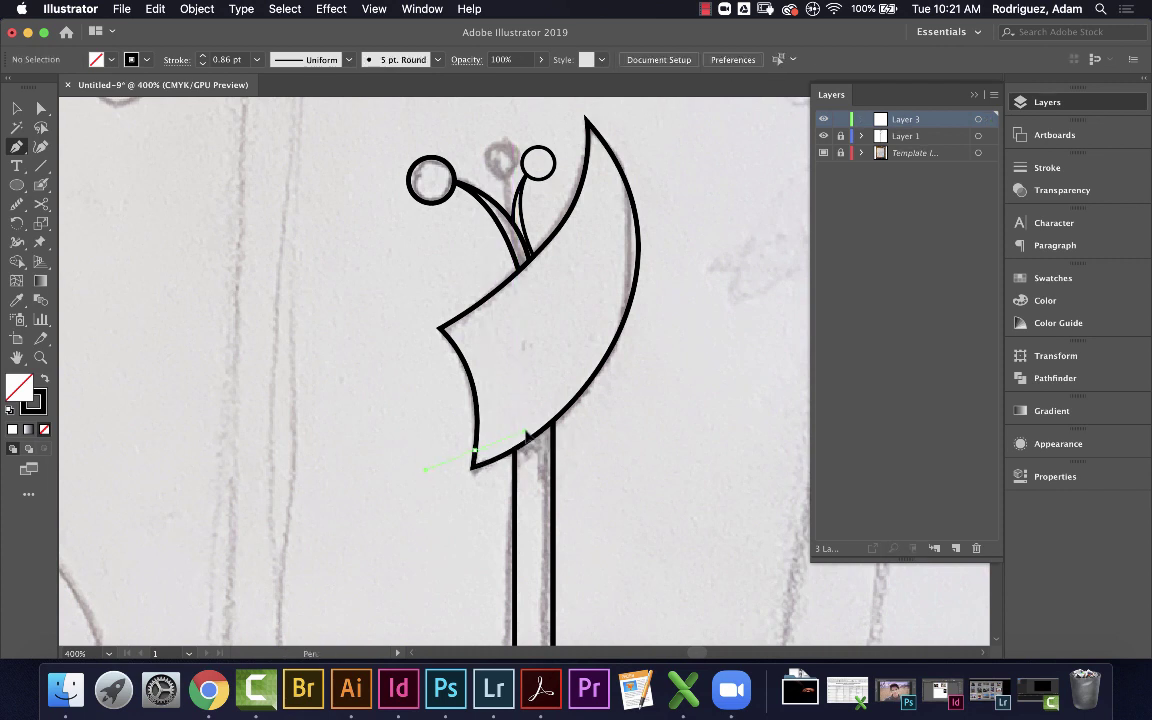
{"action": "left_click_drag", "start_coordinate": [545, 427], "coordinate": [547, 425]}
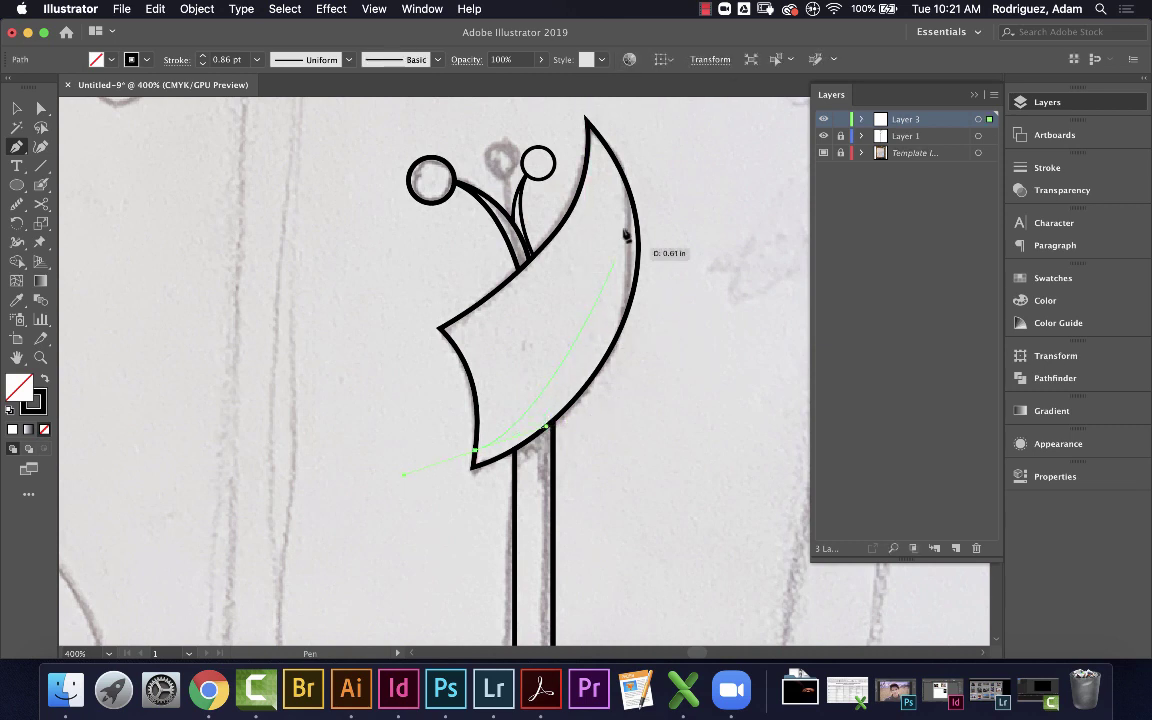
{"action": "left_click", "coordinate": [618, 191]}
{"action": "scroll", "coordinate": [588, 112], "scroll_direction": "up", "scroll_amount": 8}
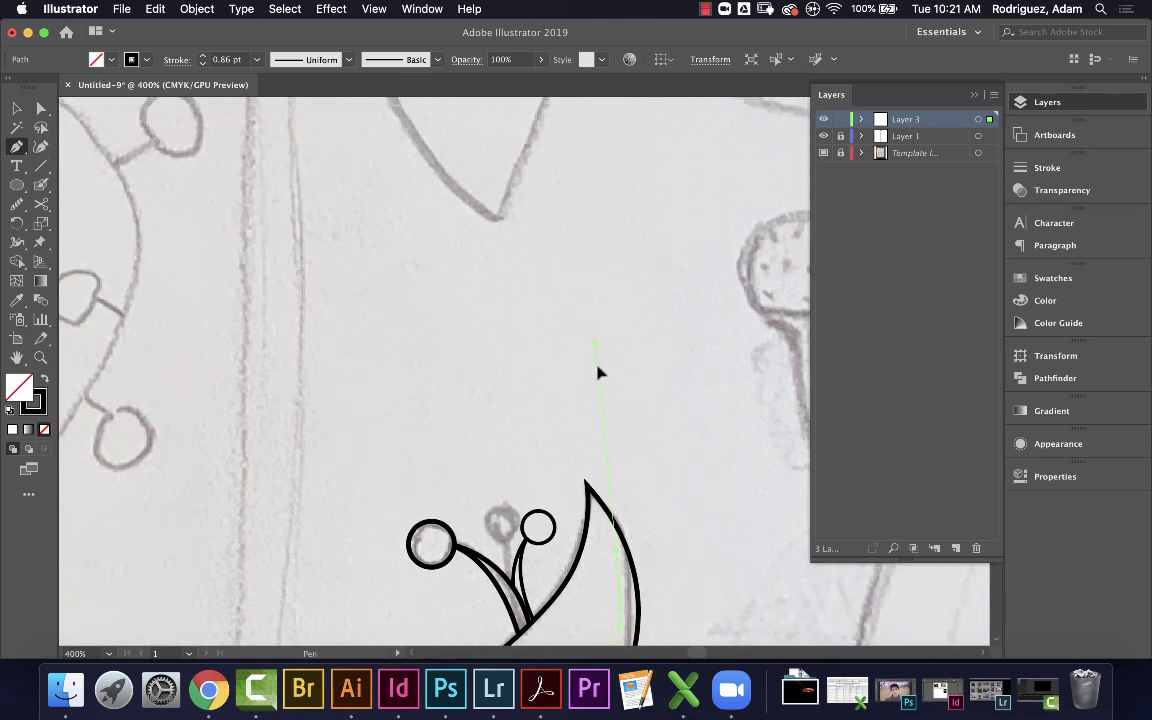
{"action": "scroll", "coordinate": [627, 530], "scroll_direction": "down", "scroll_amount": 6}
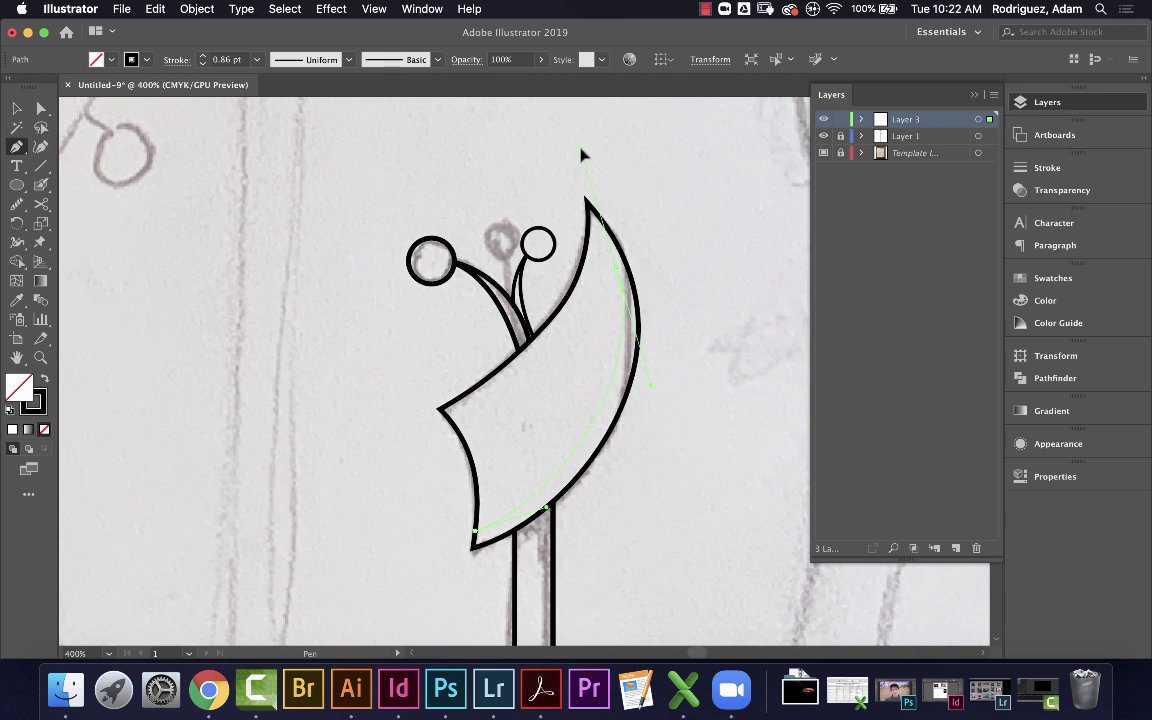
{"action": "left_click_drag", "start_coordinate": [582, 153], "coordinate": [660, 320]}
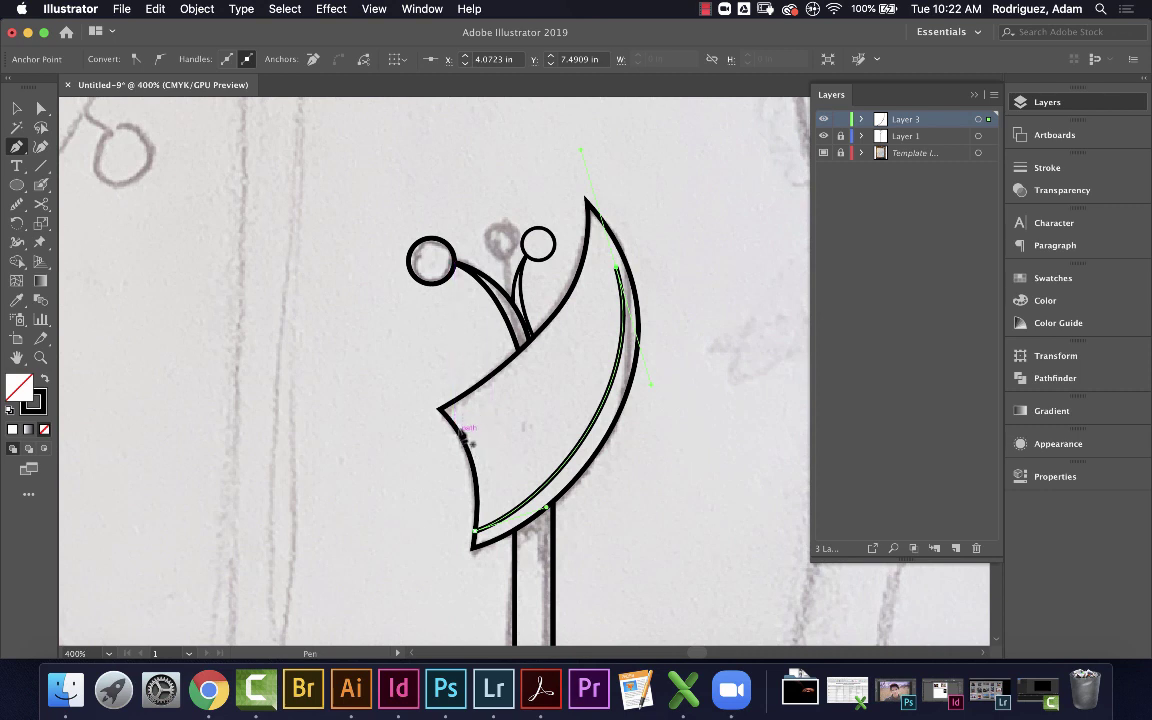
Draw a second, shorter curve inside the bud with the Pen tool, following the edge below the stalks
{"action": "left_click", "coordinate": [452, 423]}
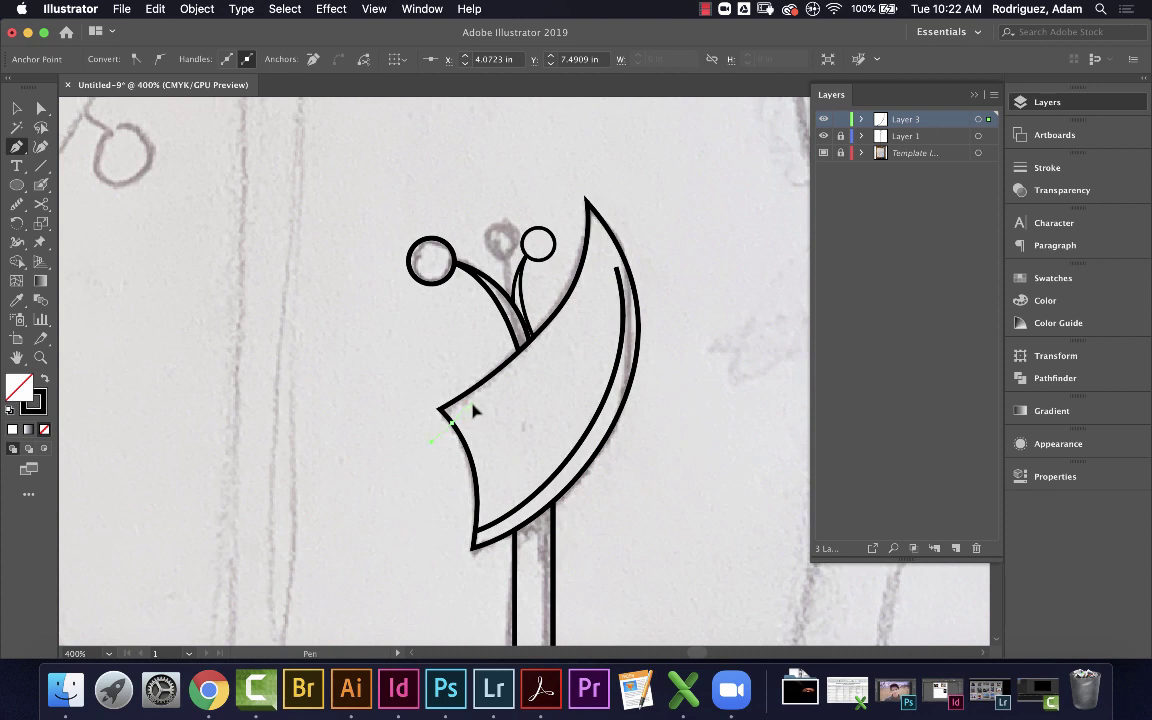
{"action": "left_click_drag", "start_coordinate": [477, 413], "coordinate": [478, 410]}
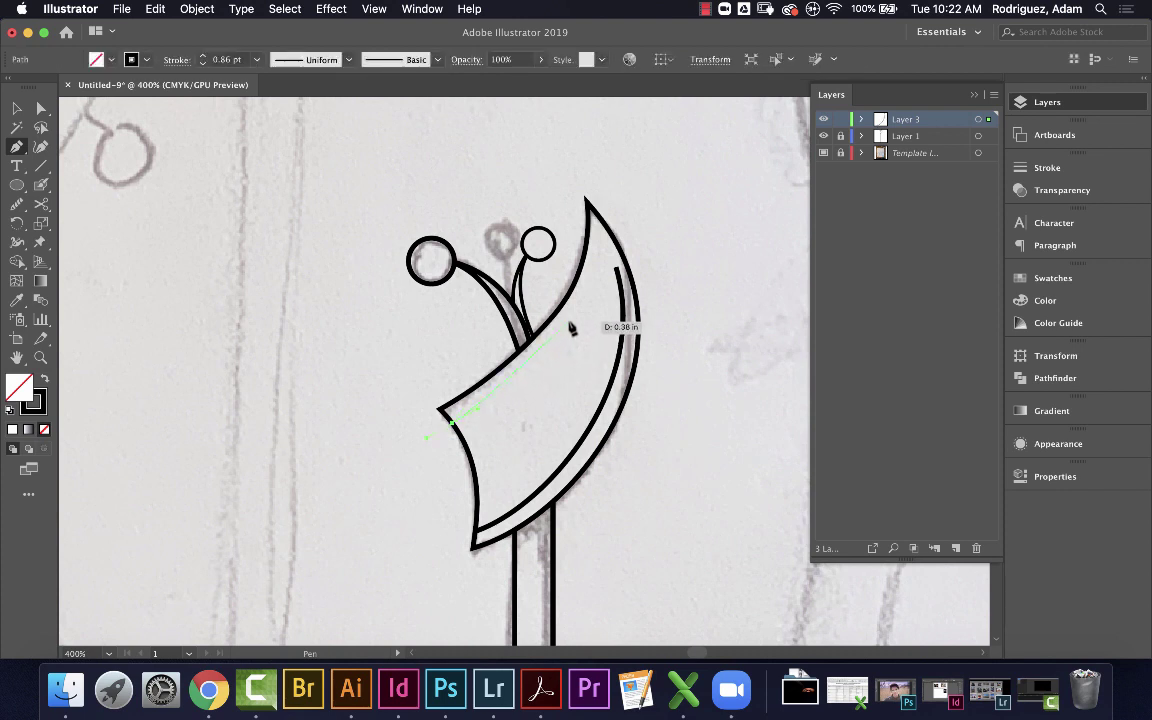
{"action": "left_click", "coordinate": [557, 341]}
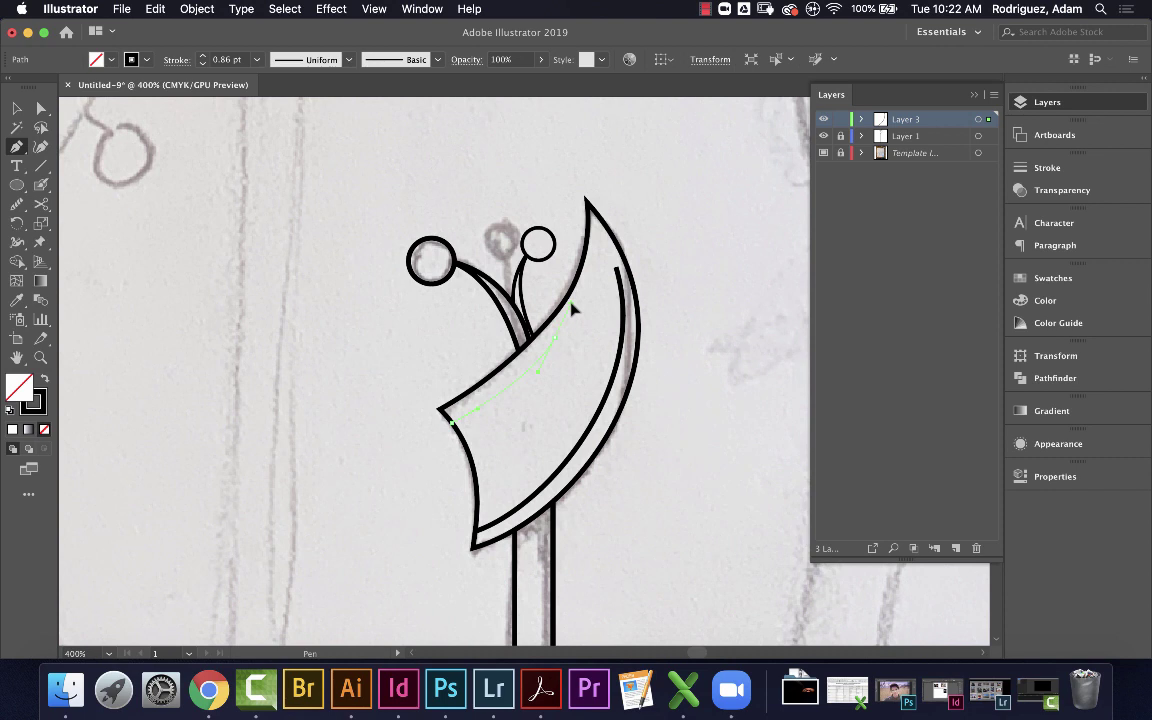
{"action": "left_click_drag", "start_coordinate": [556, 341], "coordinate": [607, 378]}
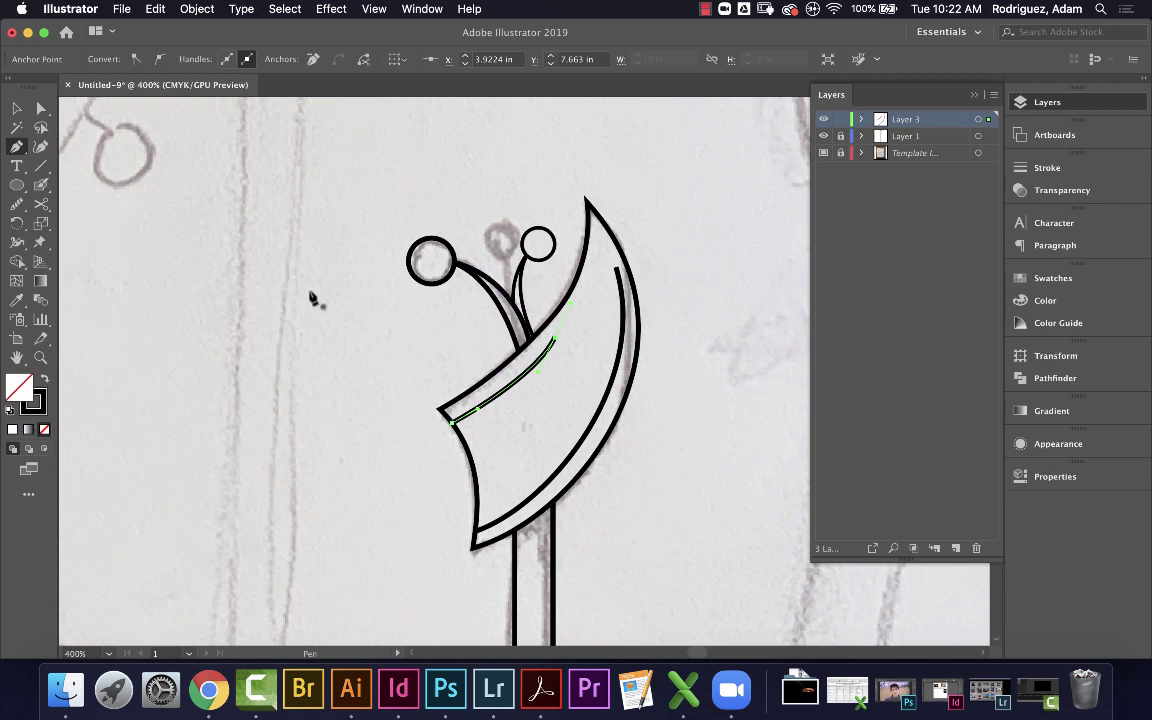
Examine the anchor points and handles of the curved lines inside the bud with Direct Selection
{"action": "left_click", "coordinate": [16, 106]}
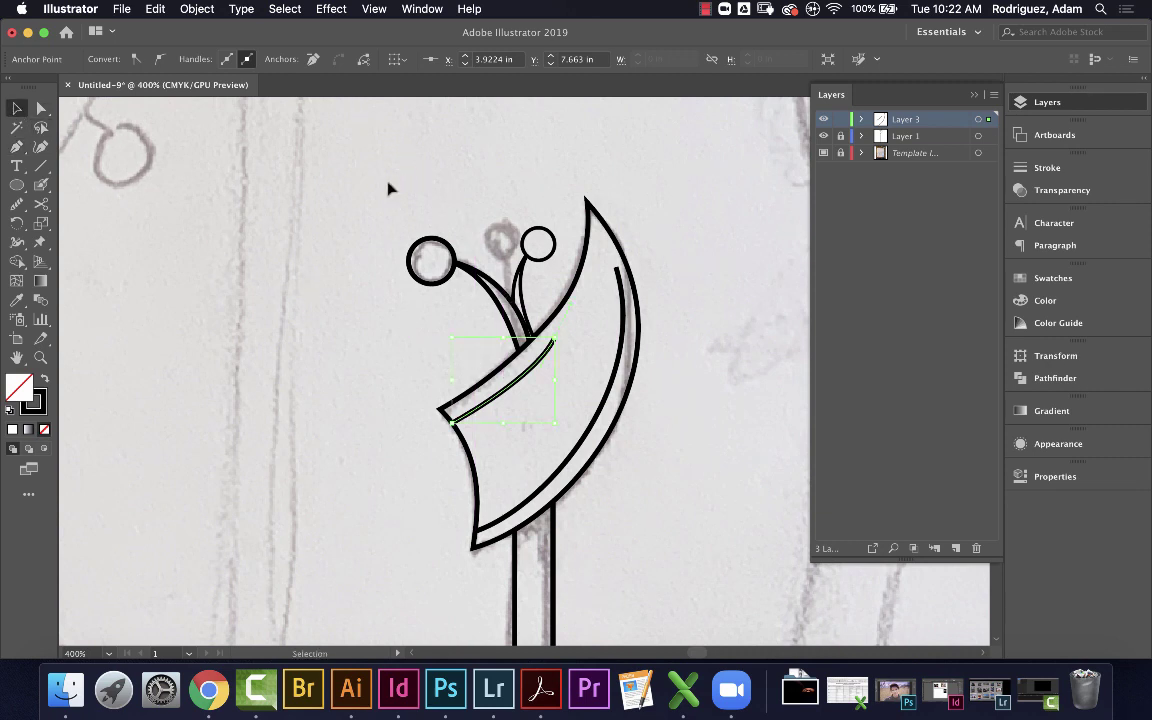
{"action": "left_click", "coordinate": [615, 403]}
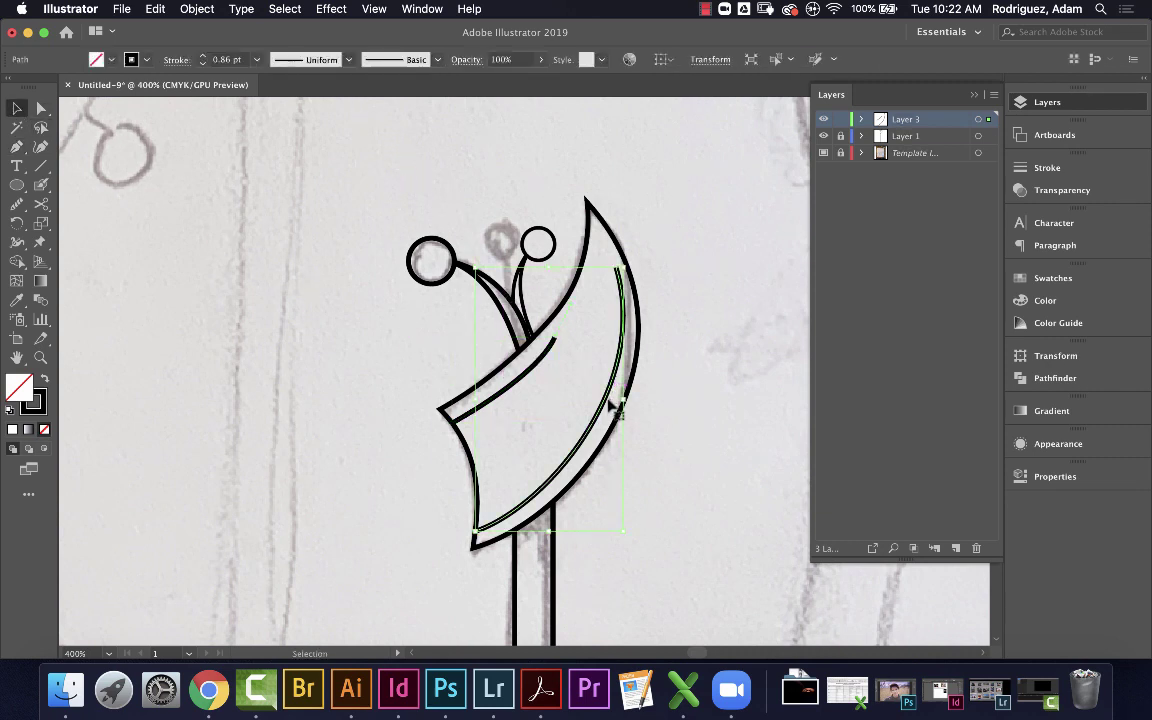
{"action": "left_click", "coordinate": [41, 107]}
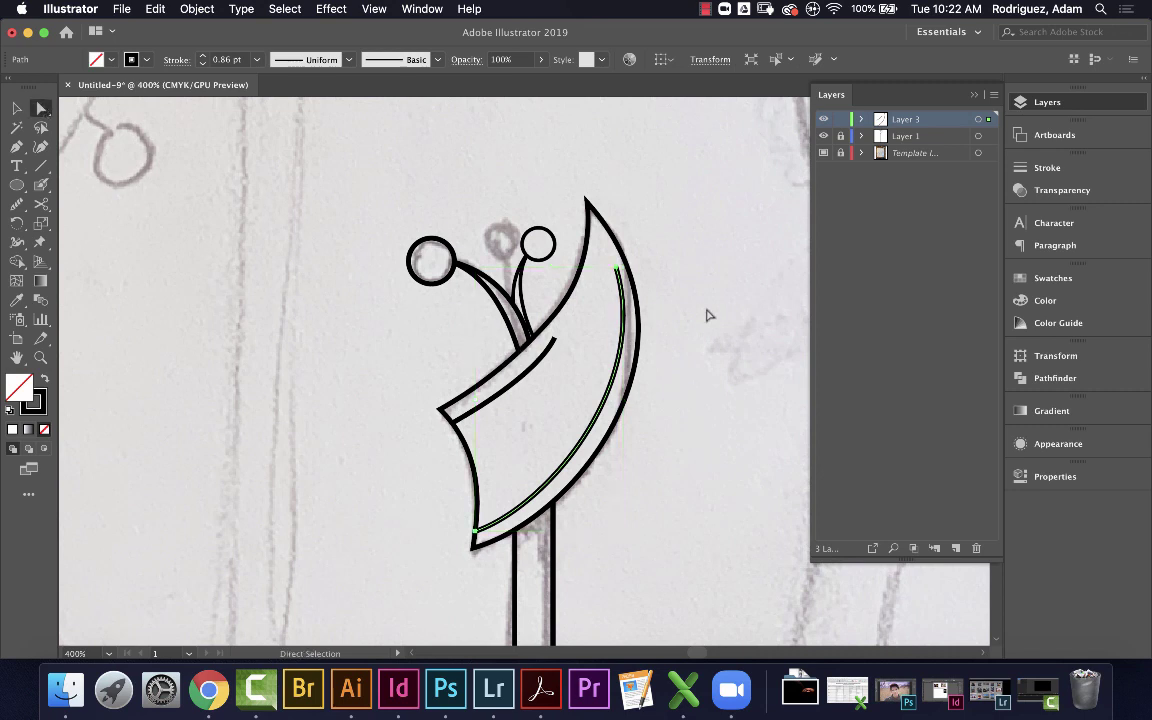
{"action": "left_click", "coordinate": [623, 365]}
{"action": "left_click", "coordinate": [622, 370]}
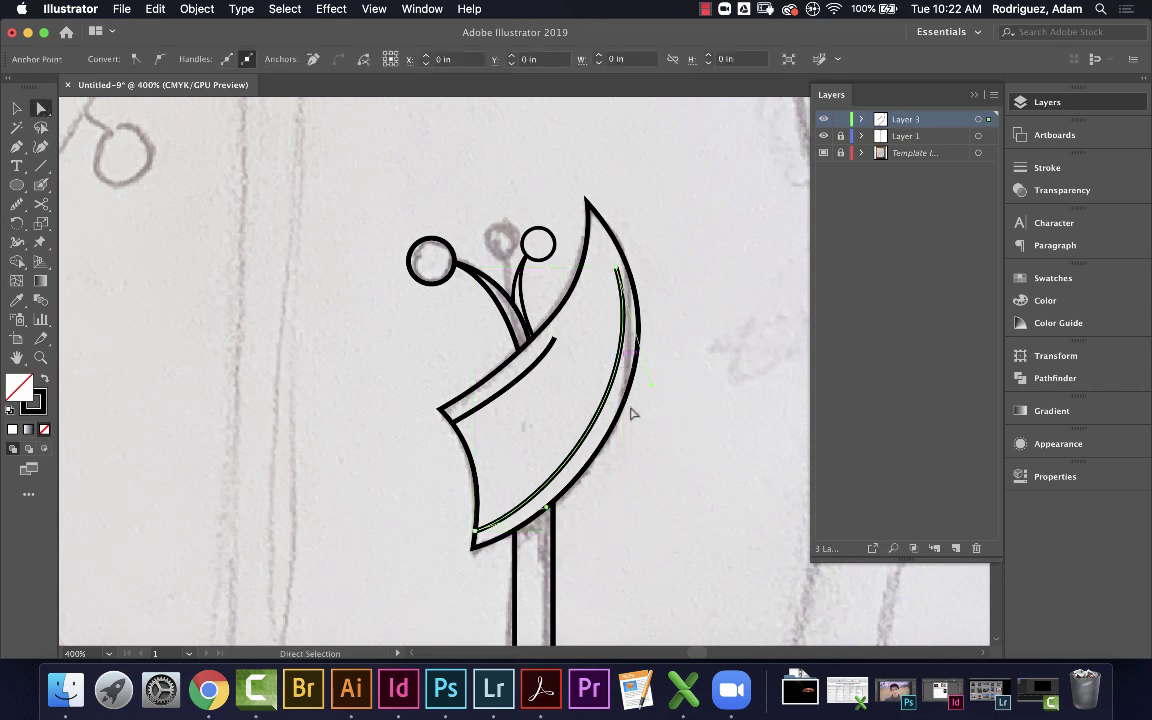
{"action": "left_click", "coordinate": [663, 280]}
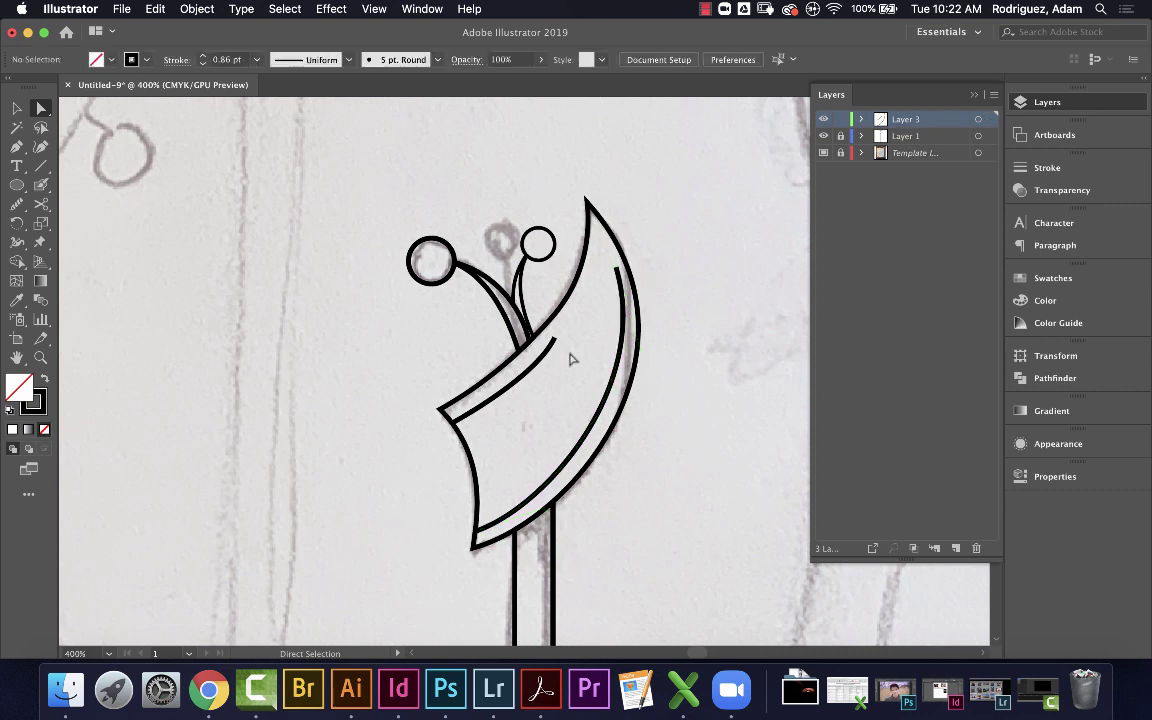
{"action": "left_click", "coordinate": [553, 341]}
{"action": "left_click", "coordinate": [625, 330]}
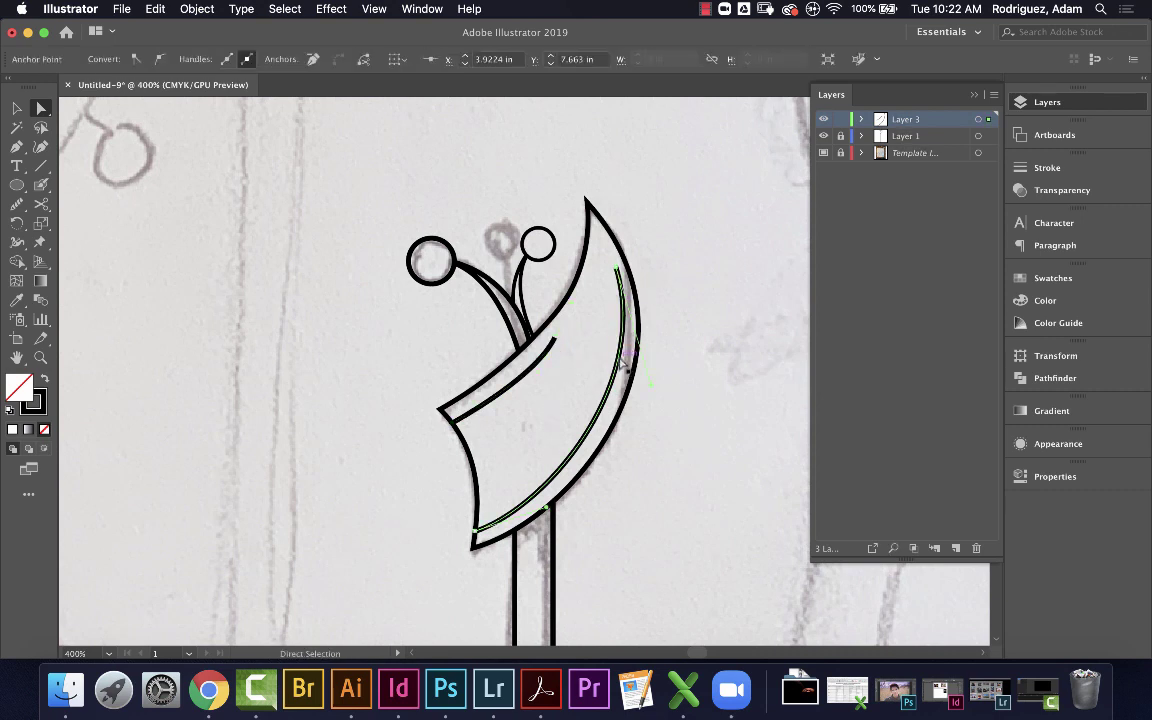
{"action": "left_click", "coordinate": [679, 273]}
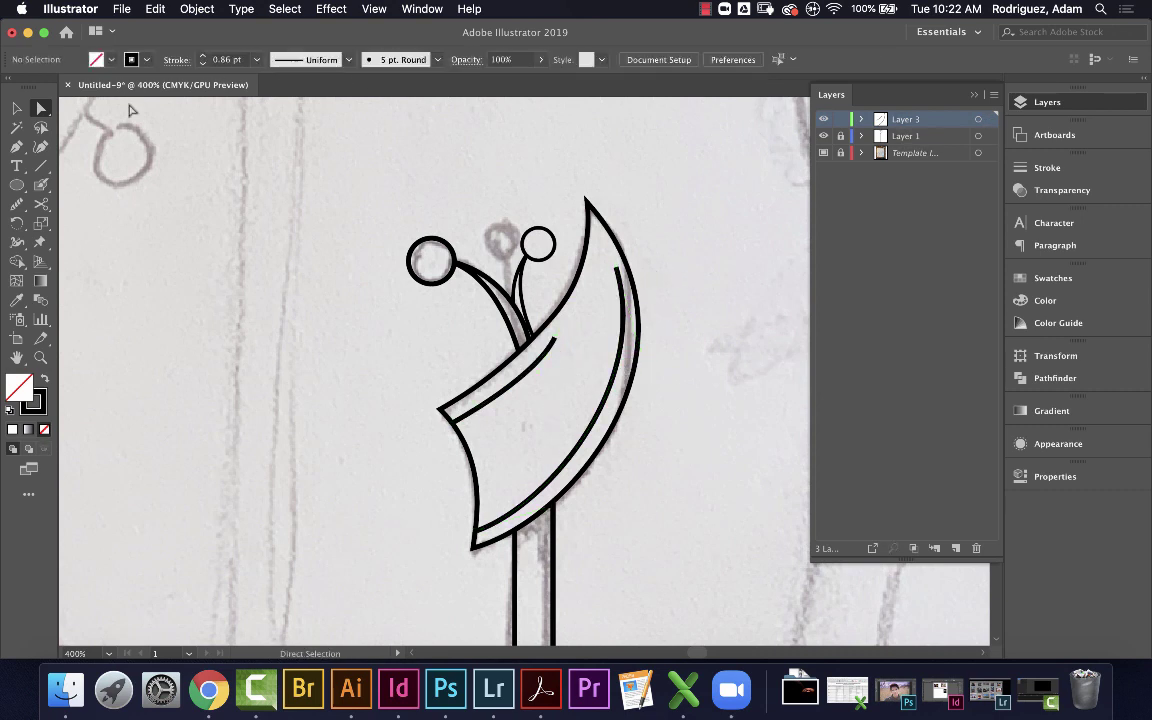
Apply the tapered triangular width profile to both curved lines inside the bud, then deselect them
{"action": "left_click", "coordinate": [16, 106]}
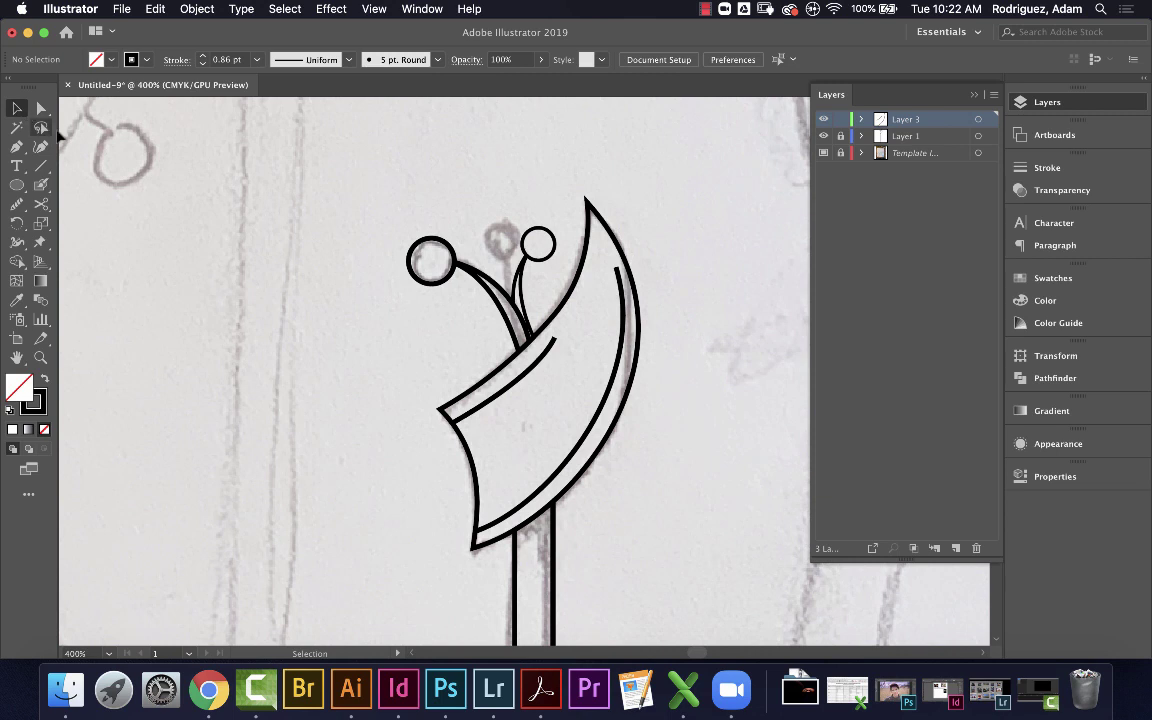
{"action": "left_click", "coordinate": [632, 318]}
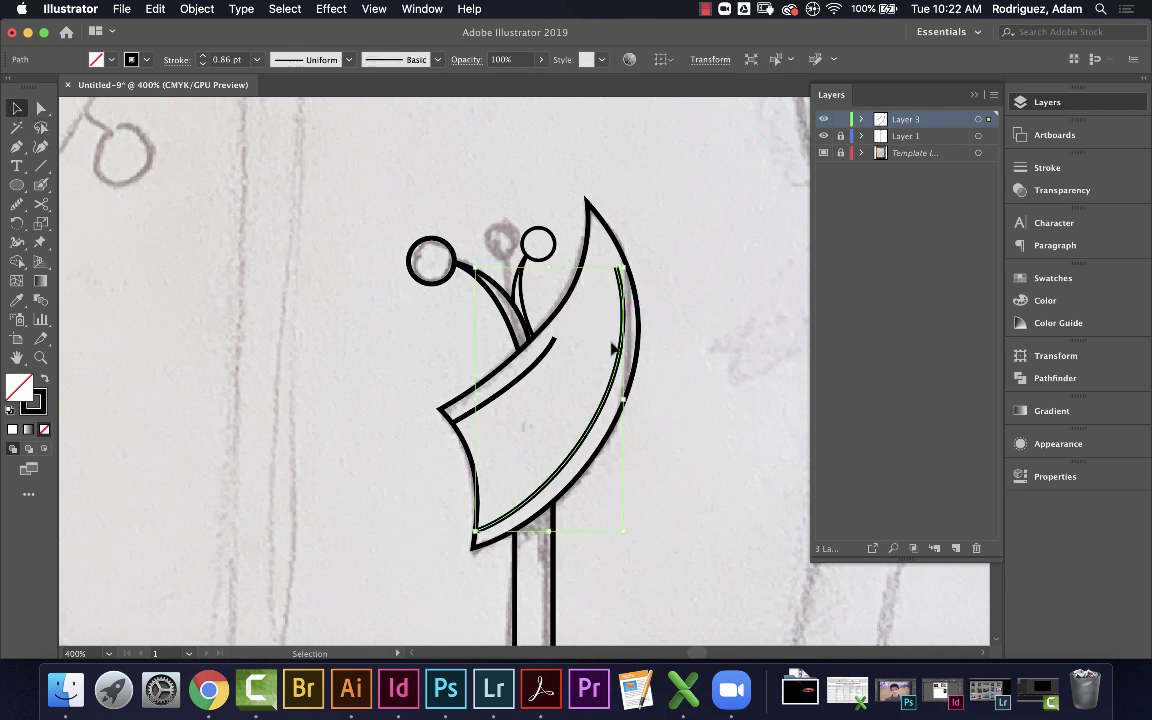
{"action": "left_click", "coordinate": [350, 60]}
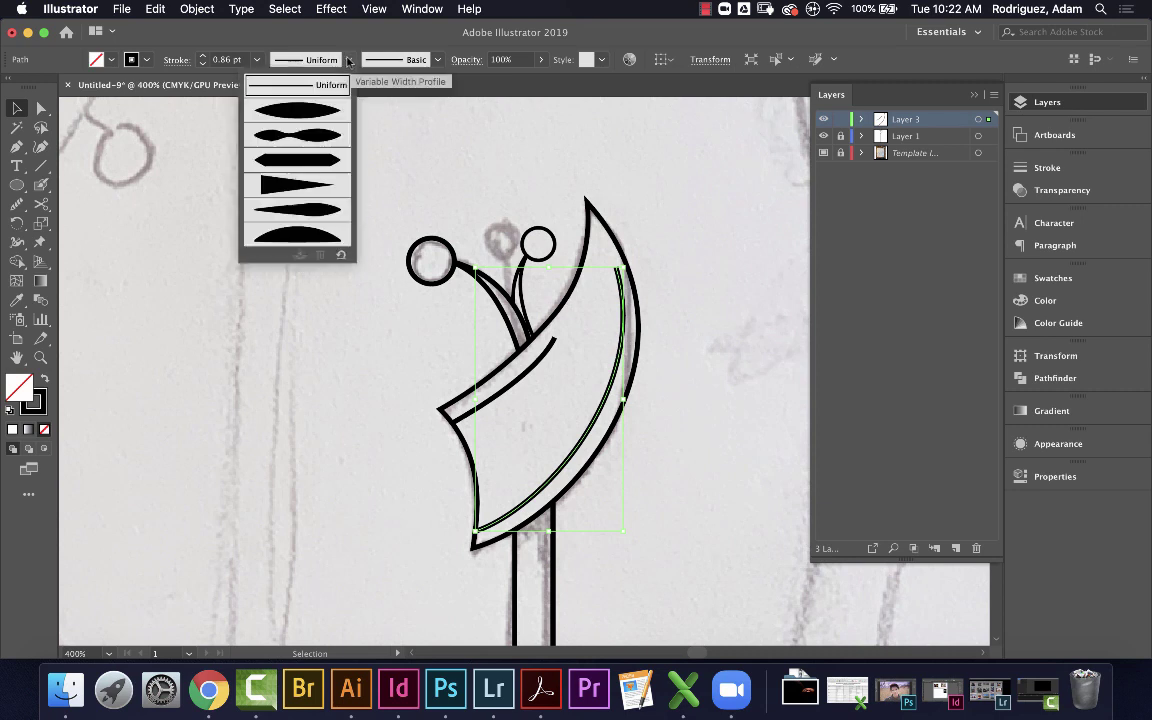
{"action": "left_click", "coordinate": [291, 189]}
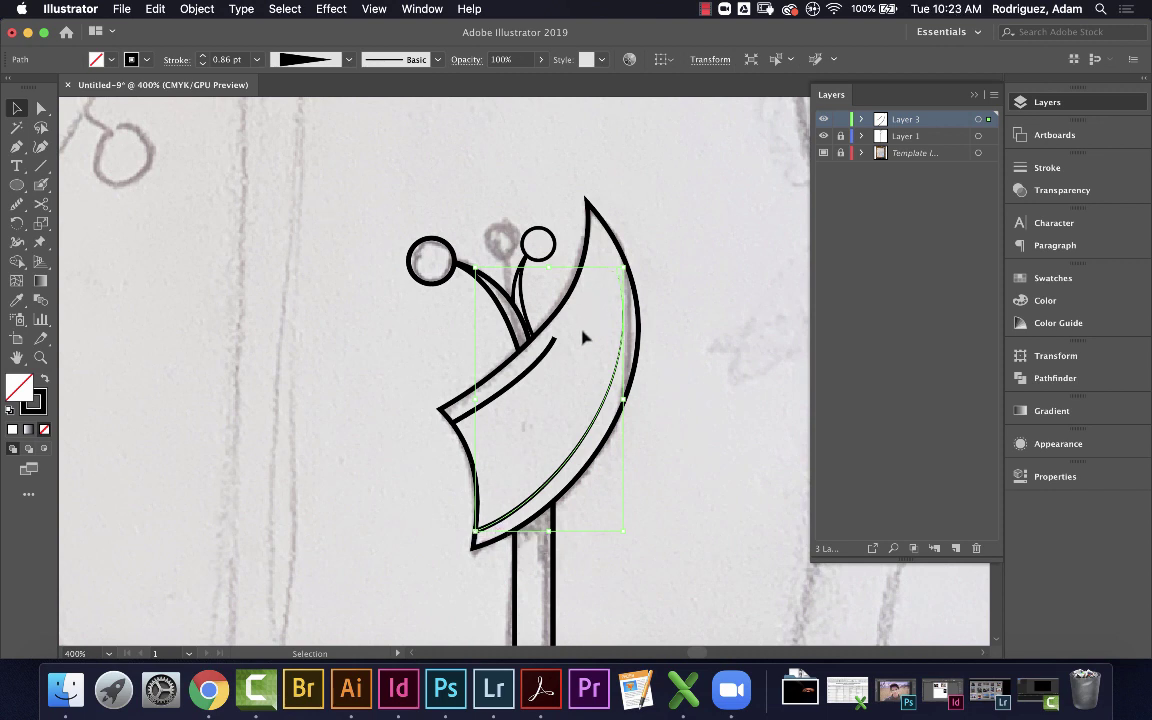
{"action": "left_click", "coordinate": [548, 348]}
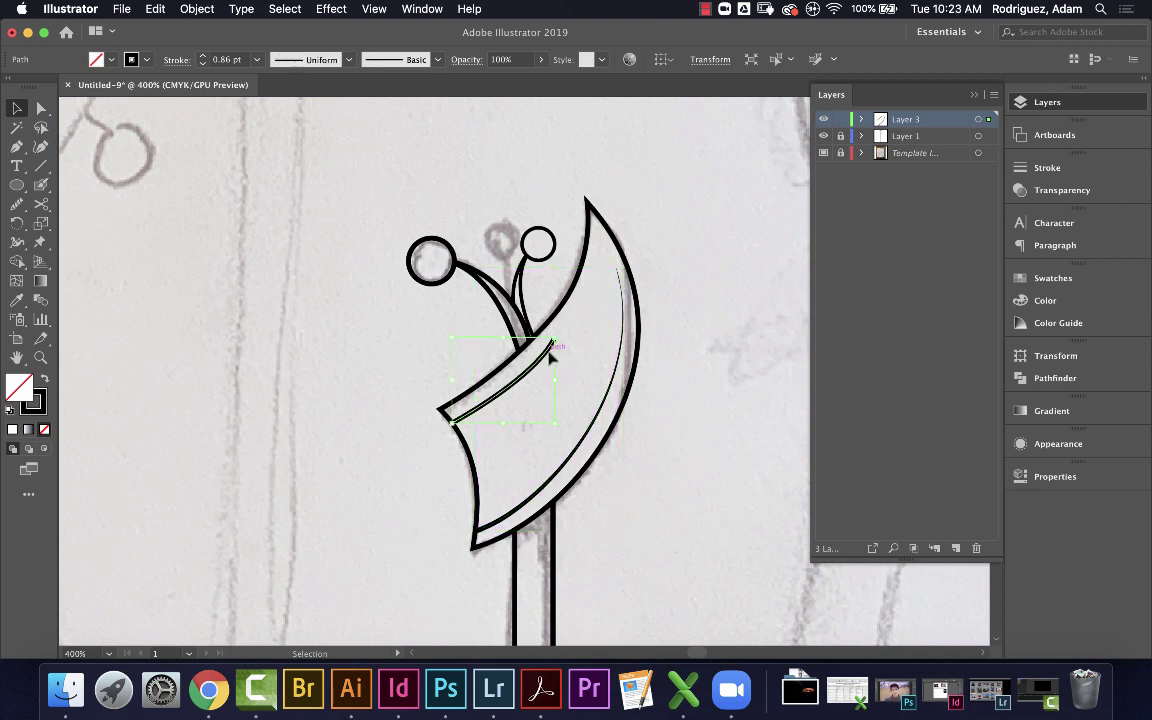
{"action": "left_click", "coordinate": [349, 59]}
{"action": "left_click", "coordinate": [290, 187]}
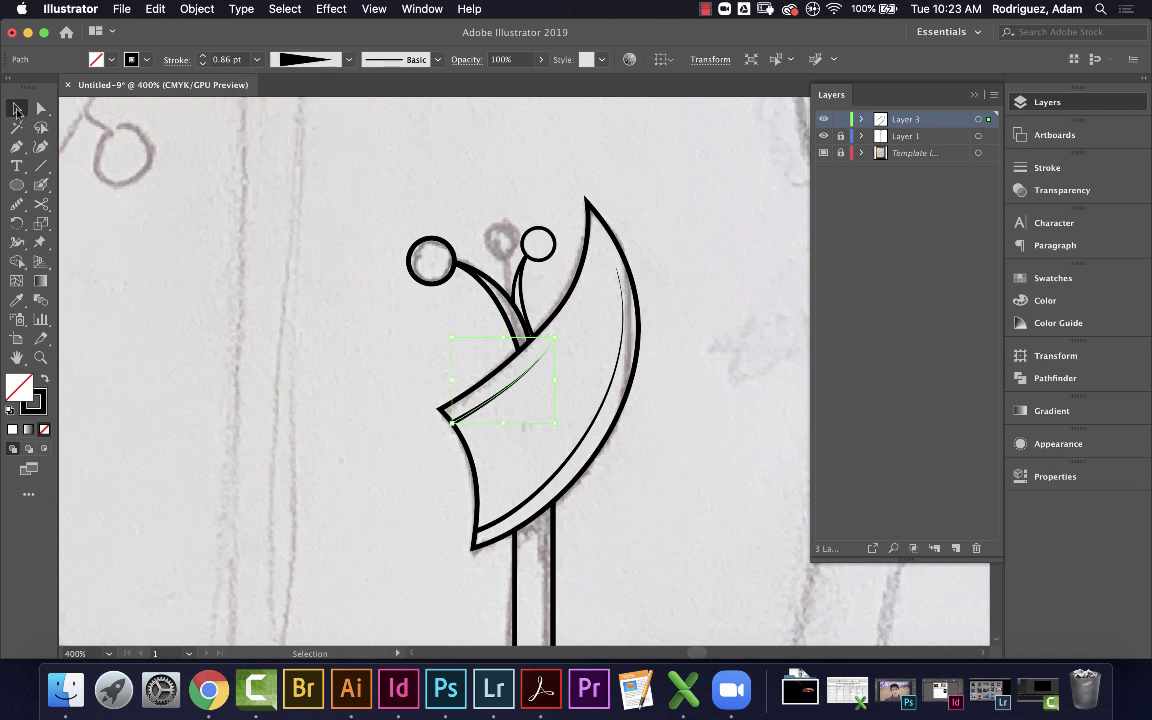
{"action": "left_click", "coordinate": [230, 240]}
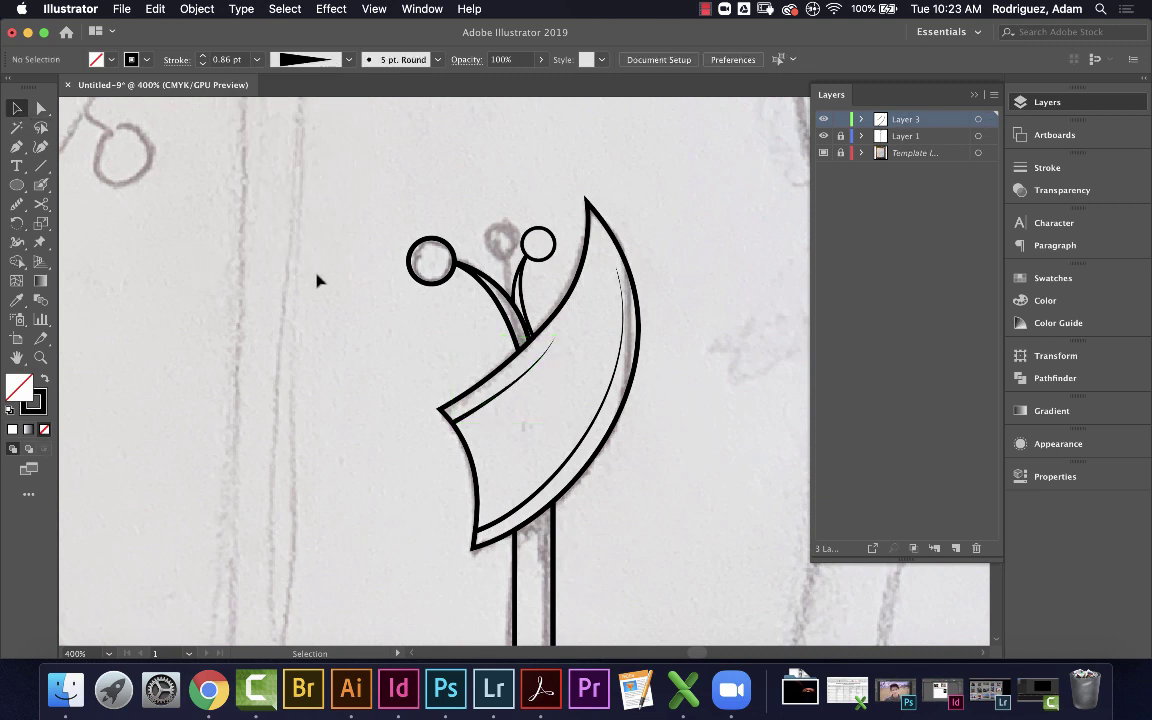
Select both tapered curves and set the blend spacing to Specified Steps in Blend Options
{"action": "left_click", "coordinate": [532, 498]}
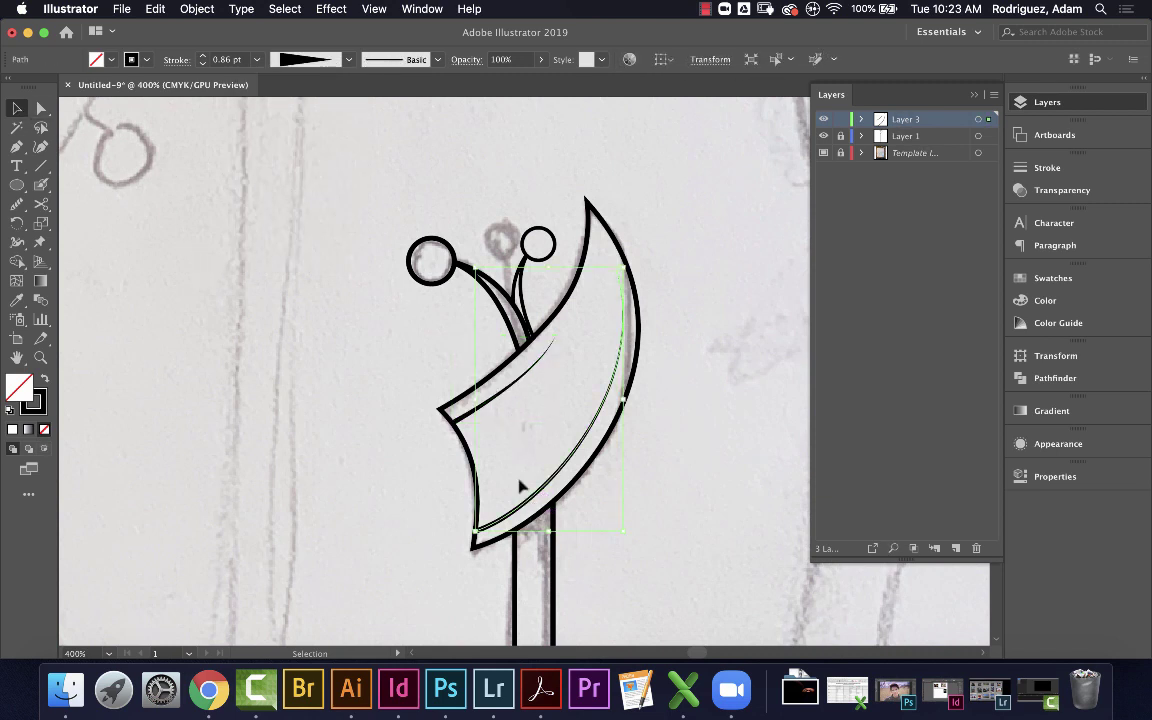
{"action": "left_click", "coordinate": [498, 398], "text": "shift"}
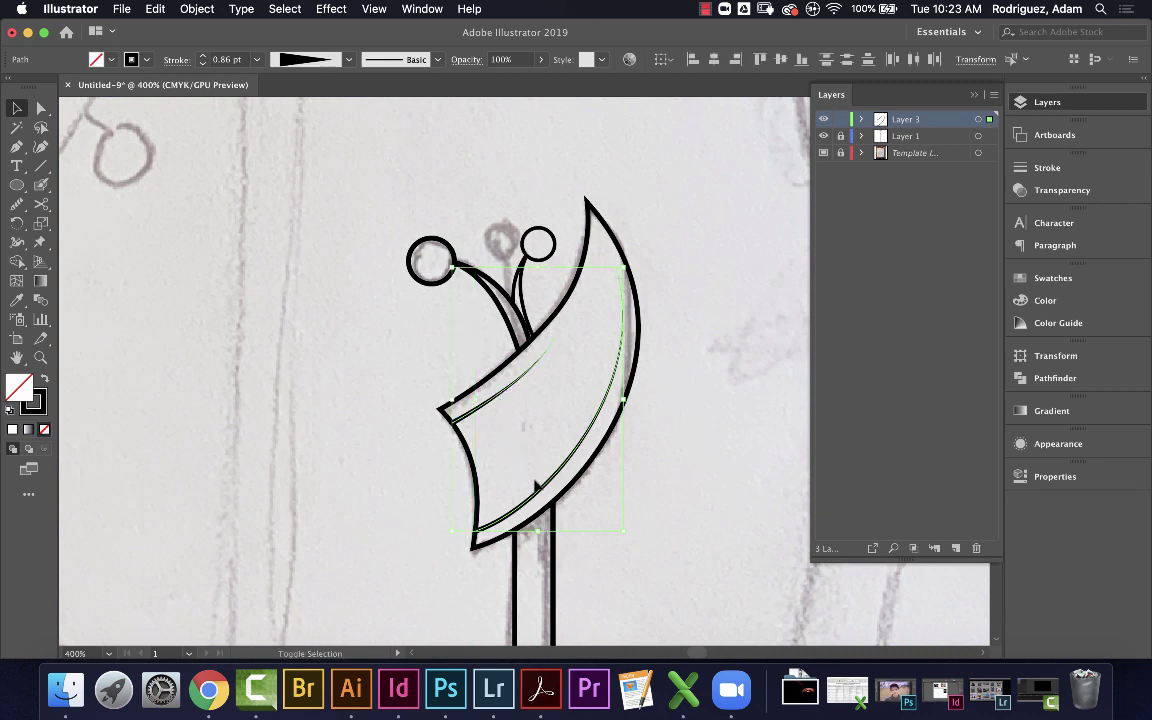
{"action": "left_click", "coordinate": [197, 9]}
{"action": "mouse_move", "coordinate": [253, 398]}
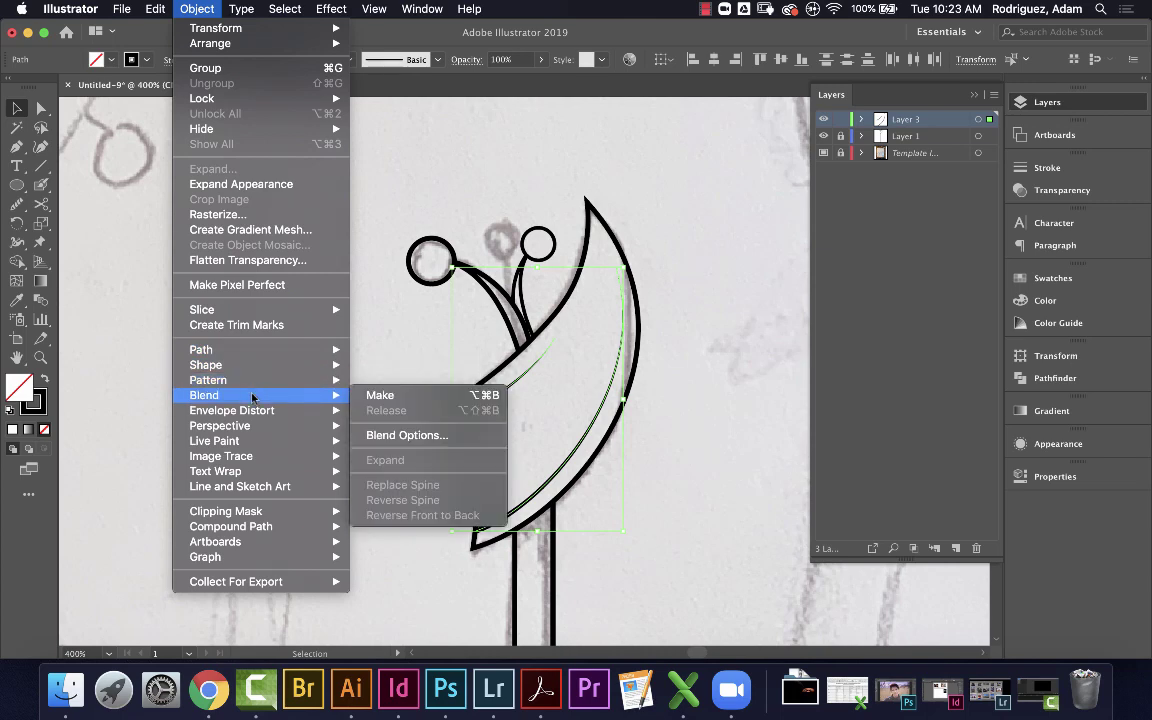
{"action": "left_click", "coordinate": [405, 435]}
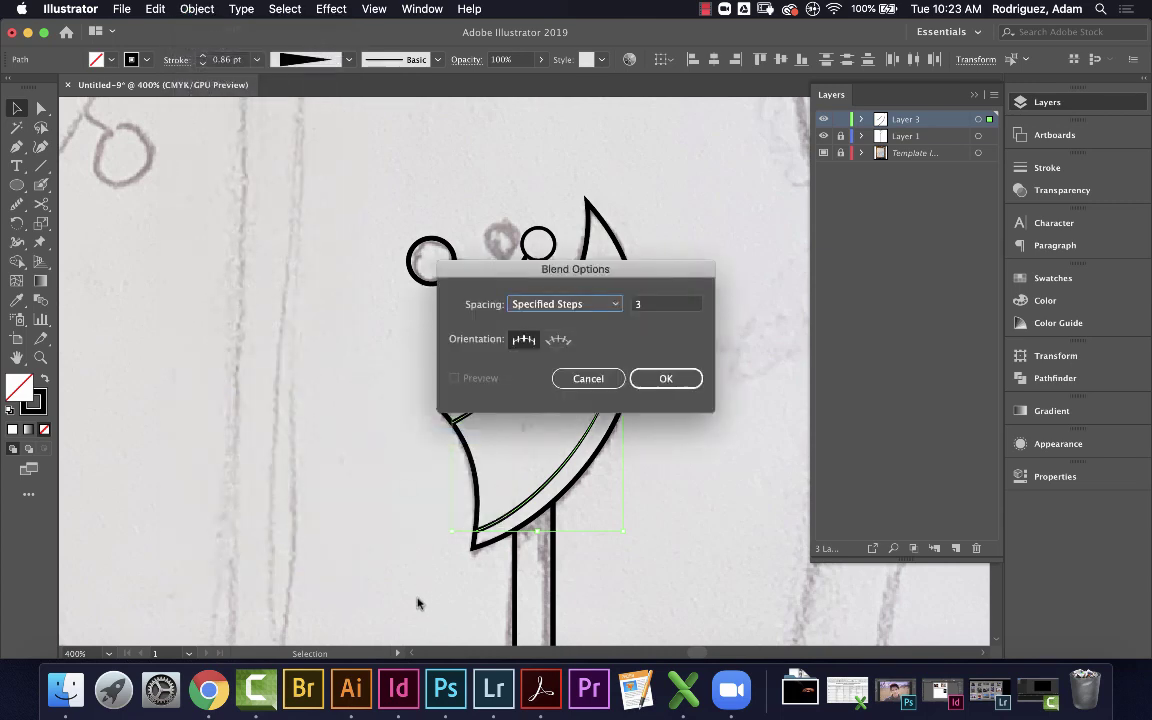
{"action": "left_click_drag", "start_coordinate": [538, 277], "coordinate": [282, 213]}
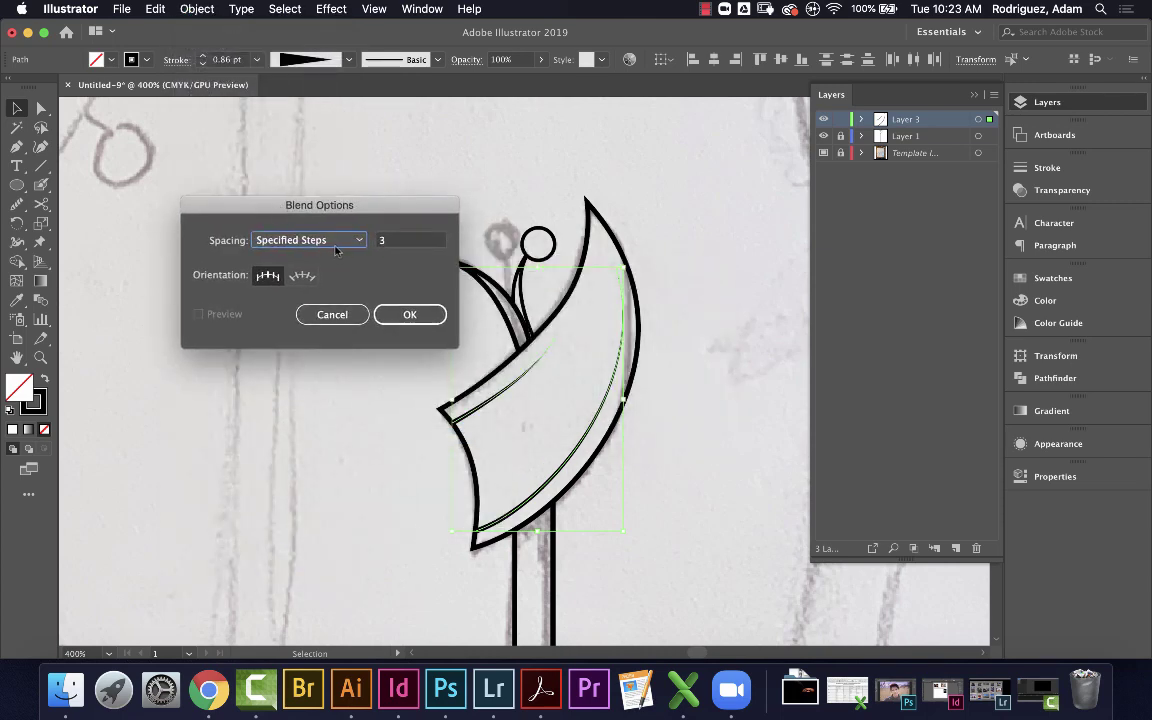
{"action": "left_click", "coordinate": [315, 240]}
{"action": "left_click", "coordinate": [325, 258]}
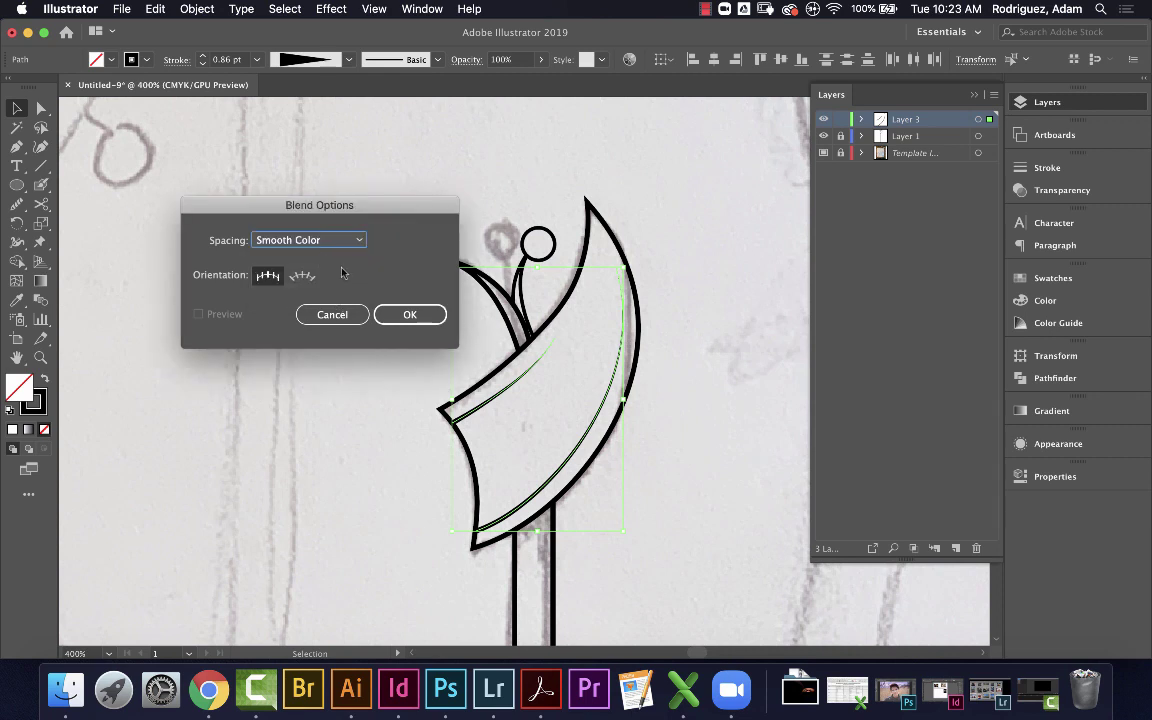
{"action": "left_click", "coordinate": [310, 240]}
{"action": "left_click", "coordinate": [305, 270]}
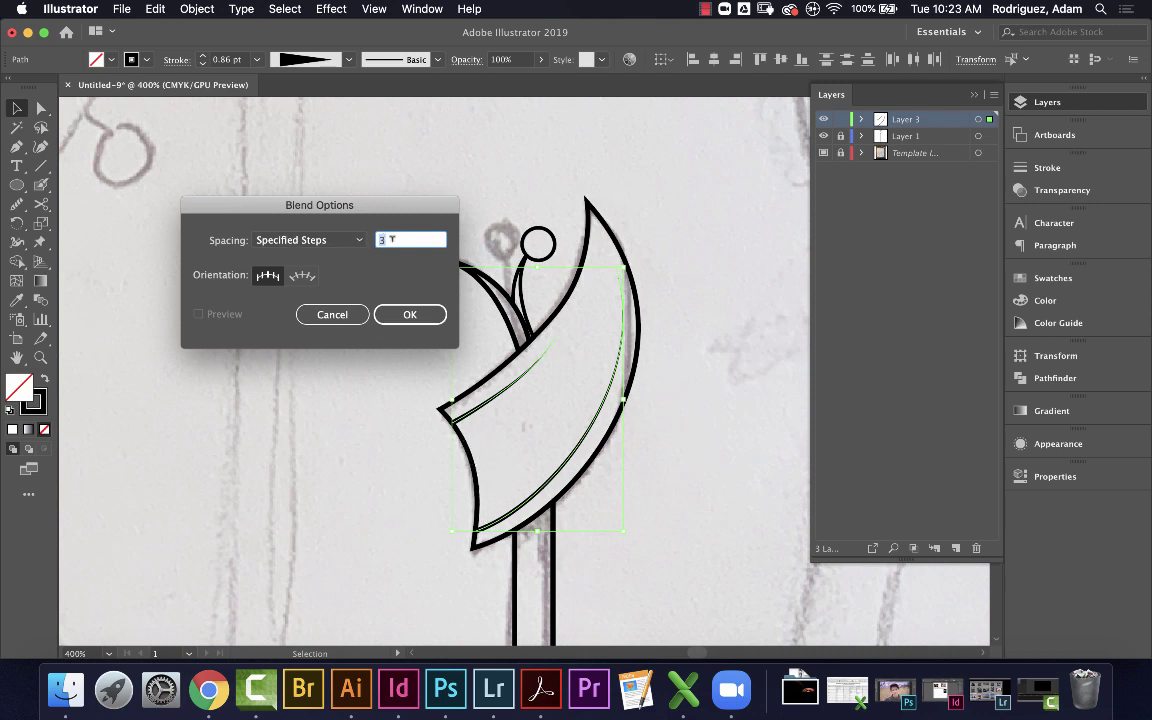
{"action": "left_click", "coordinate": [410, 318]}
Make a blend between the two tapered curves to fill the bud with intermediate lines
{"action": "left_click", "coordinate": [192, 8]}
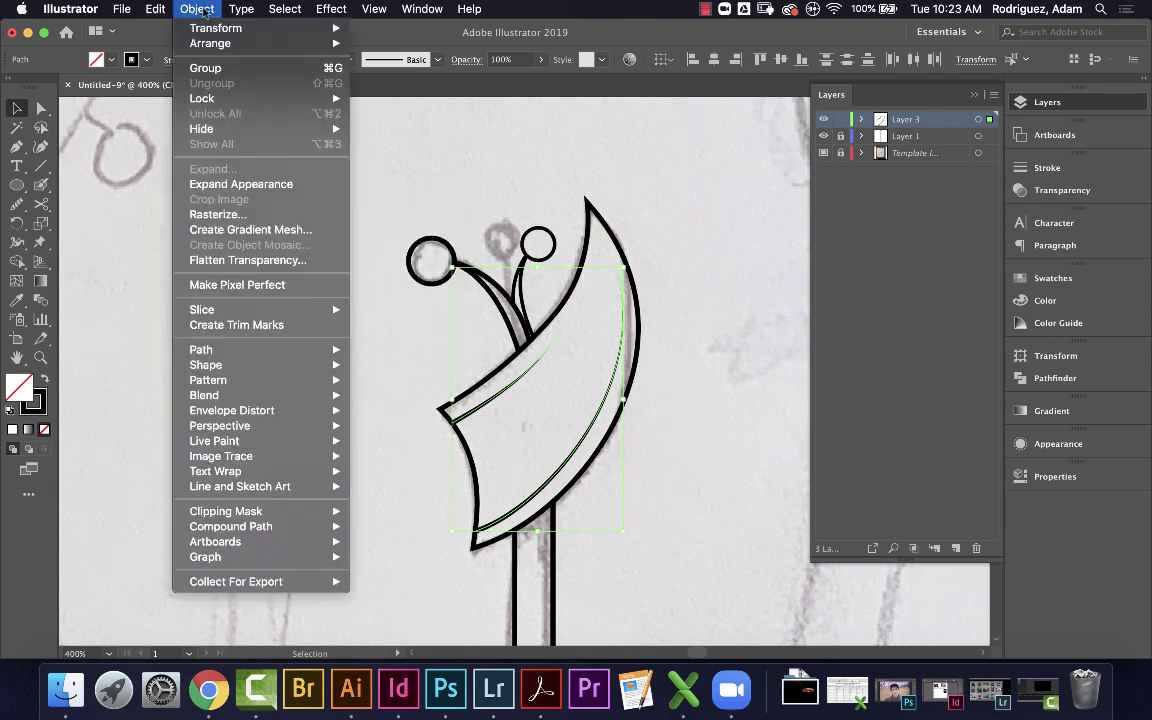
{"action": "mouse_move", "coordinate": [232, 400]}
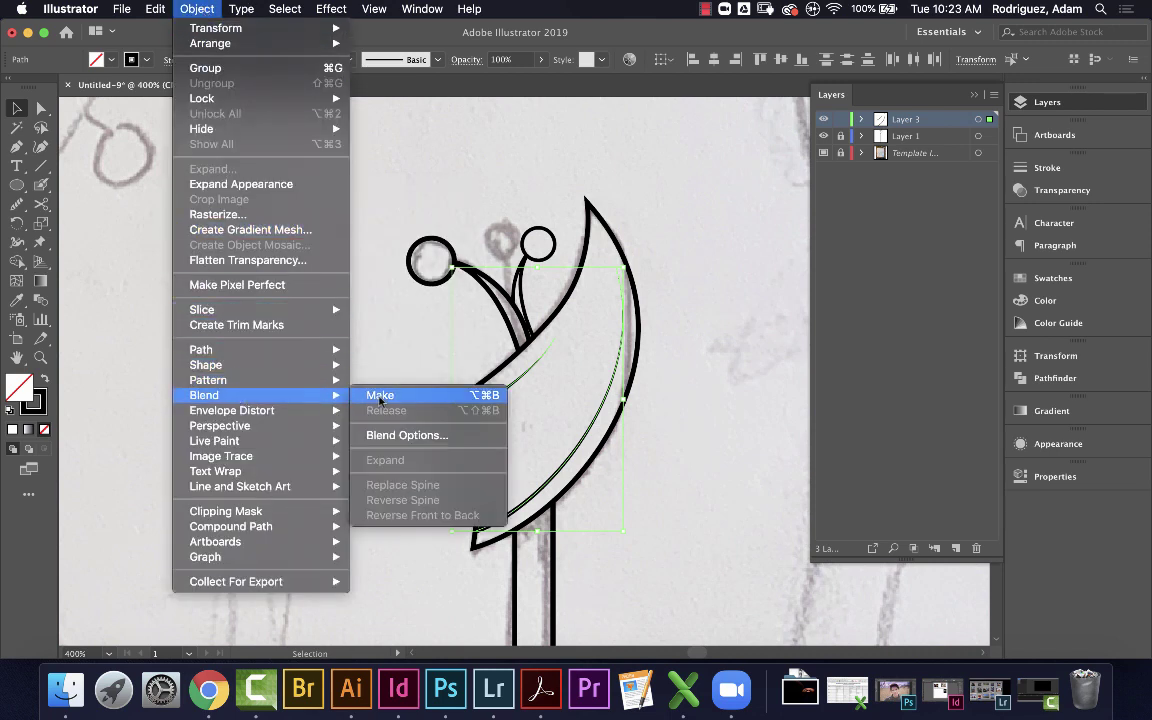
{"action": "left_click", "coordinate": [389, 398]}
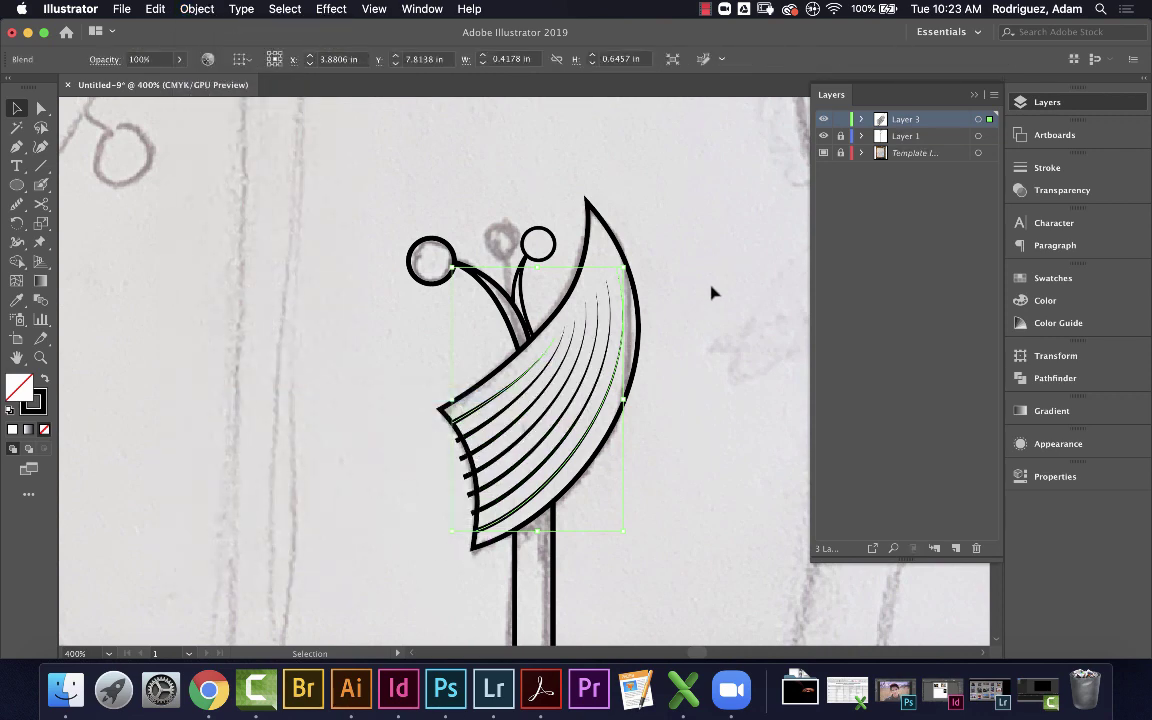
Unlock Layer 1 and move the blended detail lines from Layer 3 onto it
{"action": "left_click", "coordinate": [713, 350]}
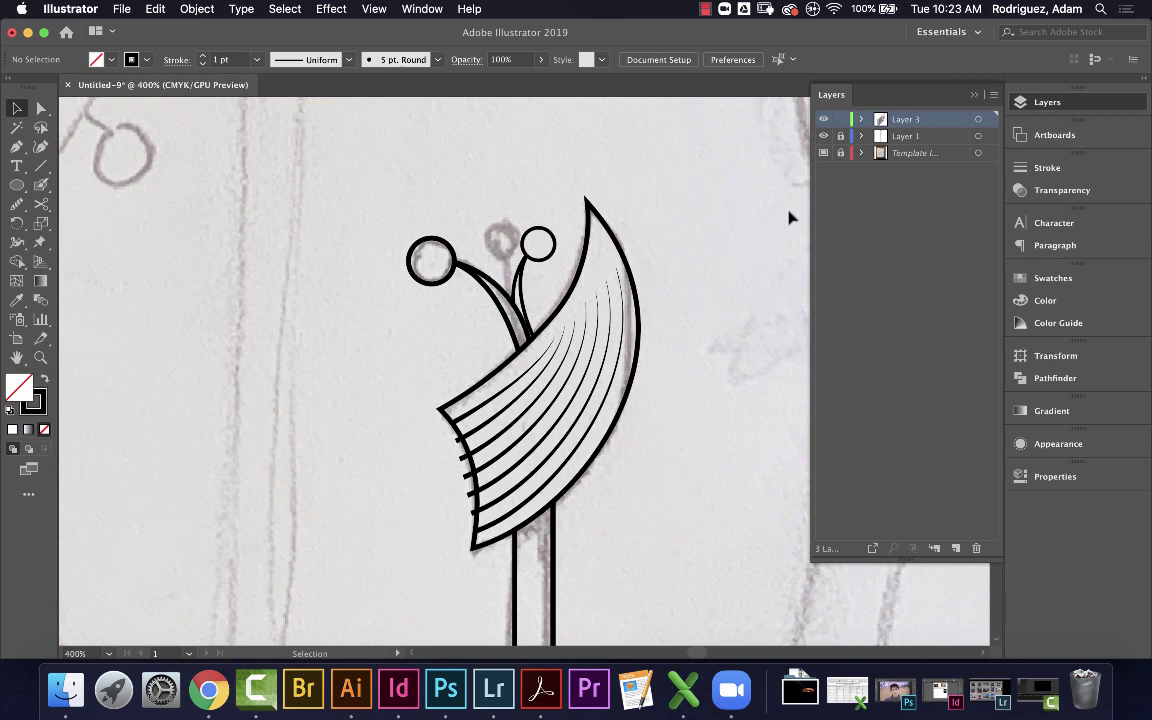
{"action": "key", "text": "super+a"}
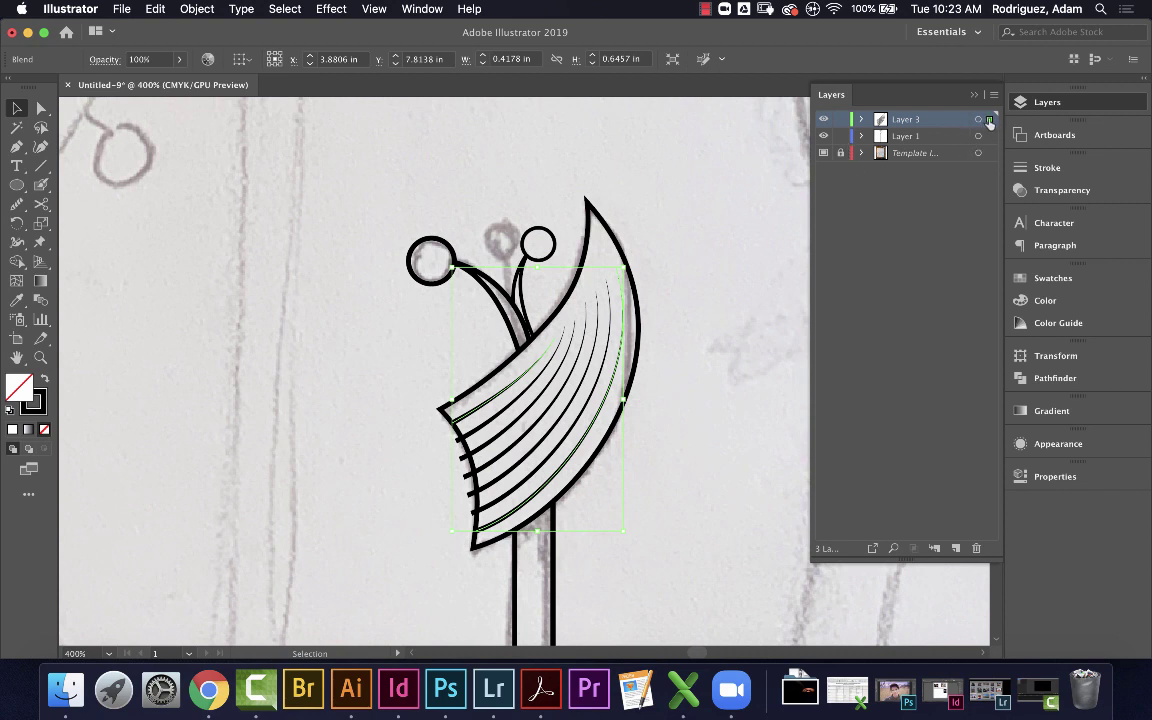
{"action": "left_click_drag", "start_coordinate": [989, 141], "coordinate": [989, 137]}
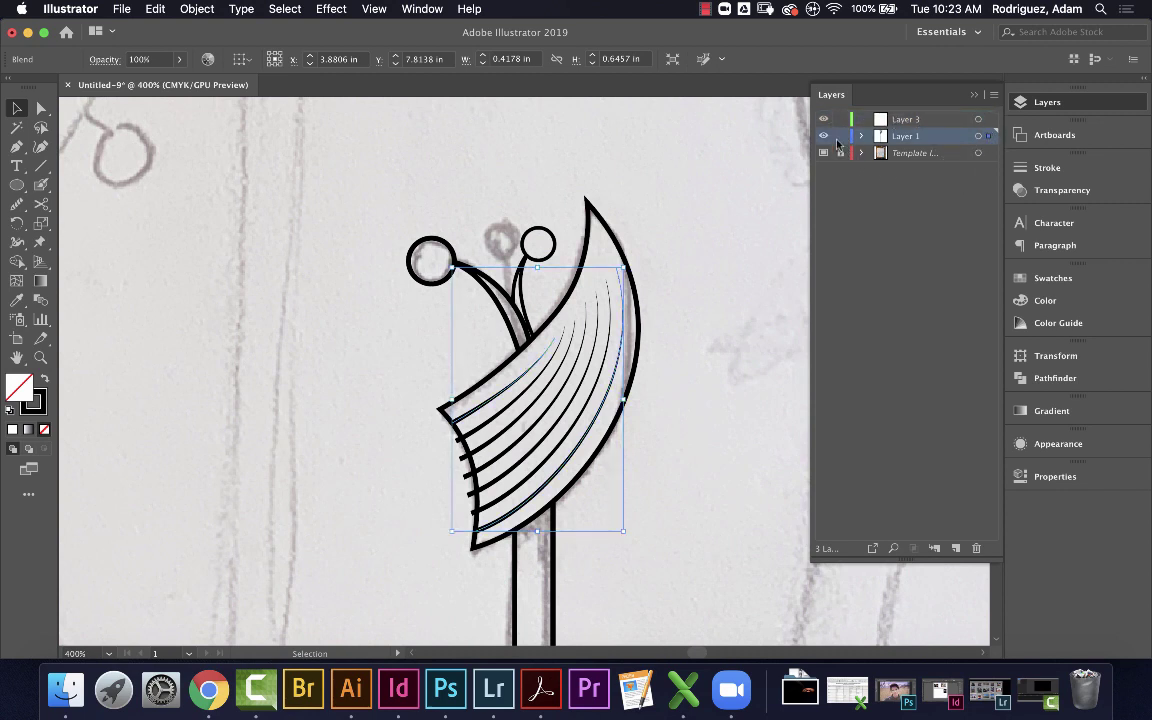
Try to trim the blend lines' ends that overhang the bud outline with the Shape Builder tool
{"action": "key", "text": "super+a"}
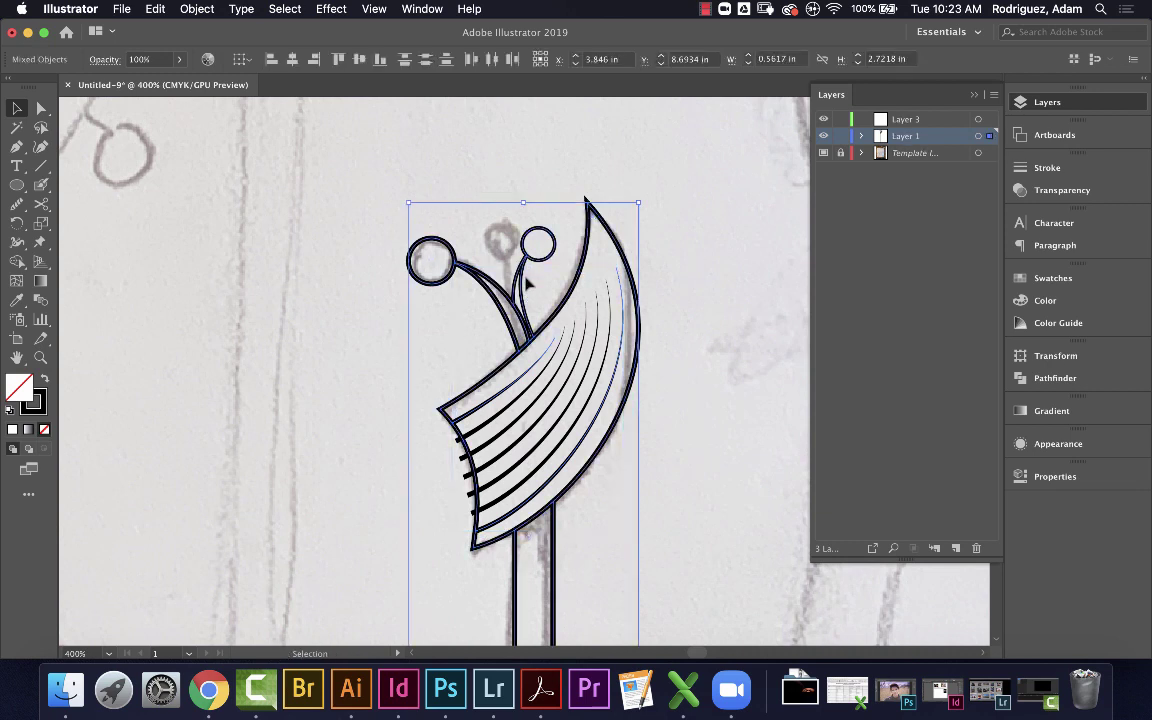
{"action": "left_click", "coordinate": [17, 259]}
{"action": "key", "text": "super+="}
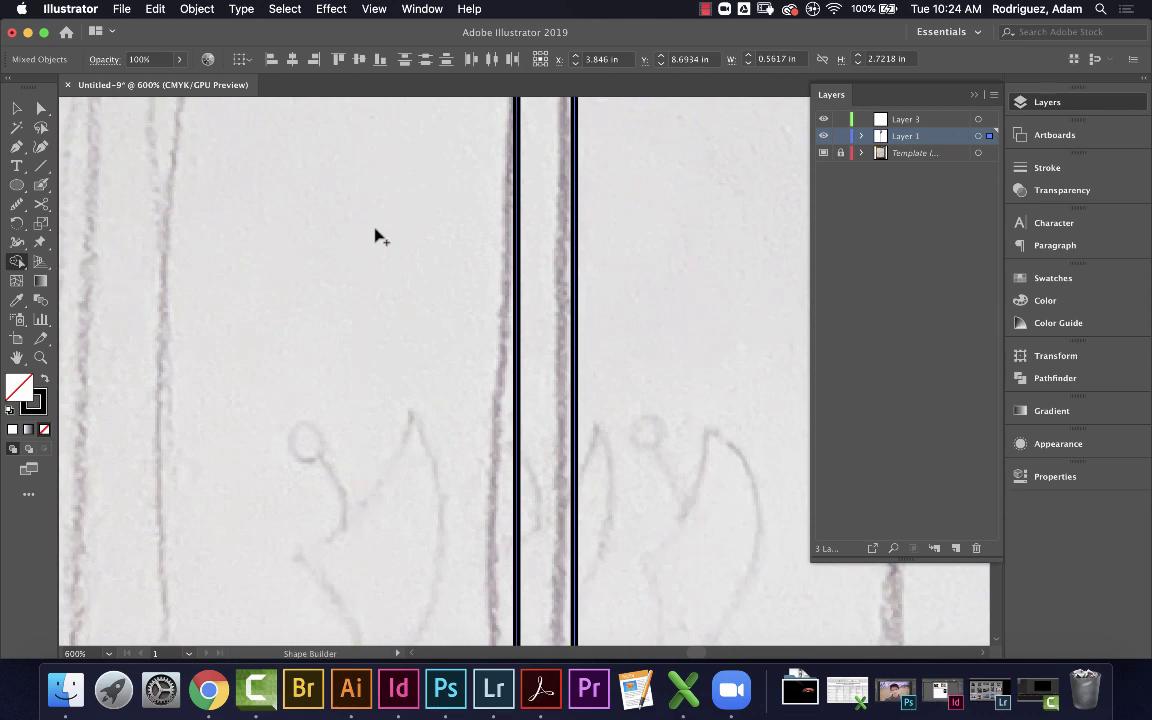
{"action": "mouse_move", "coordinate": [648, 131]}
{"action": "left_mouse_down"}
{"action": "mouse_move", "coordinate": [624, 189]}
{"action": "mouse_move", "coordinate": [513, 215]}
{"action": "mouse_move", "coordinate": [535, 276]}
{"action": "left_mouse_up"}
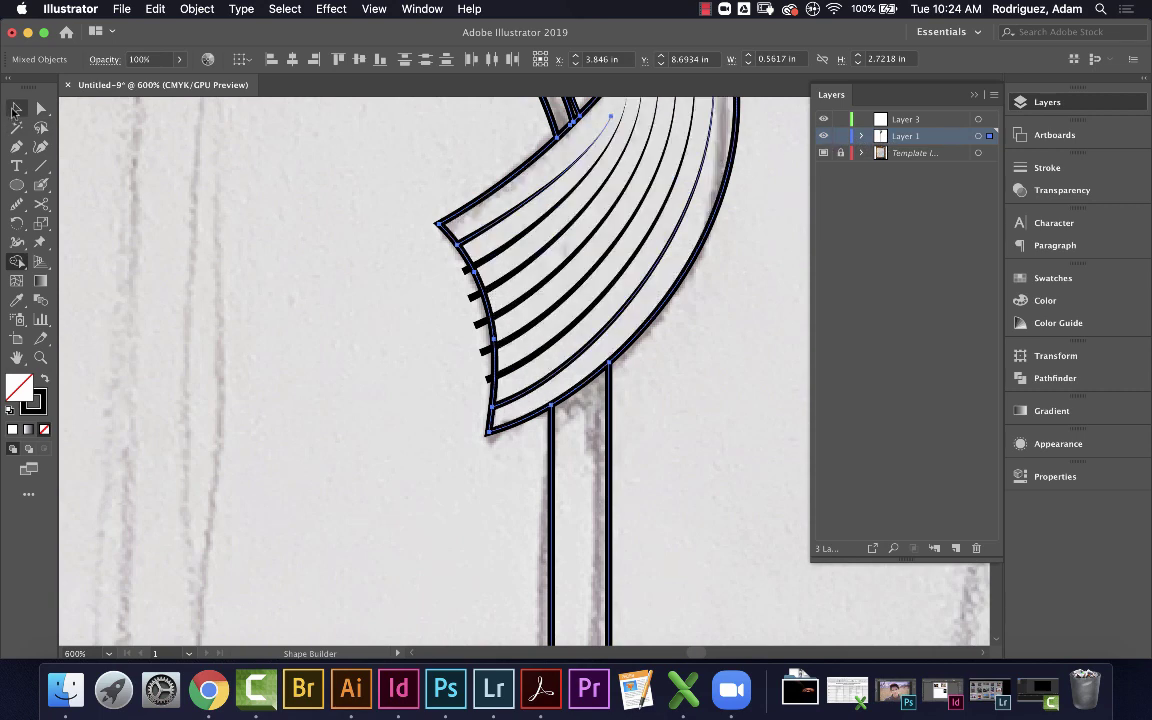
{"action": "left_click", "coordinate": [17, 108]}
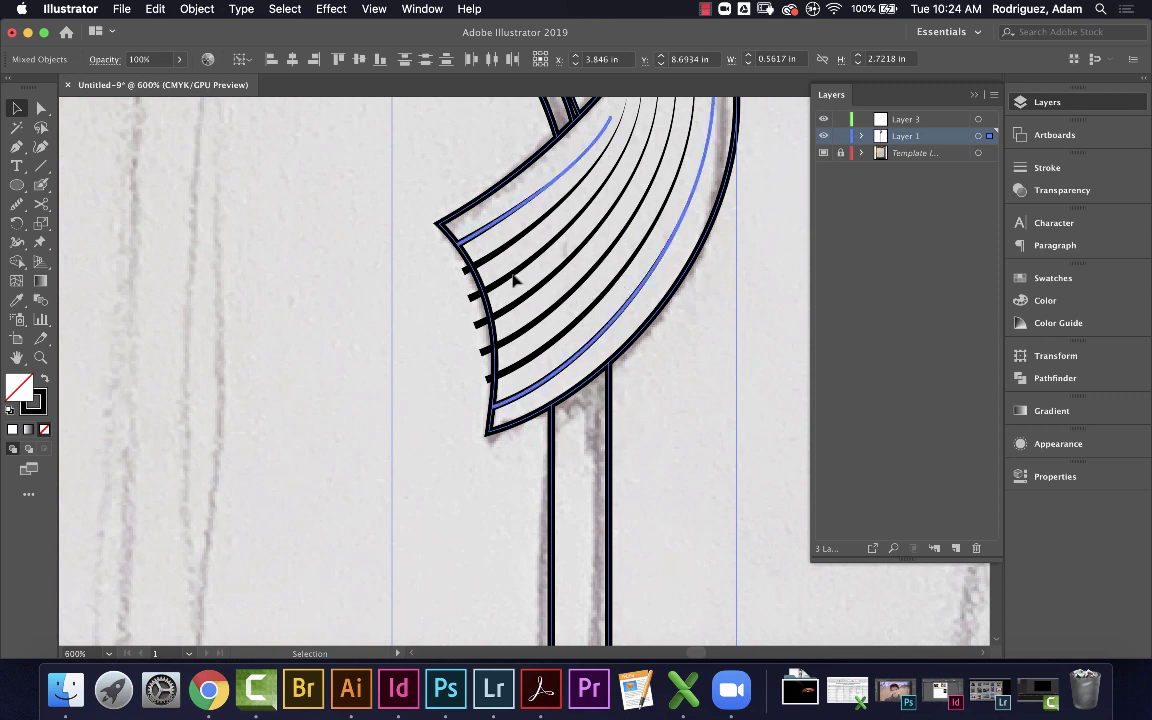
{"action": "left_click_drag", "start_coordinate": [489, 237], "coordinate": [489, 232]}
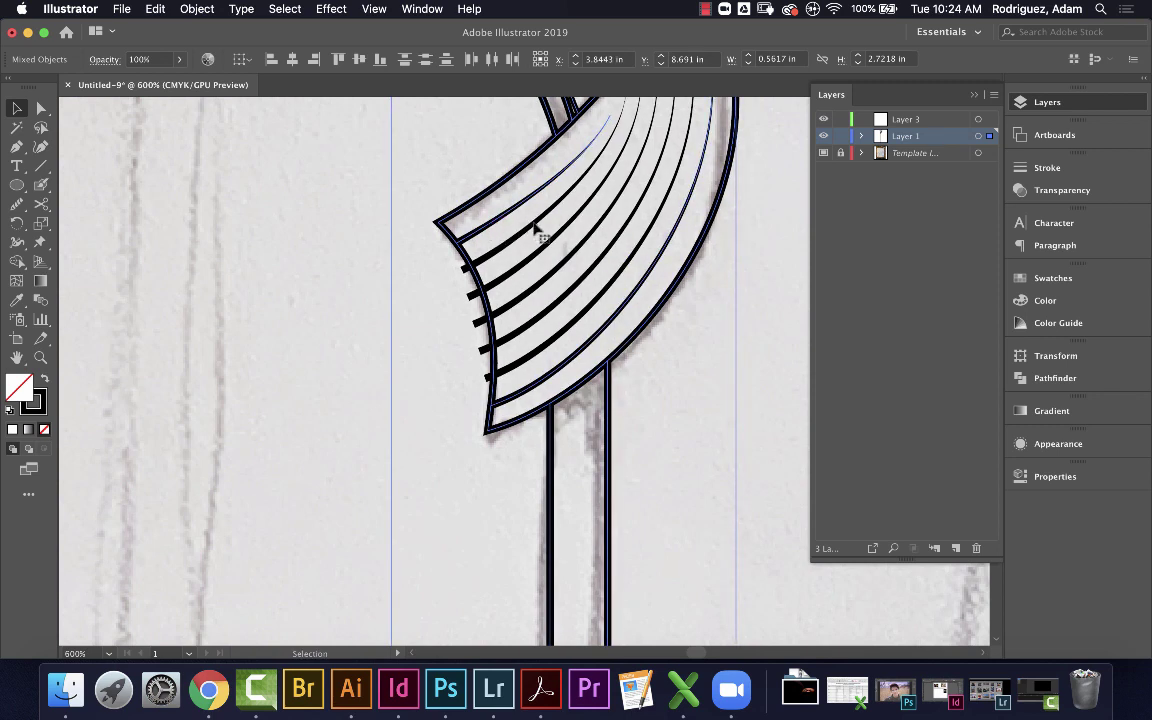
{"action": "key", "text": "super+z"}
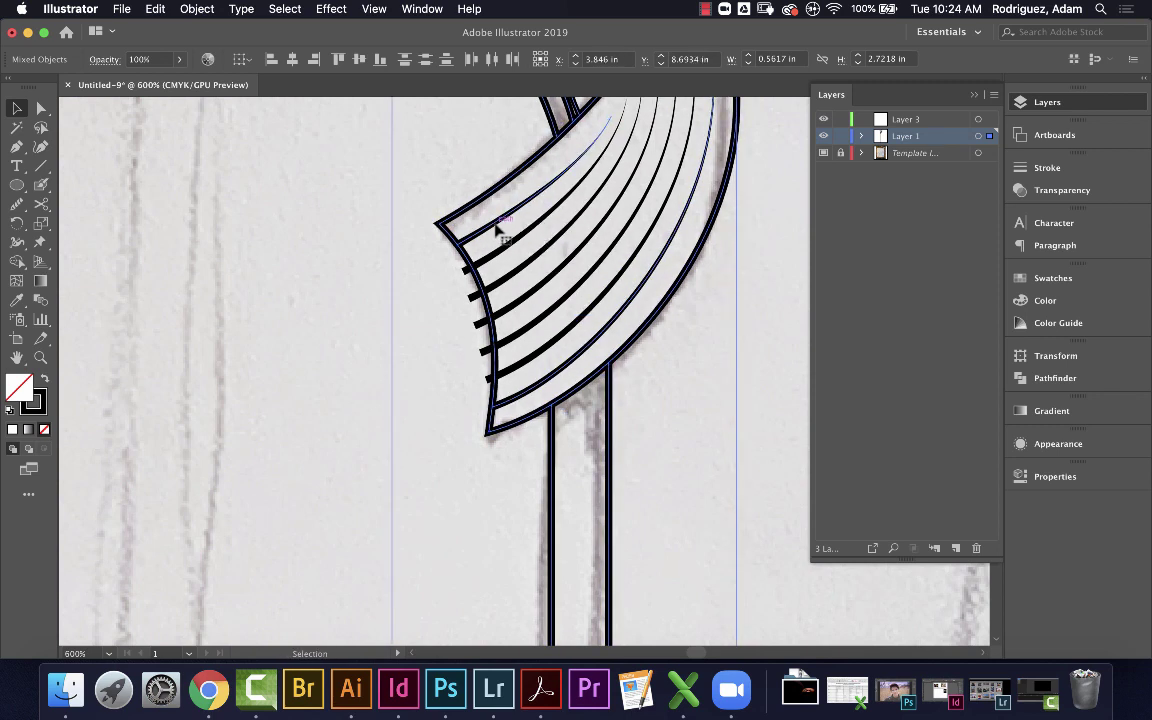
{"action": "left_click", "coordinate": [324, 239]}
Expand the appearance of the blended lines inside the bud, then deselect them
{"action": "left_click", "coordinate": [487, 235]}
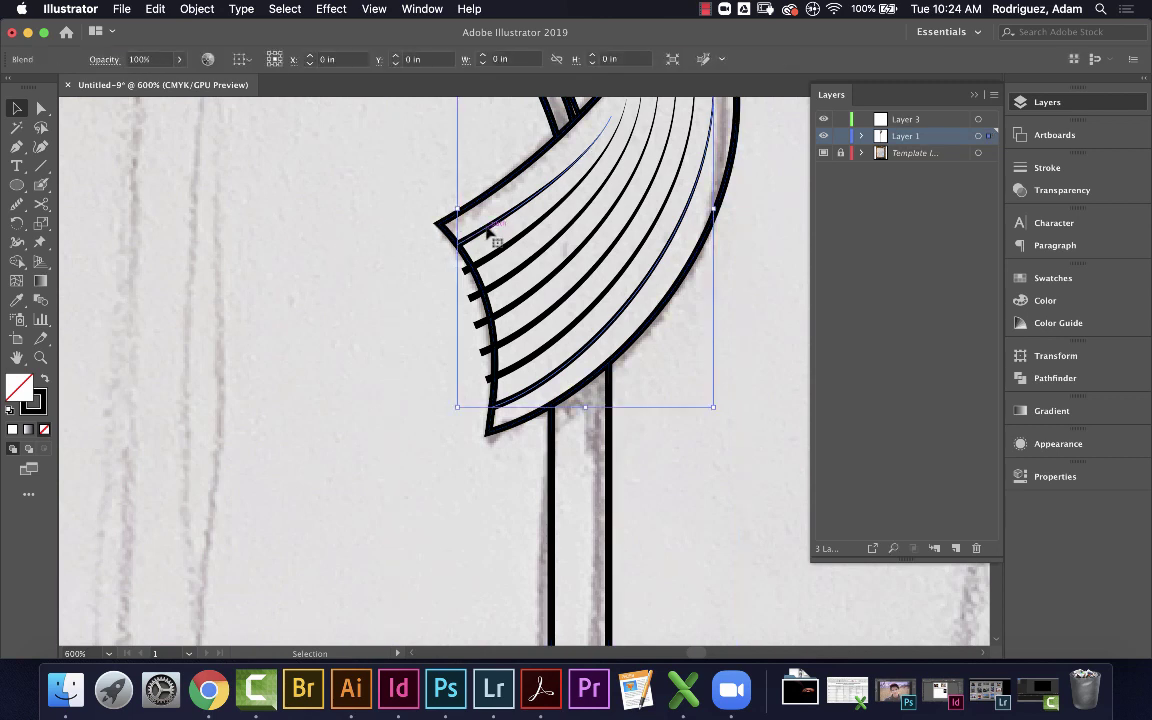
{"action": "left_click", "coordinate": [197, 9]}
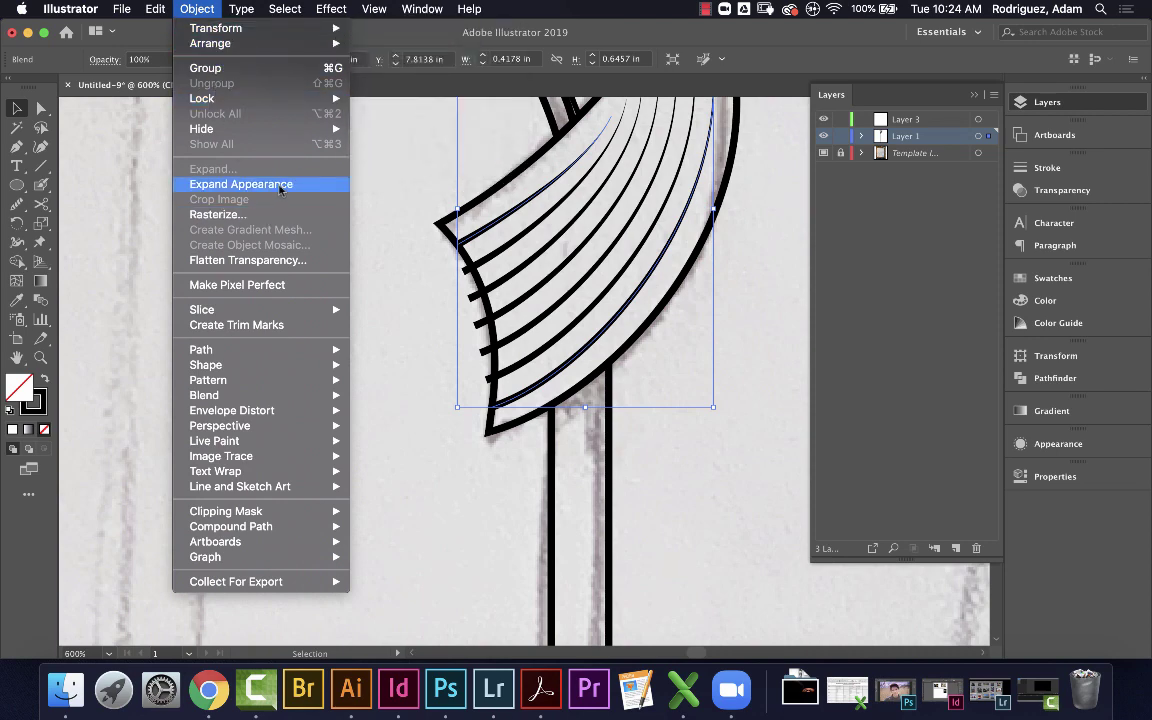
{"action": "left_click", "coordinate": [438, 193]}
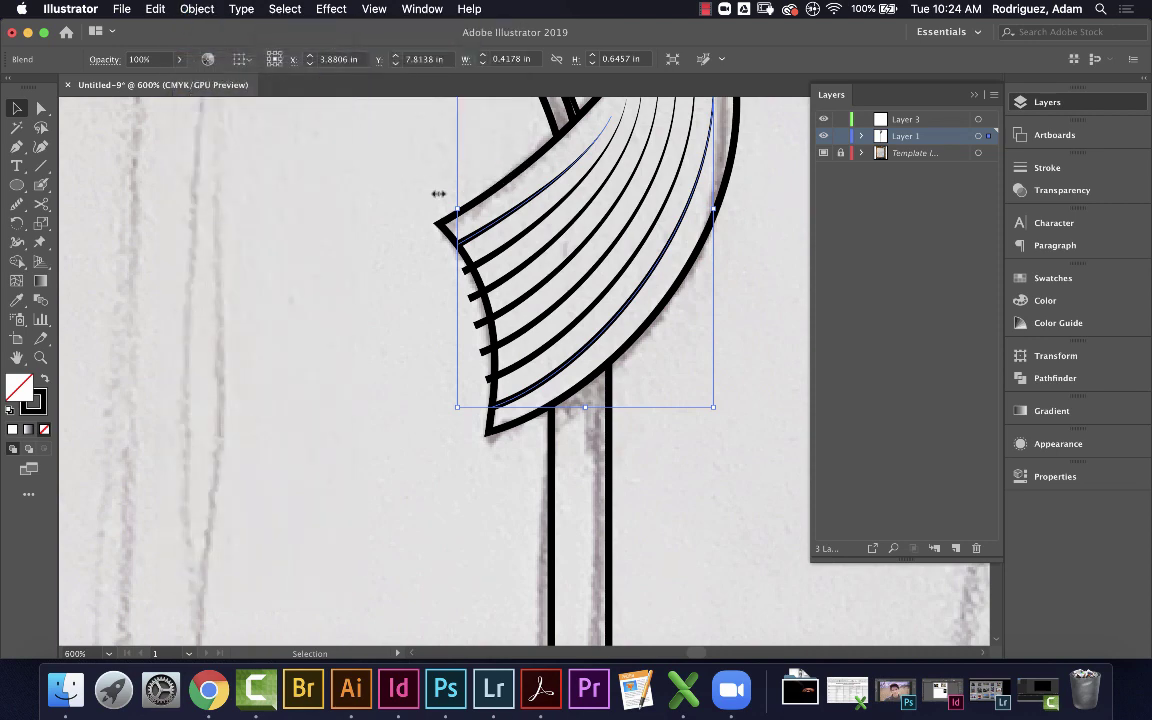
{"action": "left_click", "coordinate": [186, 10]}
{"action": "left_click", "coordinate": [211, 186]}
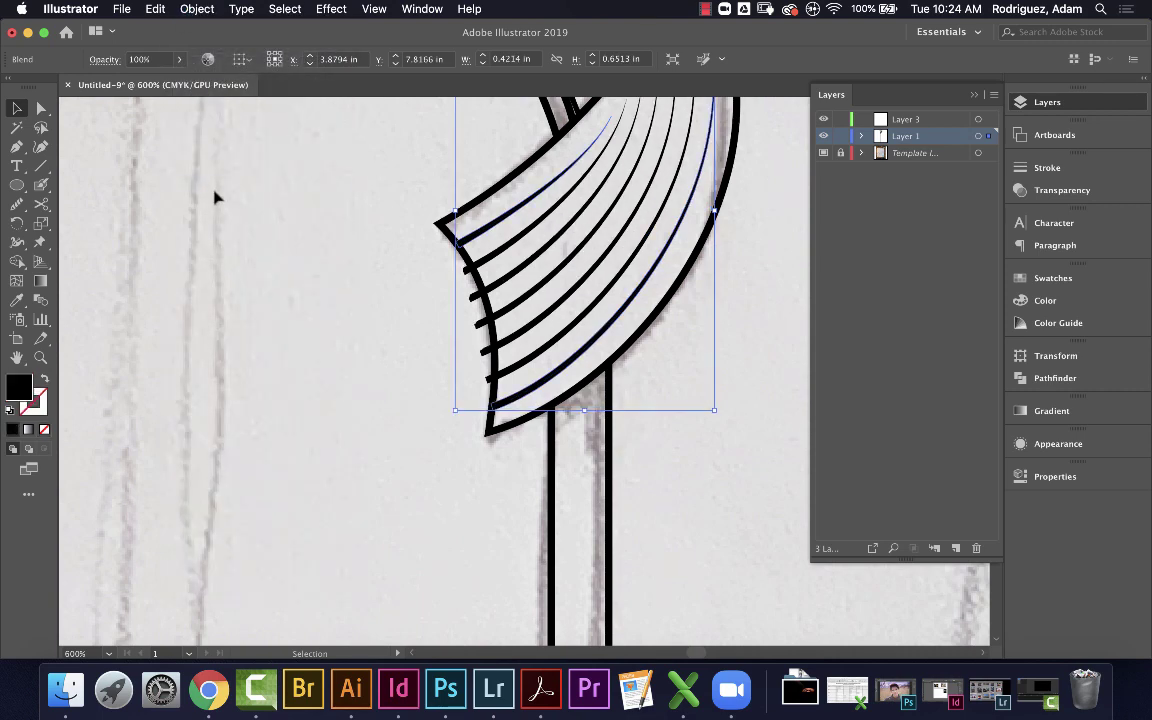
{"action": "left_click", "coordinate": [402, 297]}
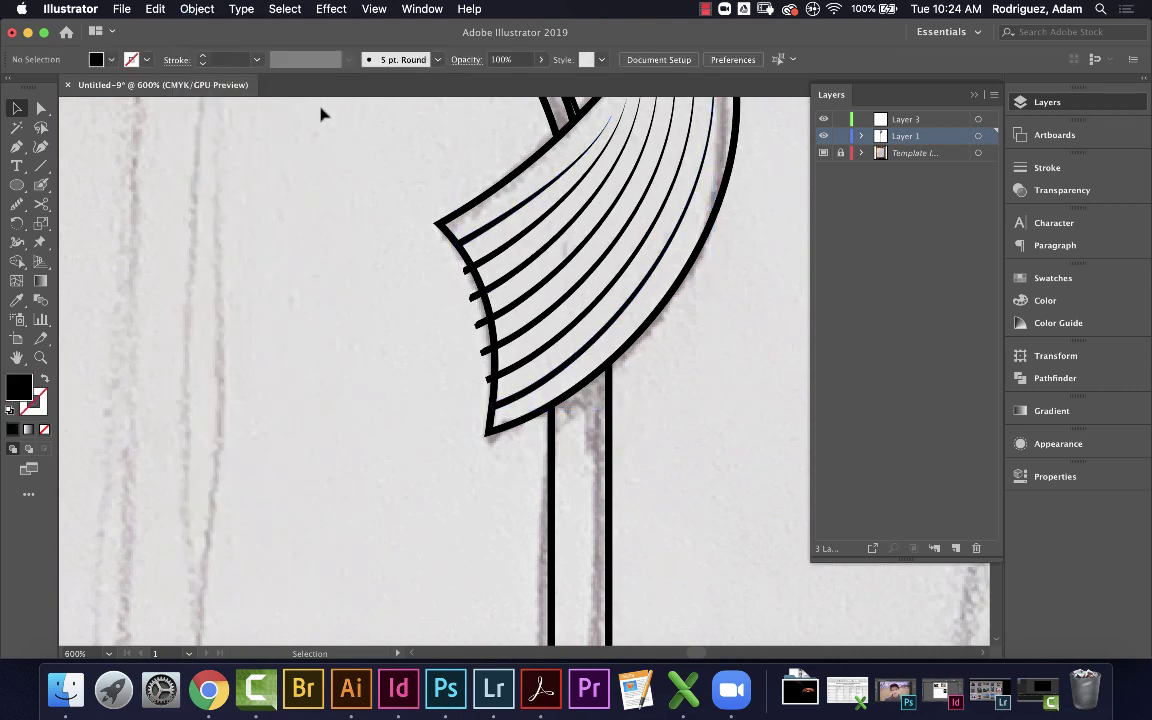
Expand the blend's object and fill into separate line shapes, then deselect them
{"action": "left_click", "coordinate": [478, 229]}
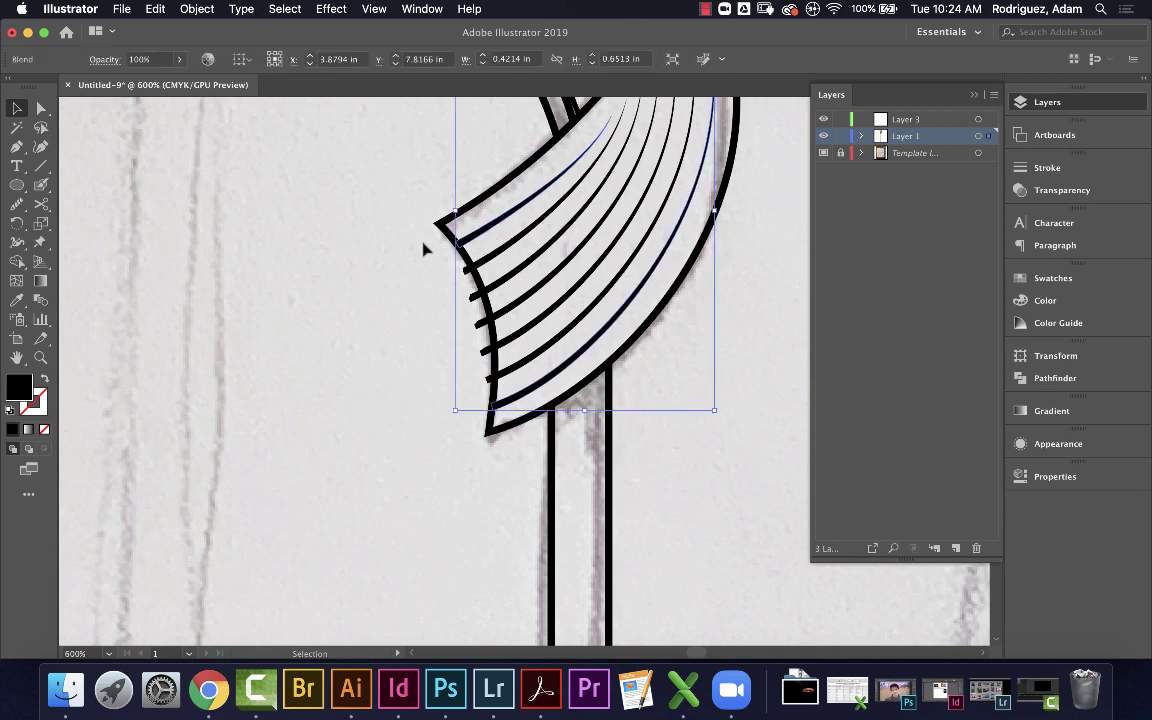
{"action": "left_click", "coordinate": [197, 9]}
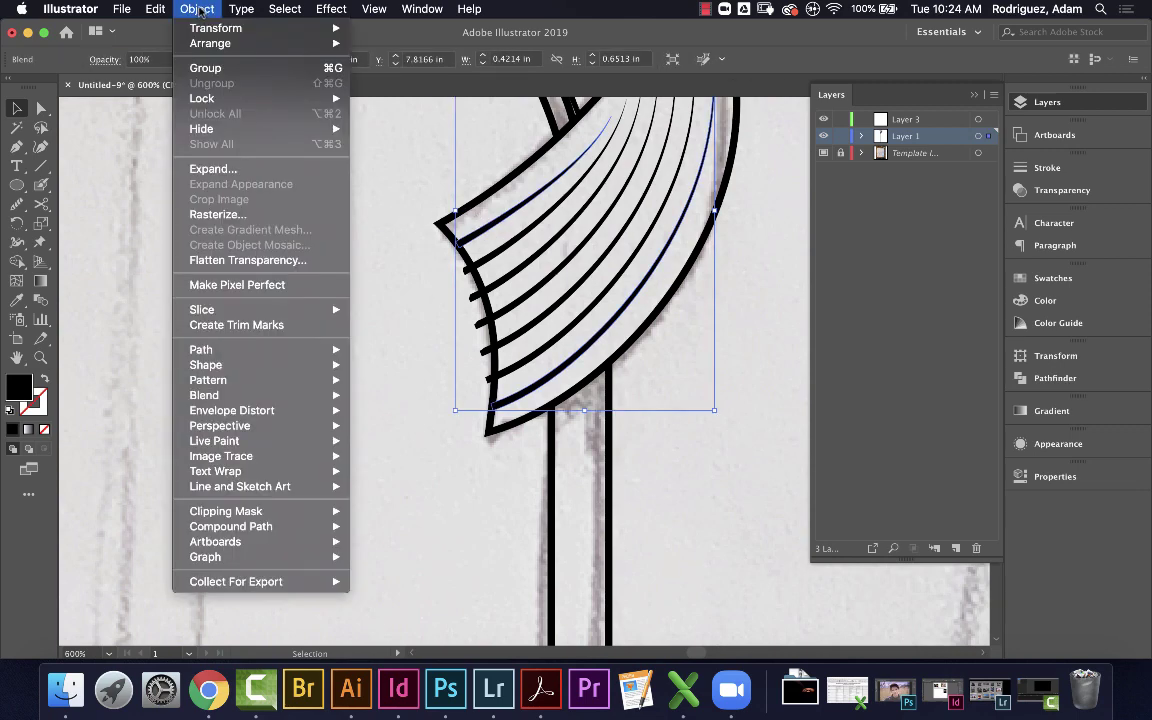
{"action": "left_click", "coordinate": [212, 169]}
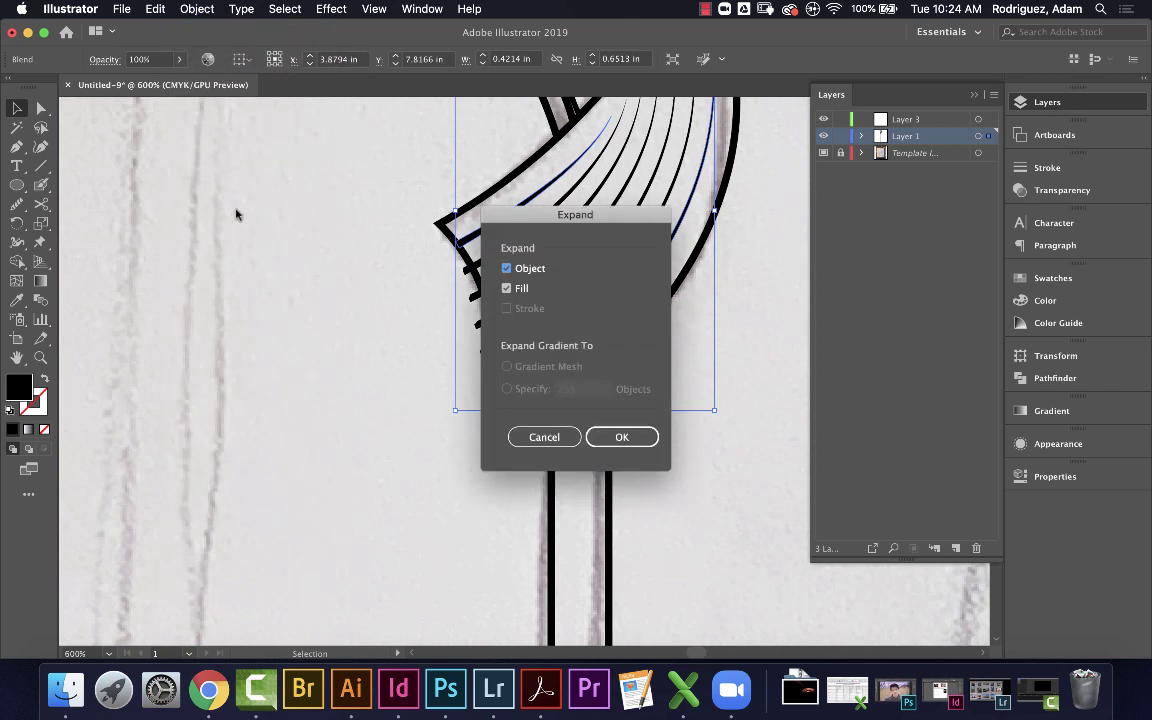
{"action": "left_click", "coordinate": [619, 437]}
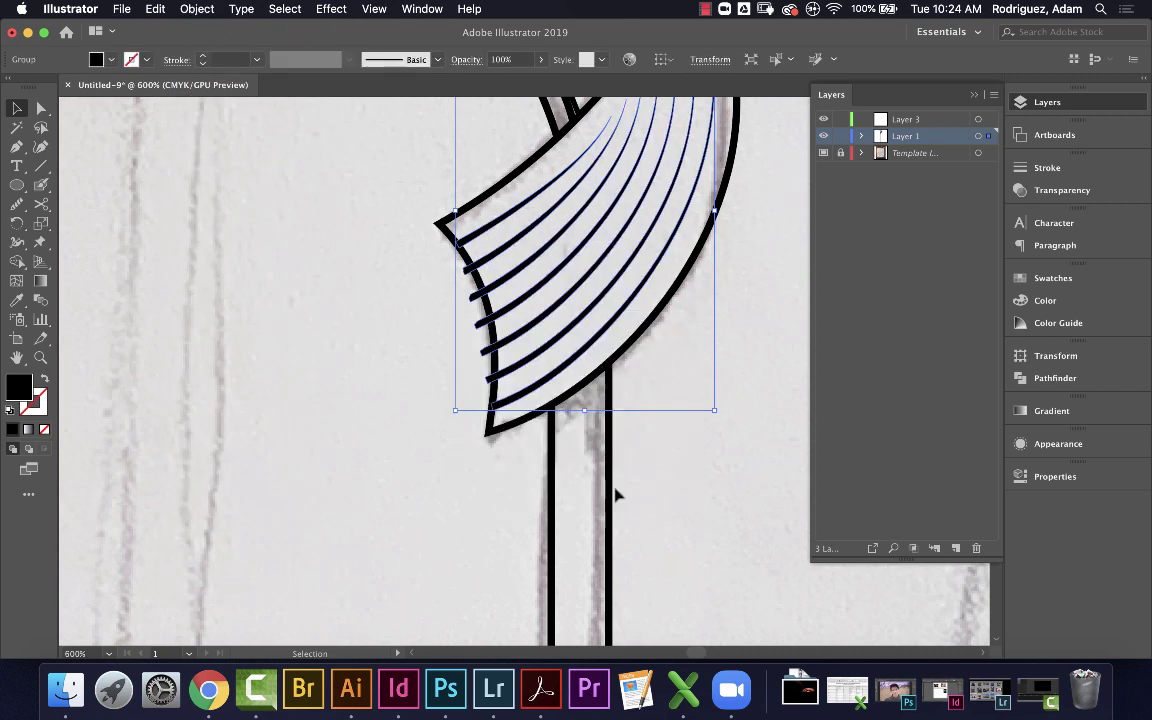
{"action": "left_click", "coordinate": [417, 321]}
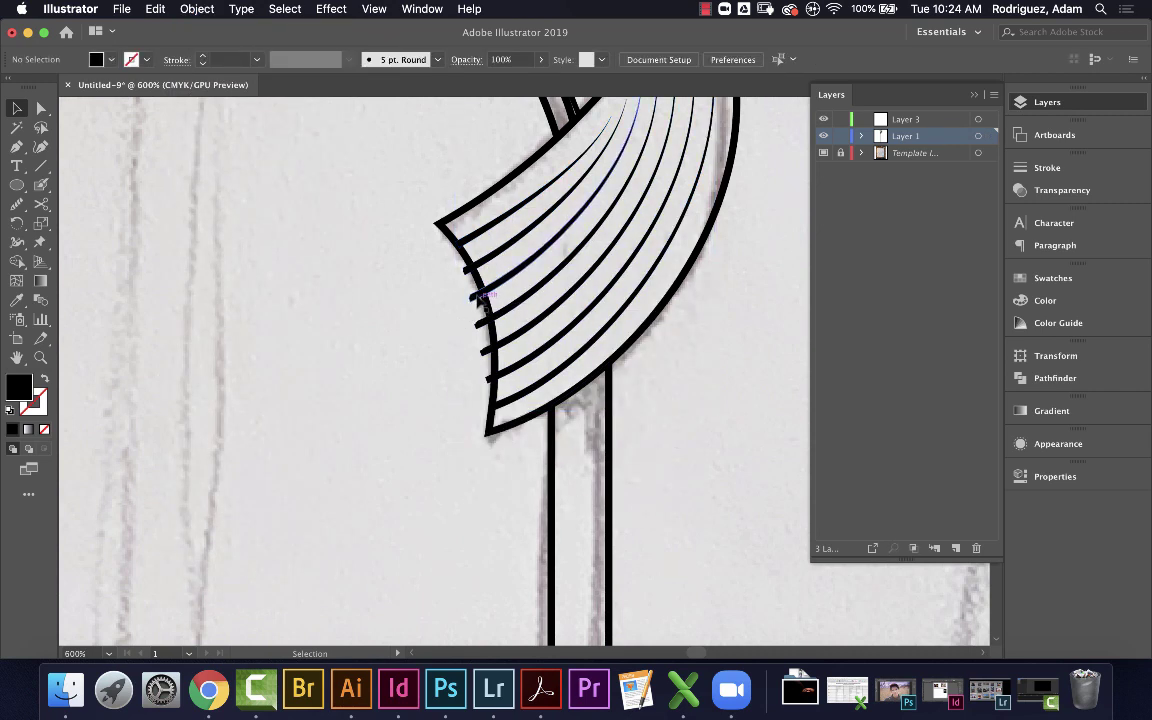
Ungroup the expanded blend lines and select the uppermost line on its own
{"action": "left_click", "coordinate": [533, 394]}
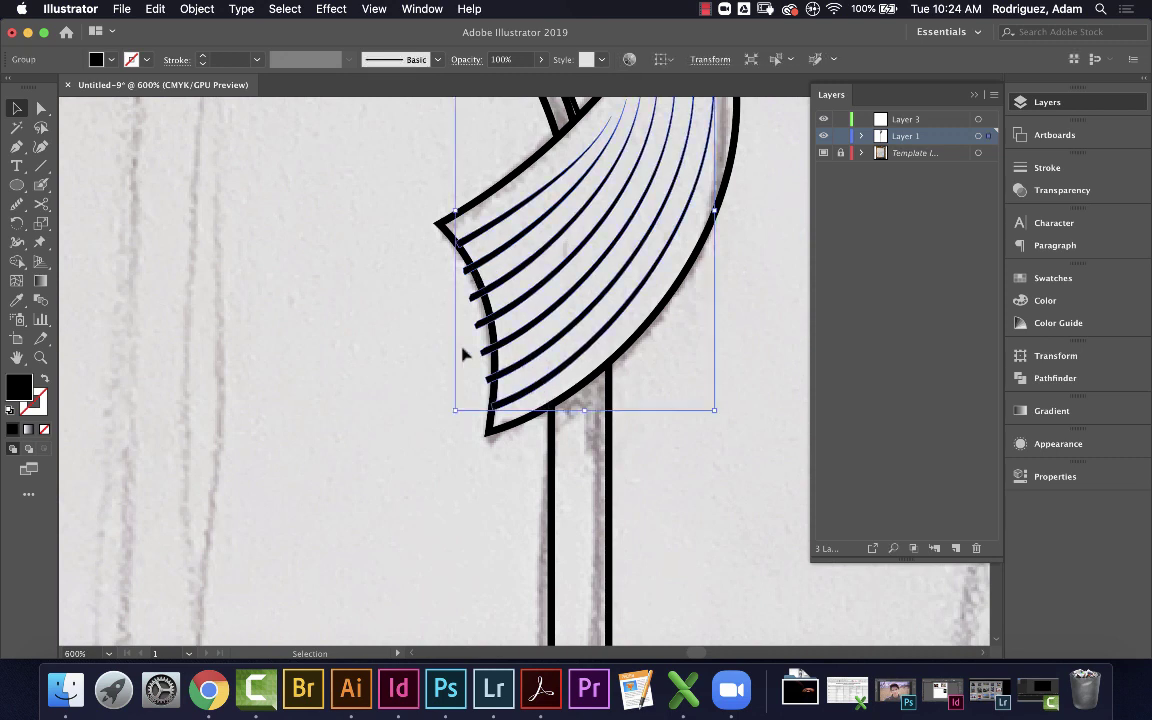
{"action": "left_click", "coordinate": [409, 327]}
{"action": "left_click", "coordinate": [470, 228]}
{"action": "left_click", "coordinate": [205, 8]}
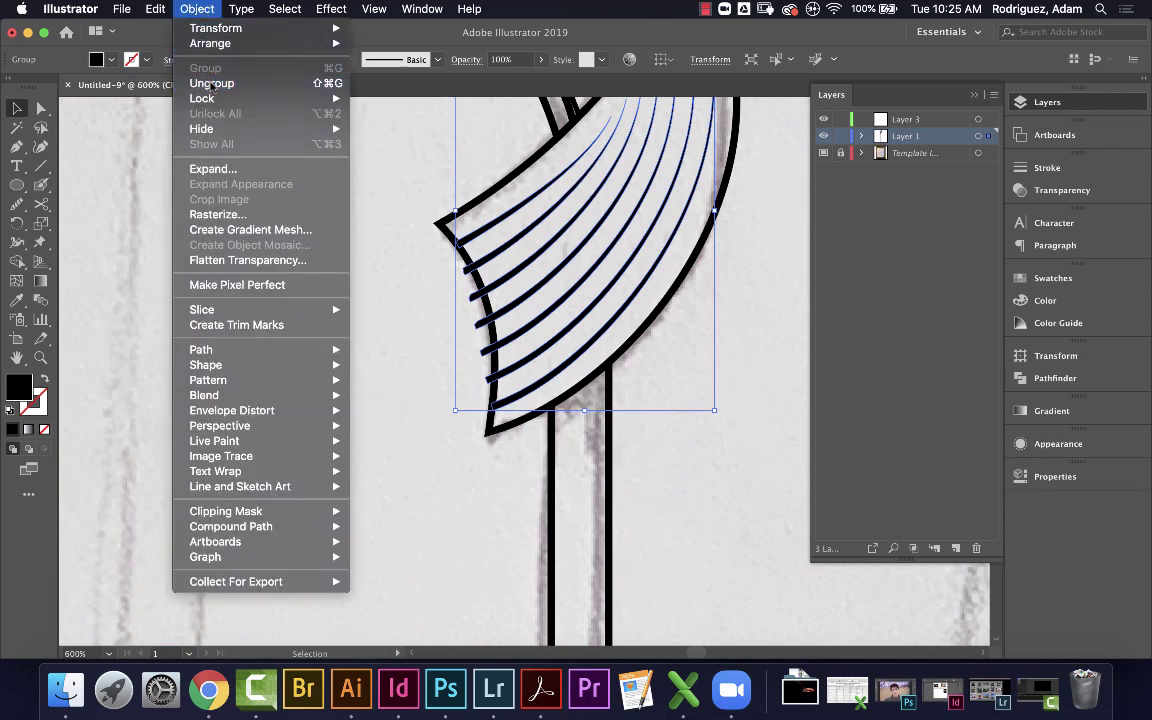
{"action": "left_click", "coordinate": [205, 76]}
{"action": "left_click", "coordinate": [308, 237]}
{"action": "left_click", "coordinate": [197, 9]}
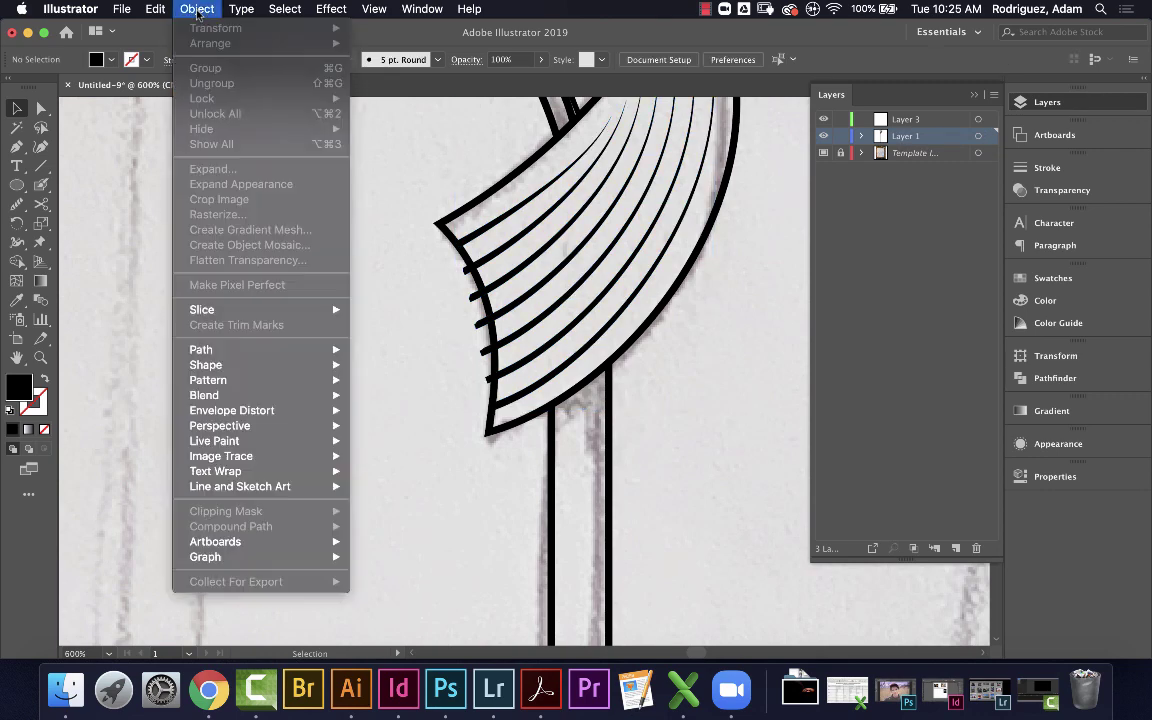
{"action": "key", "text": "Escape"}
{"action": "left_click", "coordinate": [467, 240]}
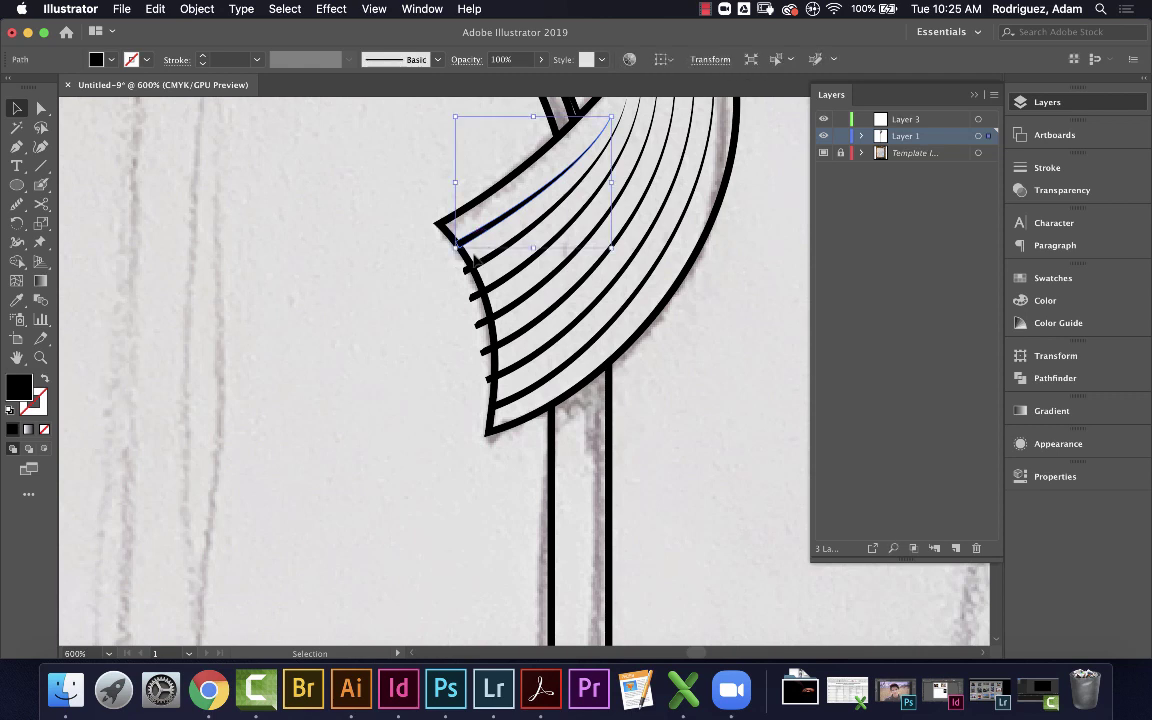
Select all artwork and trim the line ends overhanging the bud's concave edge with the Shape Builder tool, then deselect
{"action": "key", "text": "super+a"}
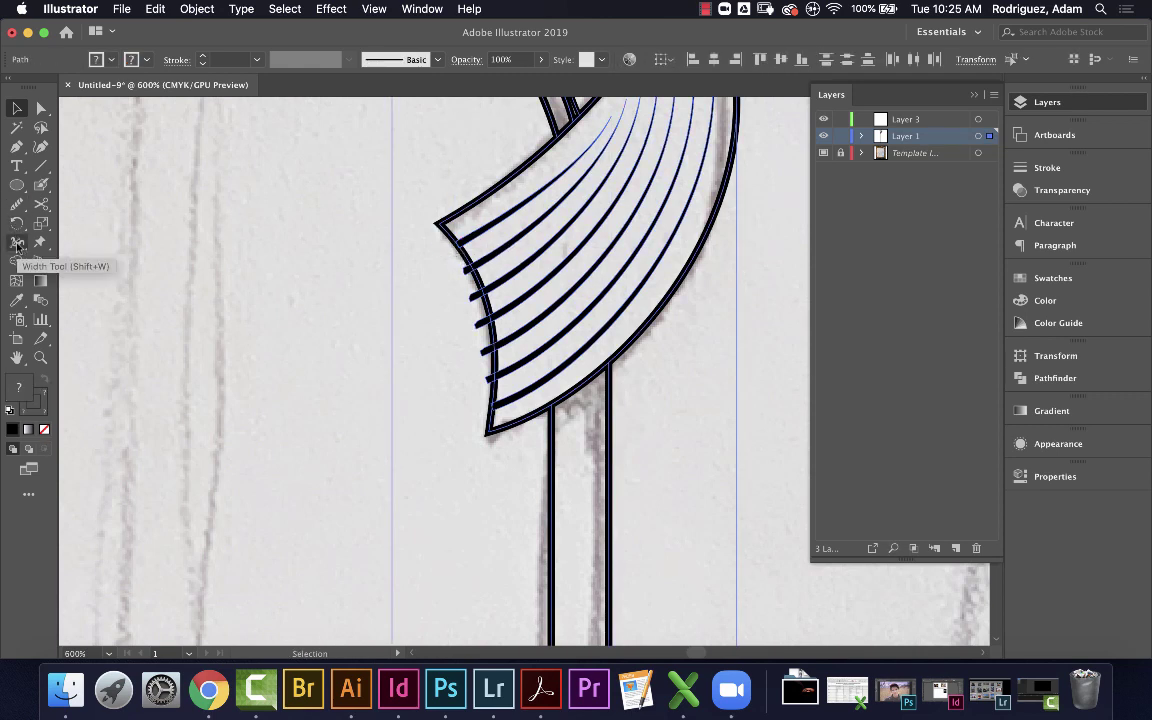
{"action": "left_click", "coordinate": [17, 261]}
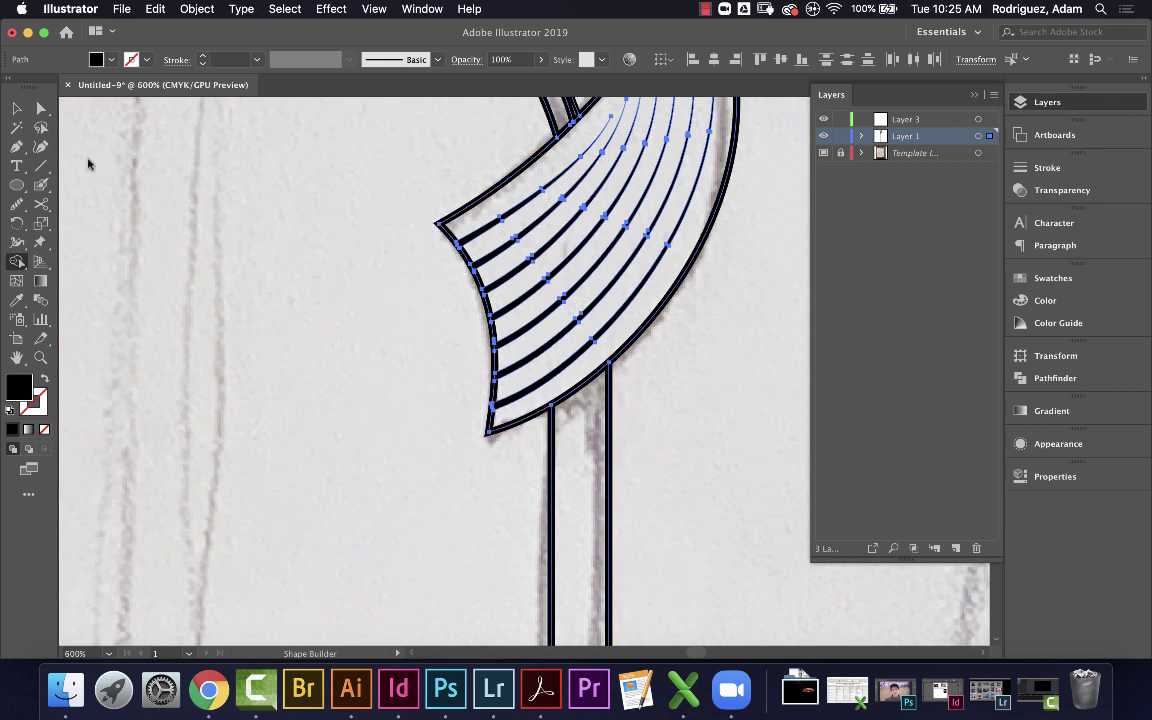
{"action": "left_click", "coordinate": [17, 107]}
{"action": "left_click", "coordinate": [388, 250]}
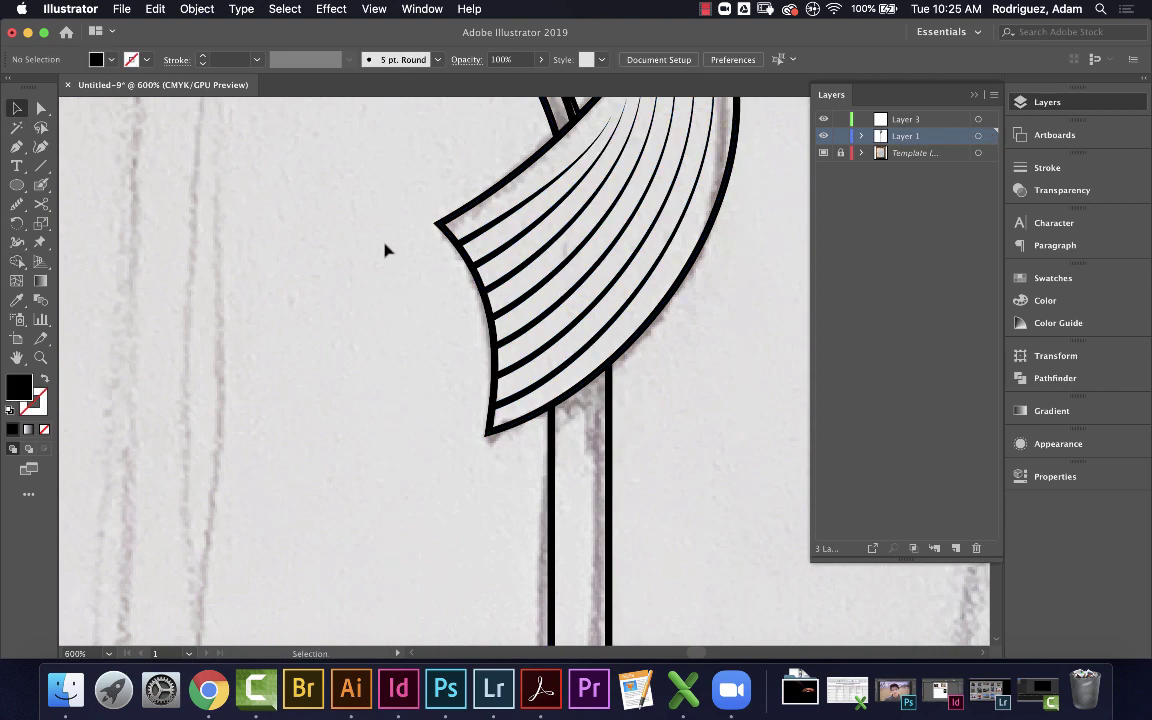
Try swapping fill and stroke on the uppermost detail line and set its stroke weight to 0.5 pt
{"action": "key", "text": "super+minus"}
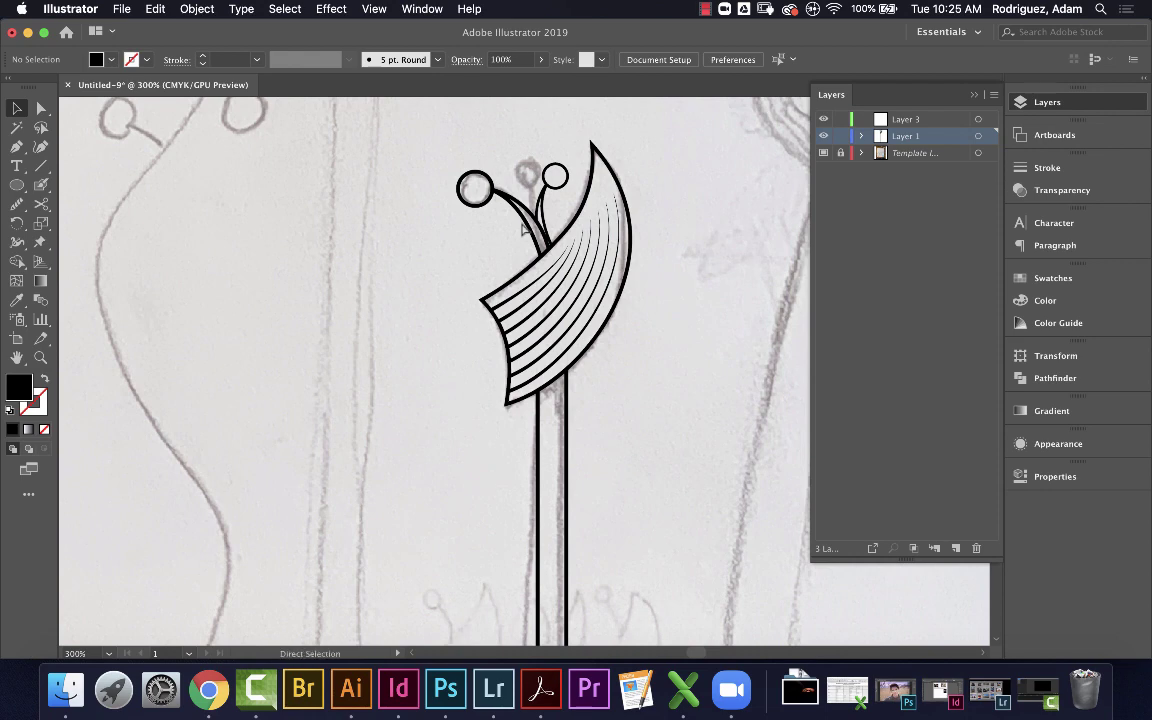
{"action": "key", "text": "super+plus"}
{"action": "key", "text": "super+plus"}
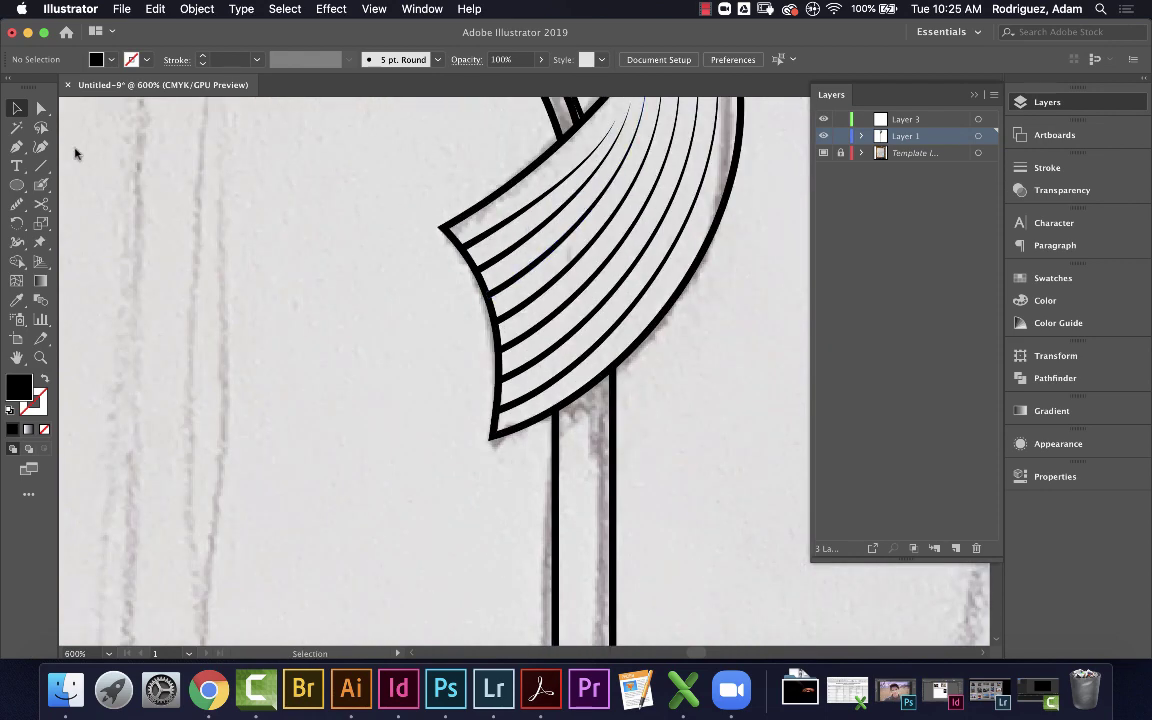
{"action": "left_click", "coordinate": [17, 108]}
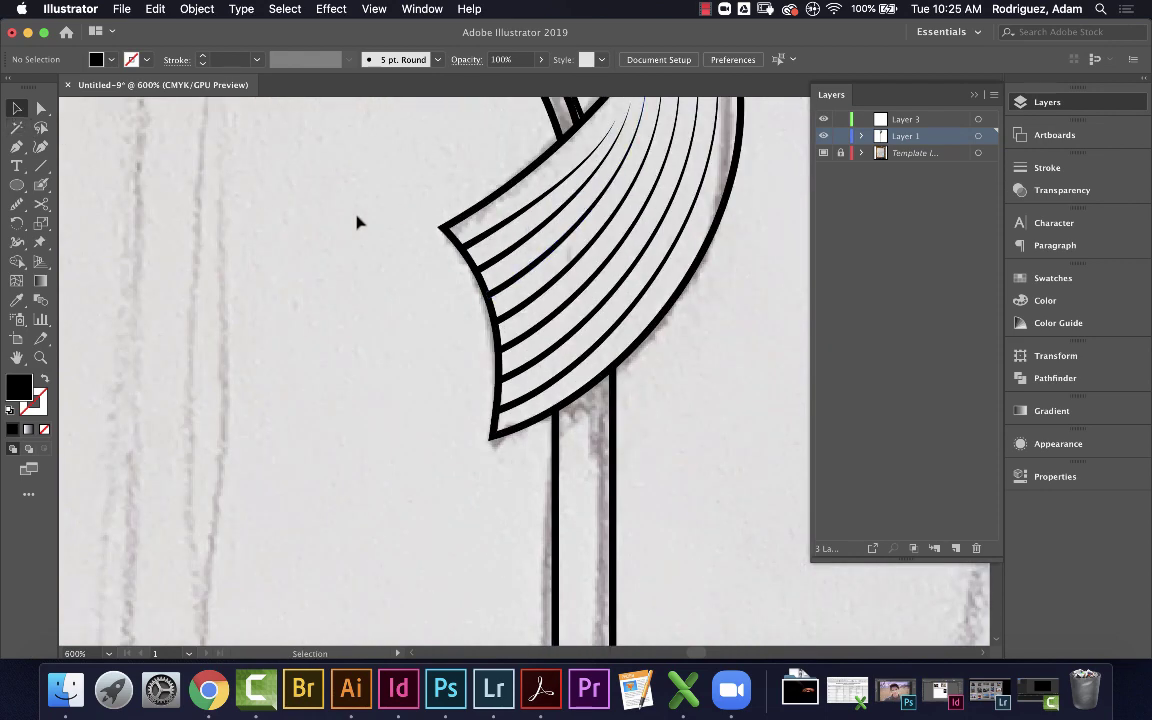
{"action": "left_click", "coordinate": [500, 230]}
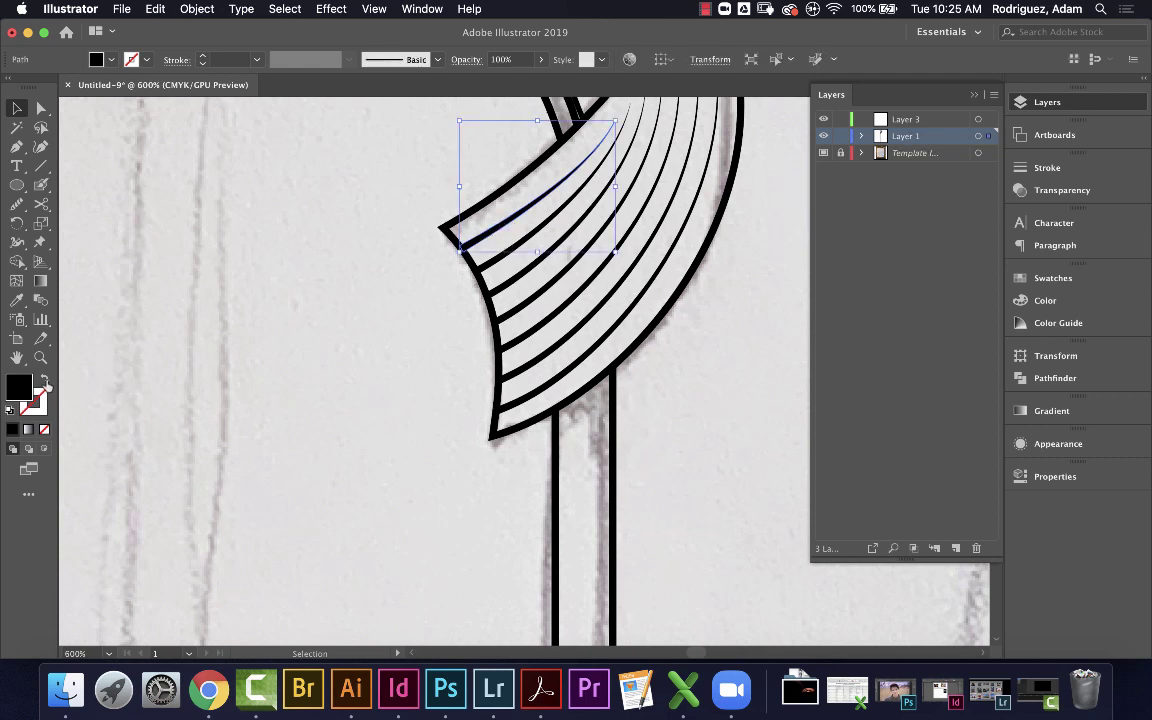
{"action": "left_click", "coordinate": [46, 384]}
{"action": "left_click", "coordinate": [45, 383]}
{"action": "left_click", "coordinate": [45, 383]}
{"action": "left_click", "coordinate": [202, 64]}
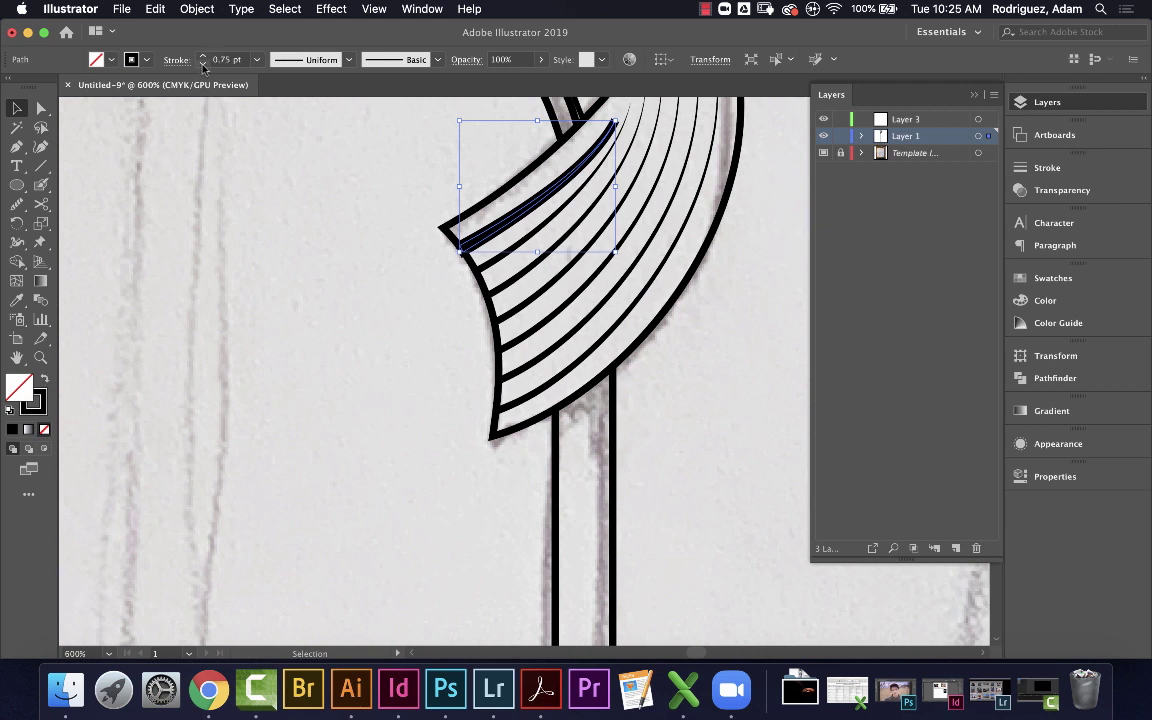
{"action": "left_click", "coordinate": [201, 64]}
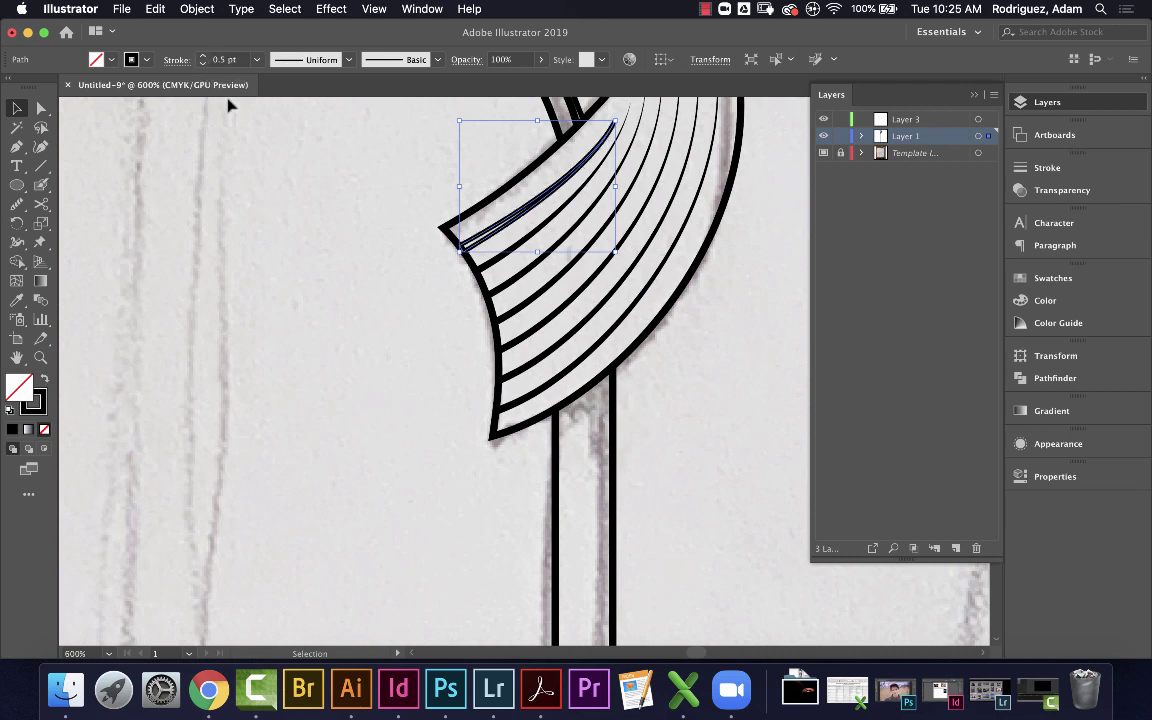
{"action": "left_click", "coordinate": [394, 333]}
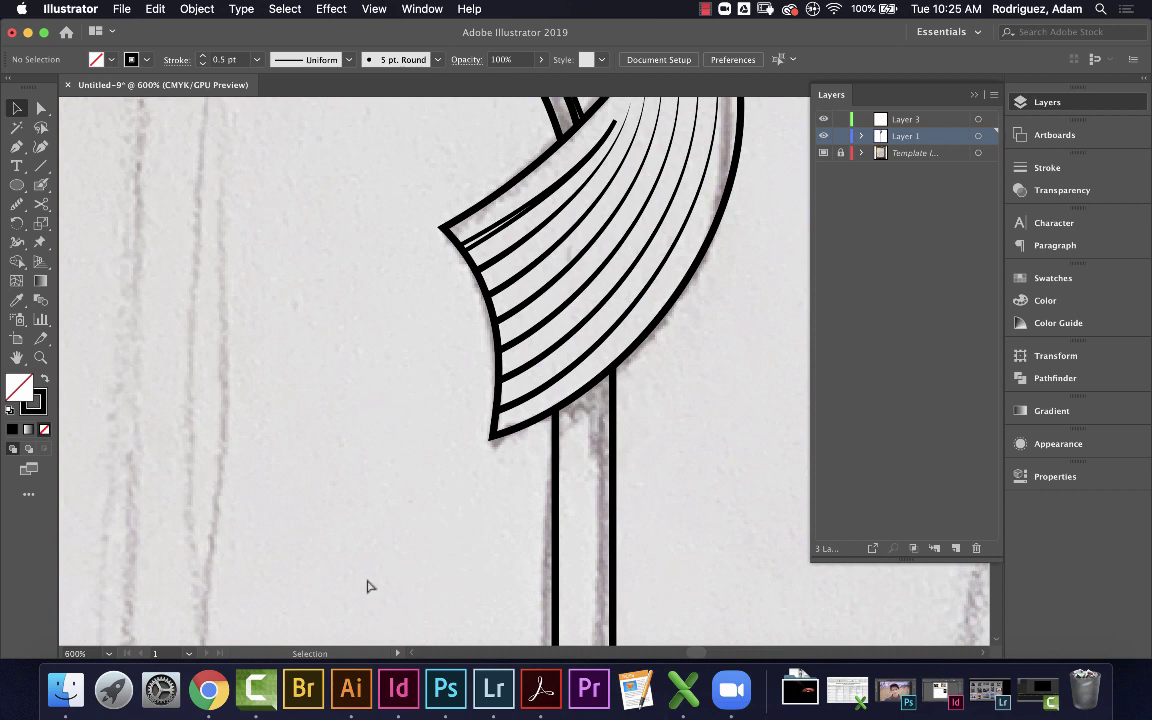
Undo the fill, stroke and weight changes on the uppermost detail line and return to the Selection tool
{"action": "key", "text": "super+z"}
{"action": "key", "text": "super+z"}
{"action": "key", "text": "super+z"}
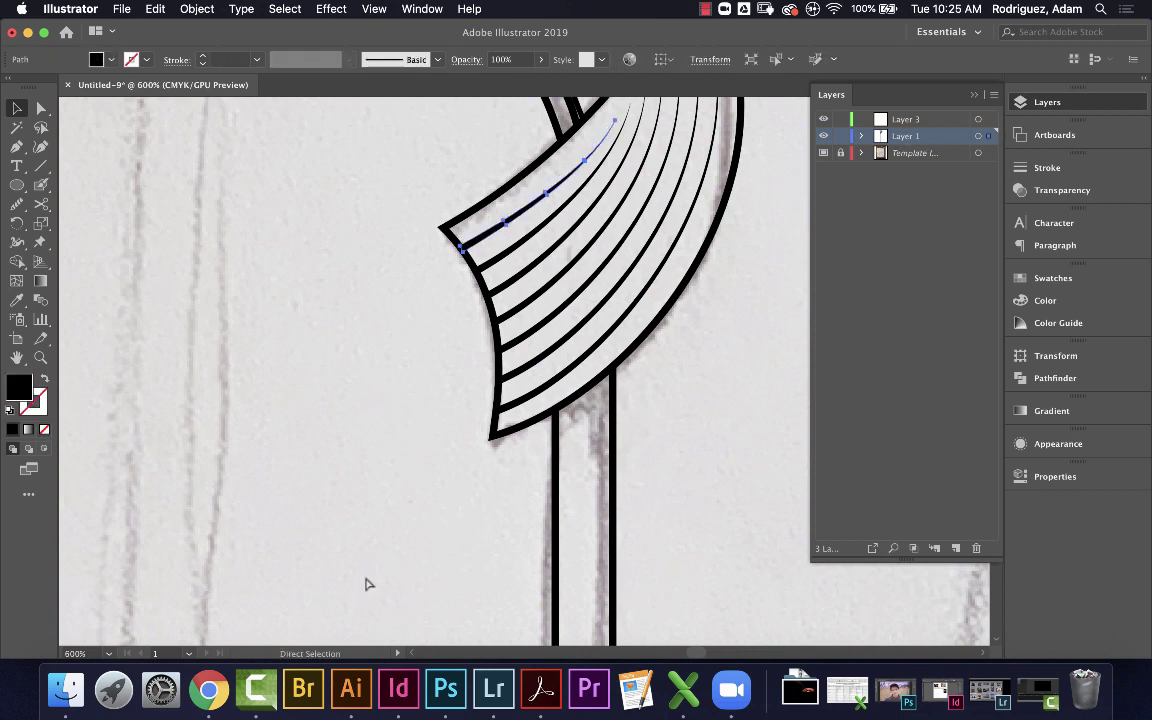
{"action": "key", "text": "v"}
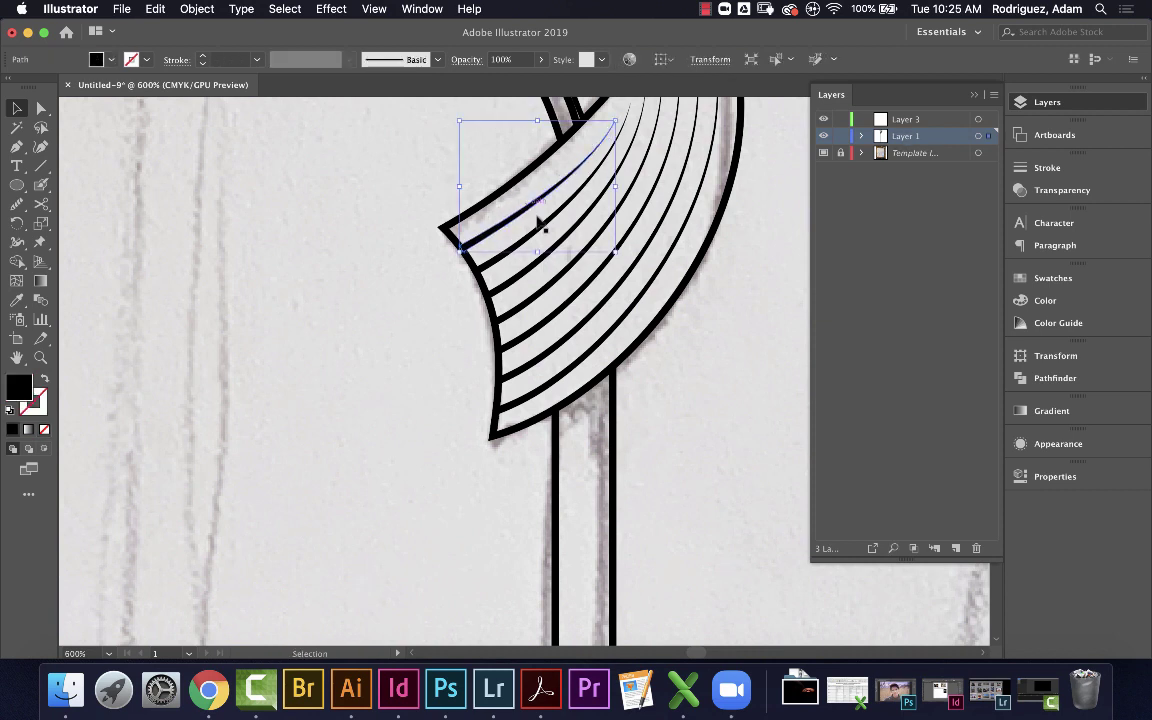
Select the complete bud with its stem and stamens and group all of its paths
{"action": "left_click", "coordinate": [150, 185]}
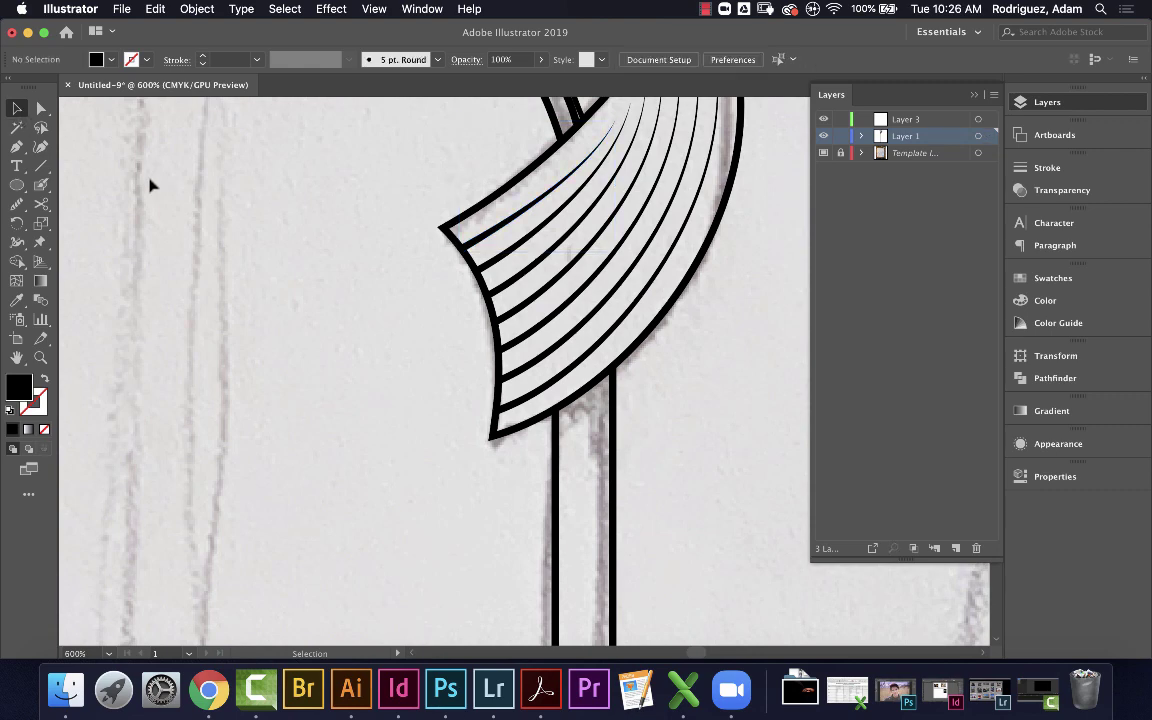
{"action": "key", "text": "super+0"}
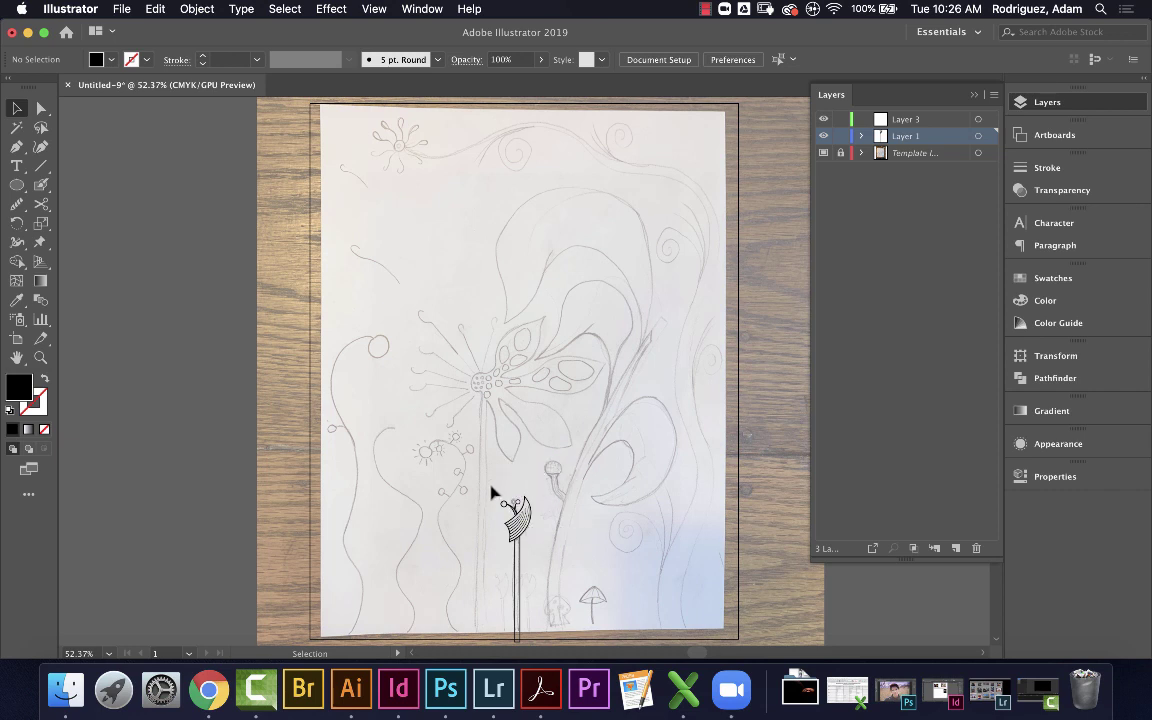
{"action": "left_click", "coordinate": [537, 562]}
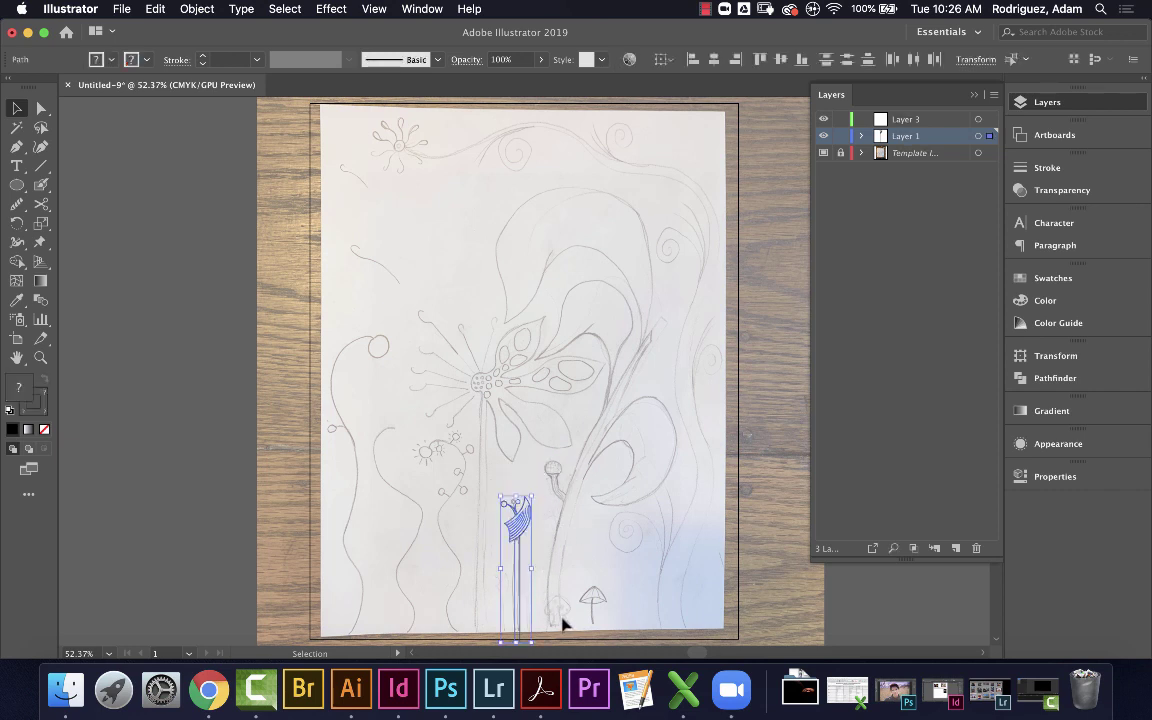
{"action": "key", "text": "super+equal"}
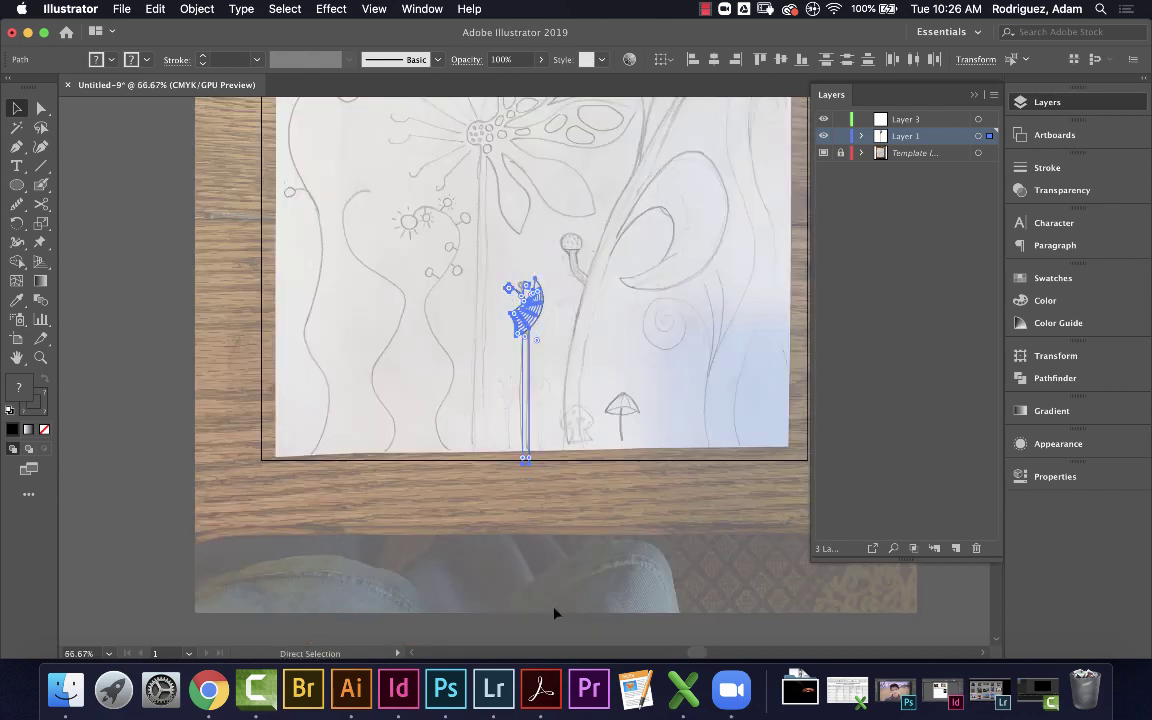
{"action": "key", "text": "super+g"}
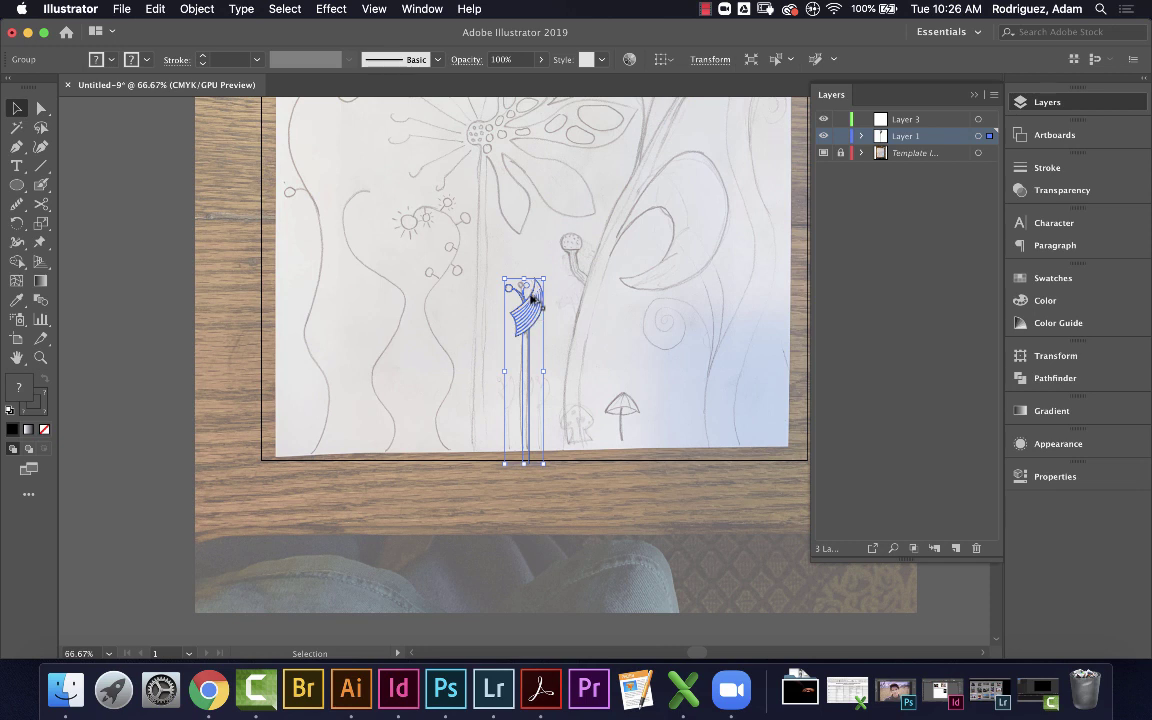
Place four copies of the flower group in a rising row beside the original and scale the copies to varied sizes
{"action": "left_click_drag", "start_coordinate": [533, 313], "coordinate": [731, 210]}
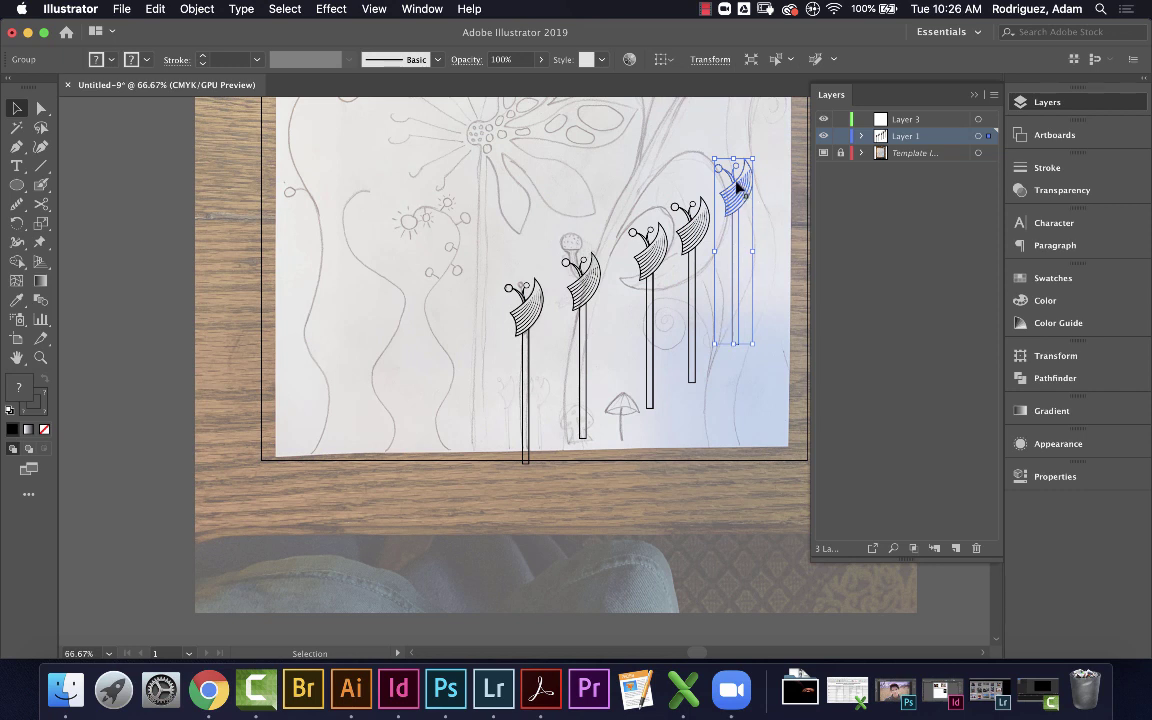
{"action": "left_click_drag", "start_coordinate": [755, 157], "coordinate": [761, 131]}
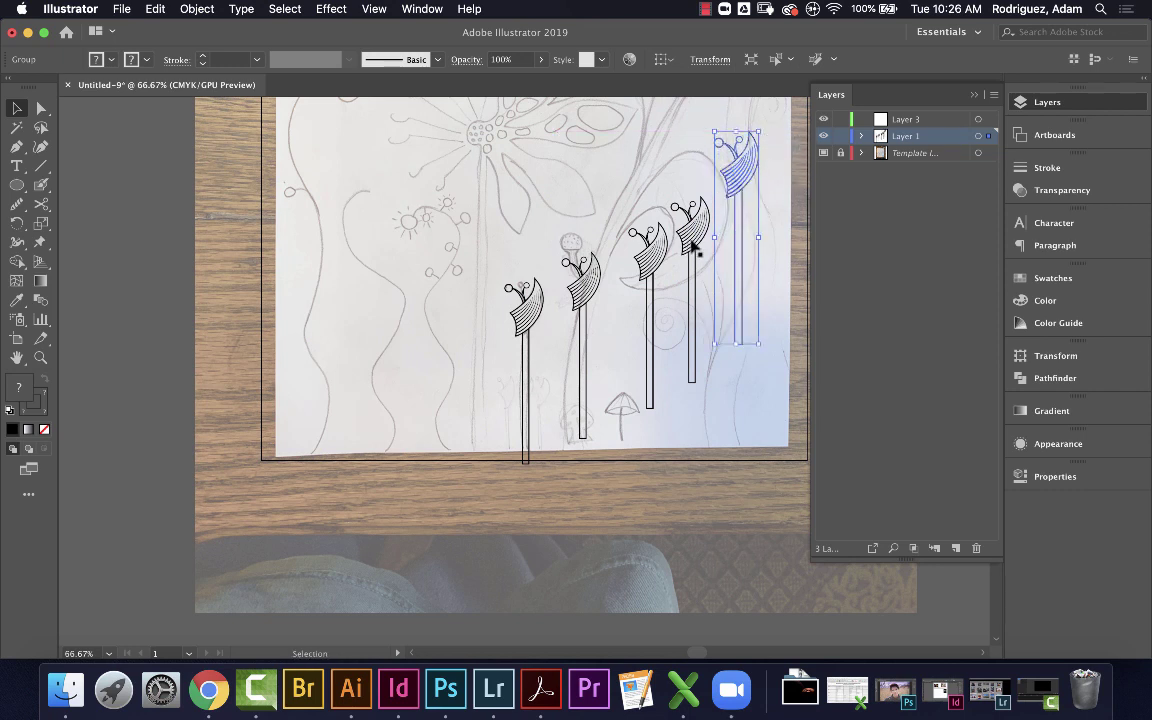
{"action": "left_click_drag", "start_coordinate": [689, 240], "coordinate": [577, 232]}
{"action": "left_click", "coordinate": [652, 248]}
{"action": "left_click", "coordinate": [594, 280]}
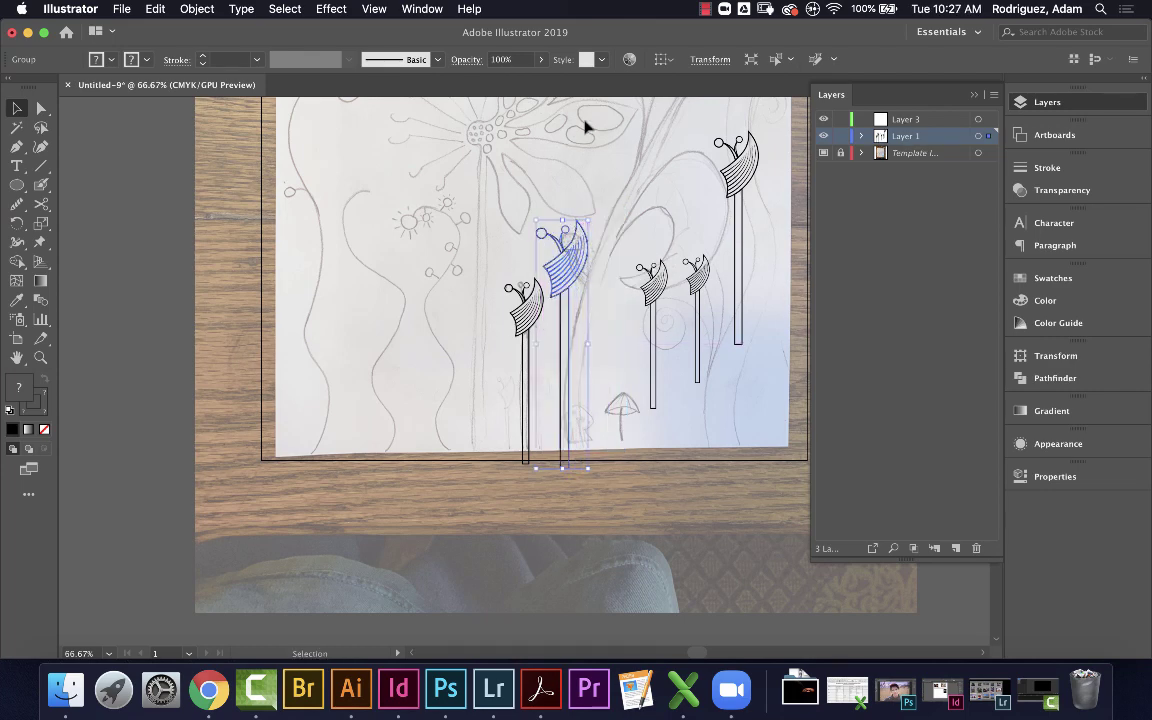
Move the smaller middle copy over the mushroom sketch, reflect it across the vertical axis and place two duplicates of it nearby
{"action": "left_click_drag", "start_coordinate": [655, 293], "coordinate": [634, 312]}
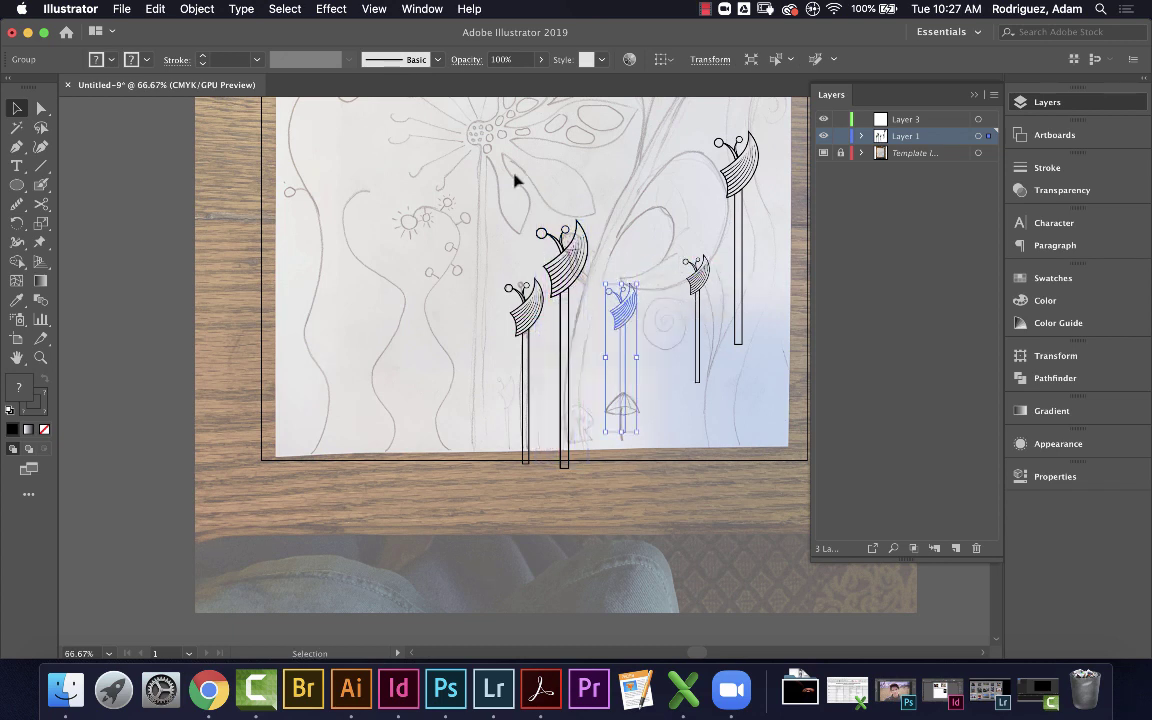
{"action": "left_click", "coordinate": [198, 10]}
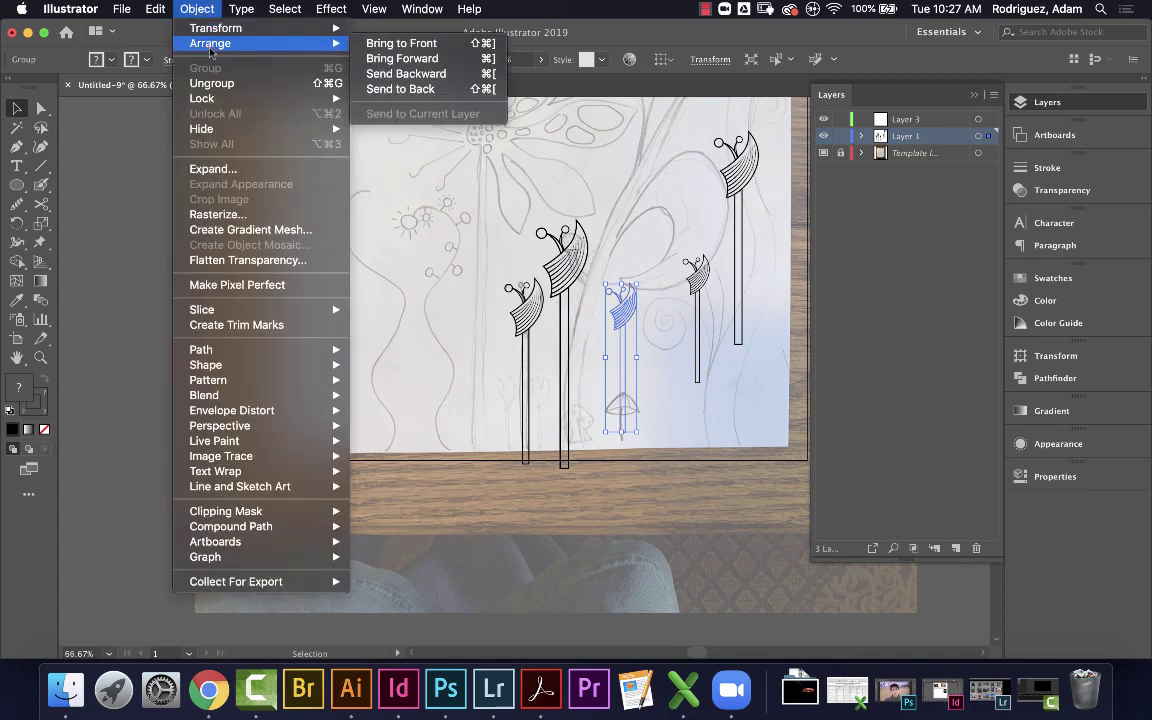
{"action": "mouse_move", "coordinate": [200, 29]}
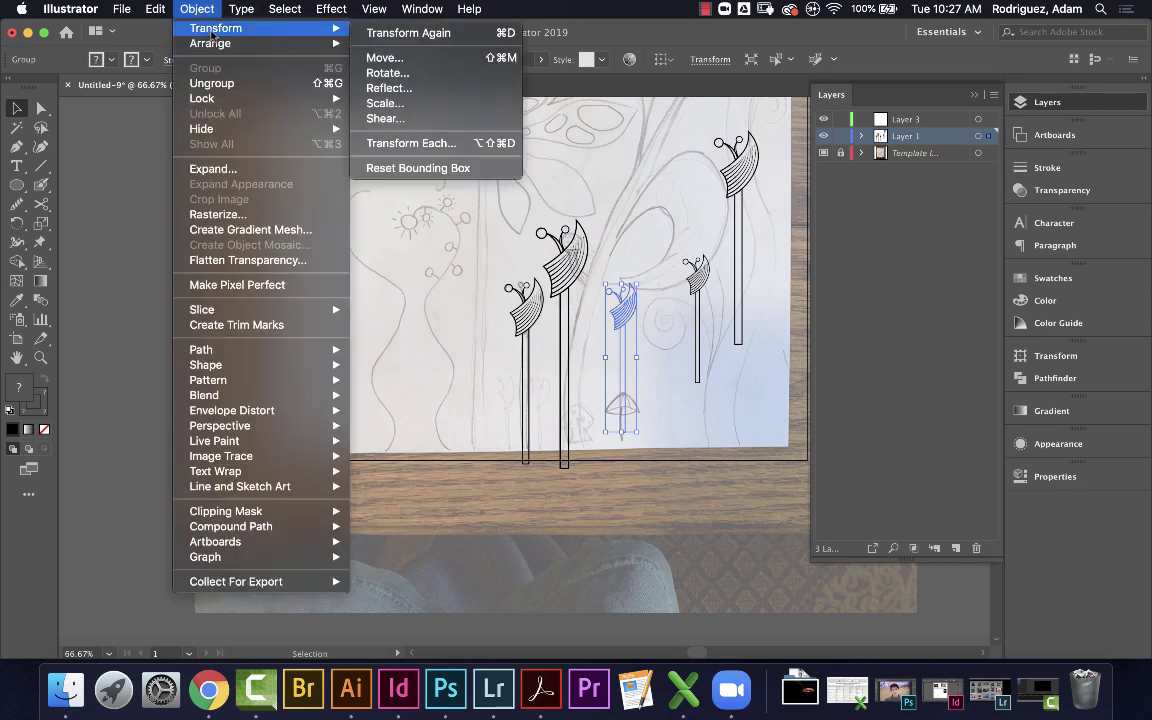
{"action": "left_click", "coordinate": [388, 88]}
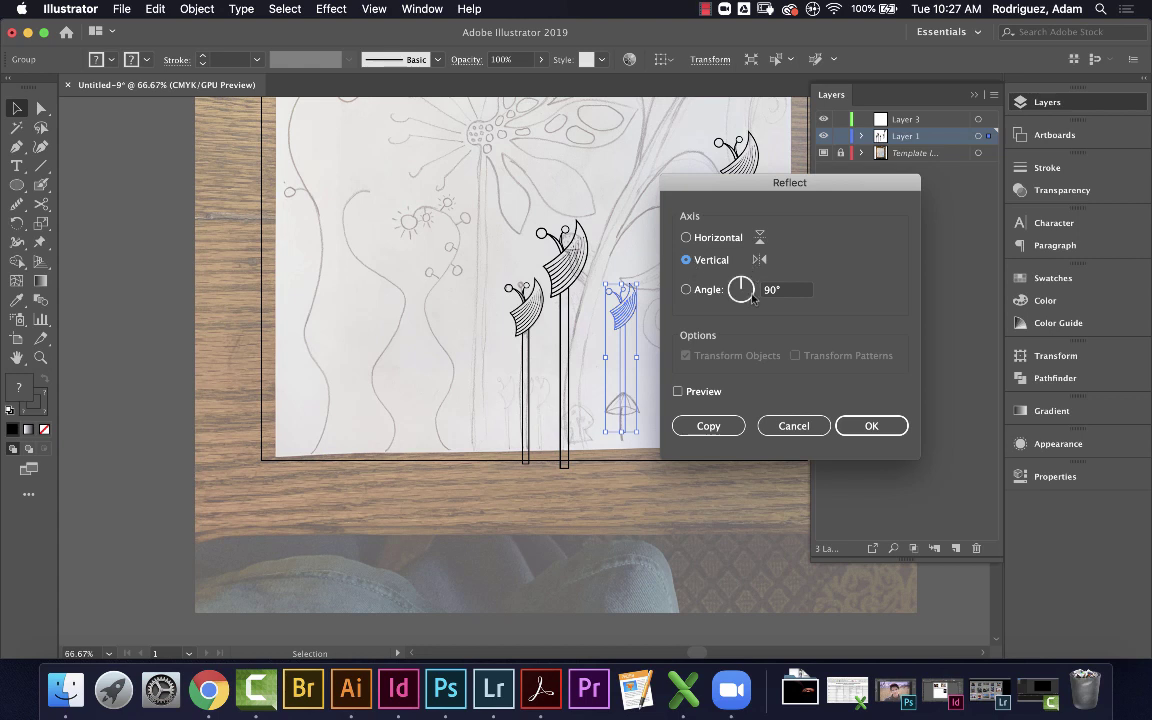
{"action": "left_click", "coordinate": [872, 425]}
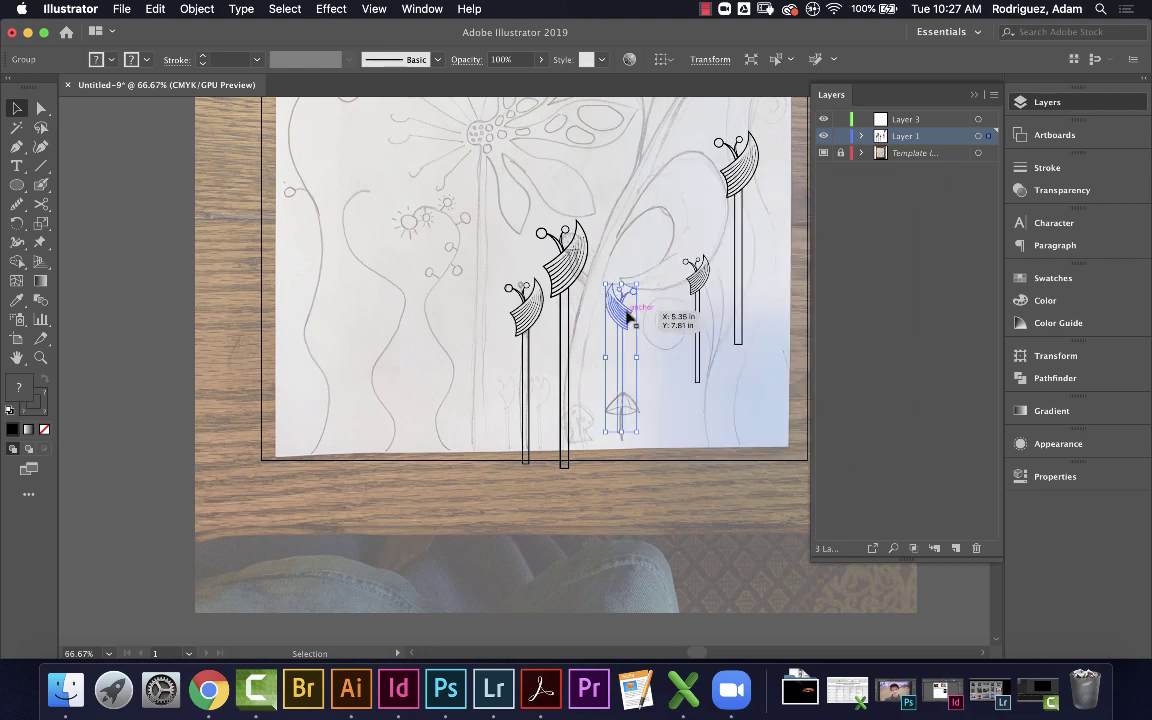
{"action": "left_click_drag", "start_coordinate": [622, 318], "coordinate": [625, 253]}
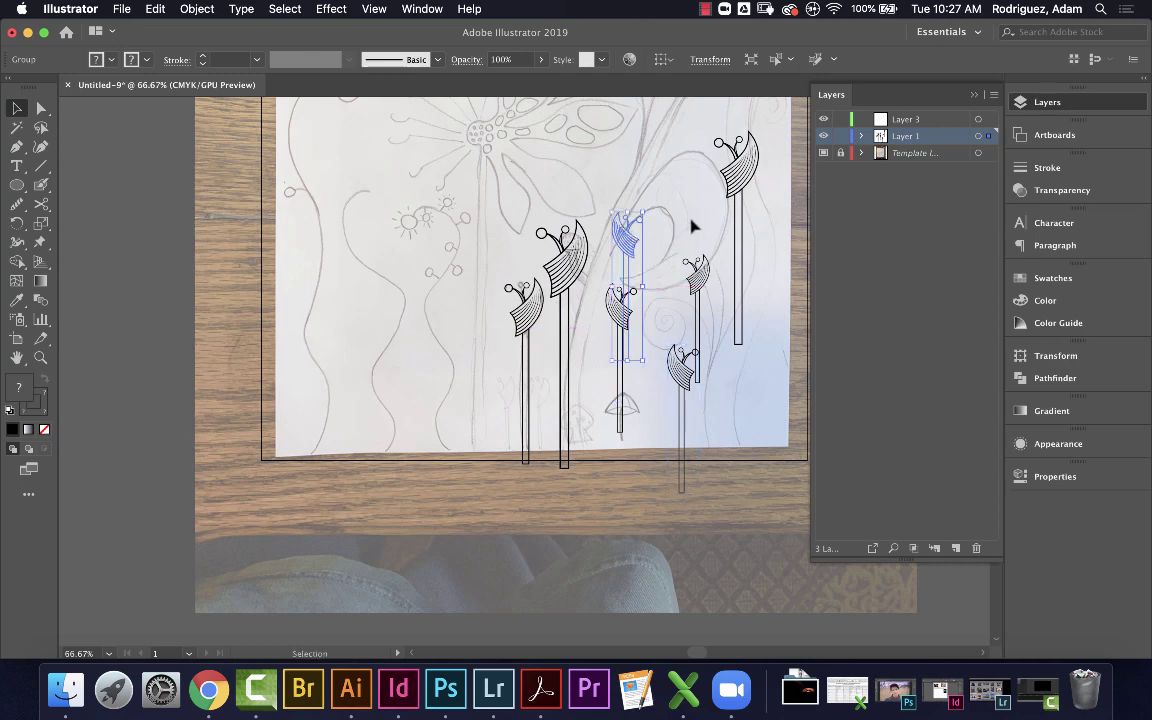
Reflect the large flower copy farthest from the original across the vertical axis
{"action": "left_click", "coordinate": [742, 180]}
{"action": "left_click", "coordinate": [195, 9]}
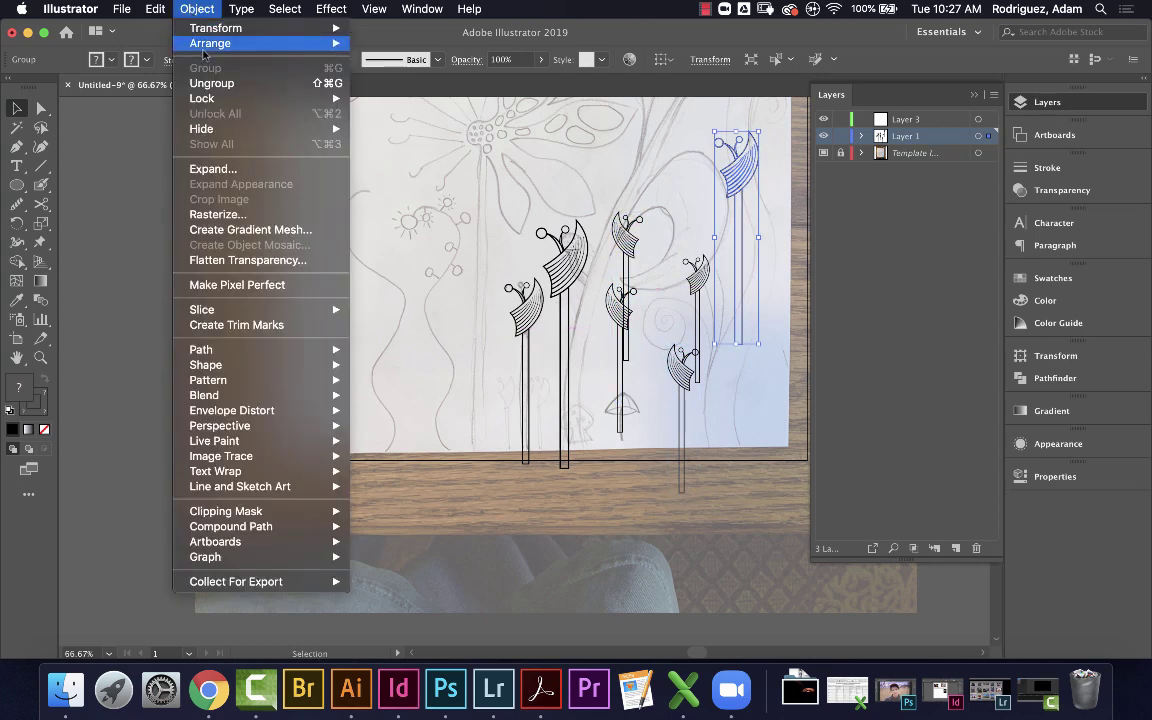
{"action": "mouse_move", "coordinate": [222, 28]}
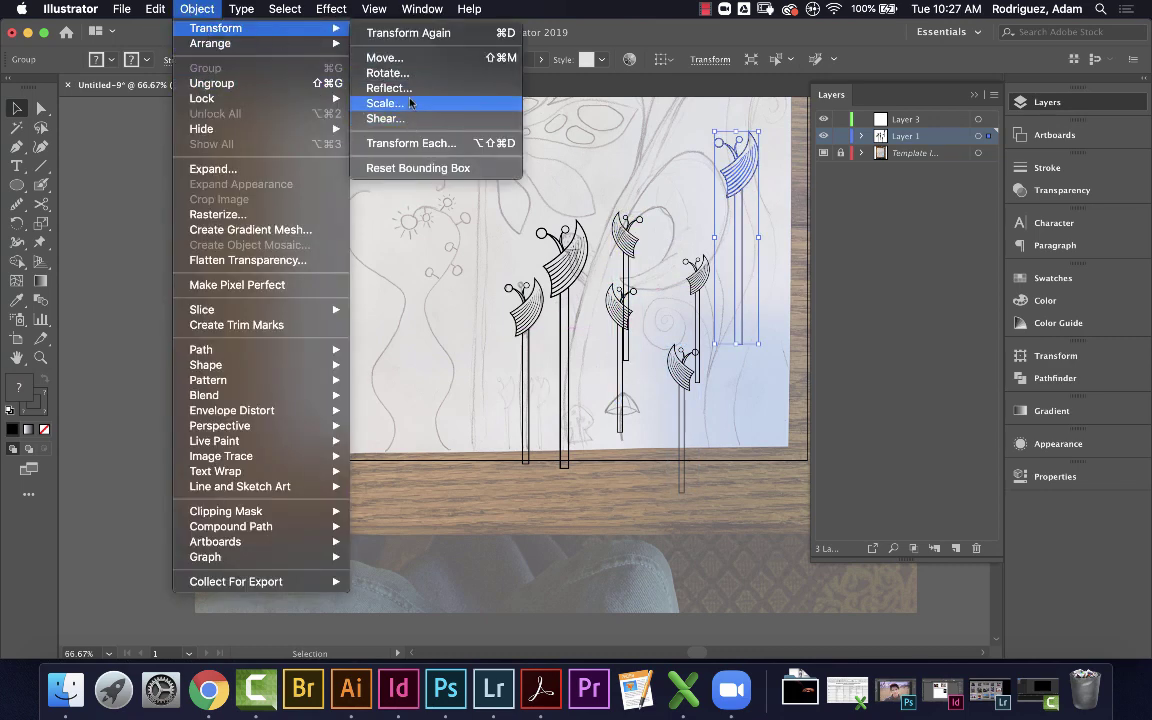
{"action": "left_click", "coordinate": [372, 88]}
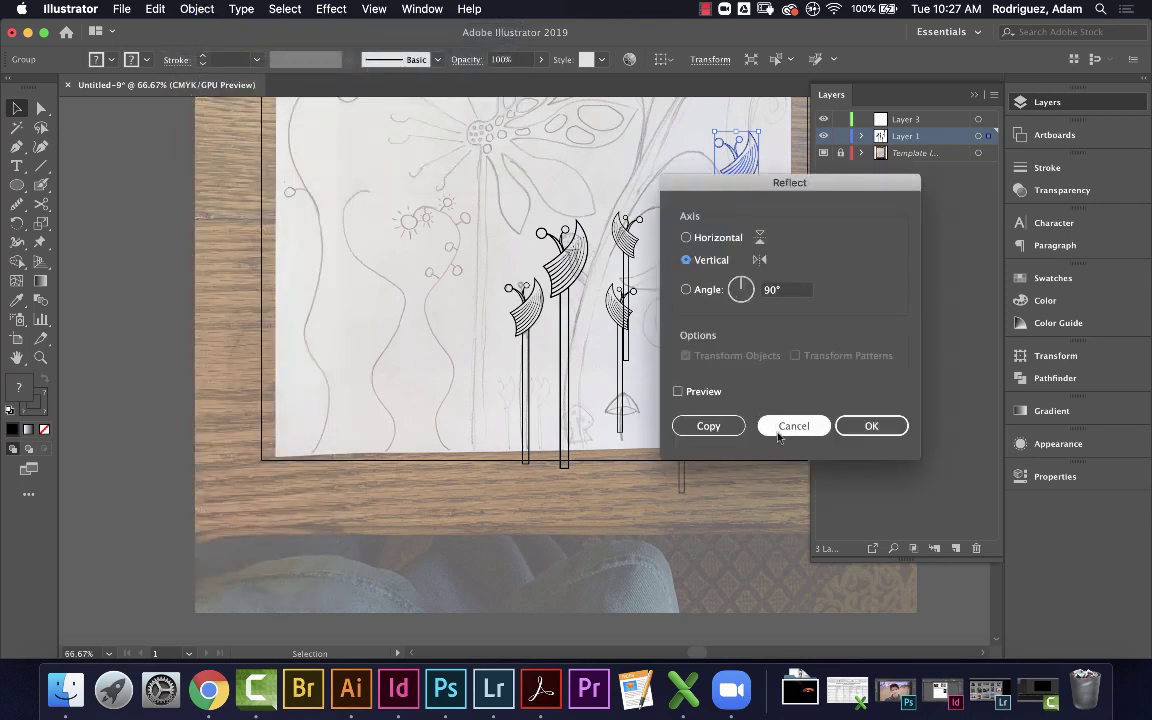
{"action": "left_click", "coordinate": [849, 432]}
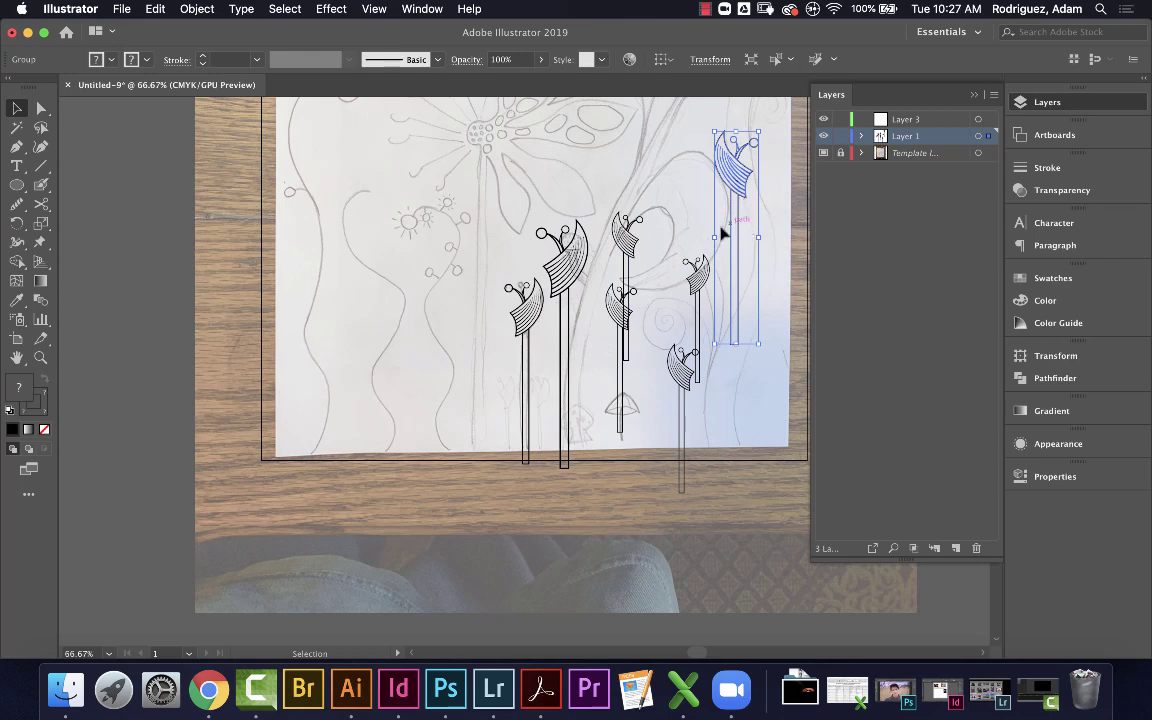
Gather the large copies and several small ones into an overlapping cluster around the original flower
{"action": "left_click_drag", "start_coordinate": [571, 282], "coordinate": [594, 314]}
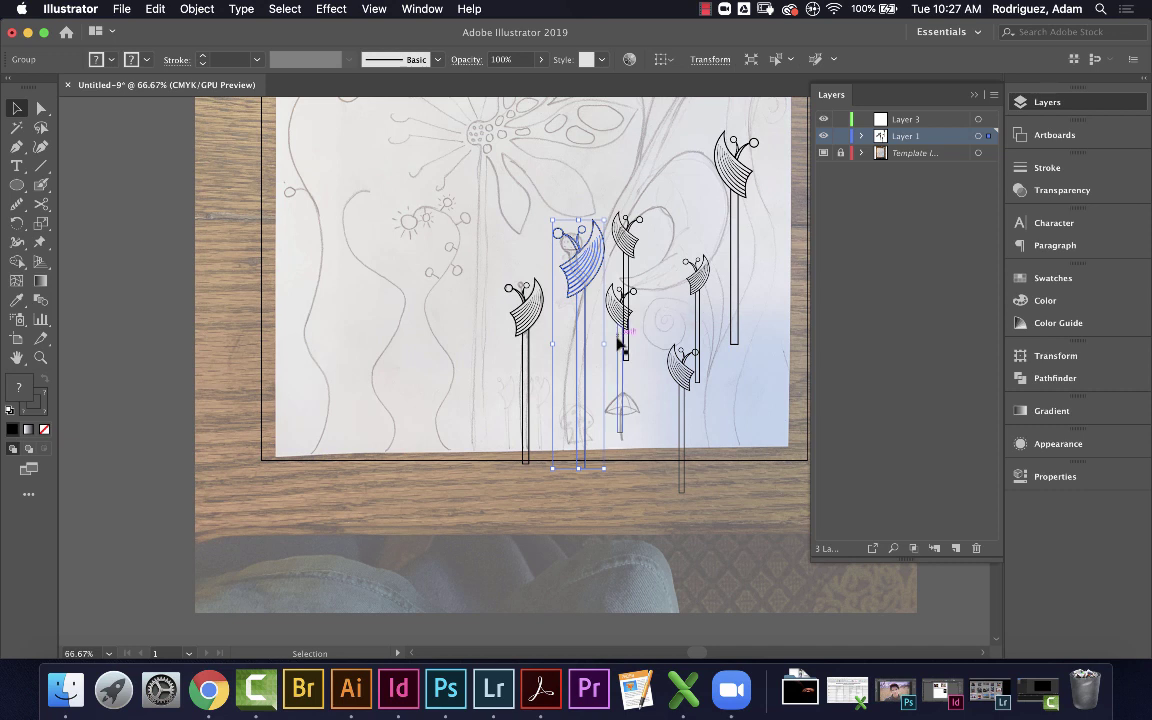
{"action": "left_click_drag", "start_coordinate": [697, 288], "coordinate": [558, 378]}
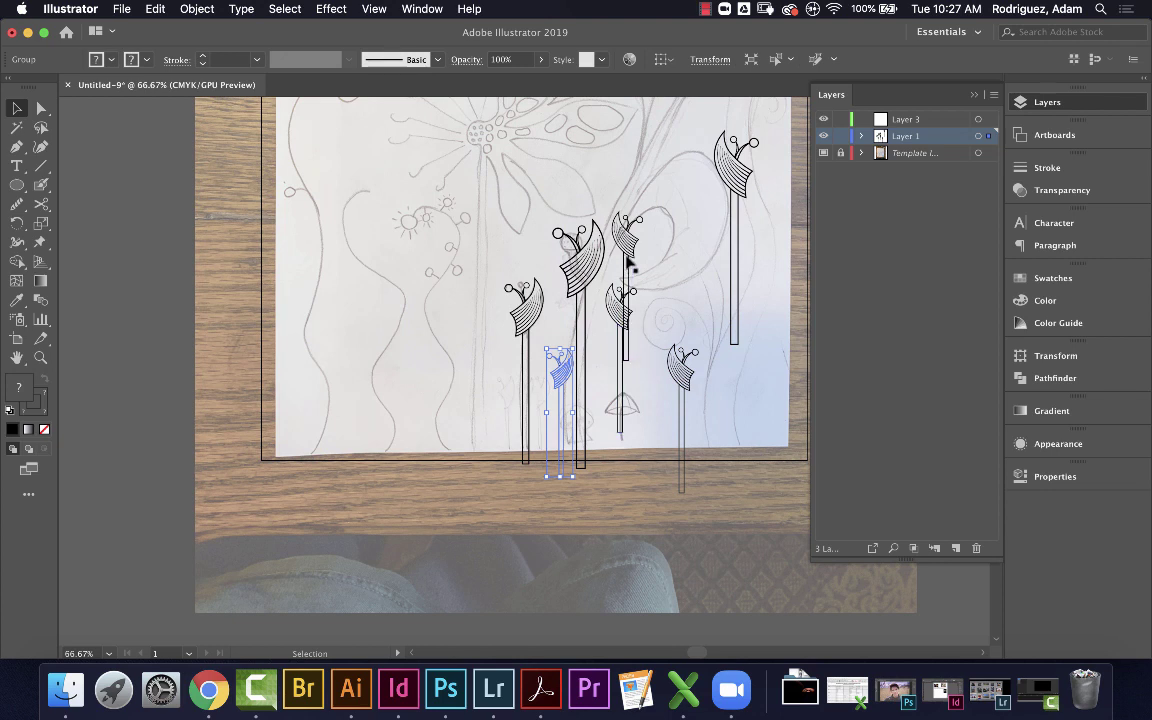
{"action": "left_click_drag", "start_coordinate": [627, 257], "coordinate": [562, 351]}
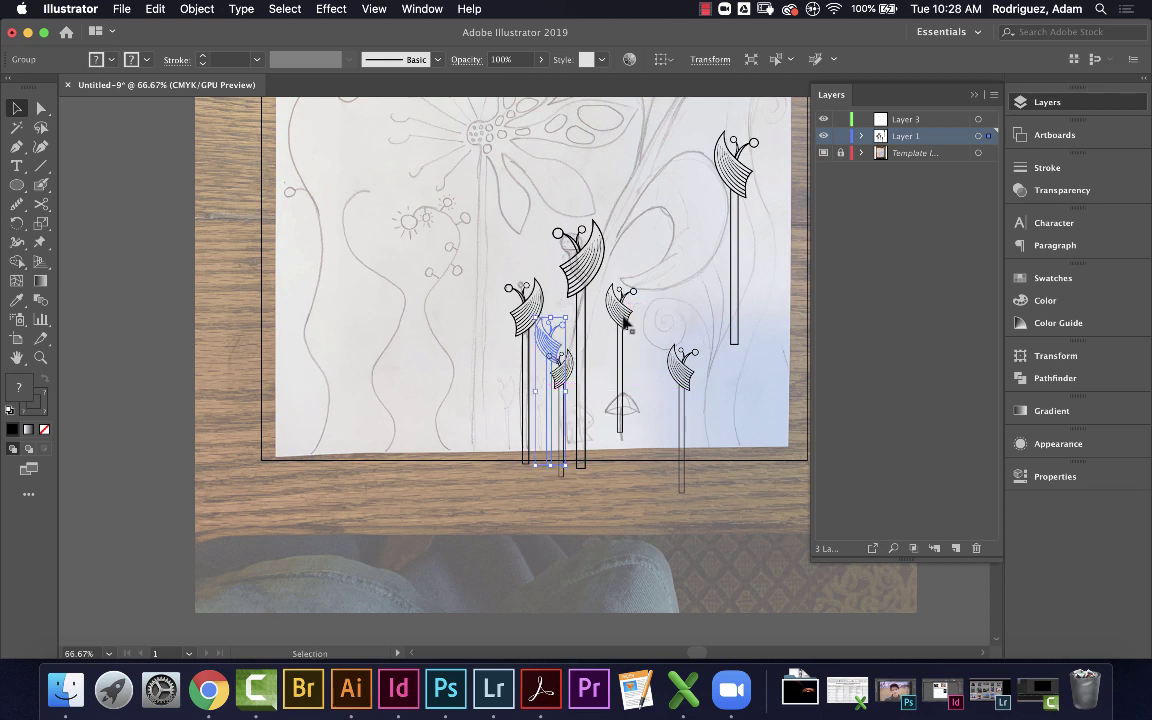
{"action": "left_click_drag", "start_coordinate": [686, 402], "coordinate": [508, 401]}
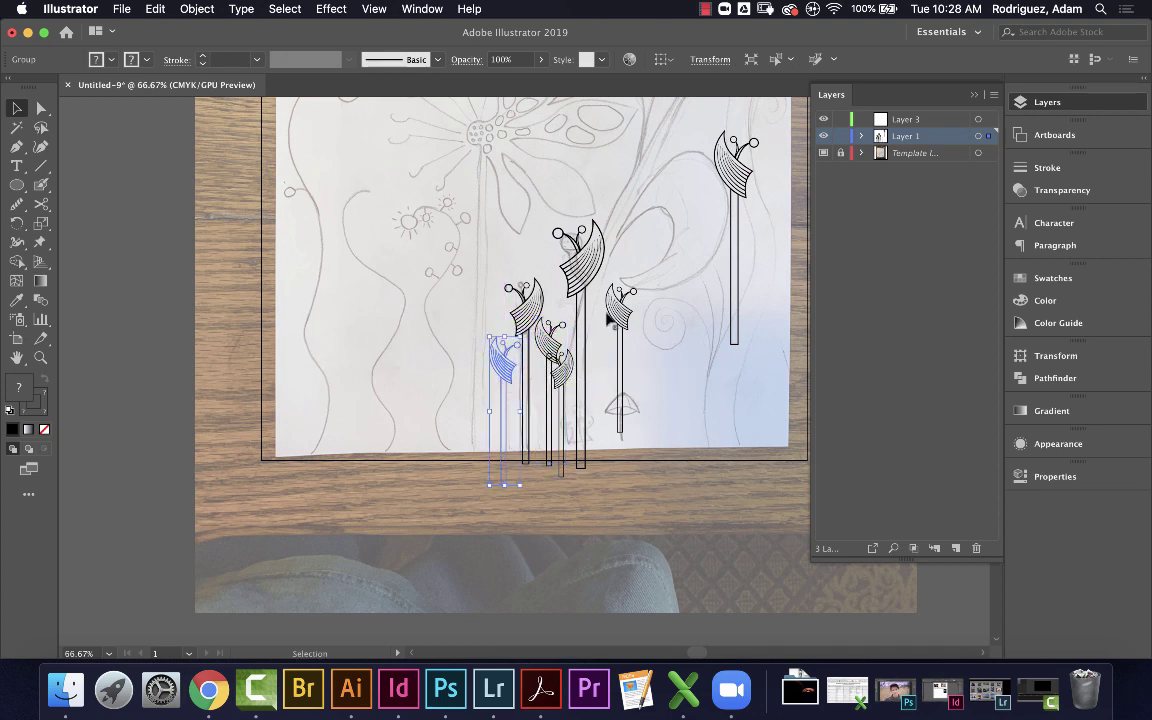
{"action": "left_click_drag", "start_coordinate": [738, 228], "coordinate": [512, 315]}
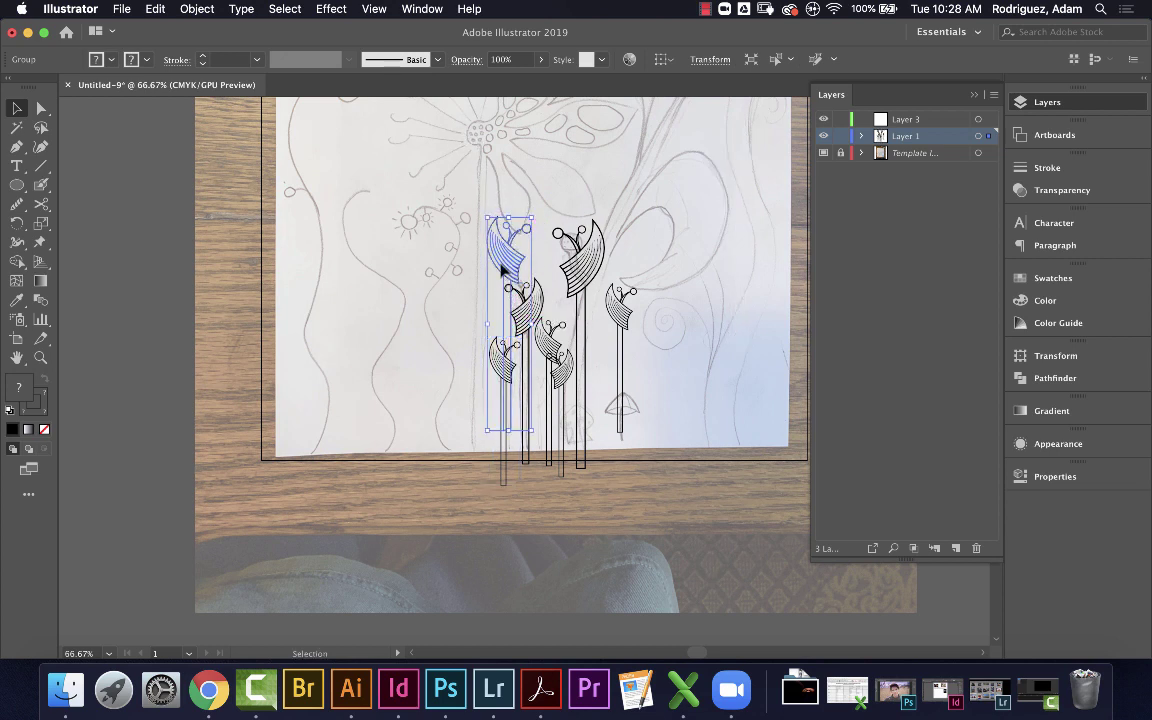
{"action": "left_click_drag", "start_coordinate": [502, 266], "coordinate": [526, 253]}
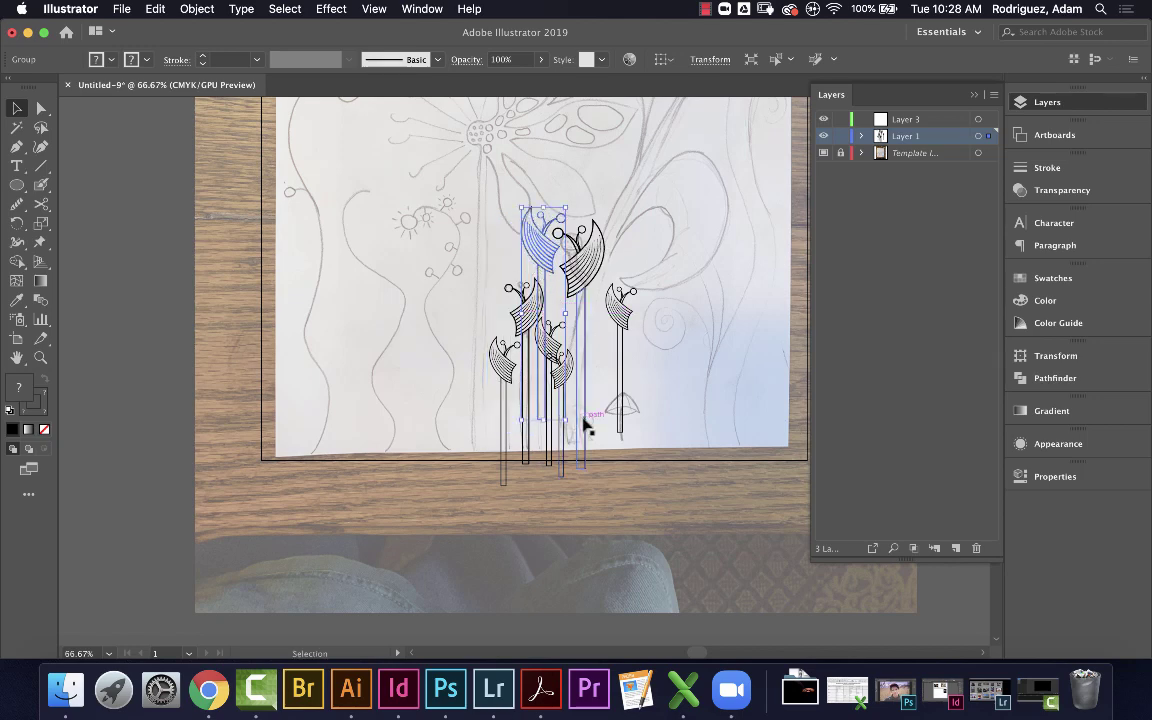
Move the remaining mirrored small flower away from the cluster, past the mushroom, with its stem ending at the artboard's lower edge
{"action": "left_click", "coordinate": [620, 360]}
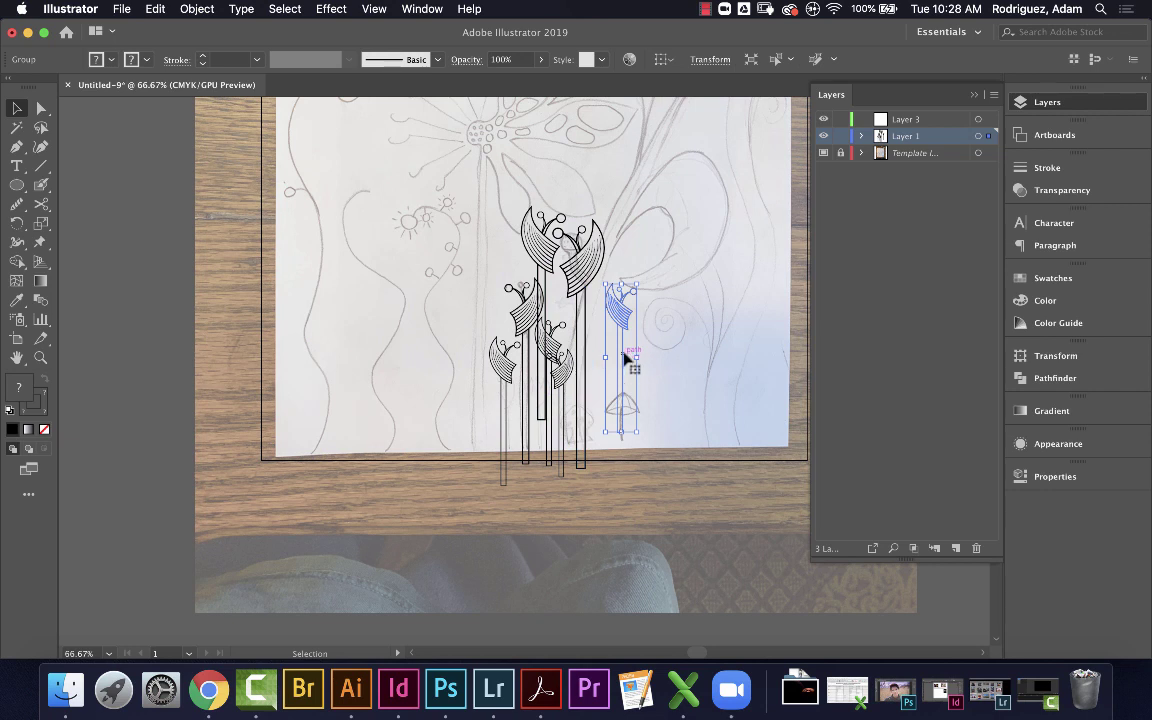
{"action": "left_click_drag", "start_coordinate": [616, 353], "coordinate": [542, 258]}
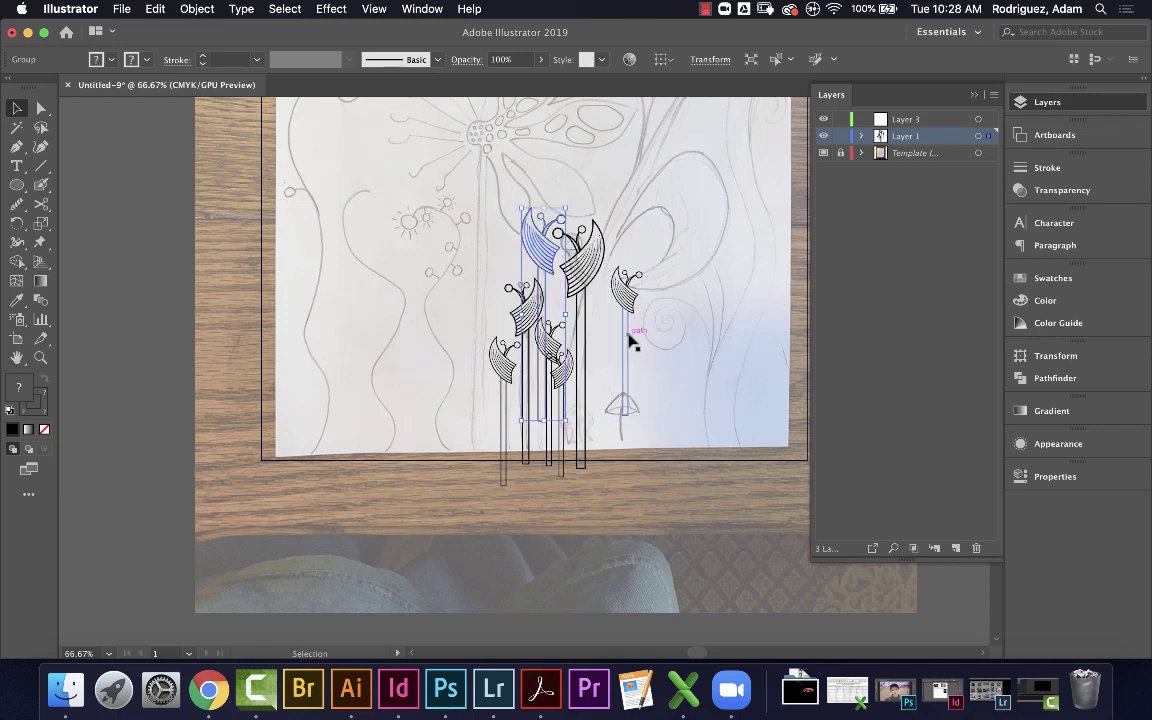
{"action": "left_click_drag", "start_coordinate": [632, 342], "coordinate": [718, 388]}
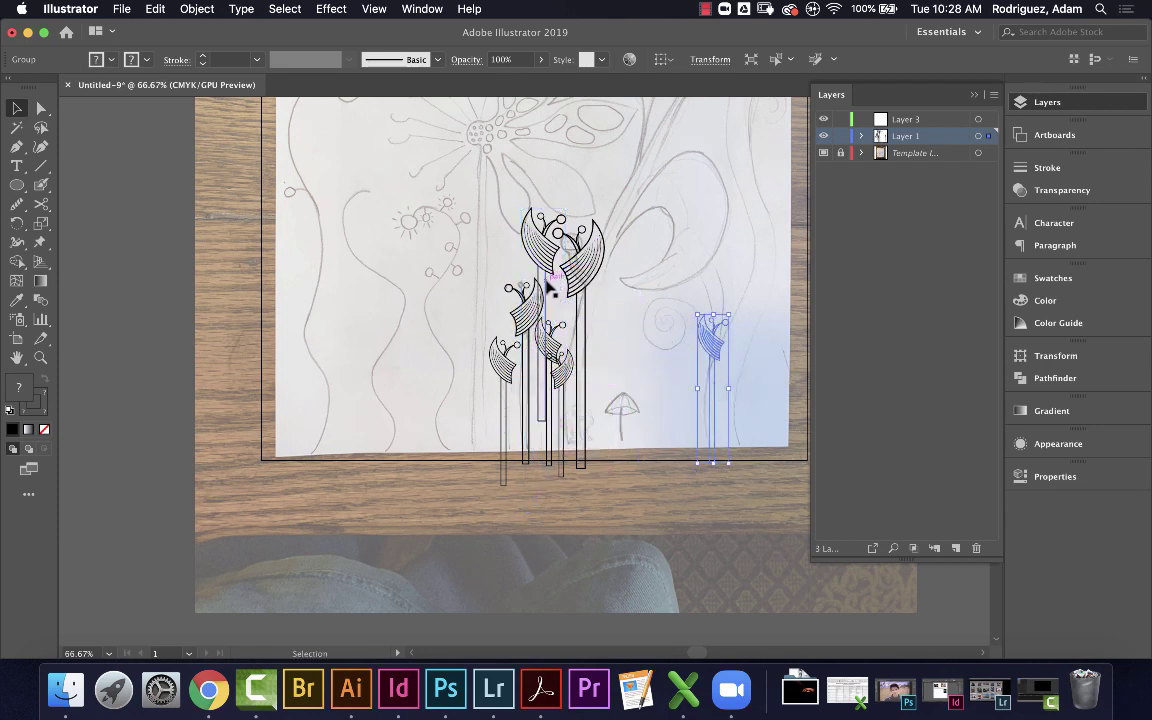
Stretch the large mirrored flower downward until its stem reaches the artboard's lower edge, then deselect it
{"action": "left_click", "coordinate": [549, 288]}
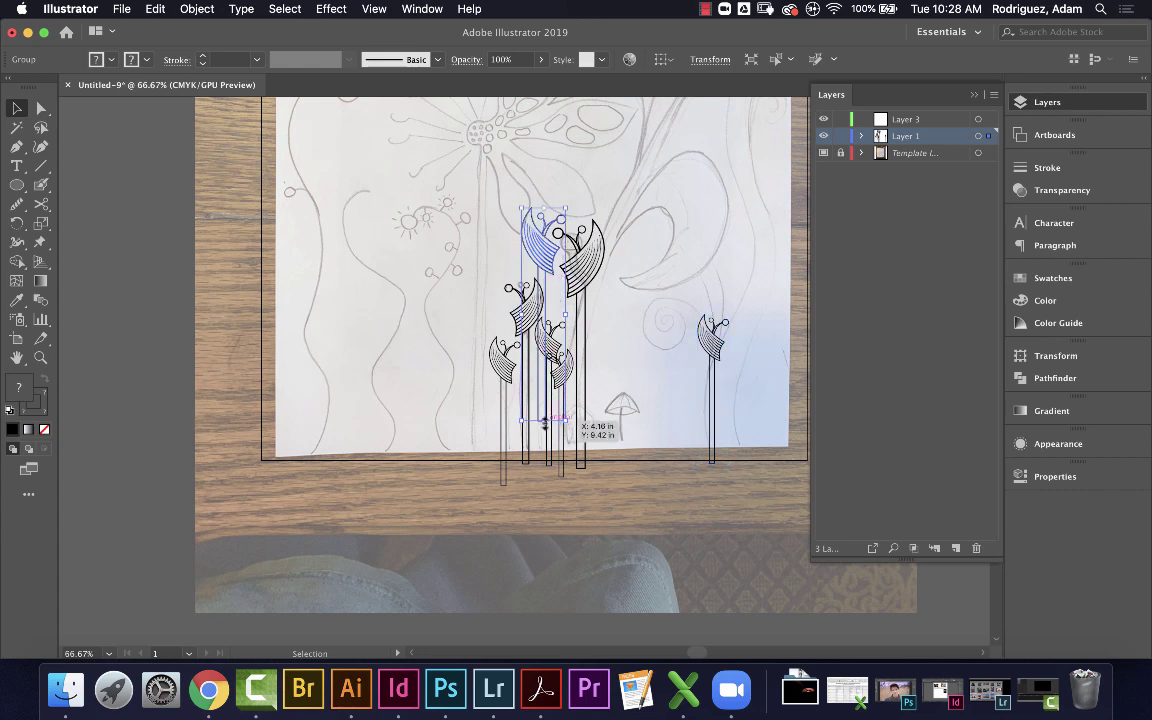
{"action": "left_click_drag", "start_coordinate": [545, 420], "coordinate": [546, 465]}
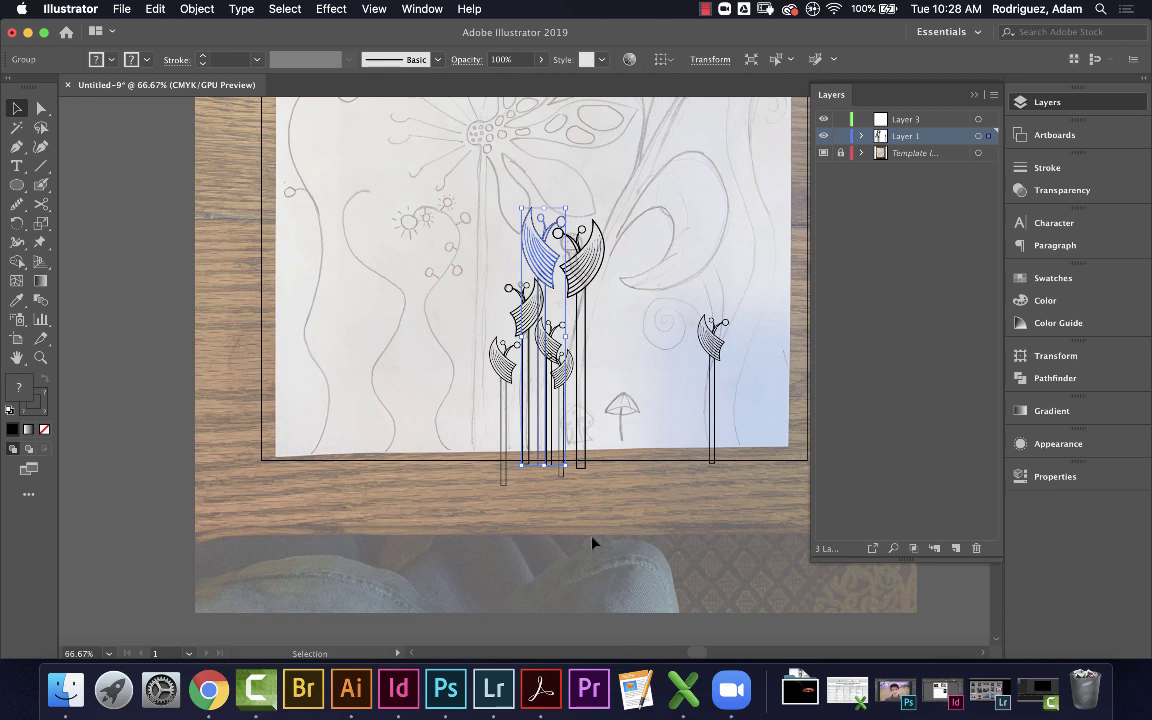
{"action": "left_click", "coordinate": [601, 511]}
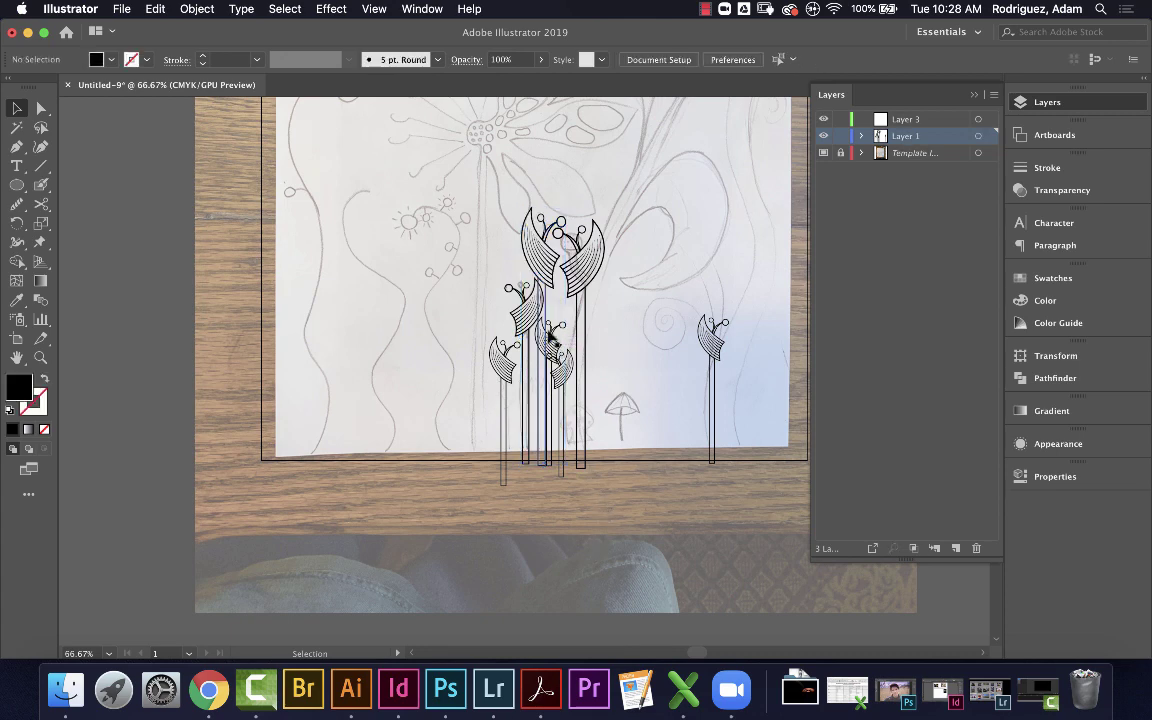
Move the large original flower's group to the bottom of the stacking order within Layer 1, then deselect it
{"action": "key", "text": "super+1"}
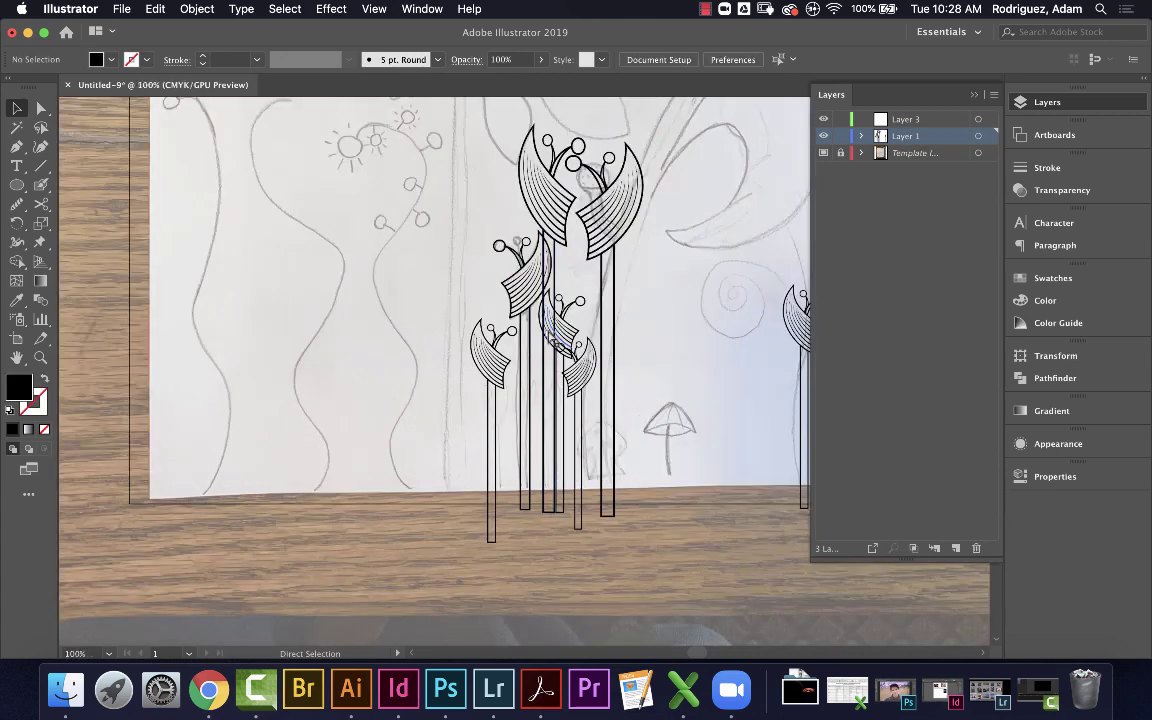
{"action": "left_click", "coordinate": [861, 136]}
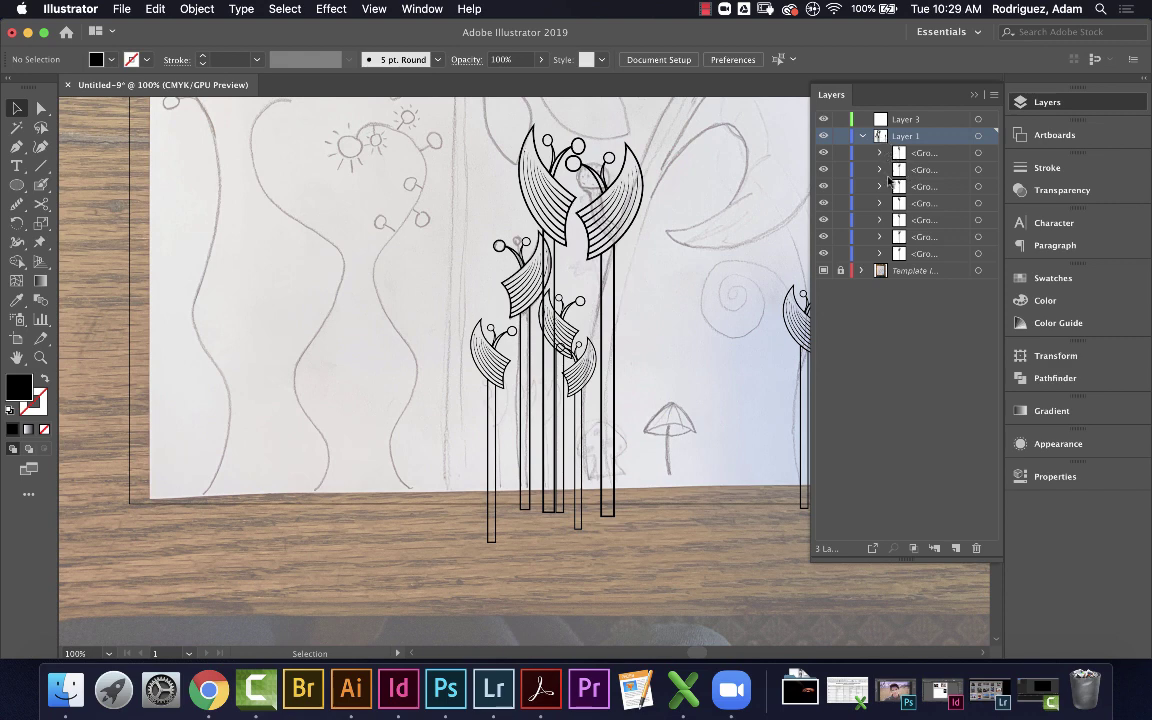
{"action": "left_click", "coordinate": [863, 136]}
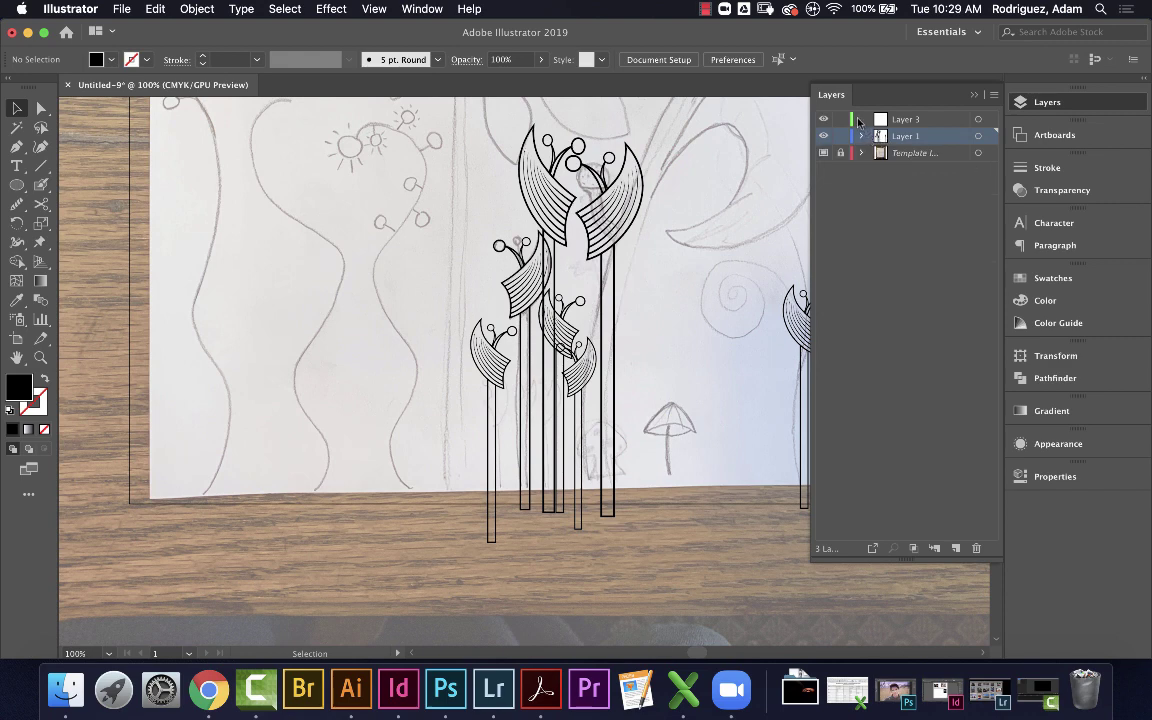
{"action": "left_click", "coordinate": [862, 136]}
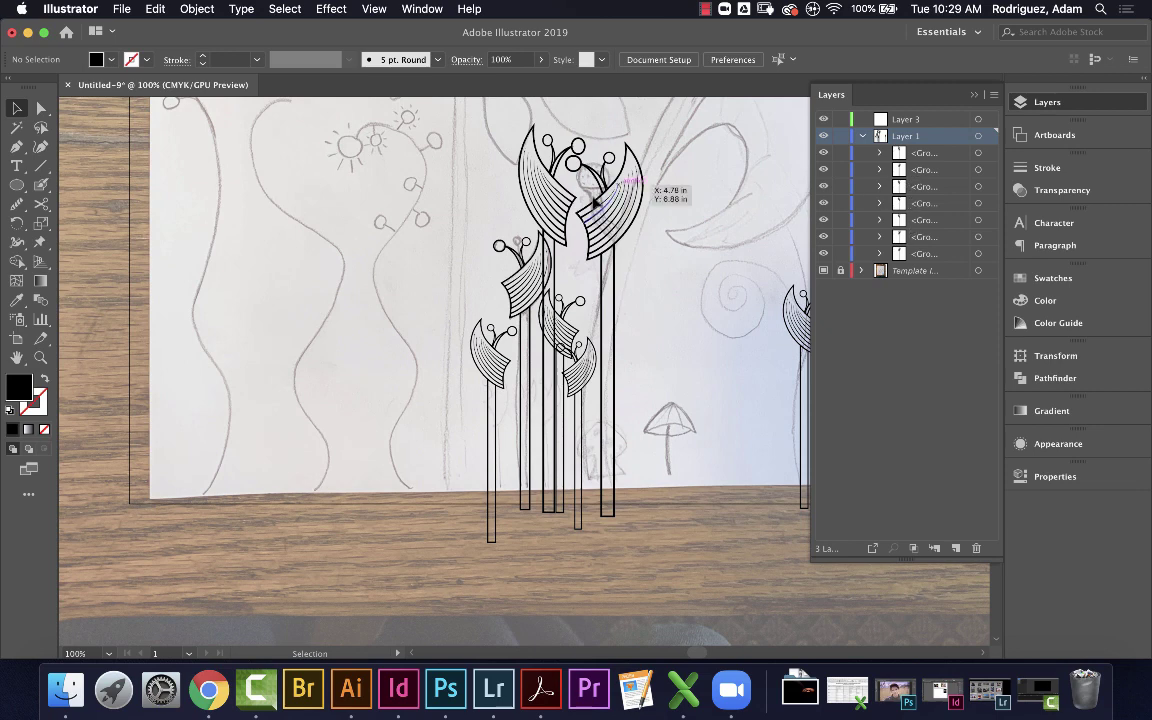
{"action": "left_click", "coordinate": [560, 249]}
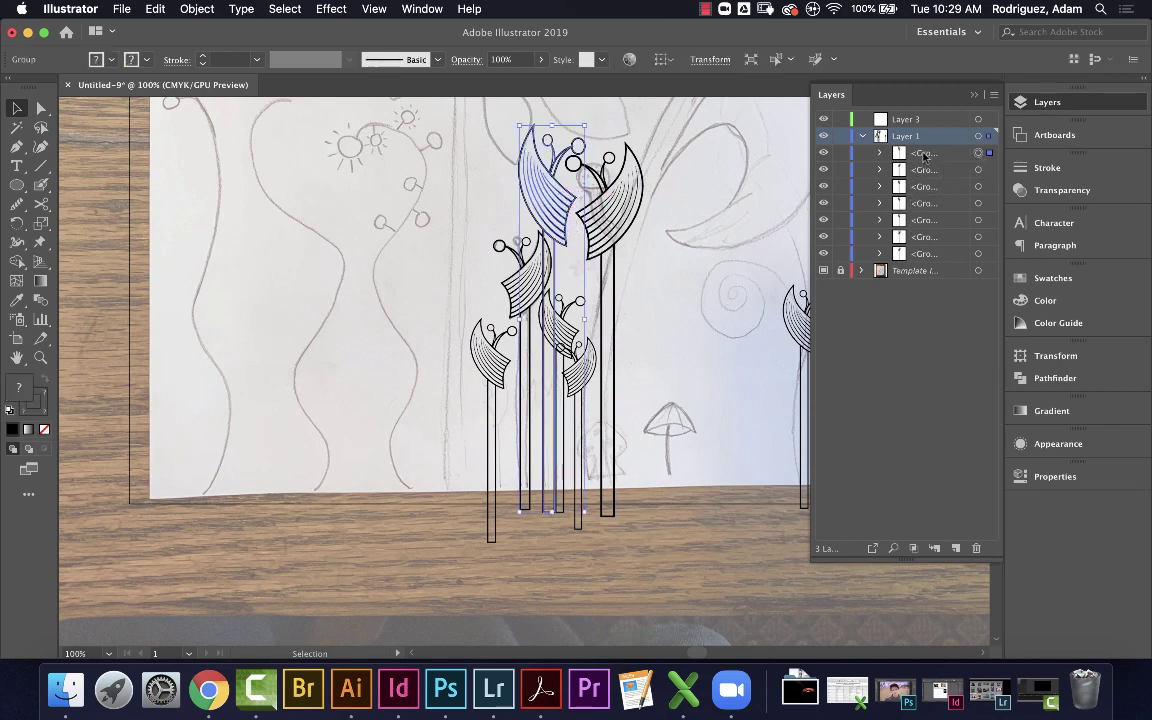
{"action": "left_click_drag", "start_coordinate": [924, 155], "coordinate": [924, 261]}
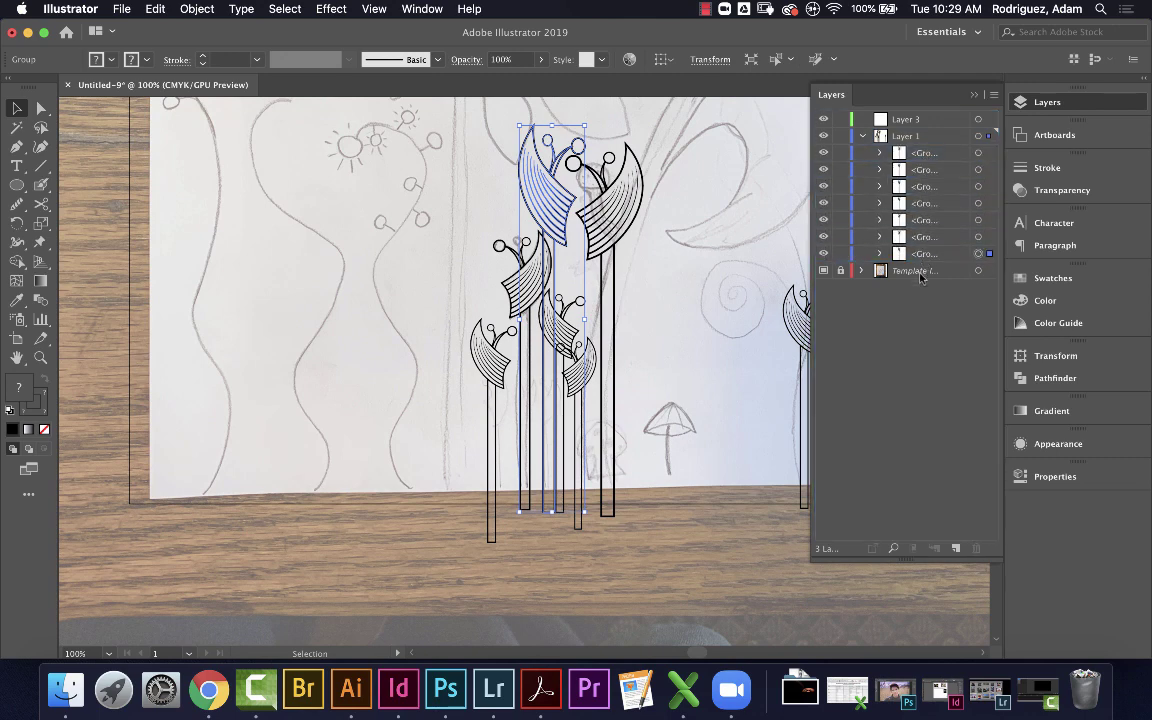
{"action": "left_click", "coordinate": [662, 325]}
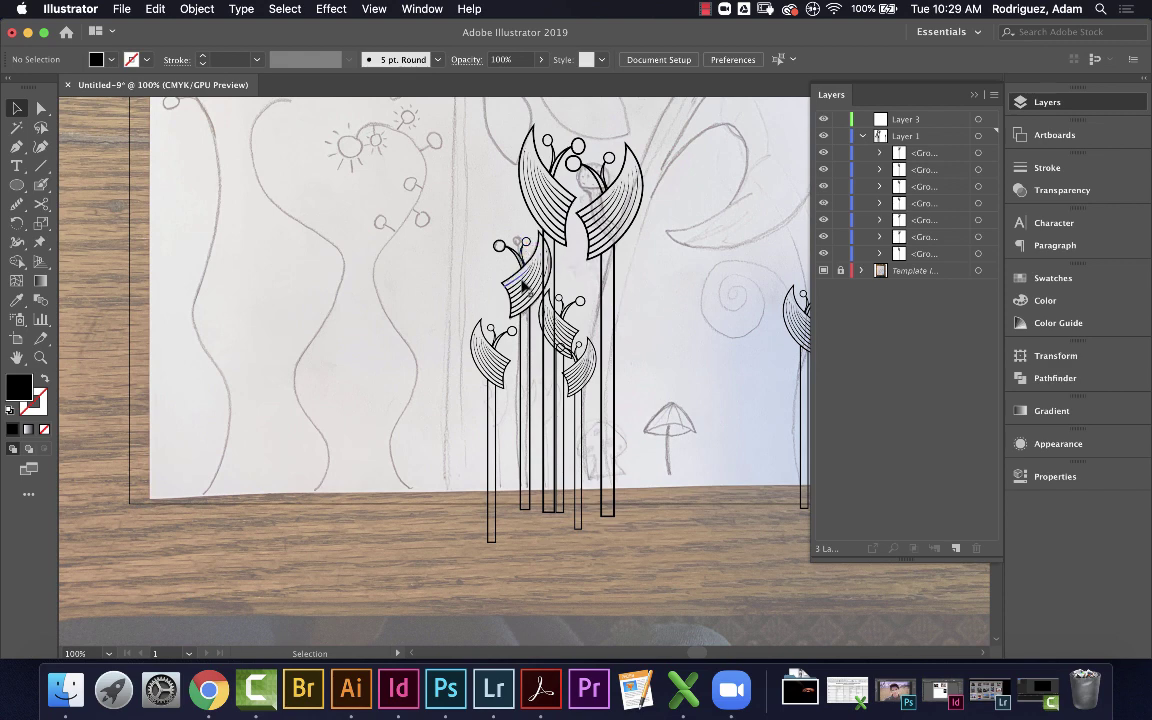
Examine the stacking positions of the smaller flower groups in Layer 1 and how their heads and stems overlap in the cluster
{"action": "left_click", "coordinate": [525, 288]}
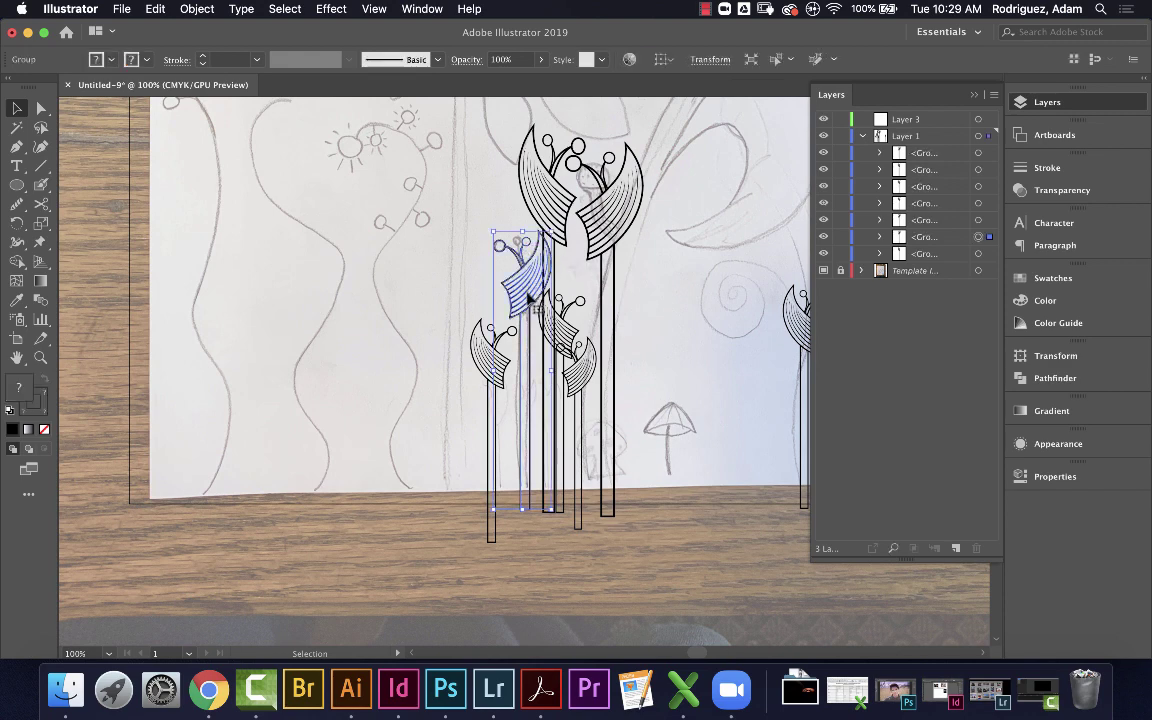
{"action": "left_click", "coordinate": [636, 320]}
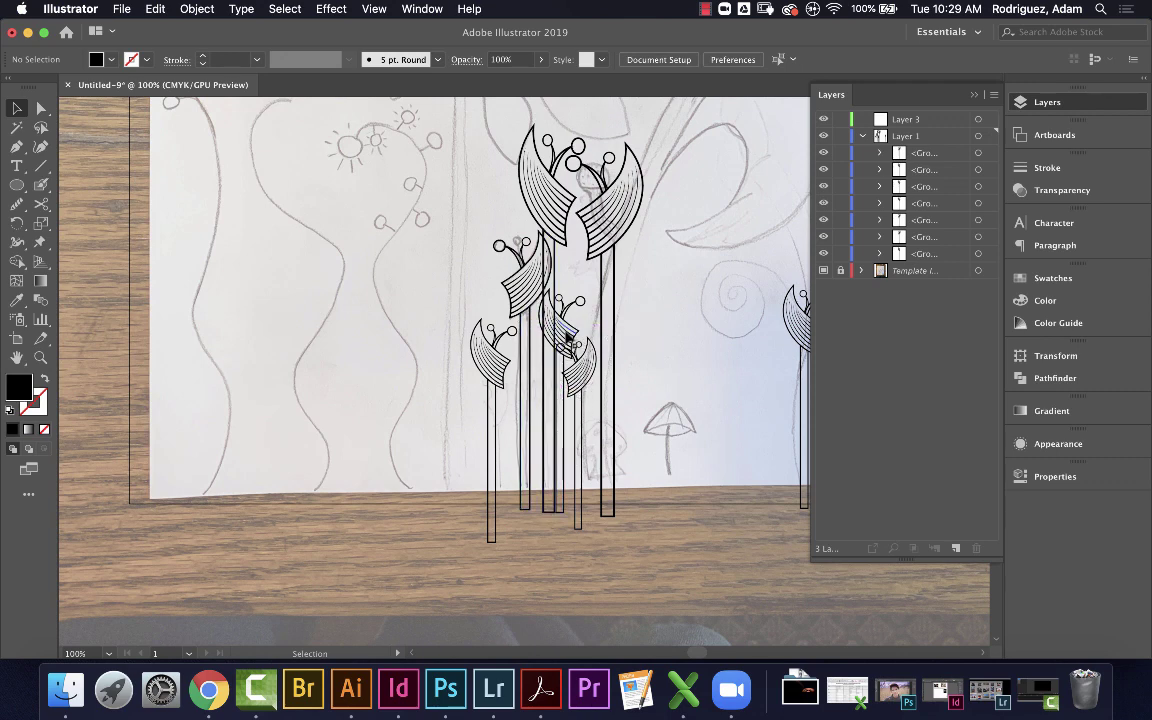
{"action": "left_click", "coordinate": [566, 328]}
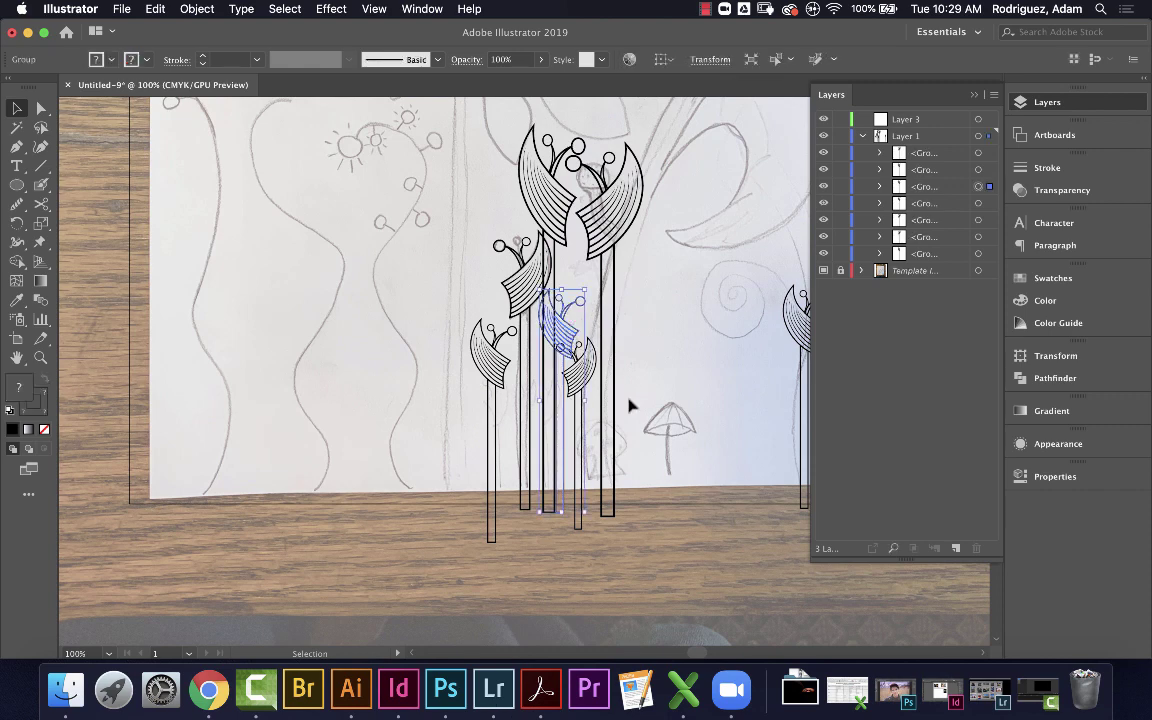
{"action": "left_click_drag", "start_coordinate": [928, 188], "coordinate": [836, 212]}
{"action": "left_click", "coordinate": [864, 136]}
{"action": "key", "text": "super+0"}
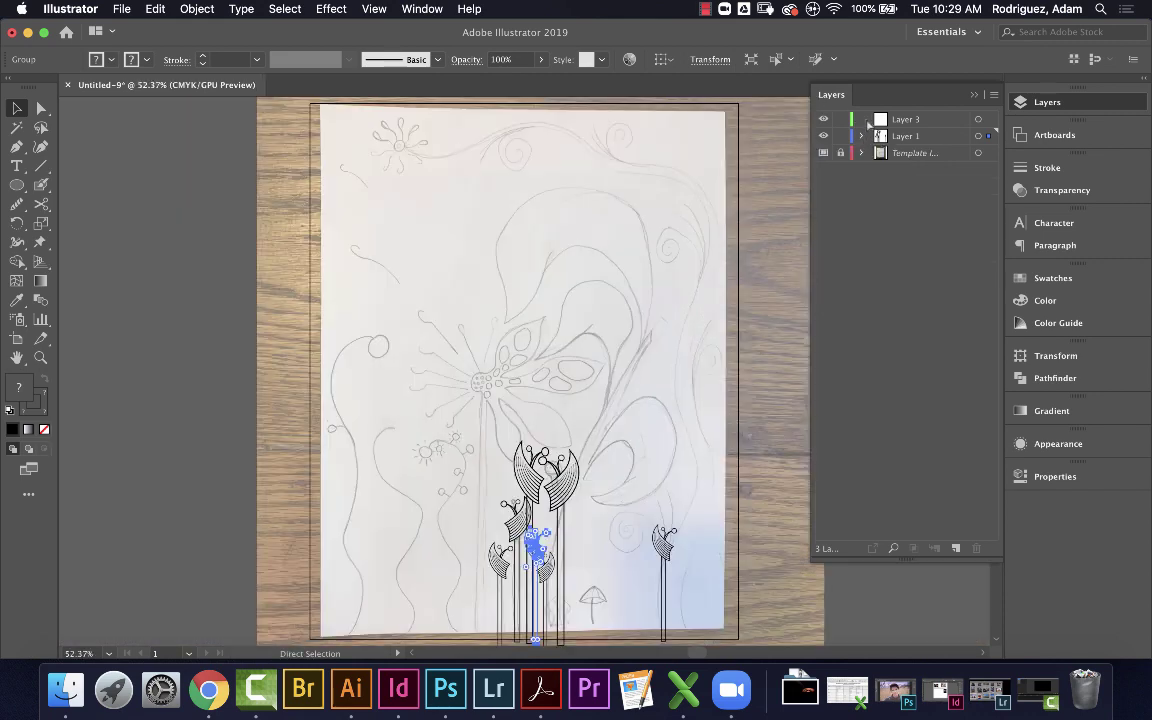
{"action": "key", "text": "super+equal"}
{"action": "key", "text": "super+equal"}
{"action": "key", "text": "super+equal"}
{"action": "key", "text": "super+equal"}
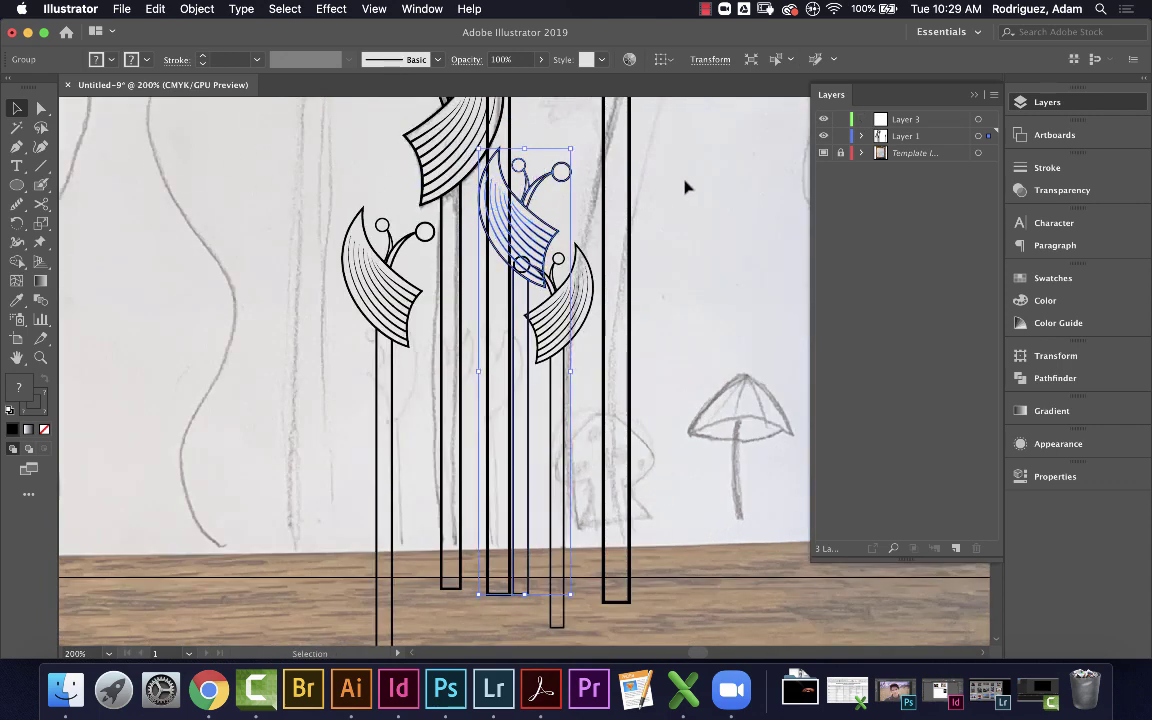
{"action": "scroll", "coordinate": [689, 175], "scroll_direction": "up", "scroll_amount": 5}
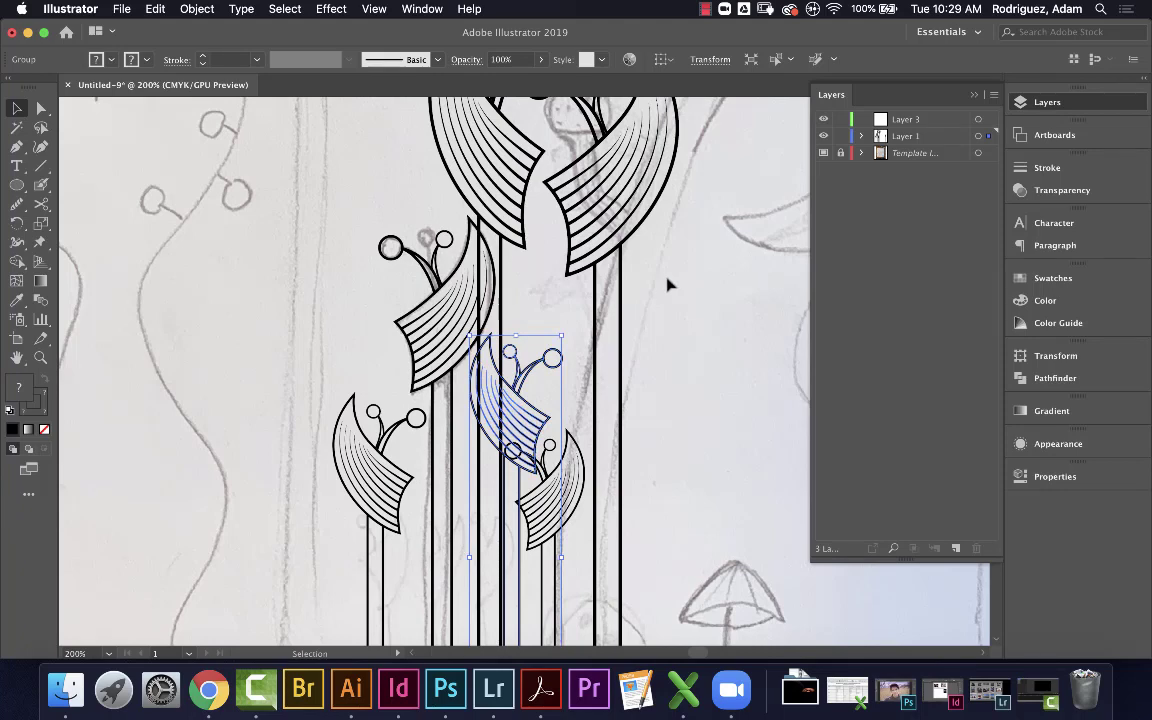
{"action": "key", "text": "super+minus"}
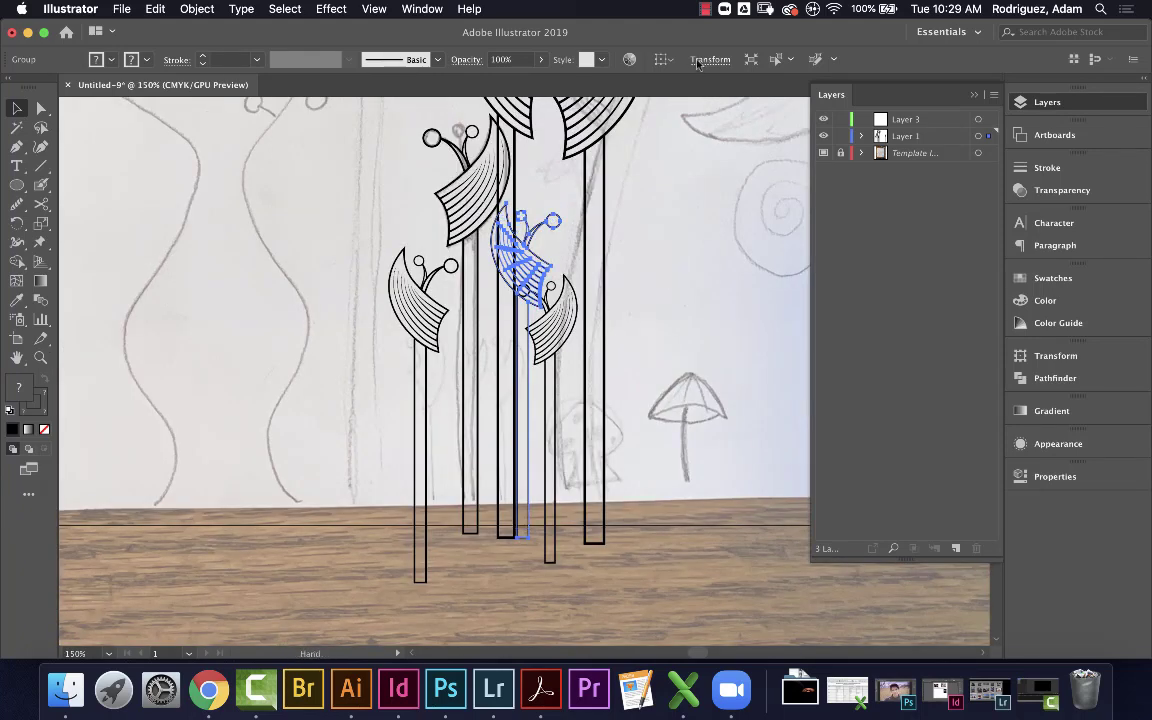
{"action": "scroll", "coordinate": [660, 177], "scroll_direction": "up", "scroll_amount": 5}
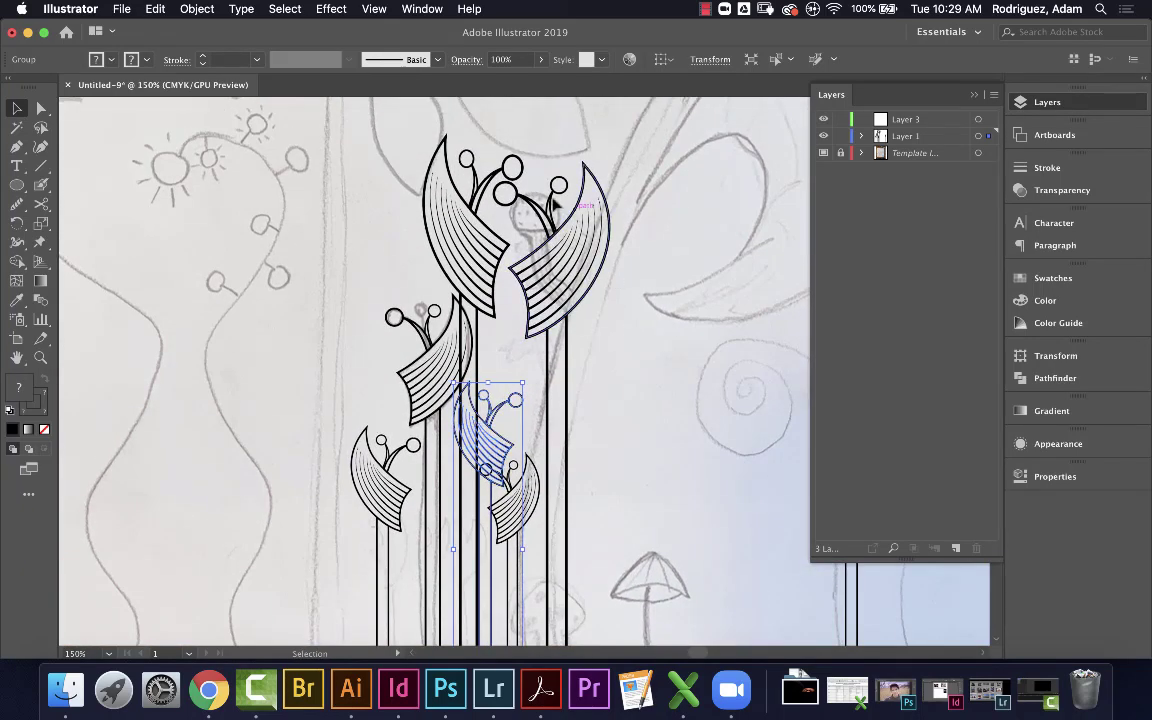
{"action": "left_click", "coordinate": [462, 318]}
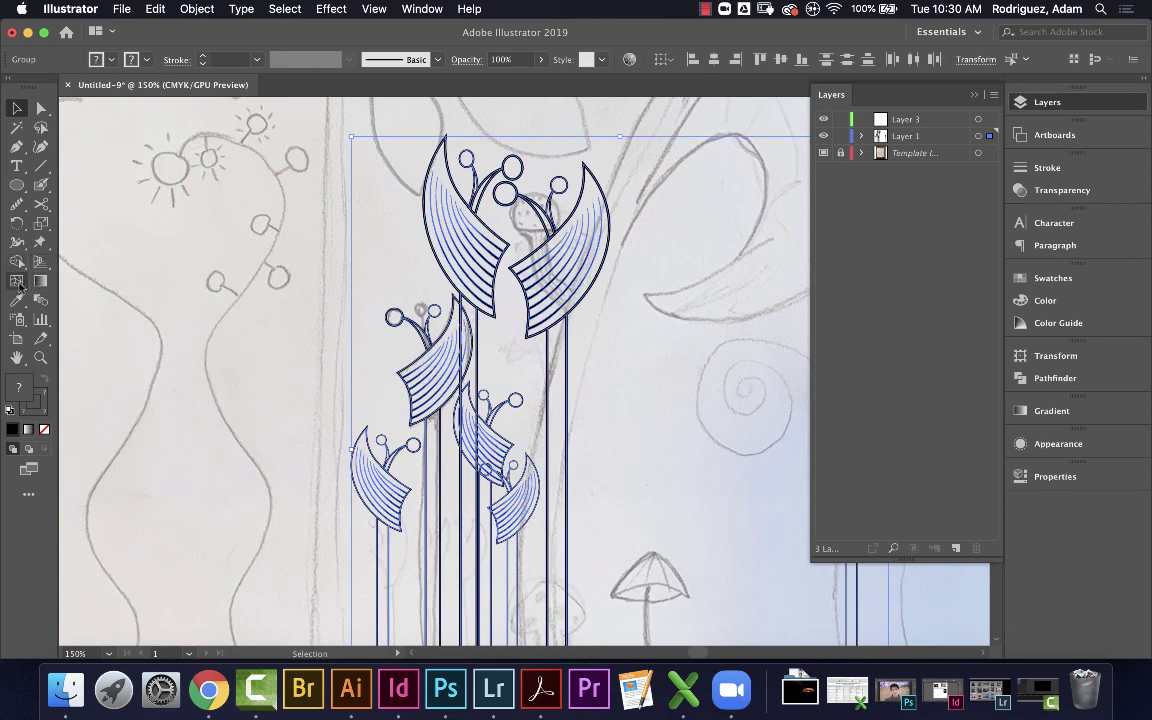
{"action": "left_click", "coordinate": [17, 262]}
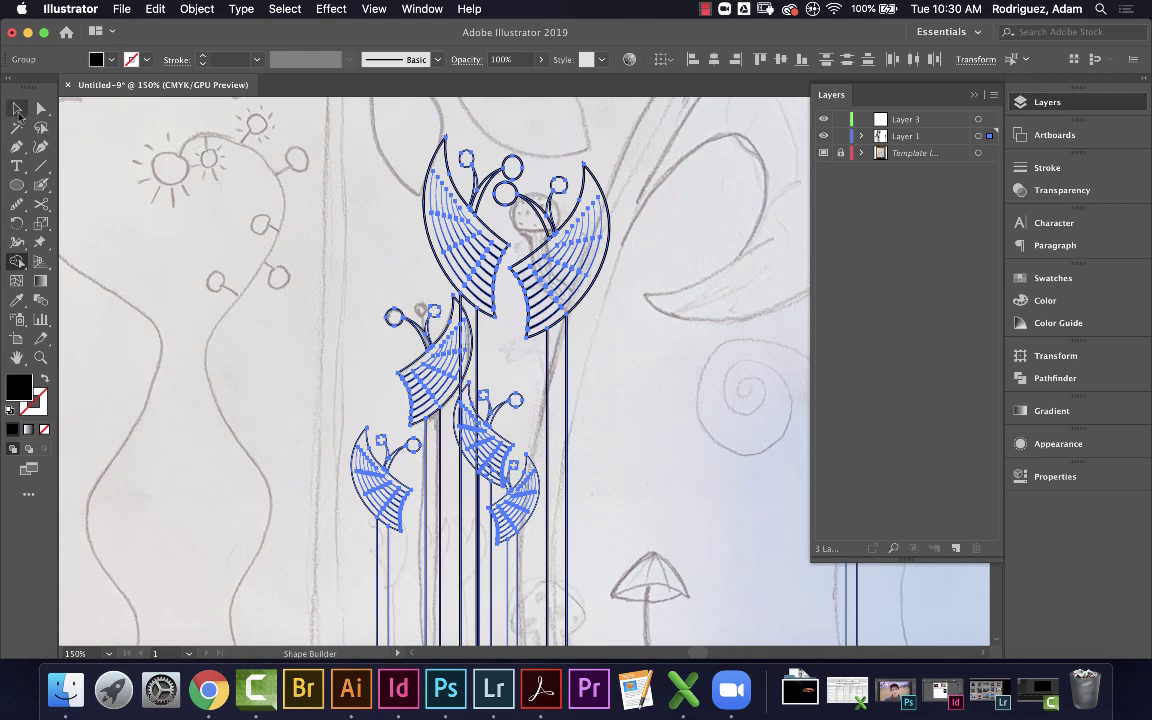
{"action": "left_click", "coordinate": [17, 109]}
{"action": "left_click", "coordinate": [160, 240]}
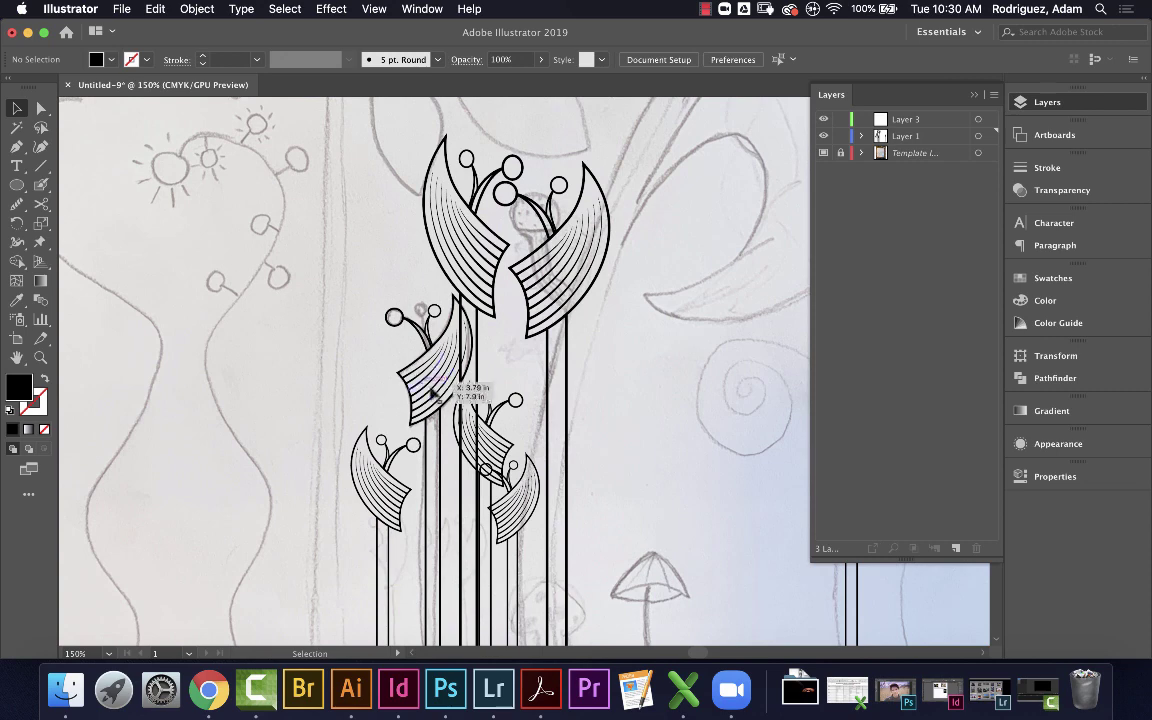
Delete the isolated small flower standing past the mushroom, away from the cluster
{"action": "key", "text": "super+0"}
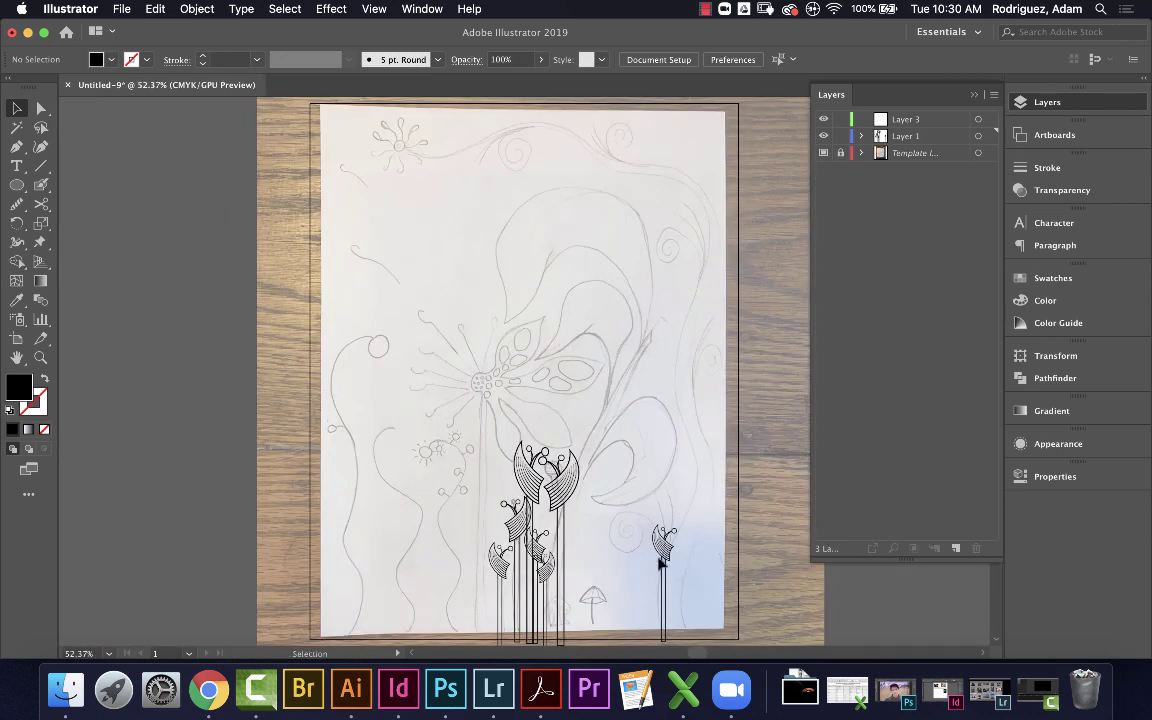
{"action": "left_click_drag", "start_coordinate": [620, 542], "coordinate": [678, 600]}
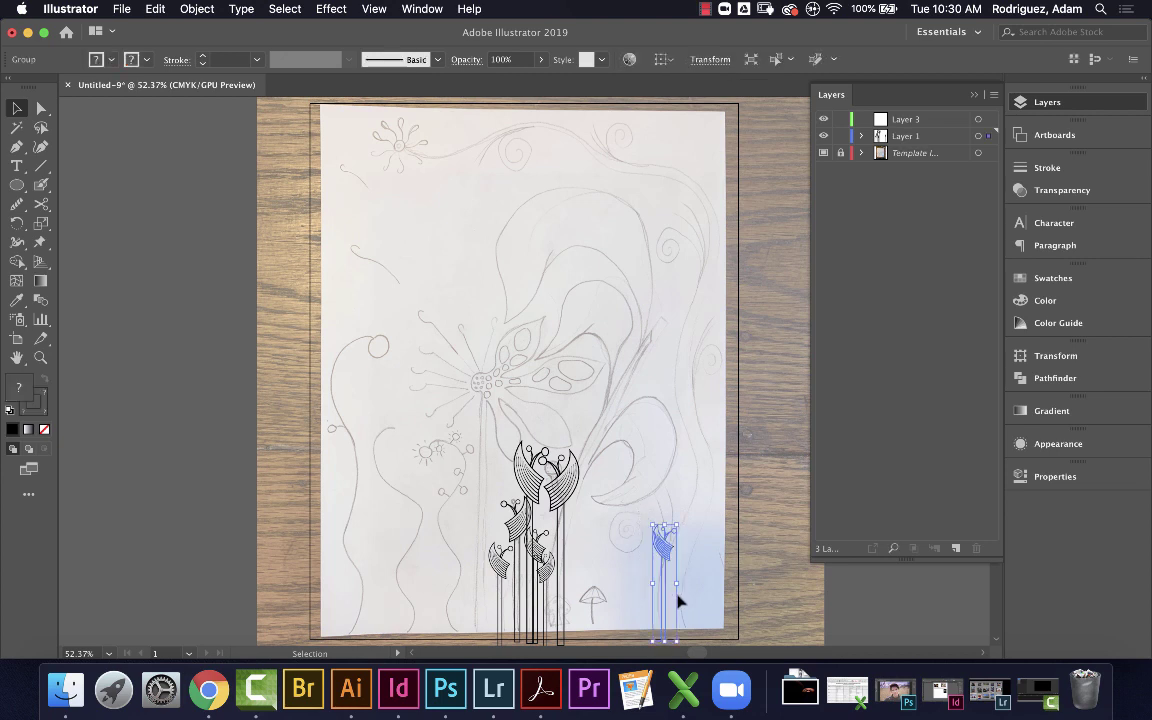
{"action": "key", "text": "Delete"}
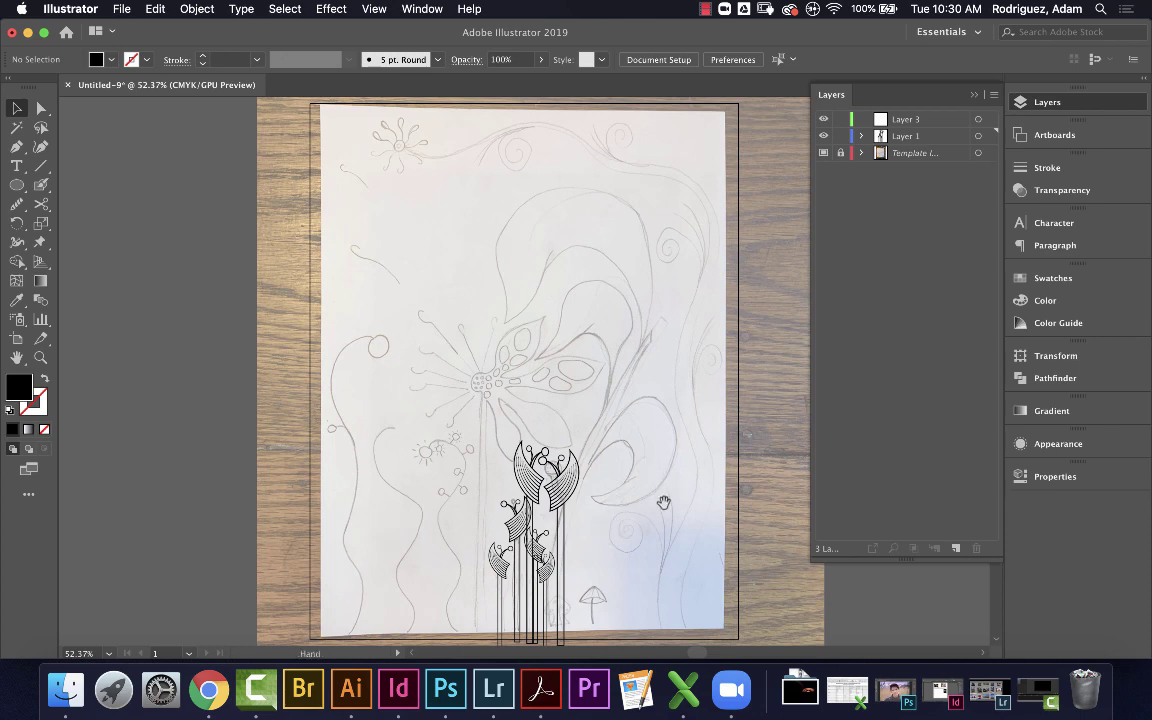
Lock Layer 1 and make Layer 3 the active layer for drawing with the Pencil tool
{"action": "left_click_drag", "start_coordinate": [669, 532], "coordinate": [606, 470]}
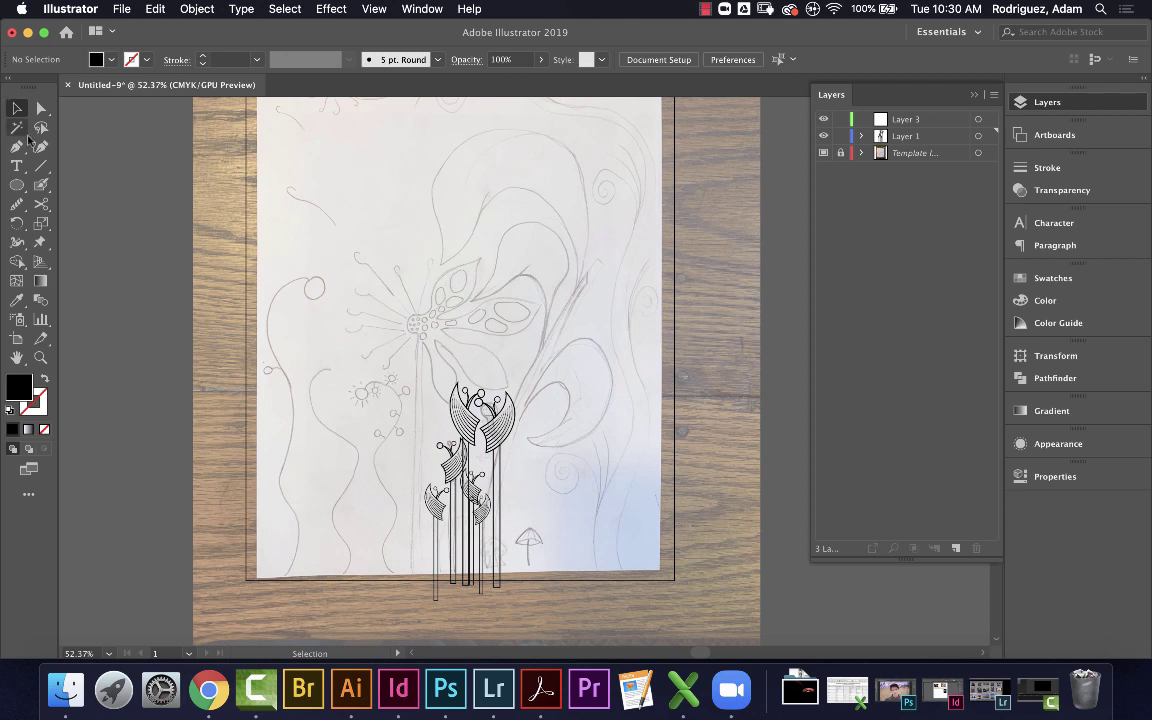
{"action": "left_click", "coordinate": [17, 204]}
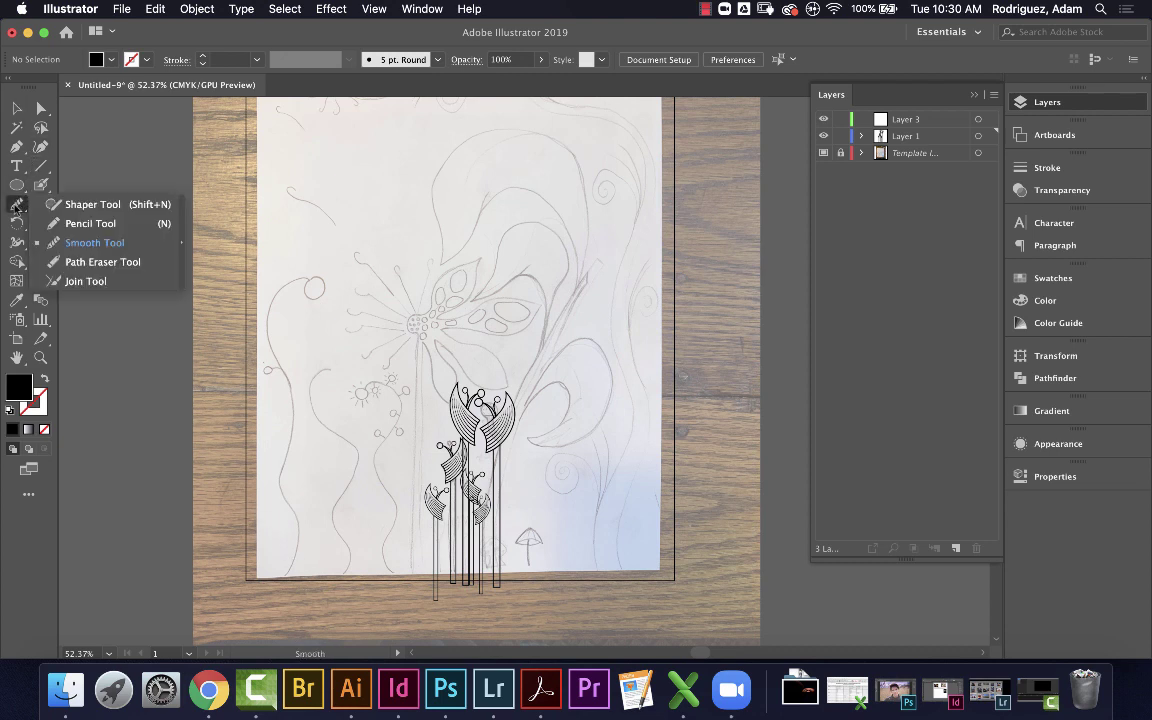
{"action": "left_click", "coordinate": [88, 222]}
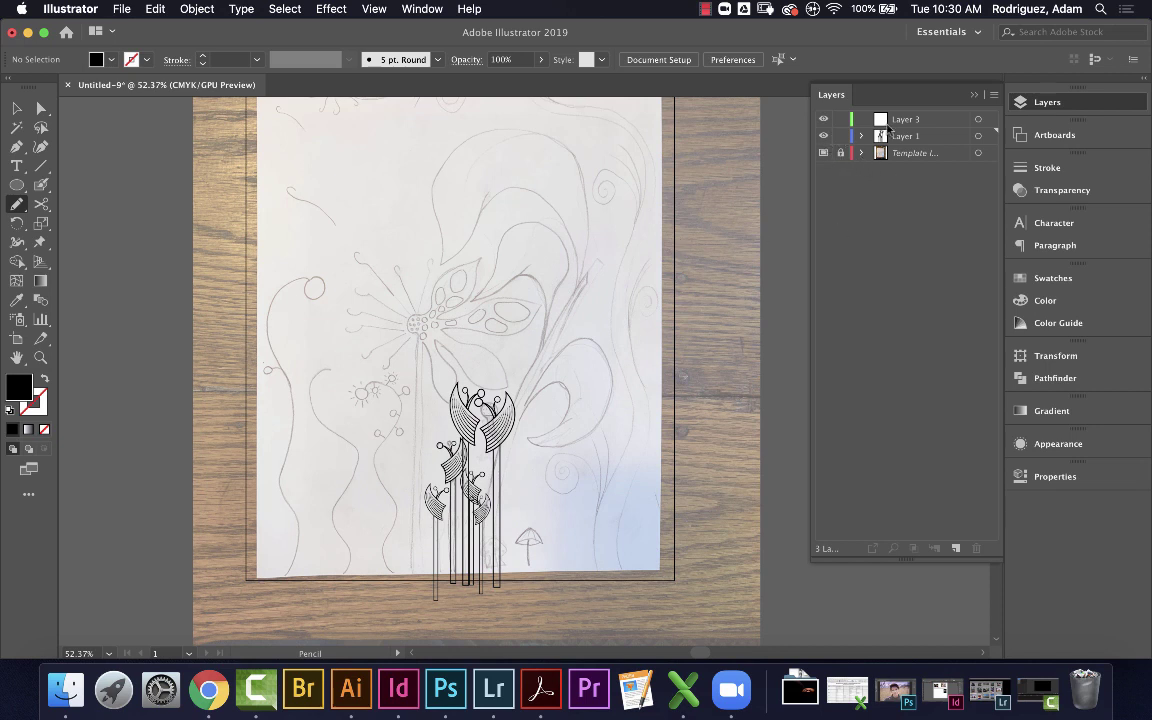
{"action": "left_click", "coordinate": [901, 139]}
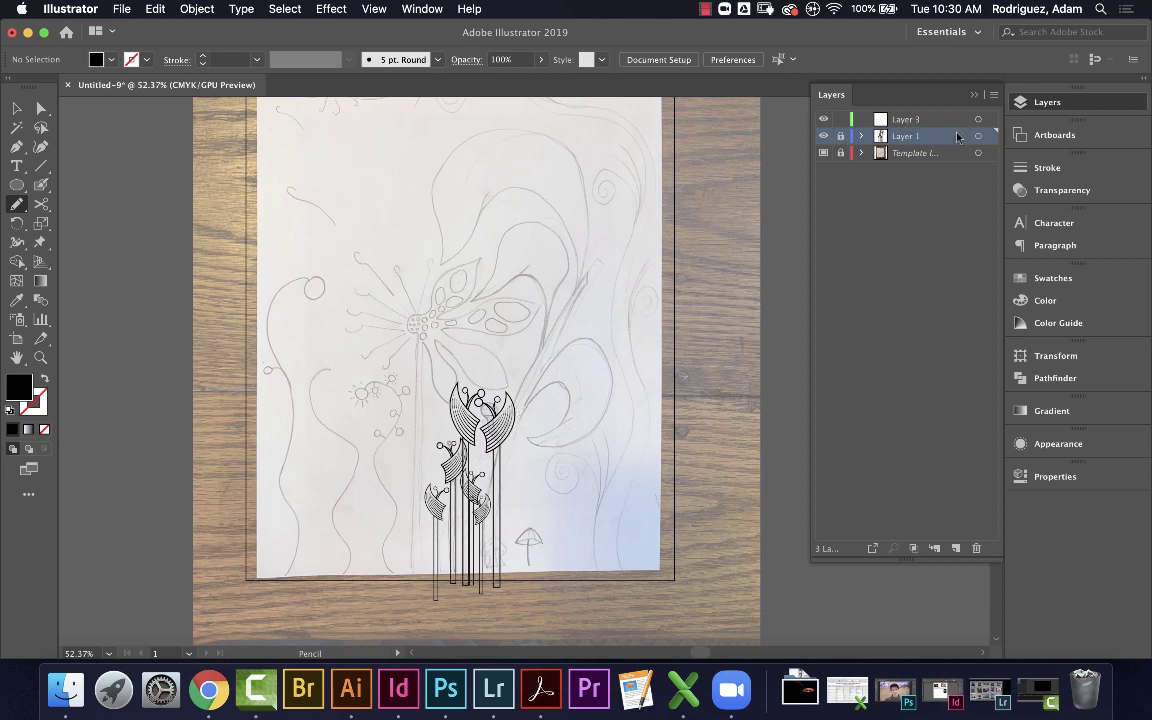
{"action": "left_click", "coordinate": [906, 120]}
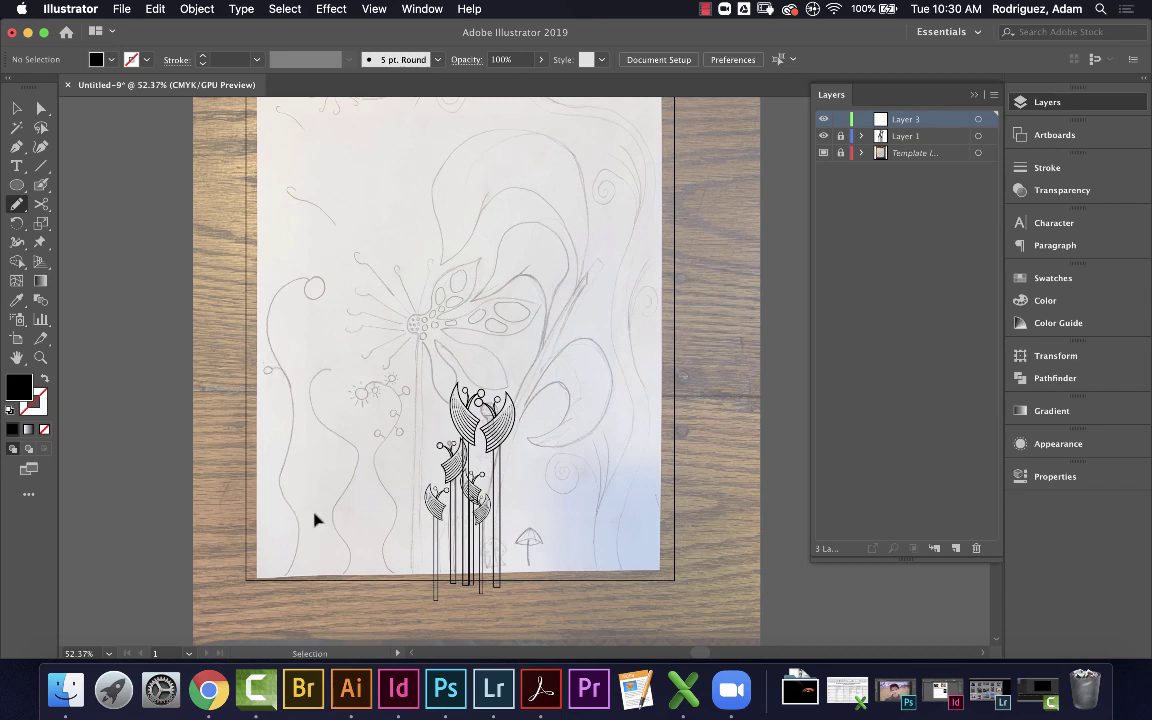
Trace the sketch's middle wavy stem with the Pencil tool, from its curled tip to just below the artboard's lower edge
{"action": "key", "text": "super+1"}
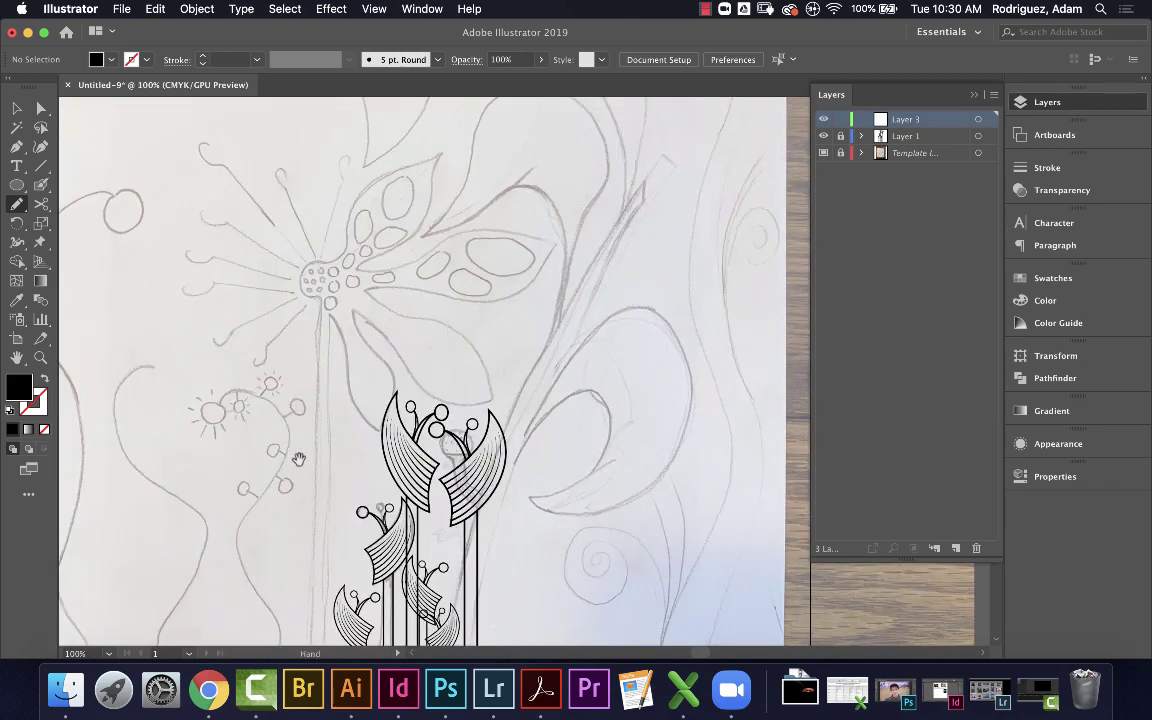
{"action": "mouse_move", "coordinate": [270, 414]}
{"action": "left_mouse_down"}
{"action": "mouse_move", "coordinate": [360, 364]}
{"action": "mouse_move", "coordinate": [460, 344]}
{"action": "mouse_move", "coordinate": [490, 266]}
{"action": "left_mouse_up"}
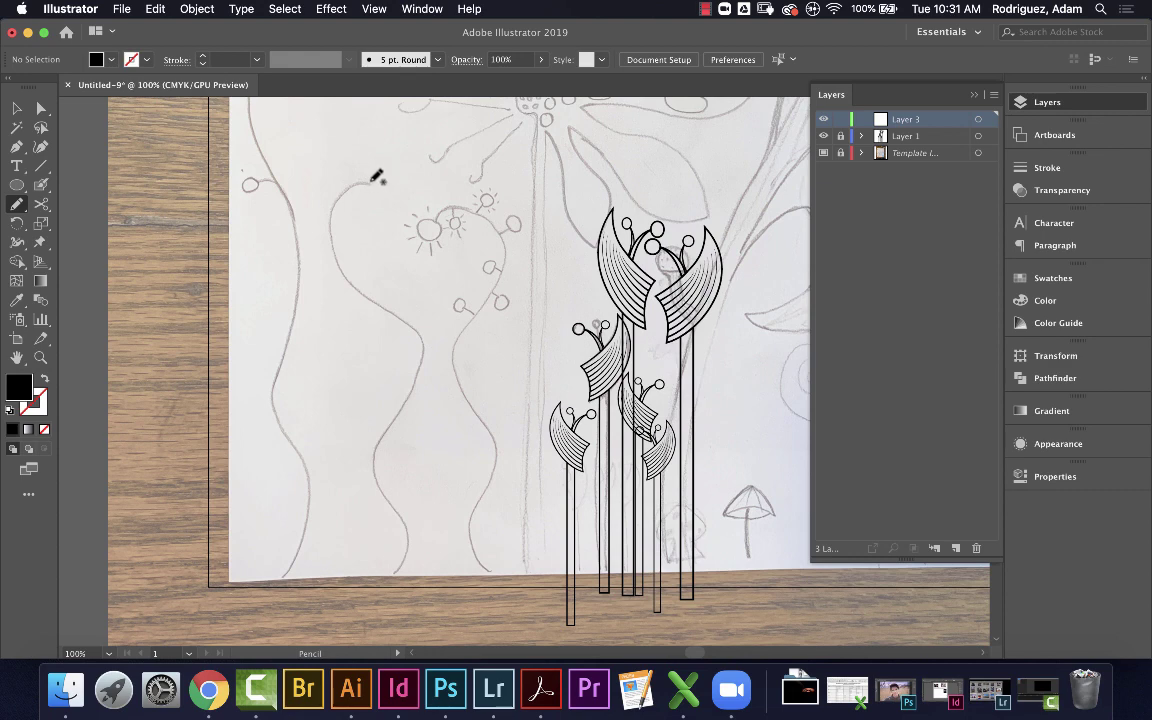
{"action": "mouse_move", "coordinate": [378, 178]}
{"action": "left_mouse_down"}
{"action": "mouse_move", "coordinate": [337, 205]}
{"action": "mouse_move", "coordinate": [336, 246]}
{"action": "mouse_move", "coordinate": [352, 283]}
{"action": "mouse_move", "coordinate": [410, 335]}
{"action": "mouse_move", "coordinate": [418, 368]}
{"action": "mouse_move", "coordinate": [385, 461]}
{"action": "mouse_move", "coordinate": [412, 541]}
{"action": "mouse_move", "coordinate": [391, 600]}
{"action": "left_mouse_up"}
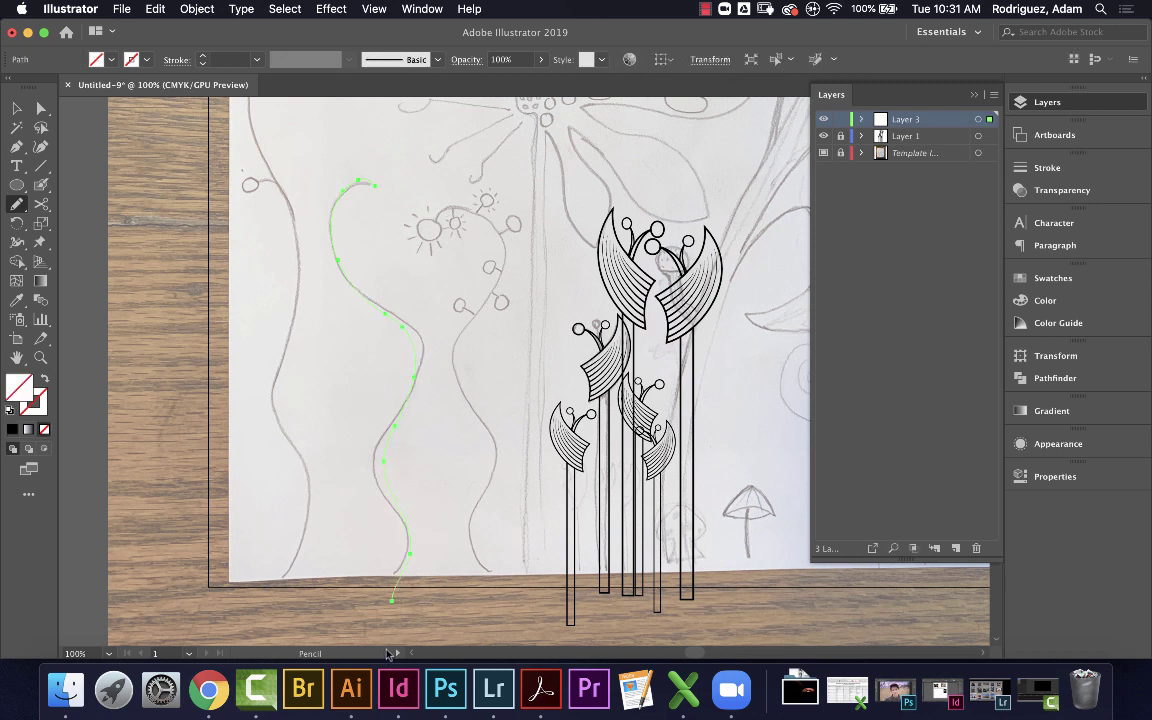
Give the traced wavy stem the default 1 pt black stroke and no fill, then deselect it
{"action": "left_click", "coordinate": [19, 112]}
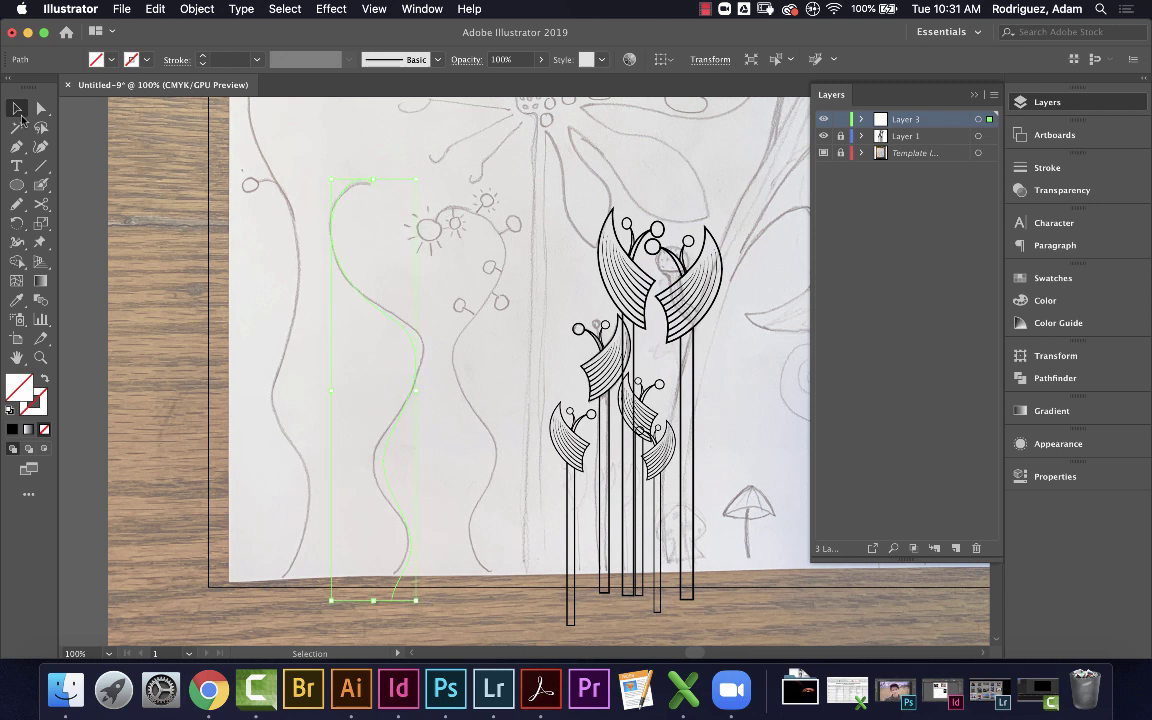
{"action": "left_click", "coordinate": [276, 152]}
{"action": "left_click", "coordinate": [336, 200]}
{"action": "left_click", "coordinate": [10, 409]}
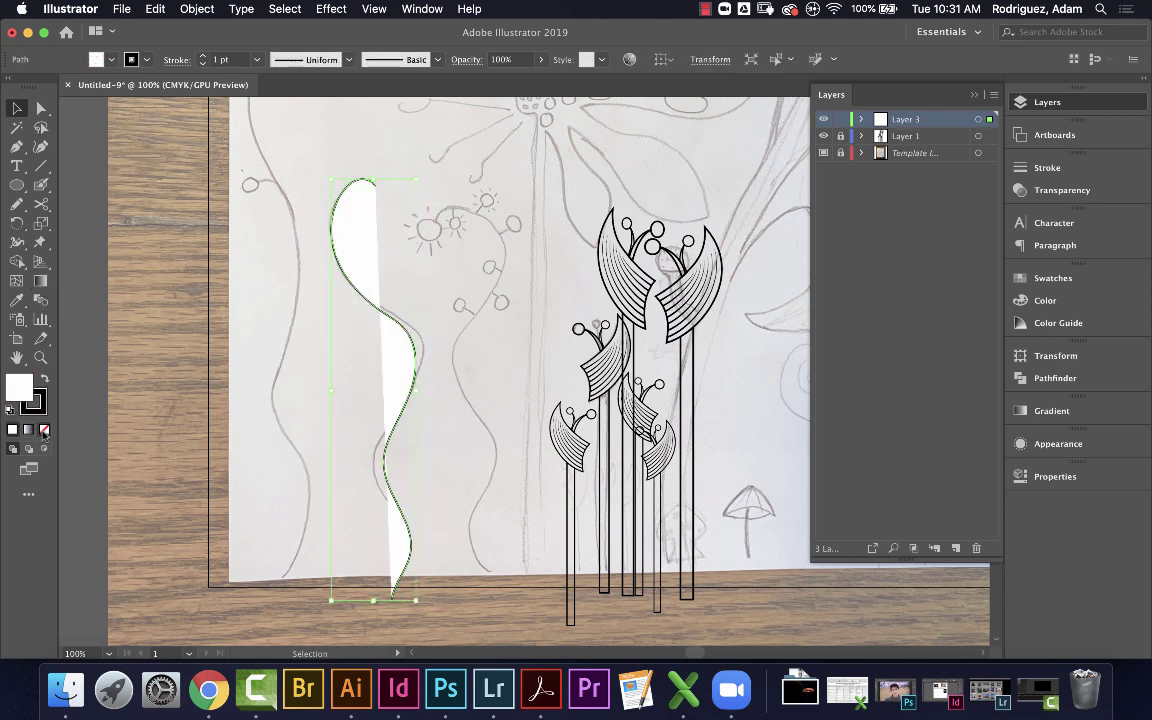
{"action": "left_click", "coordinate": [43, 431]}
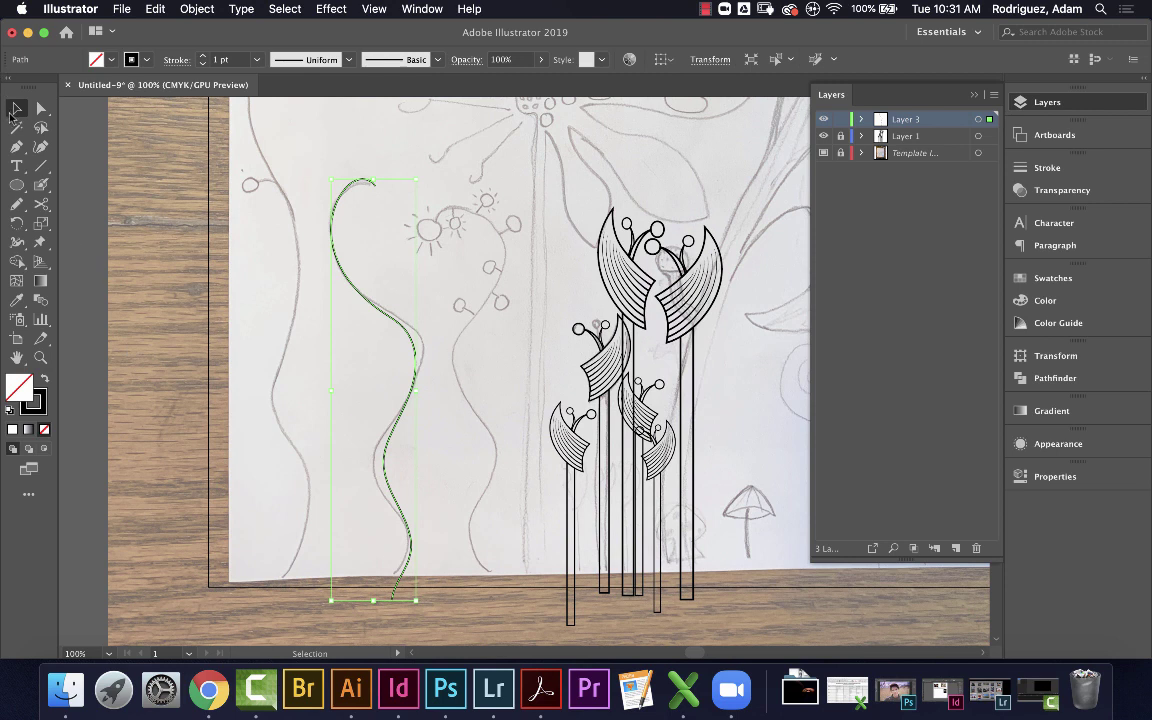
{"action": "left_click", "coordinate": [285, 286]}
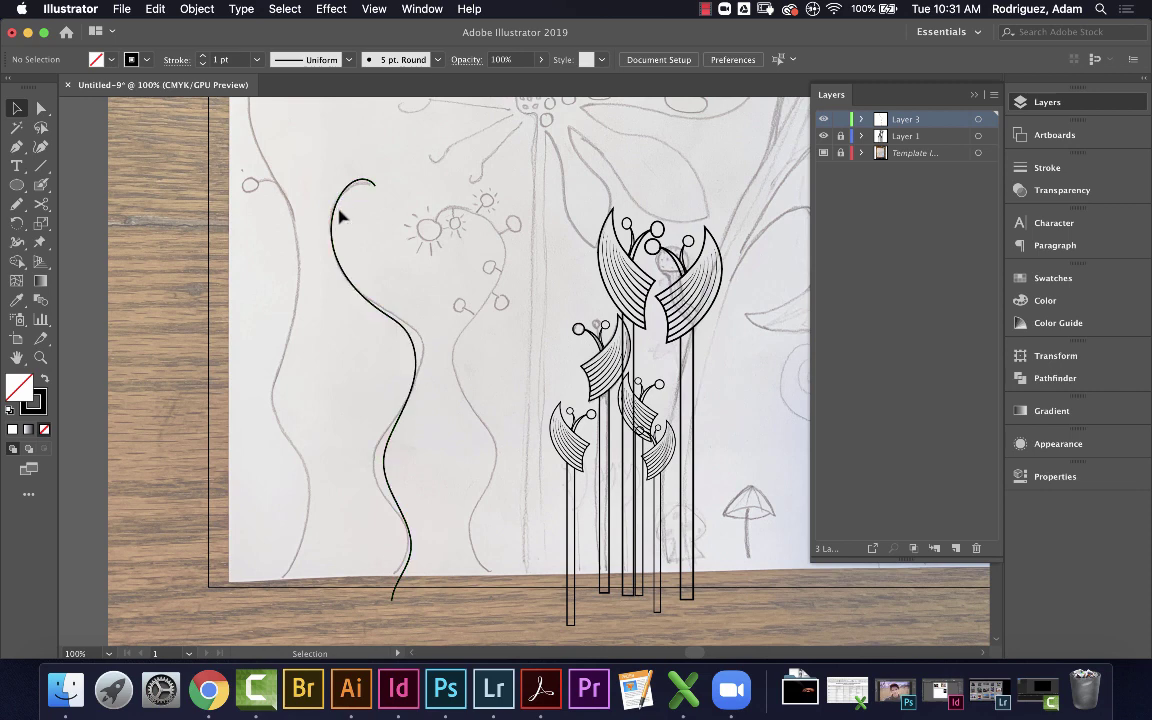
Duplicate the wavy stem line, placing the copy slightly to its left and a little lower
{"action": "left_click", "coordinate": [353, 292]}
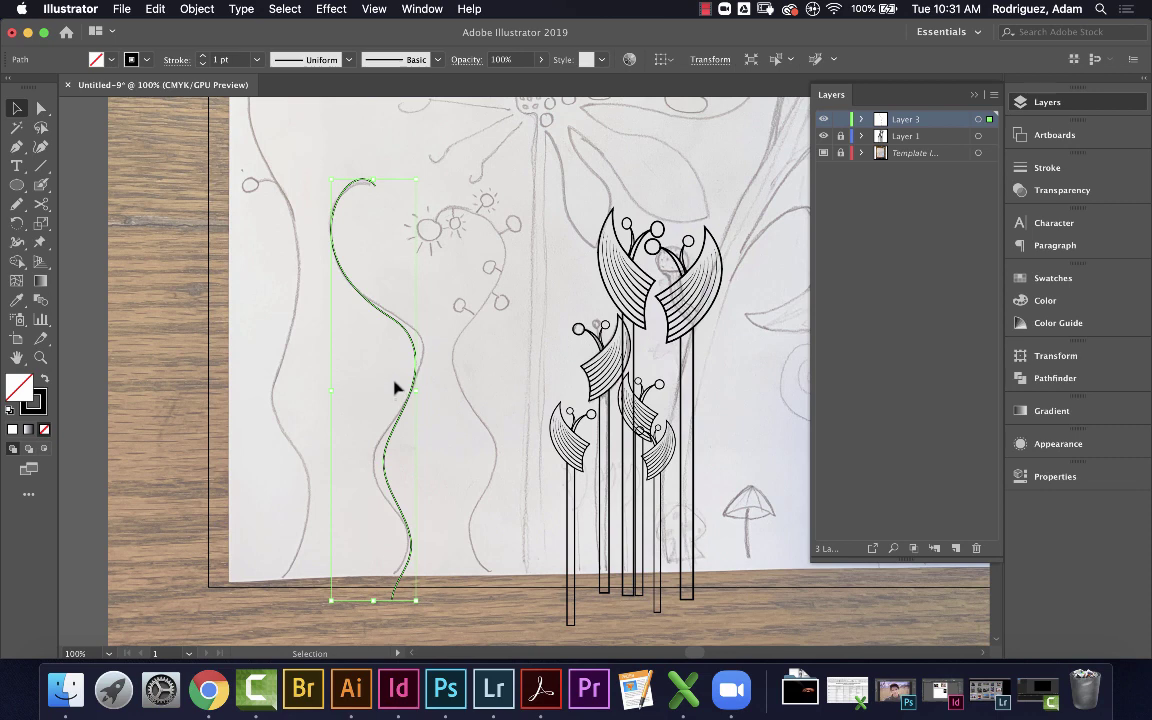
{"action": "left_click_drag", "start_coordinate": [390, 322], "coordinate": [361, 331]}
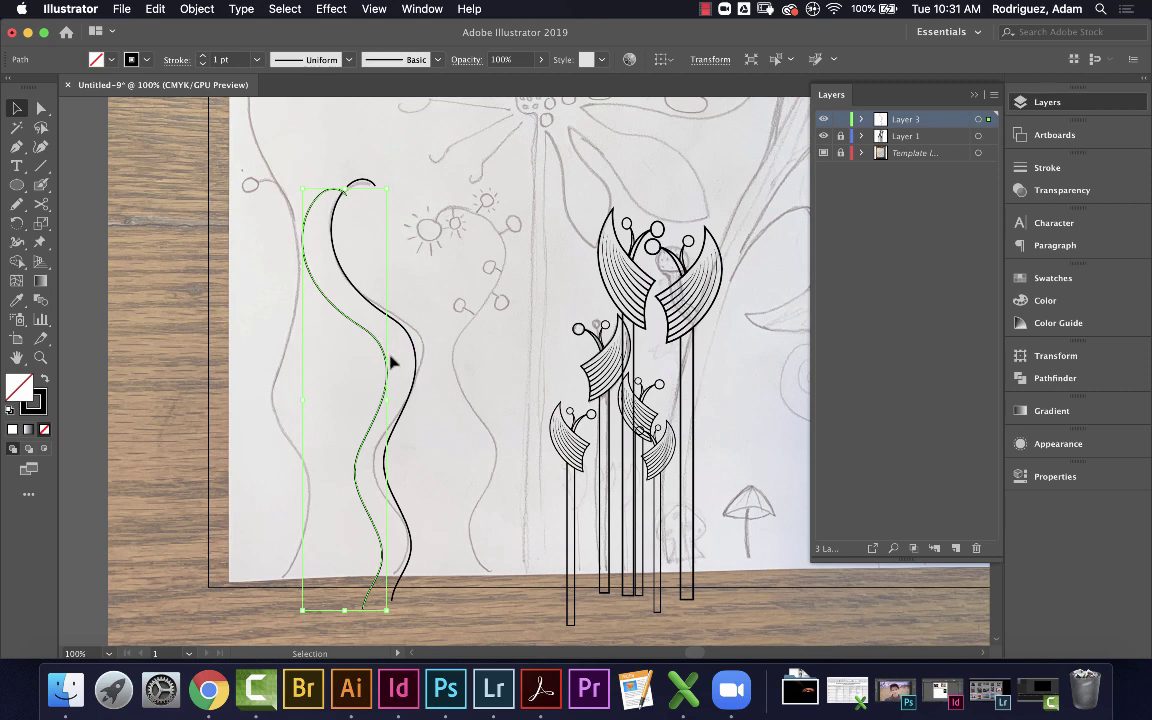
Nudge the copied stem line up and to the right until it closely parallels the original as a thin stem, then deselect it
{"action": "key", "text": "Up"}
{"action": "key", "text": "Up"}
{"action": "key", "text": "Up"}
{"action": "key", "text": "Up"}
{"action": "key", "text": "Up"}
{"action": "key", "text": "Up"}
{"action": "key", "text": "Up"}
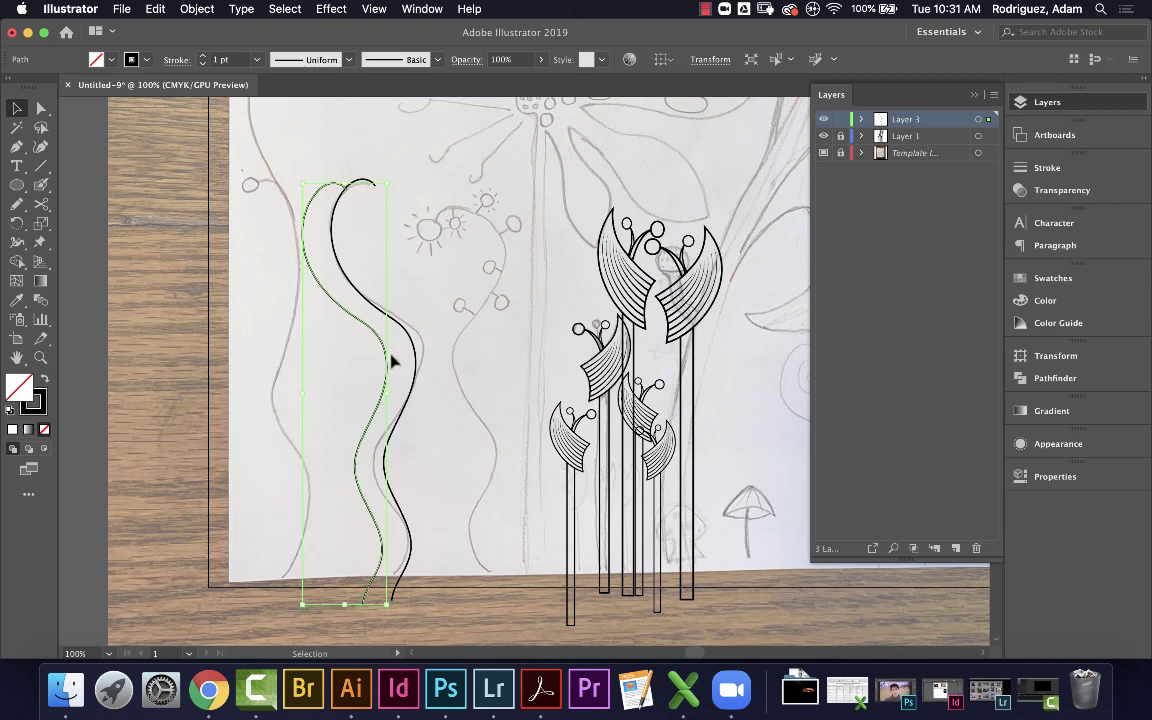
{"action": "key", "text": "Right"}
{"action": "key", "text": "Right"}
{"action": "key", "text": "Right"}
{"action": "key", "text": "Right"}
{"action": "key", "text": "Right"}
{"action": "key", "text": "Right"}
{"action": "key", "text": "Right"}
{"action": "key", "text": "Right"}
{"action": "key", "text": "Right"}
{"action": "key", "text": "Right"}
{"action": "key", "text": "Right"}
{"action": "key", "text": "Right"}
{"action": "key", "text": "Right"}
{"action": "key", "text": "Right"}
{"action": "key", "text": "Right"}
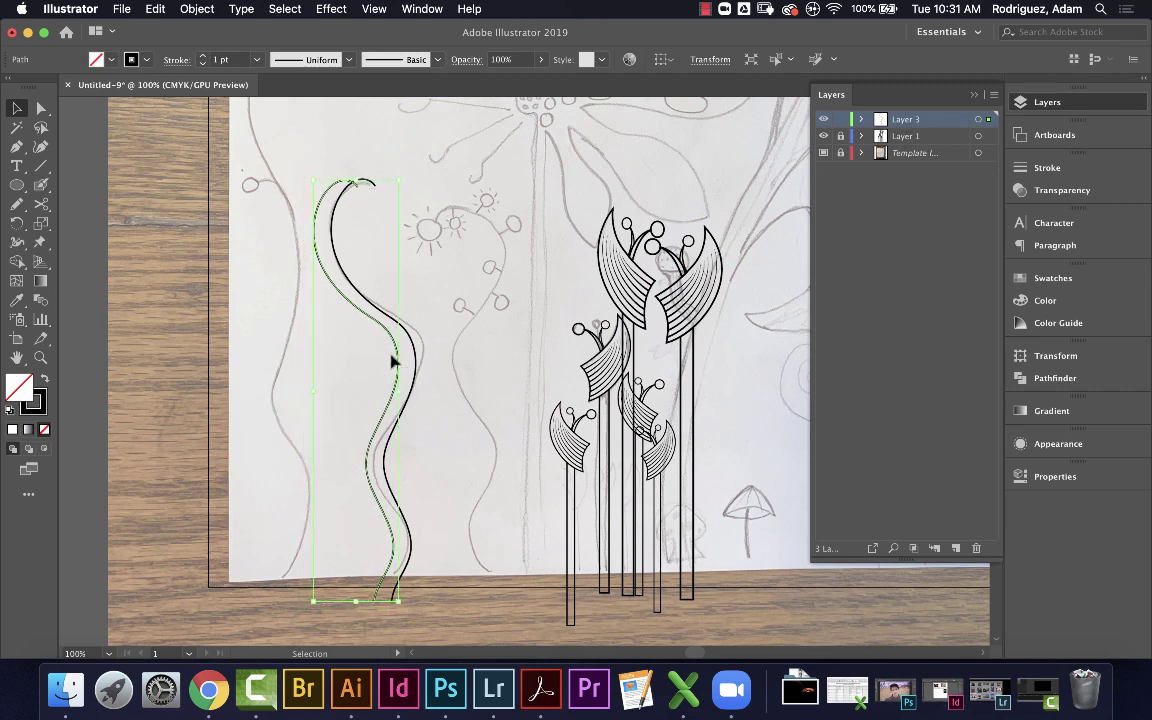
{"action": "key", "text": "Right"}
{"action": "key", "text": "Right"}
{"action": "key", "text": "Right"}
{"action": "key", "text": "Right"}
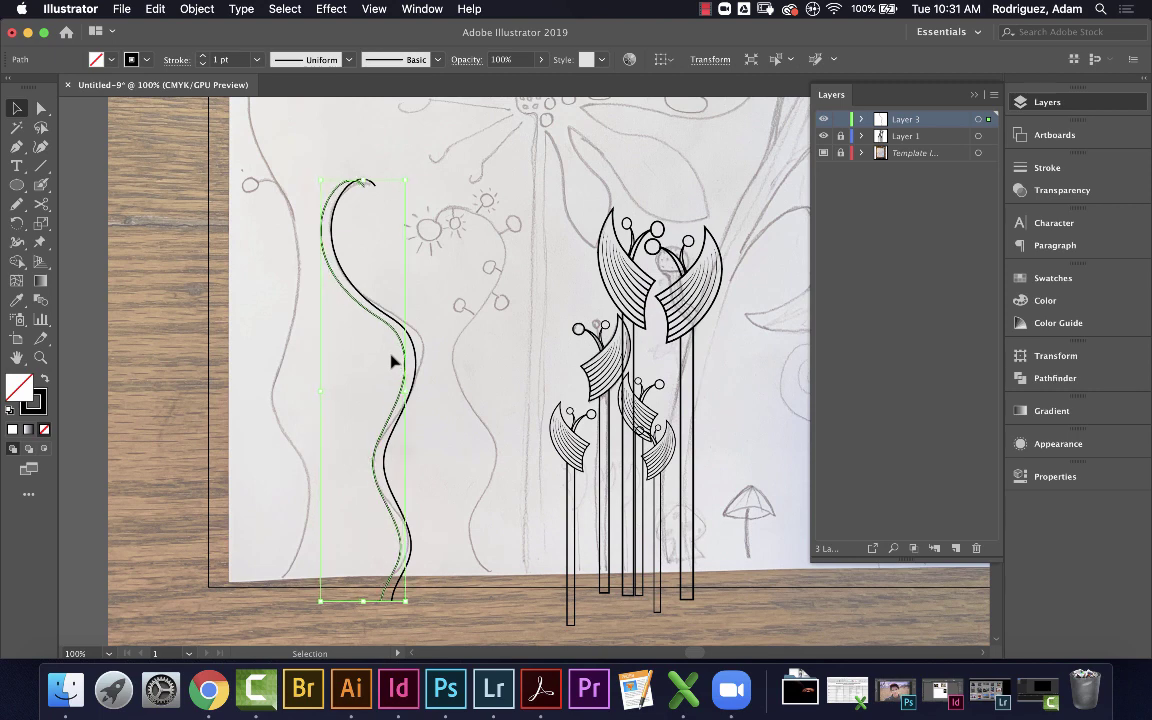
{"action": "key", "text": "Right"}
{"action": "key", "text": "Right"}
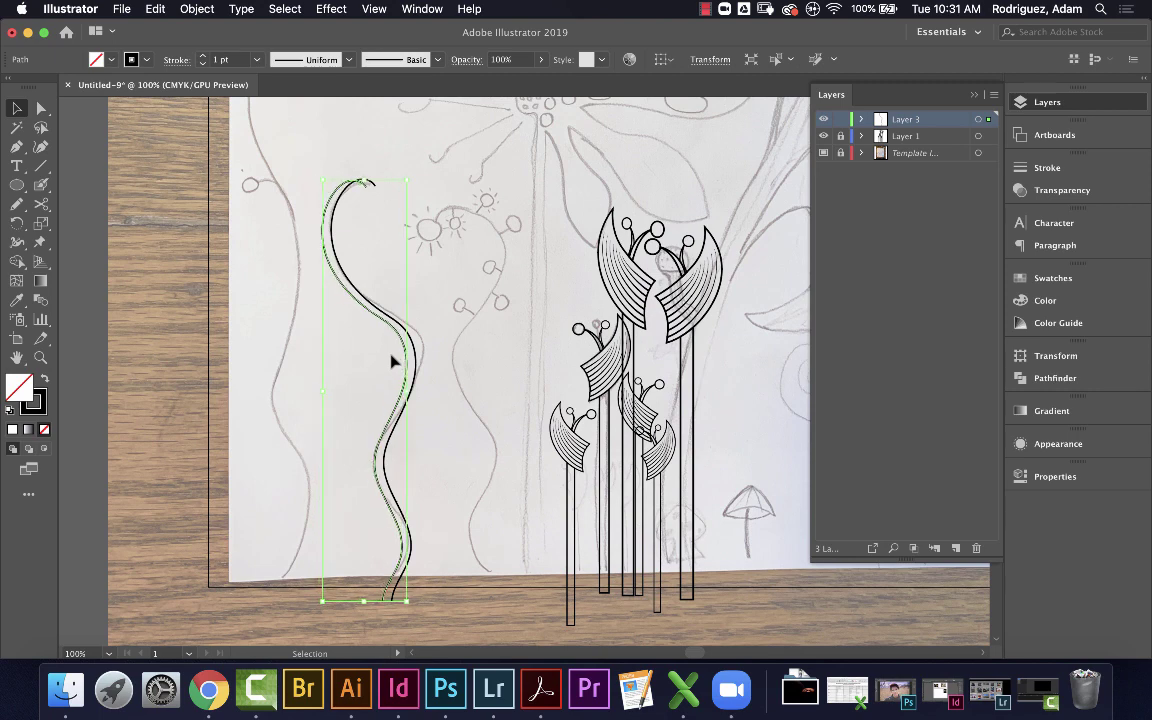
{"action": "key", "text": "Right"}
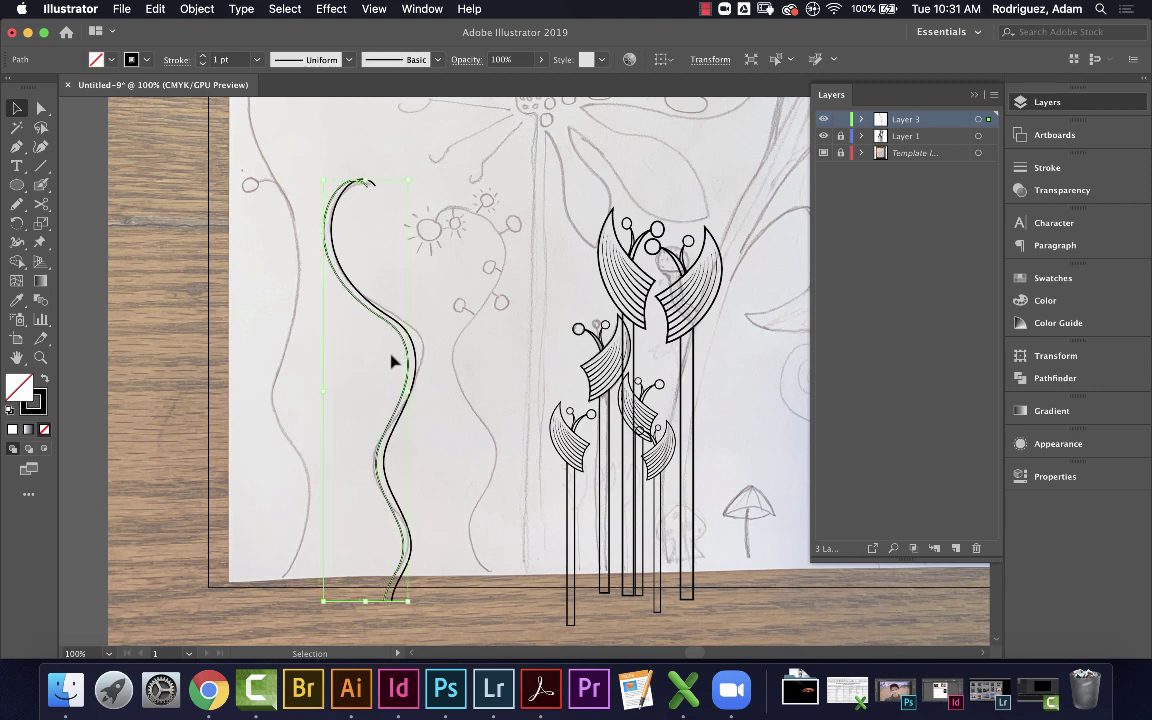
{"action": "key", "text": "Right"}
{"action": "key", "text": "Right"}
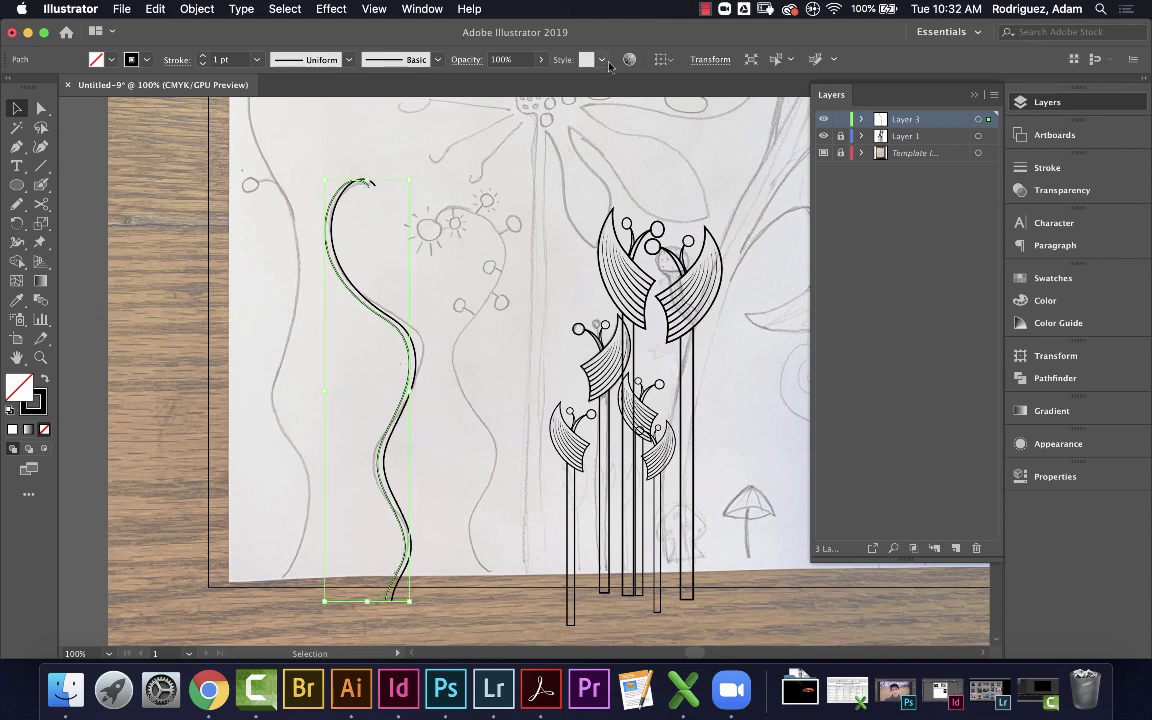
{"action": "left_click", "coordinate": [323, 165]}
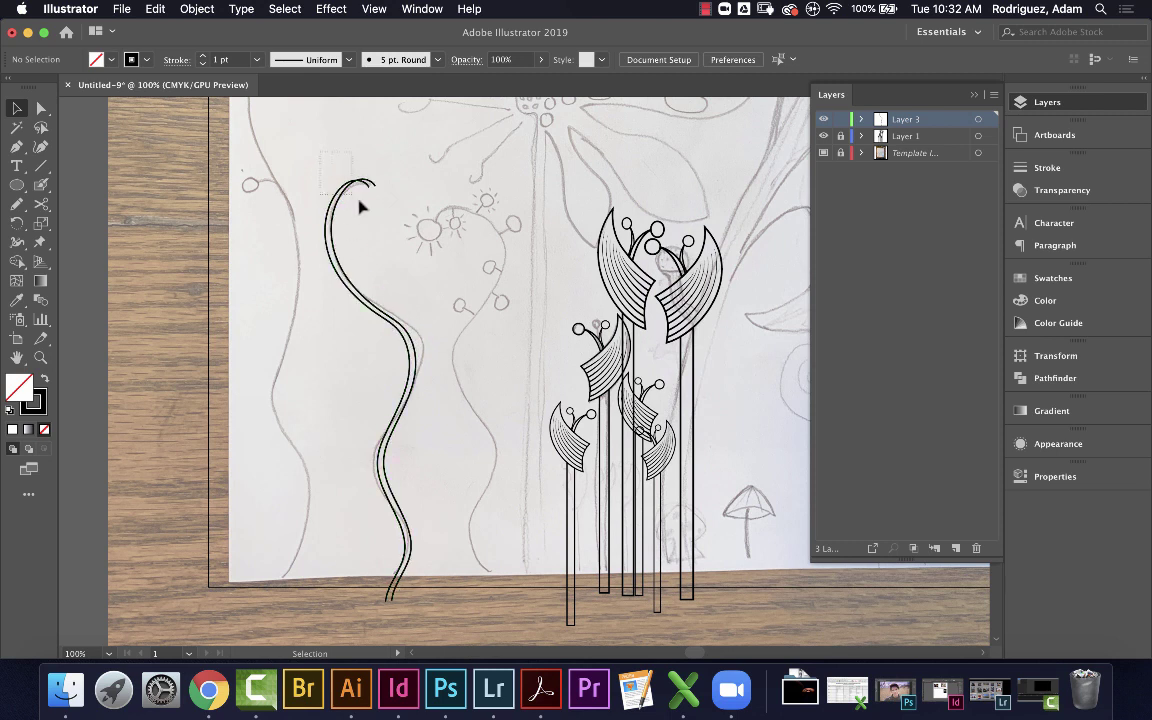
{"action": "left_click", "coordinate": [360, 285]}
{"action": "left_click", "coordinate": [17, 262]}
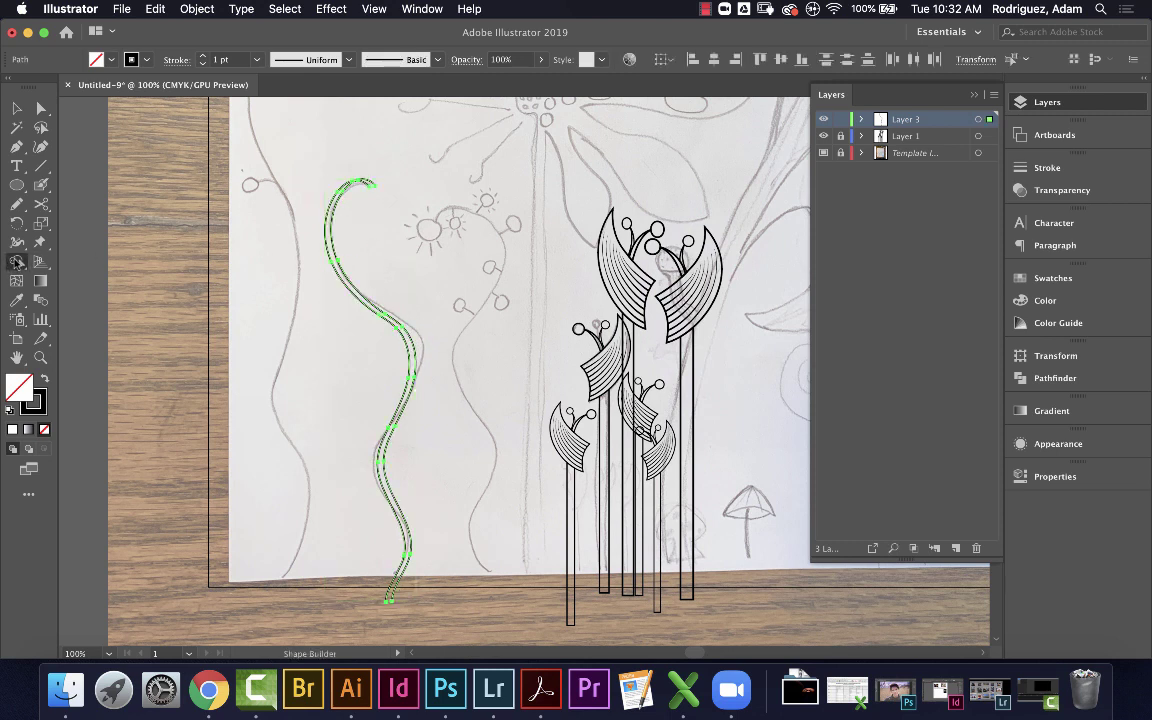
{"action": "key", "text": "v"}
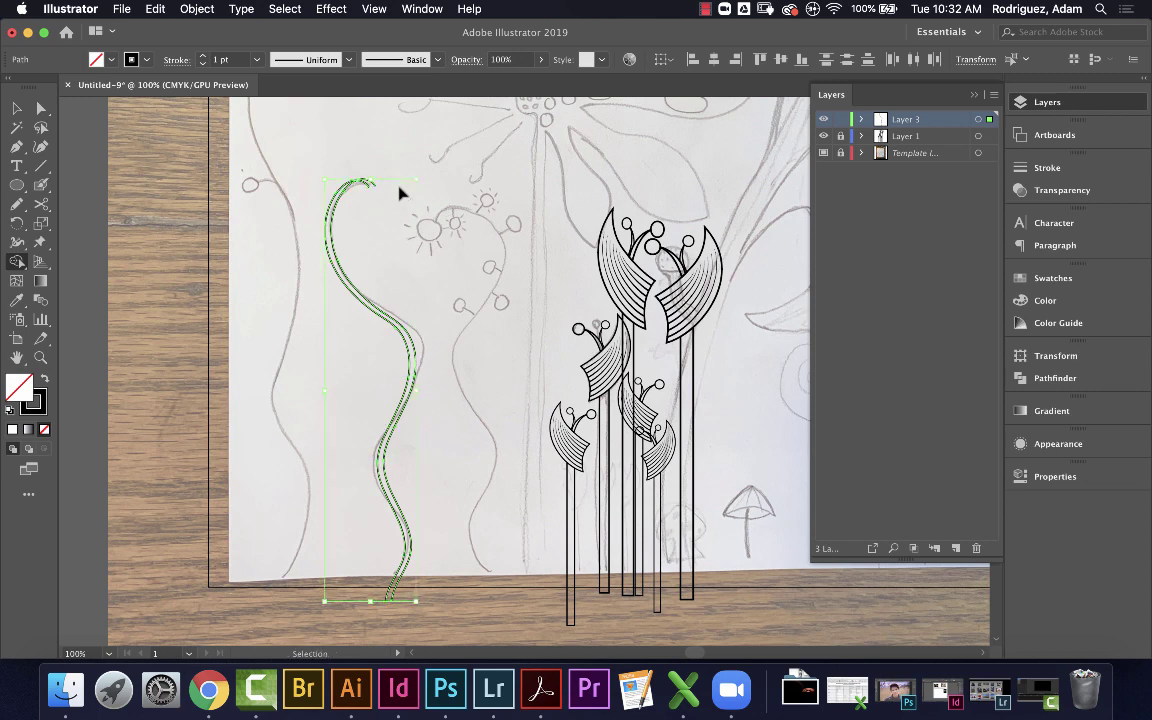
{"action": "key", "text": "super+equal"}
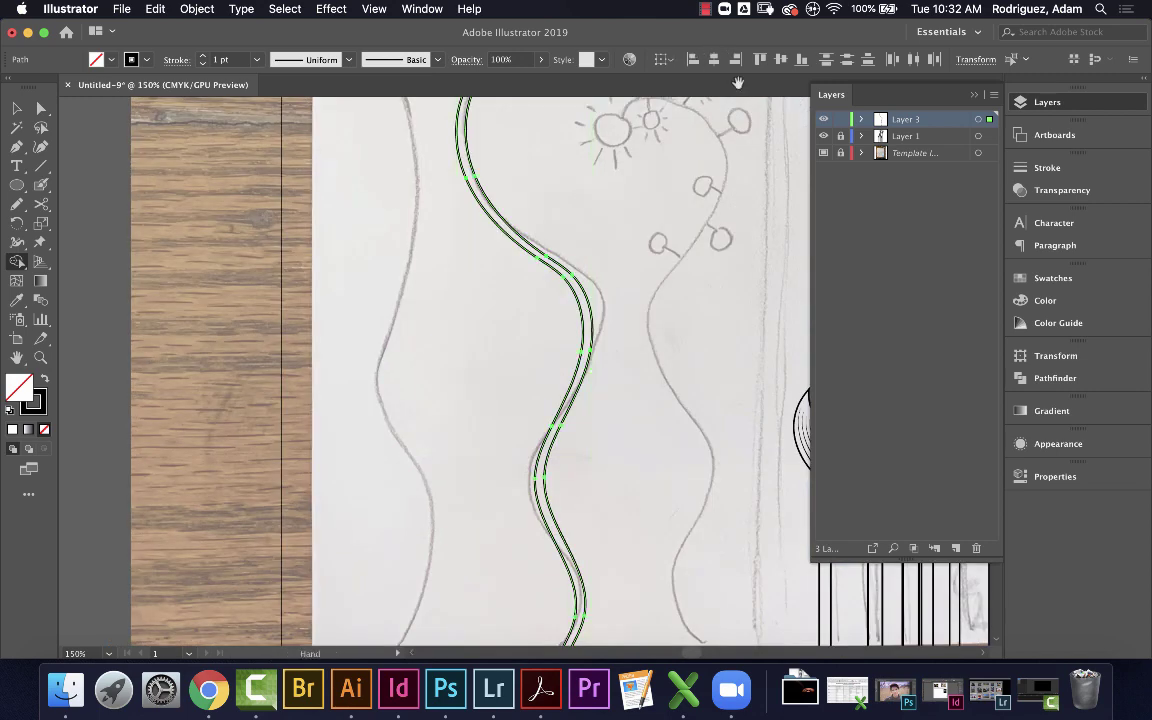
{"action": "left_click_drag", "start_coordinate": [527, 155], "coordinate": [522, 340]}
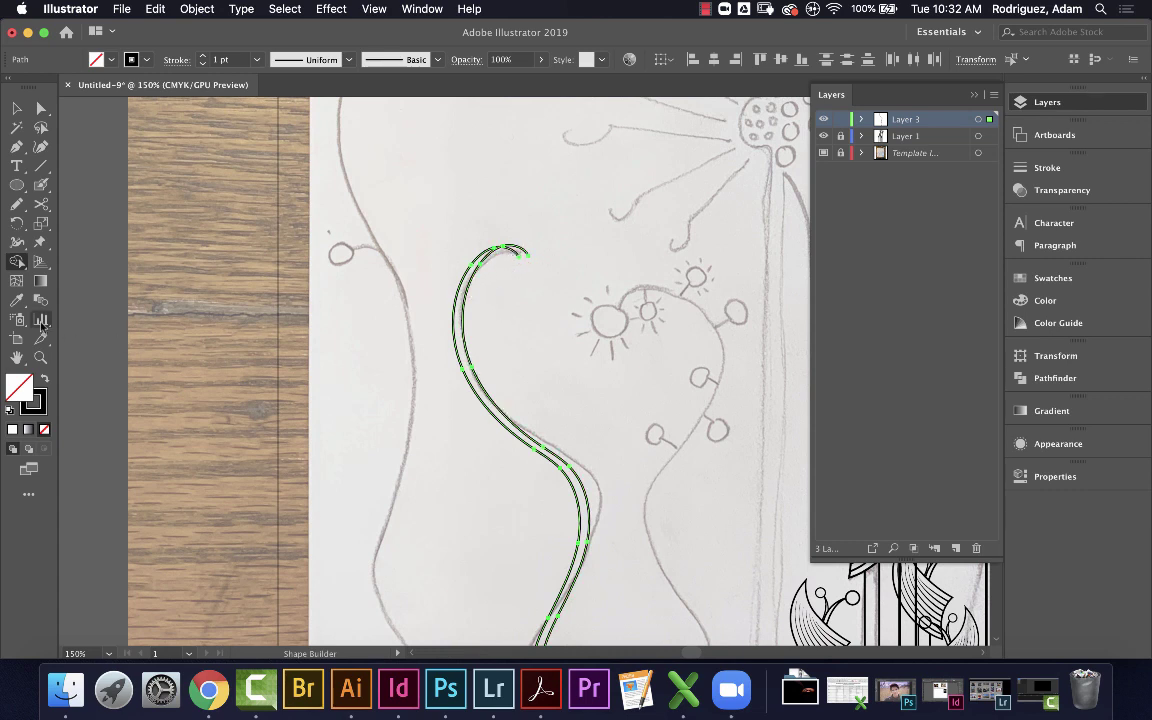
{"action": "left_click", "coordinate": [520, 253]}
{"action": "left_click", "coordinate": [520, 253], "text": "alt"}
{"action": "key", "text": "v"}
Draw a short horizontal line across both stem lines near their lower ends, just below the artboard edge
{"action": "left_click_drag", "start_coordinate": [607, 488], "coordinate": [580, 190]}
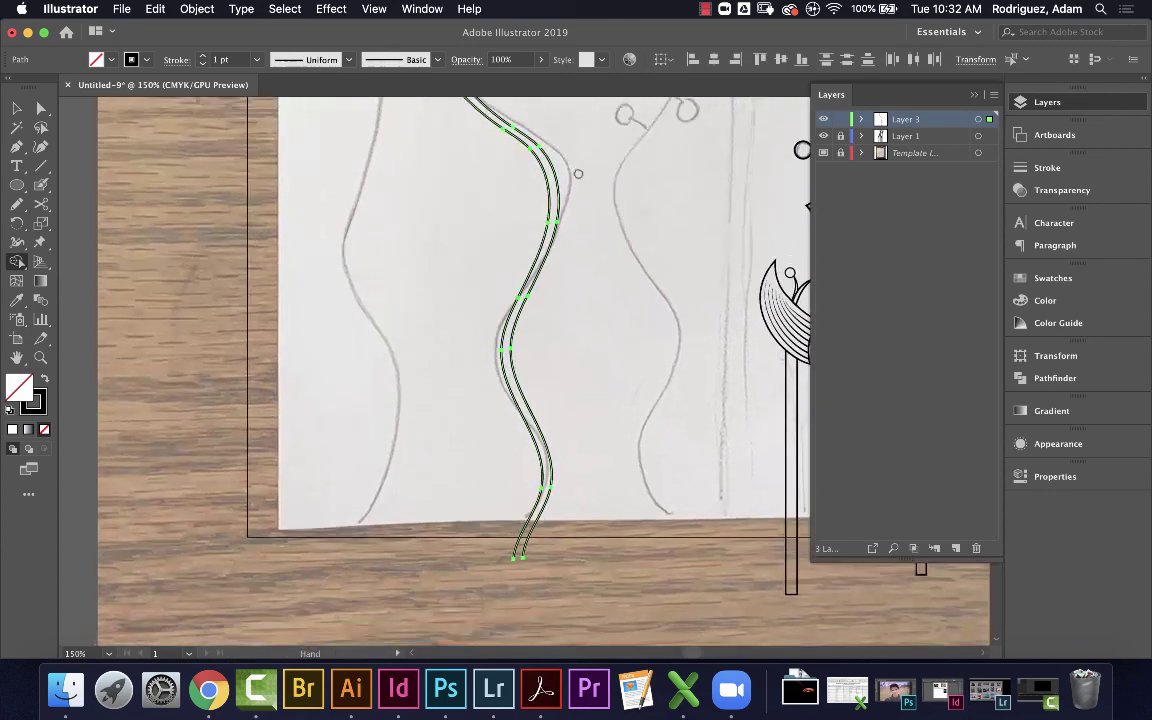
{"action": "left_click", "coordinate": [41, 166]}
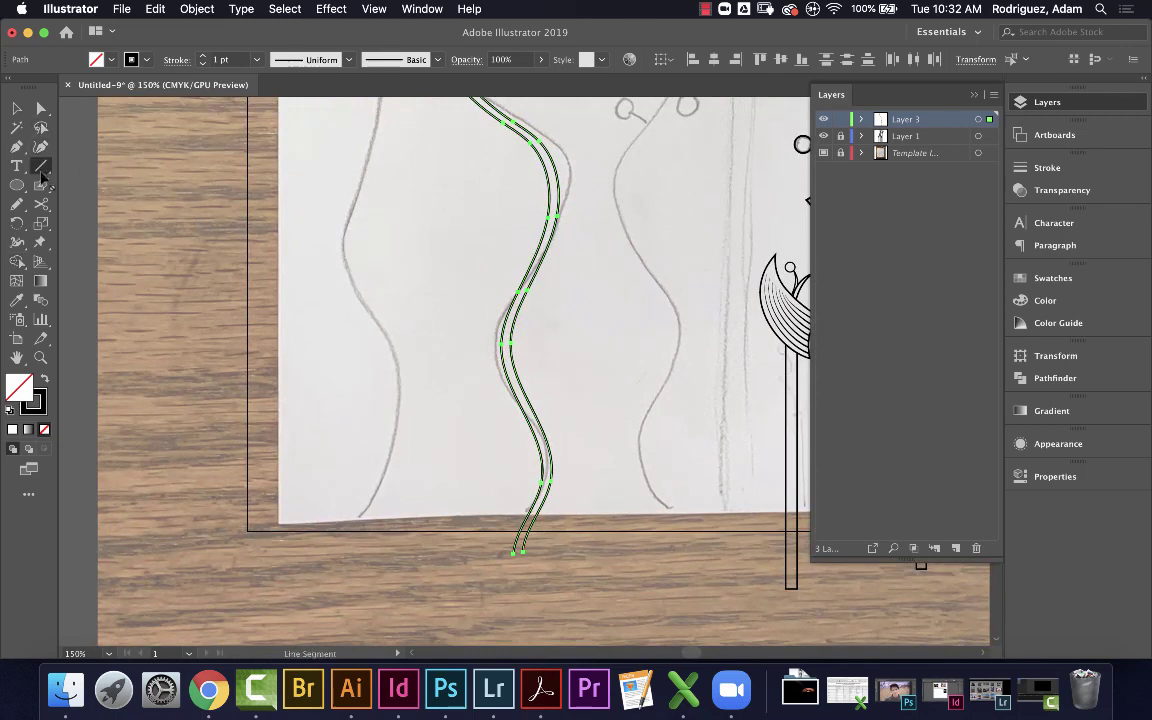
{"action": "left_click_drag", "start_coordinate": [509, 540], "coordinate": [541, 540]}
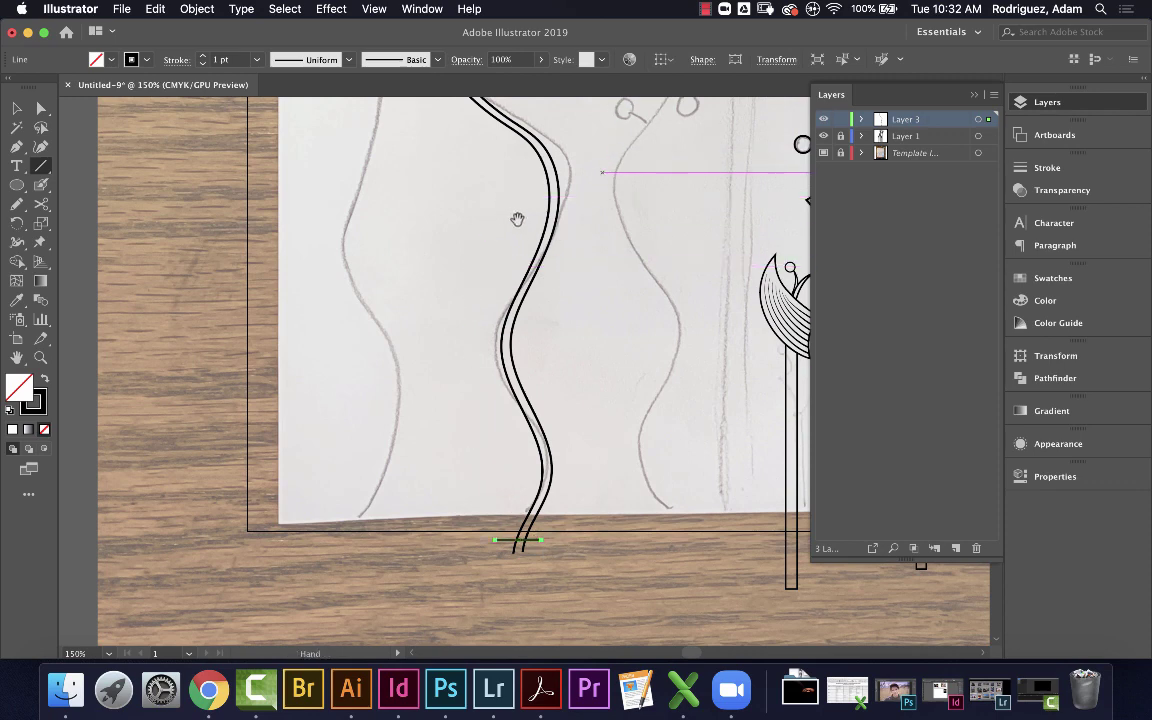
Use Shape Builder on the stem lines and crossing line to form one closed stem, removing the overhanging ends, then deselect
{"action": "left_click_drag", "start_coordinate": [510, 215], "coordinate": [495, 555]}
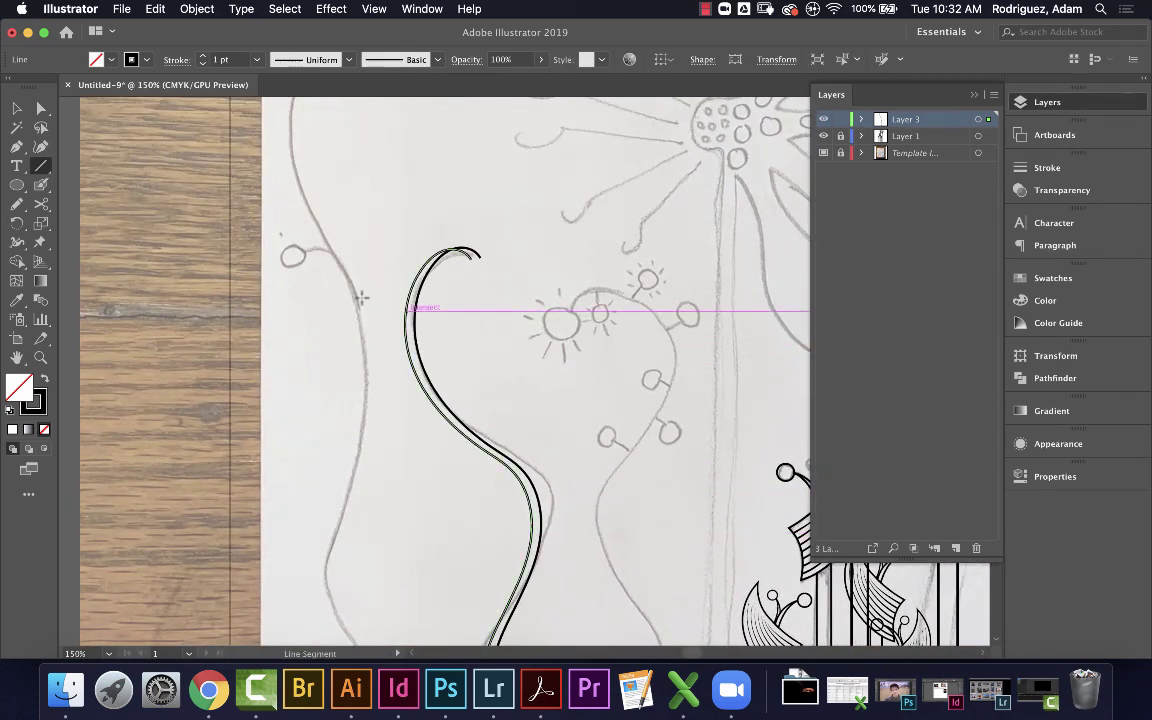
{"action": "left_click", "coordinate": [17, 262]}
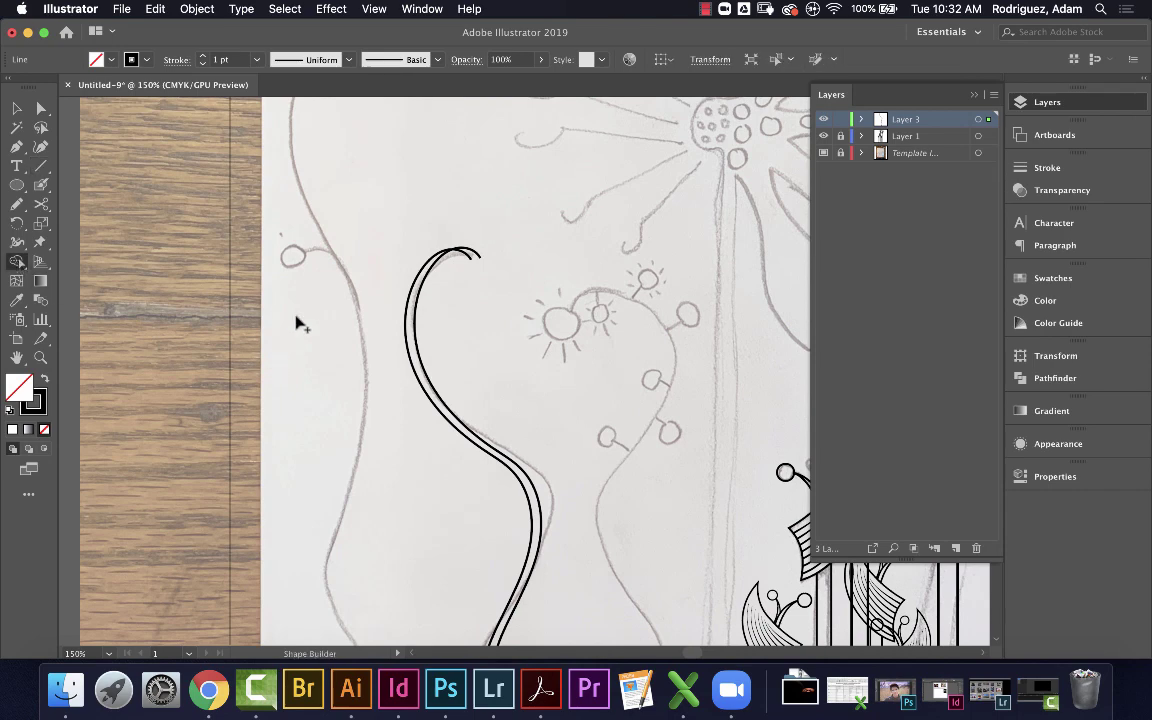
{"action": "key", "text": "super+a"}
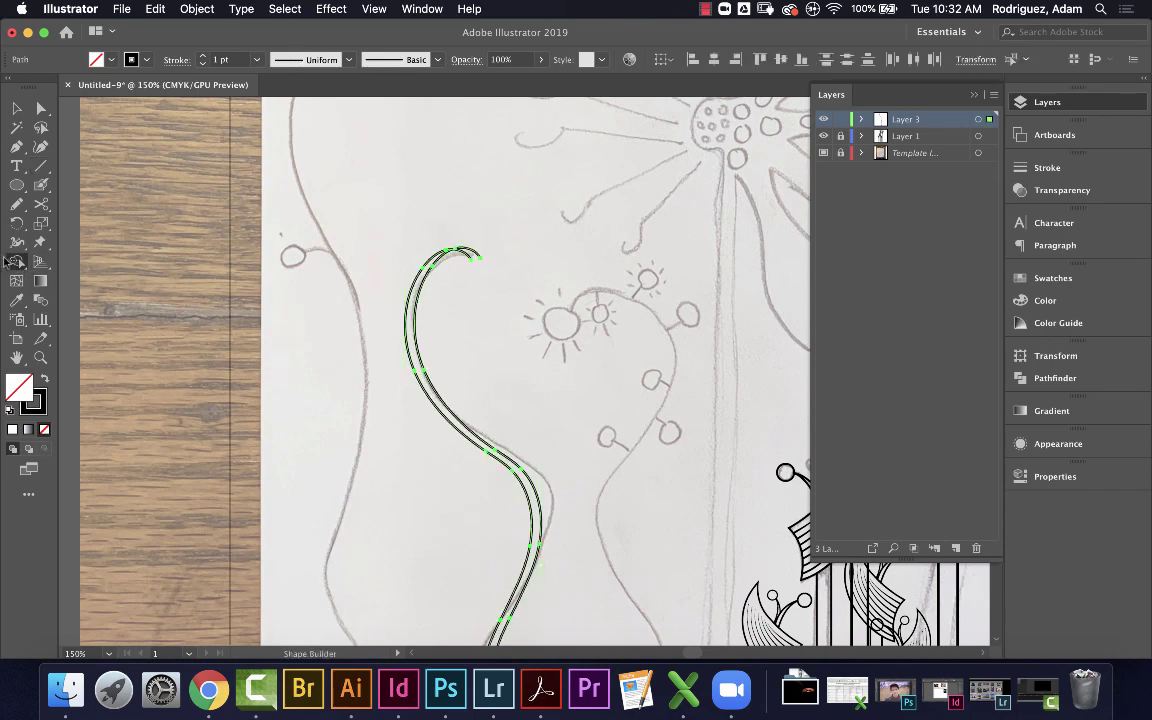
{"action": "left_click", "coordinate": [411, 338]}
{"action": "scroll", "coordinate": [537, 478], "scroll_direction": "down", "scroll_amount": 10}
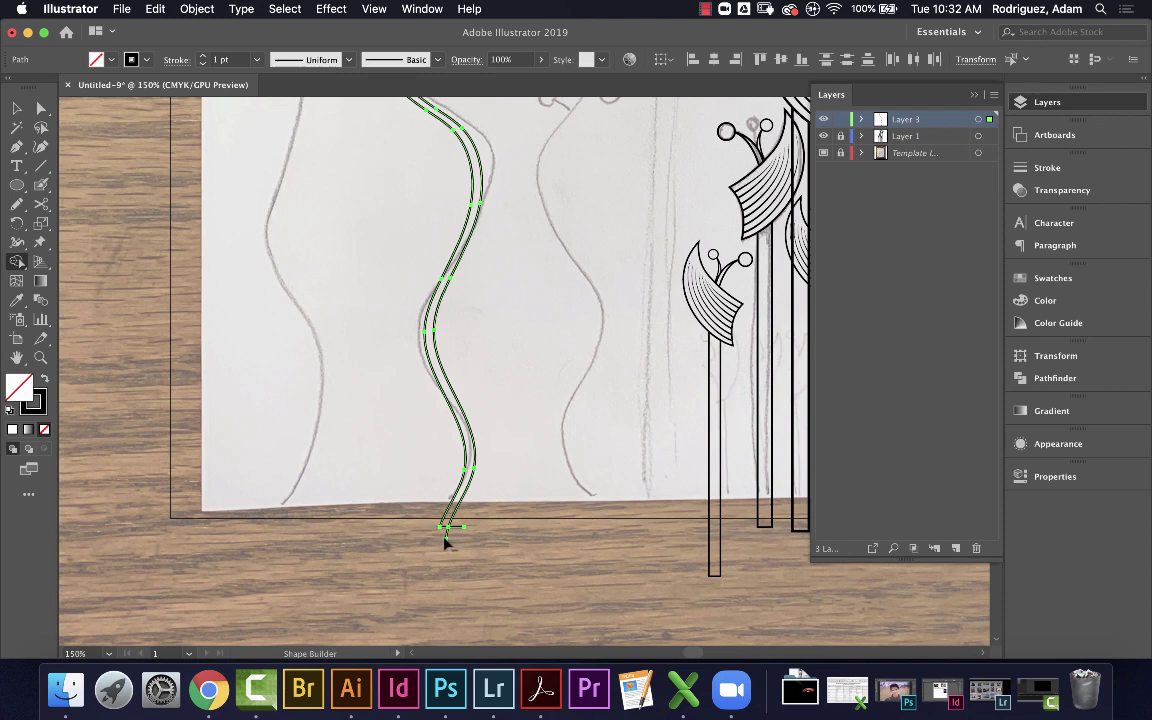
{"action": "left_click", "coordinate": [451, 528]}
{"action": "left_click", "coordinate": [16, 107]}
{"action": "left_click", "coordinate": [397, 262]}
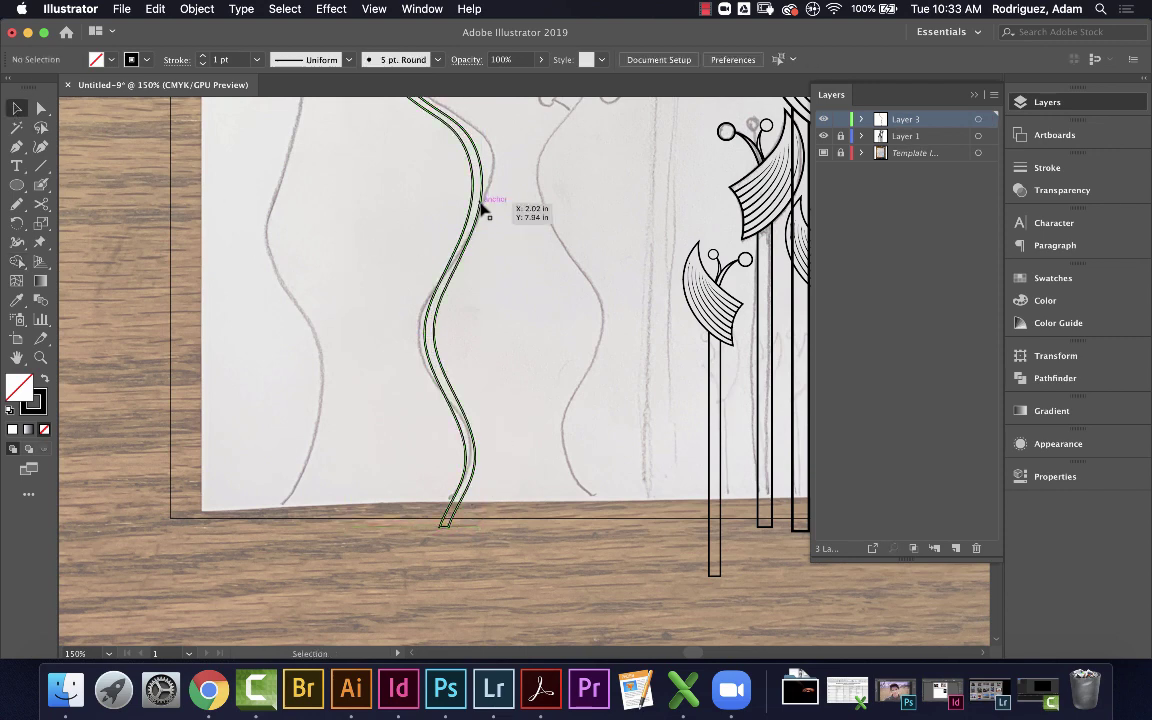
{"action": "left_click", "coordinate": [481, 206]}
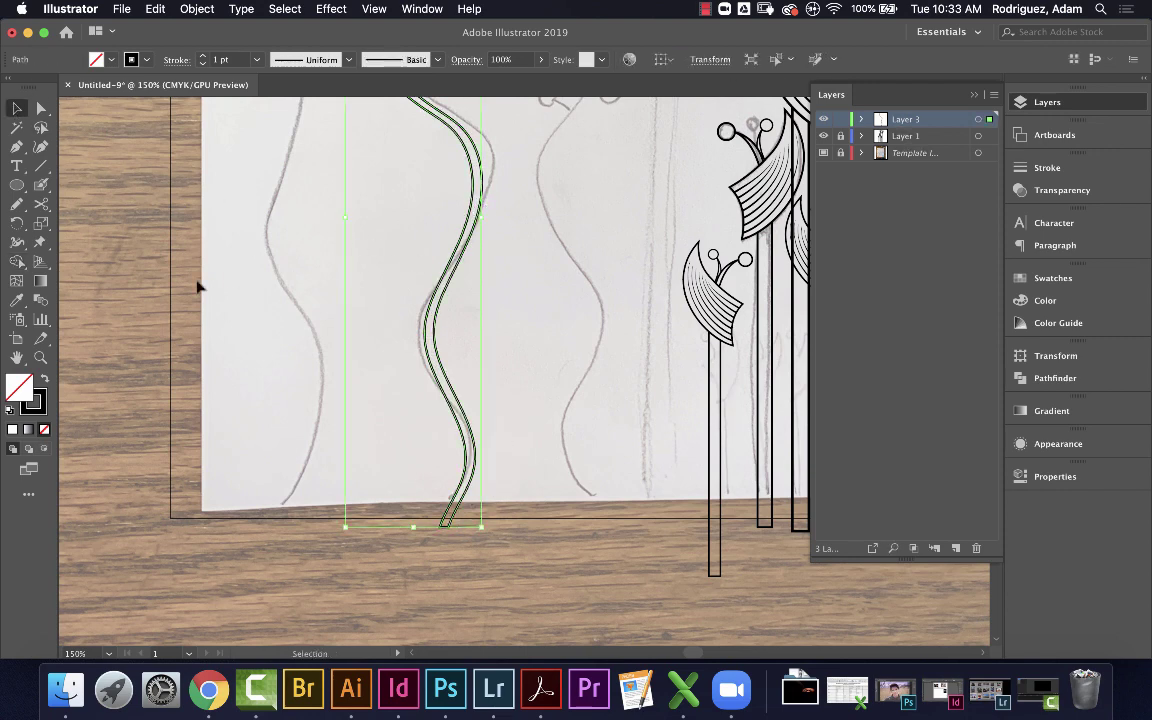
{"action": "left_click", "coordinate": [43, 379]}
{"action": "left_click", "coordinate": [43, 379]}
{"action": "left_click", "coordinate": [518, 260]}
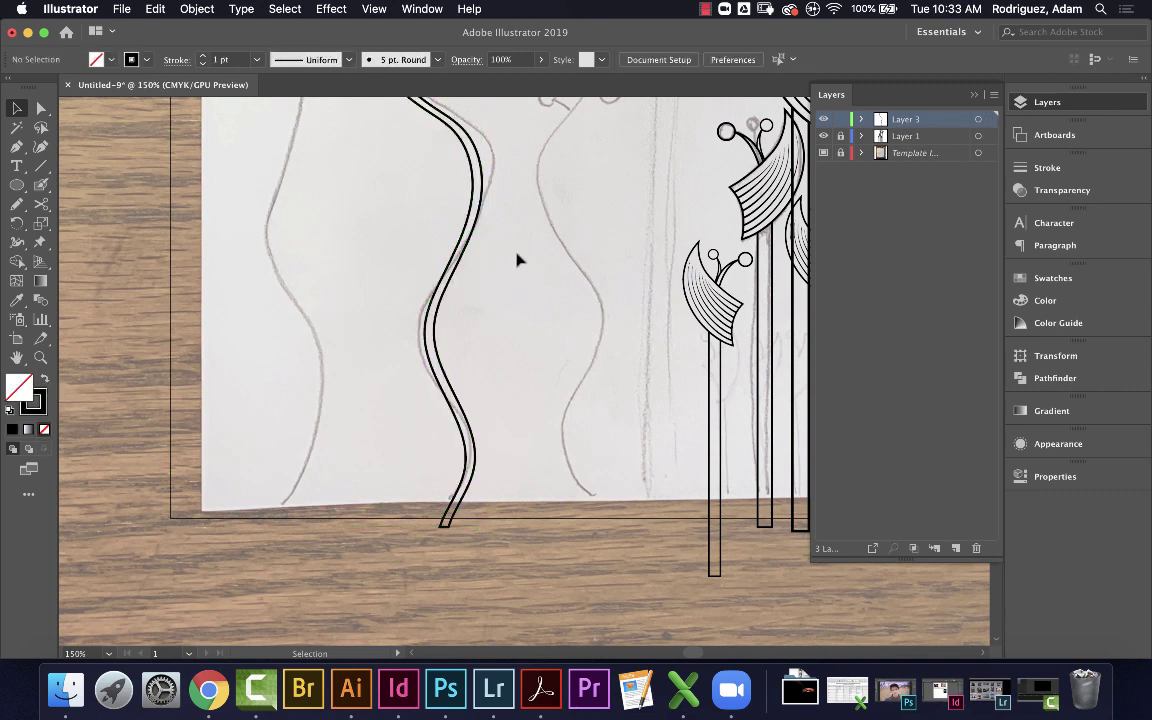
Draw a short vertical line with the Line Segment tool, from the sketched curled stem's arc down to the small rayed circle beneath it
{"action": "scroll", "coordinate": [499, 375], "scroll_direction": "up", "scroll_amount": 10}
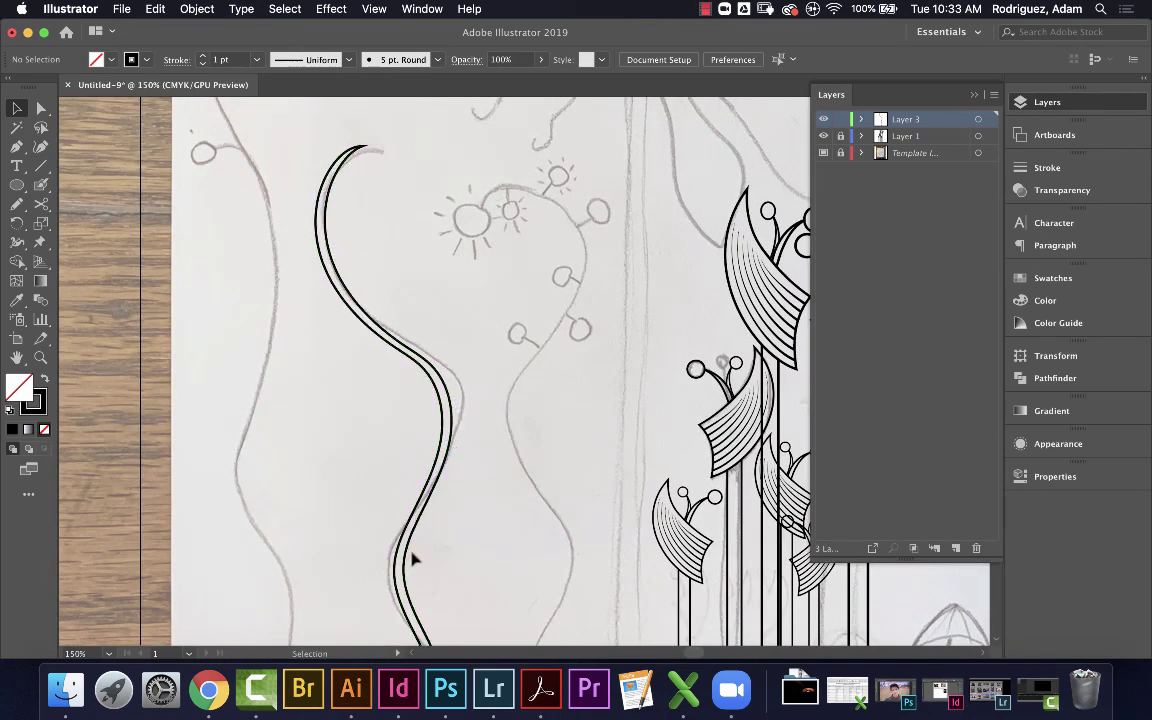
{"action": "left_click", "coordinate": [39, 167]}
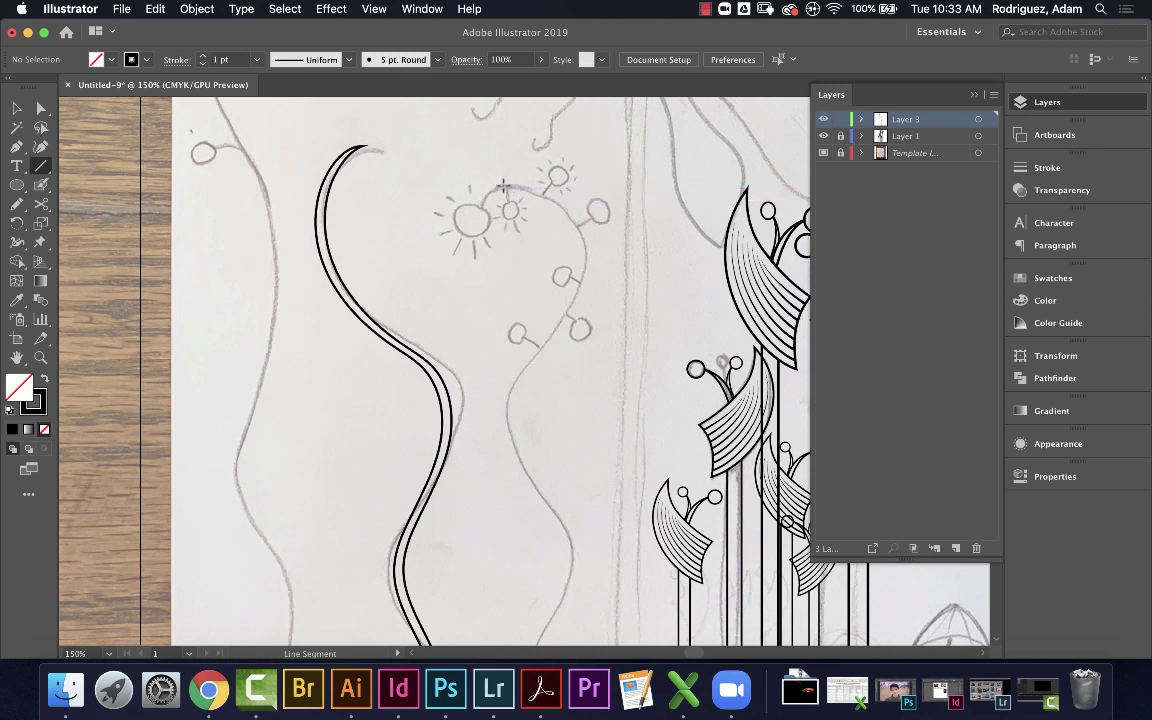
{"action": "left_click_drag", "start_coordinate": [505, 186], "coordinate": [505, 186]}
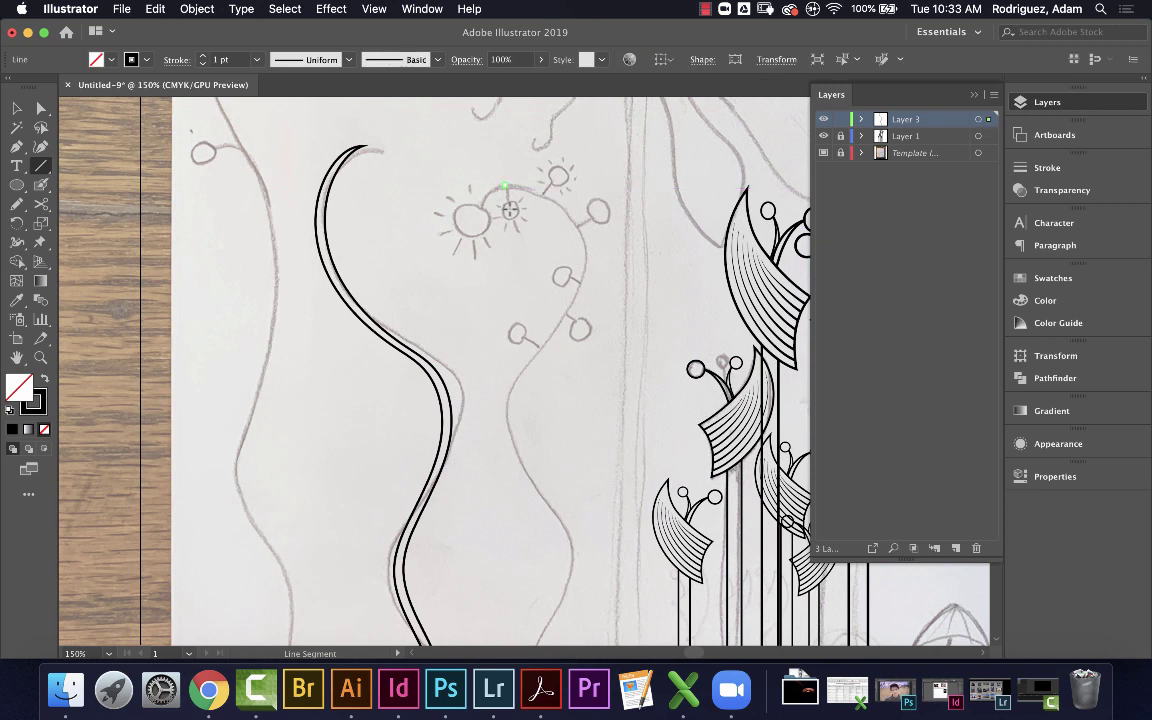
{"action": "key", "text": "Delete"}
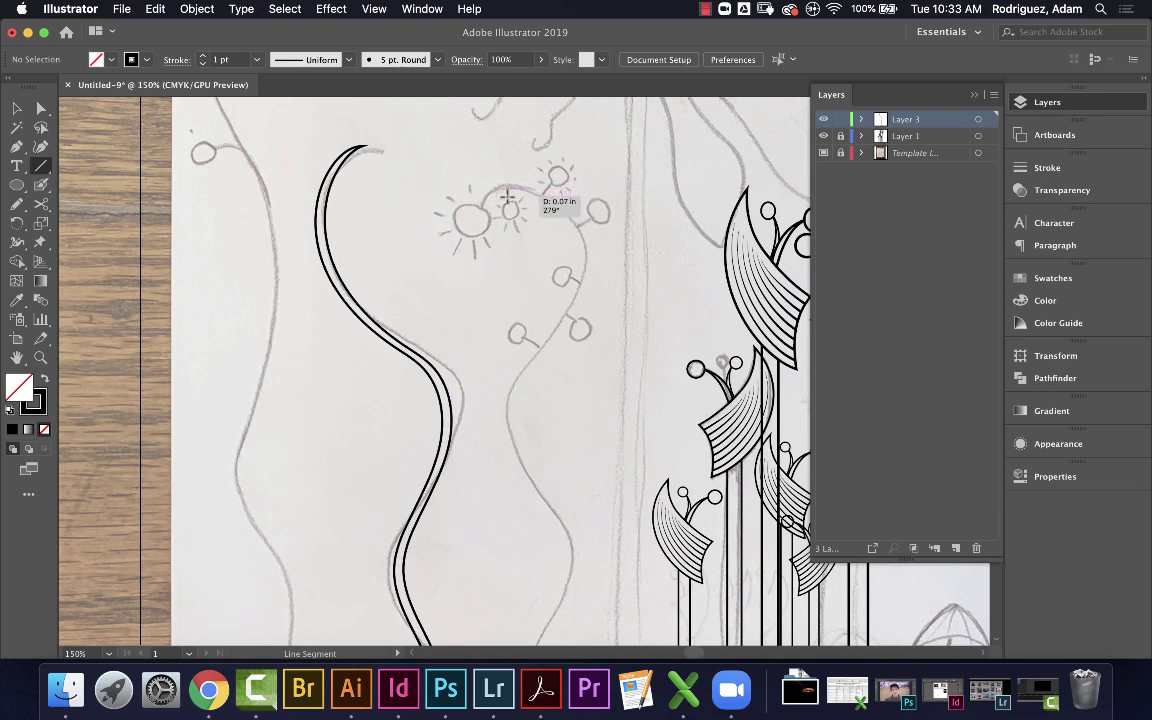
{"action": "left_click_drag", "start_coordinate": [505, 185], "coordinate": [506, 200]}
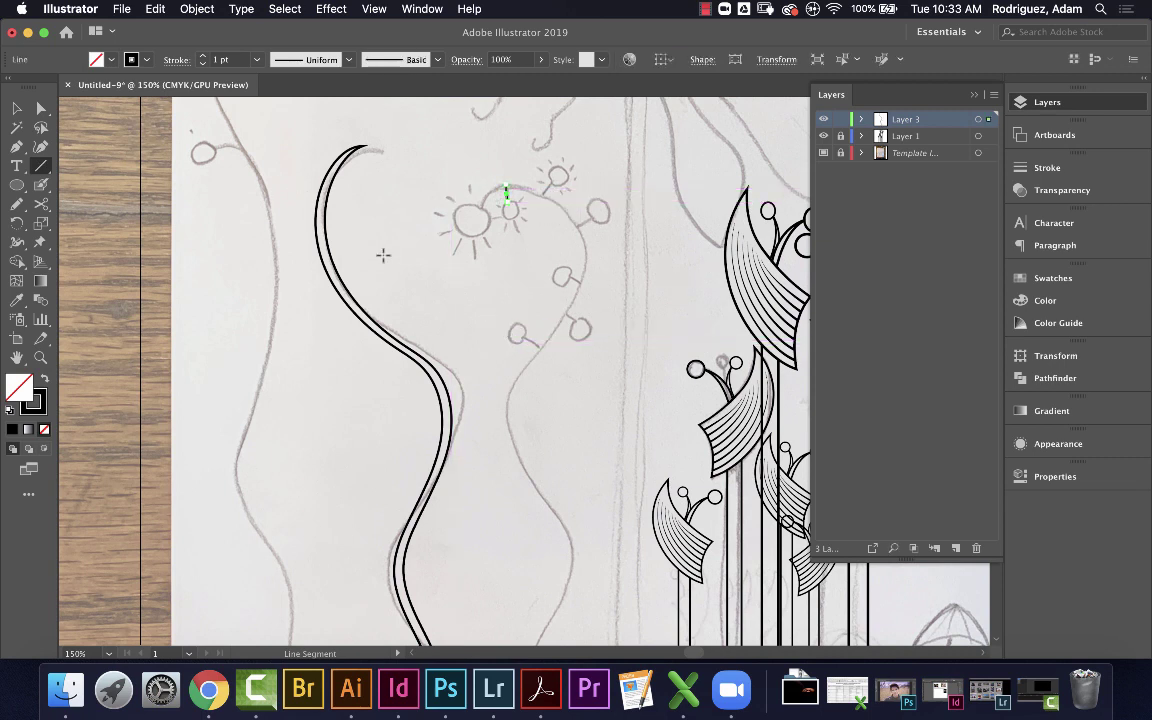
Draw a small circle with the Ellipse tool and place it at the short line's lower end, over the sketched circle, then deselect it
{"action": "left_click", "coordinate": [16, 184]}
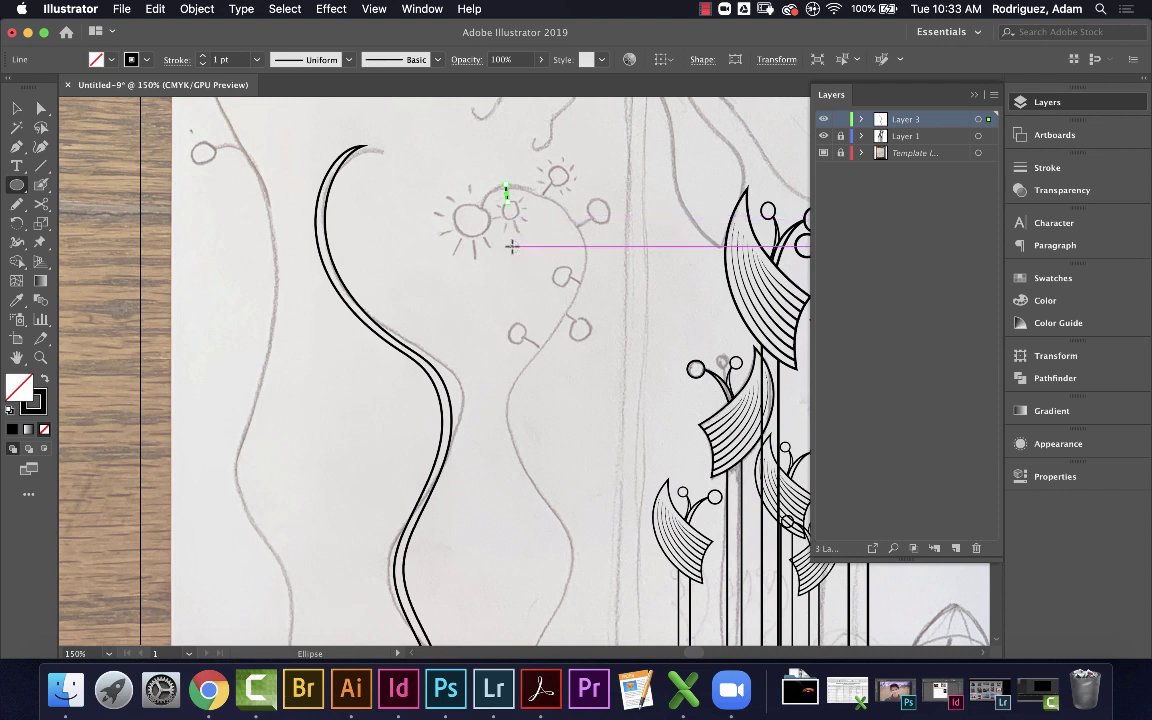
{"action": "left_click_drag", "start_coordinate": [511, 246], "coordinate": [522, 252]}
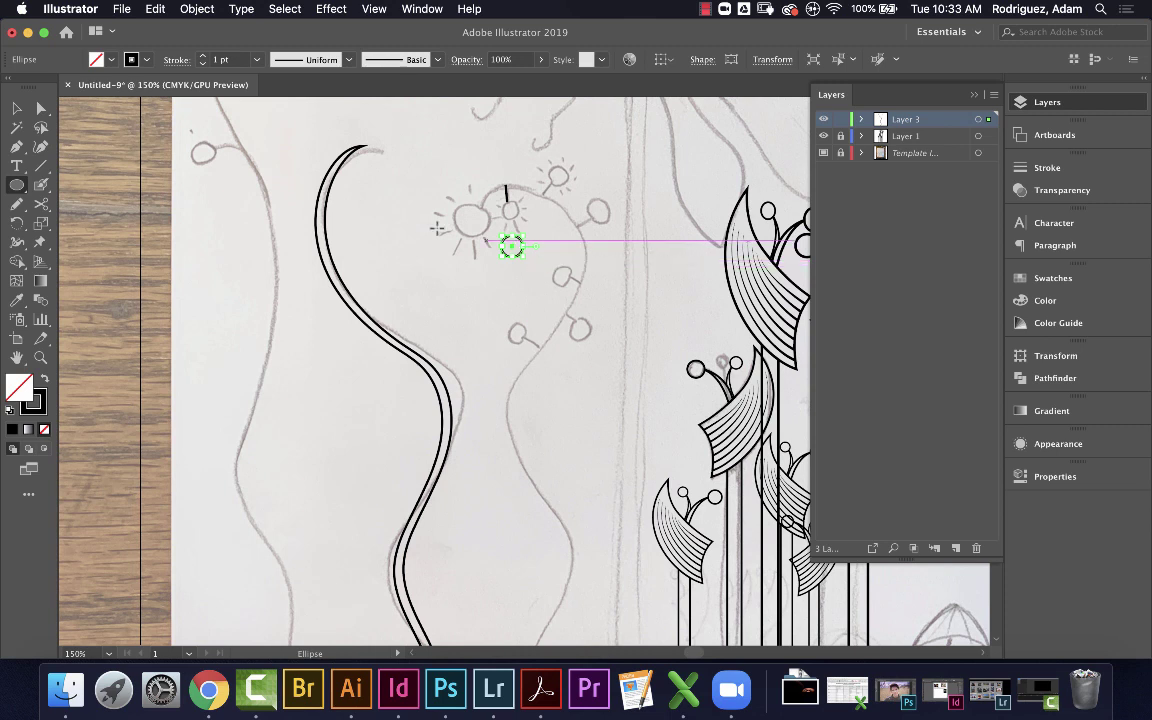
{"action": "left_click", "coordinate": [17, 108]}
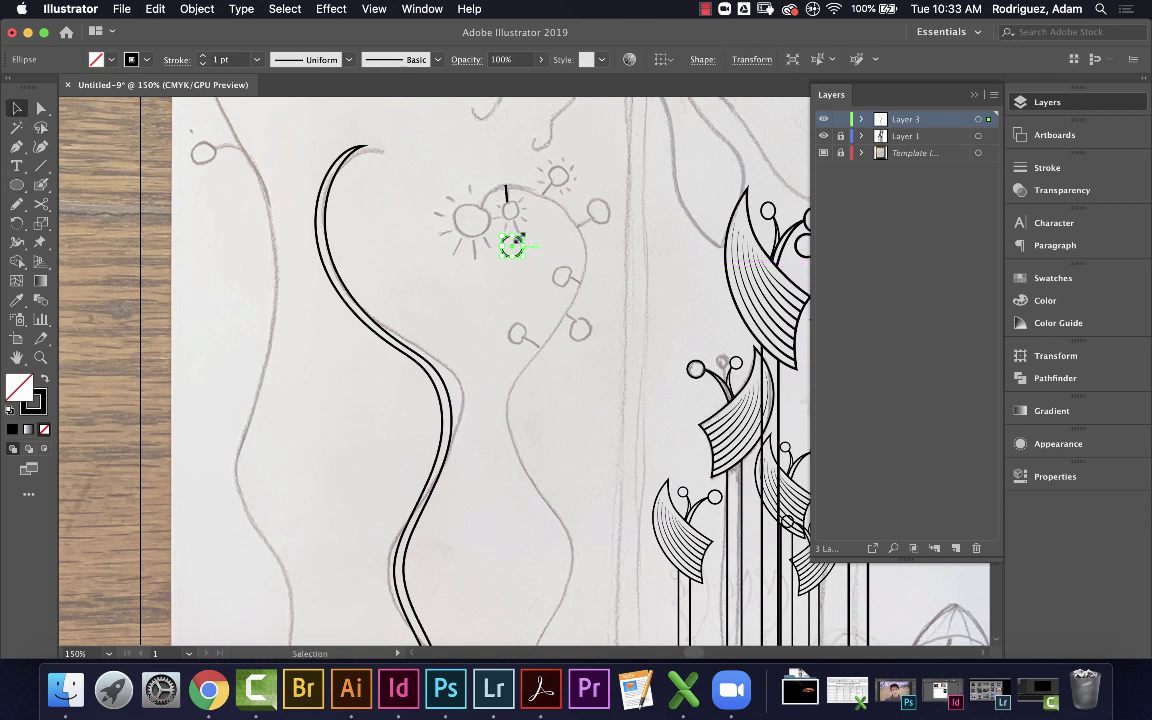
{"action": "left_click_drag", "start_coordinate": [512, 247], "coordinate": [509, 212]}
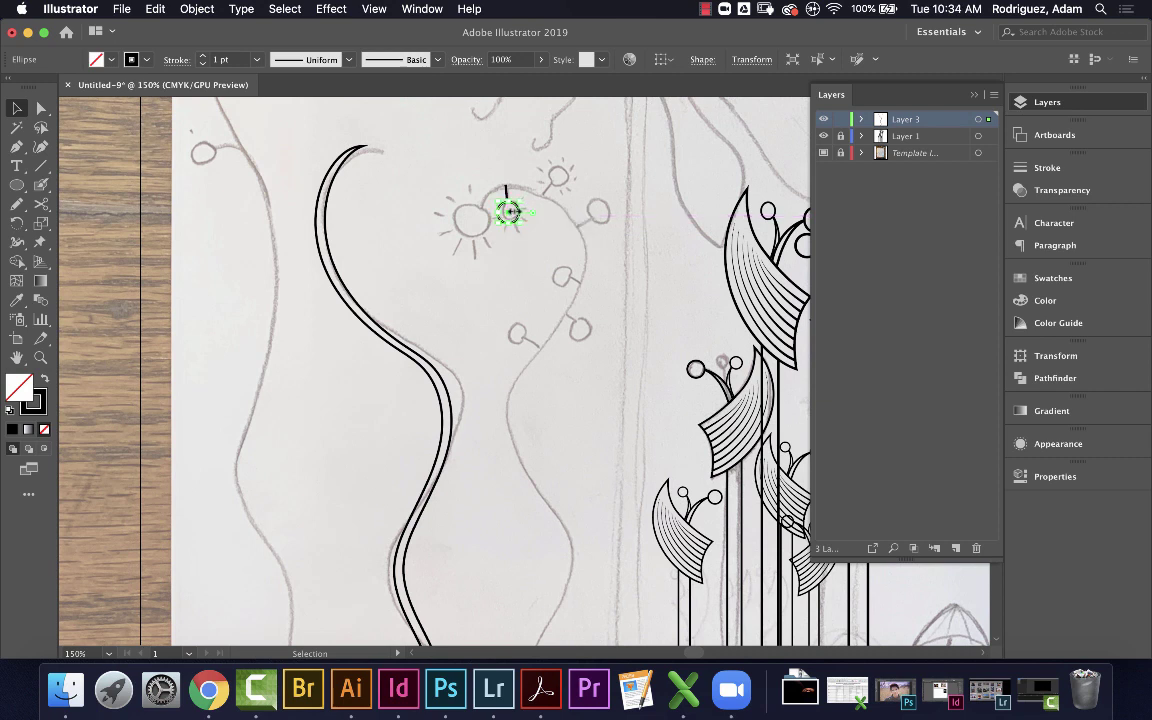
{"action": "left_click", "coordinate": [521, 292]}
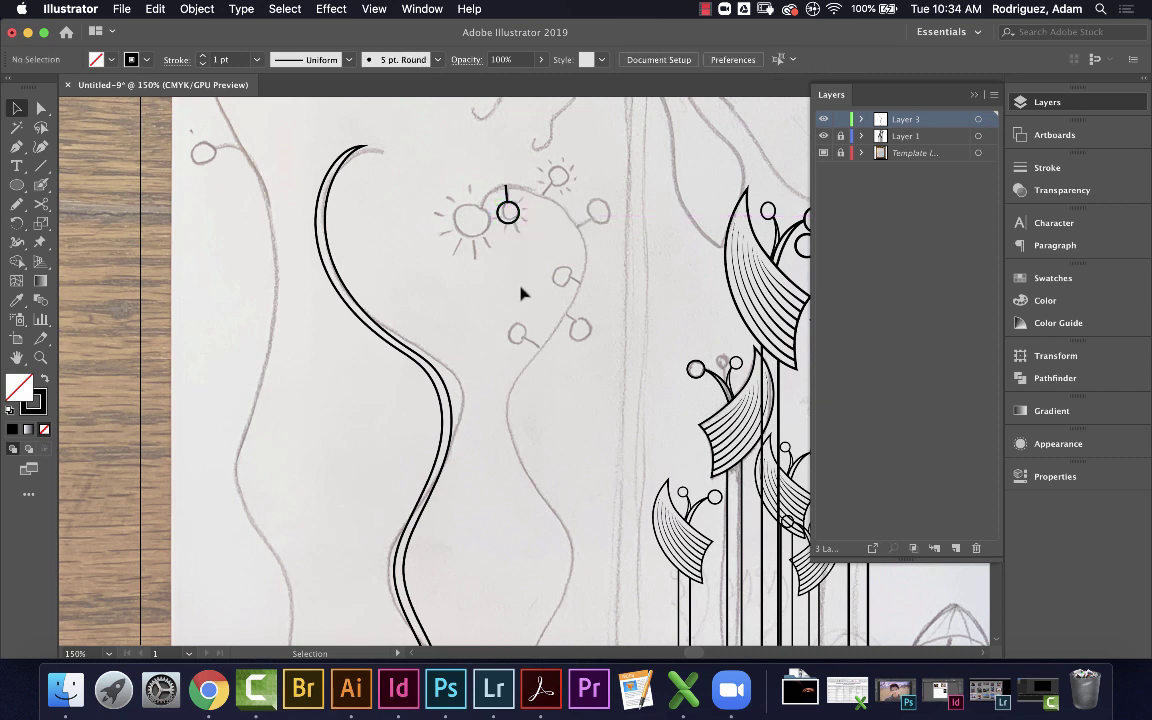
Draw two short, separate slanted strokes with the Pen tool as rays just below the small circle
{"action": "left_click", "coordinate": [16, 146]}
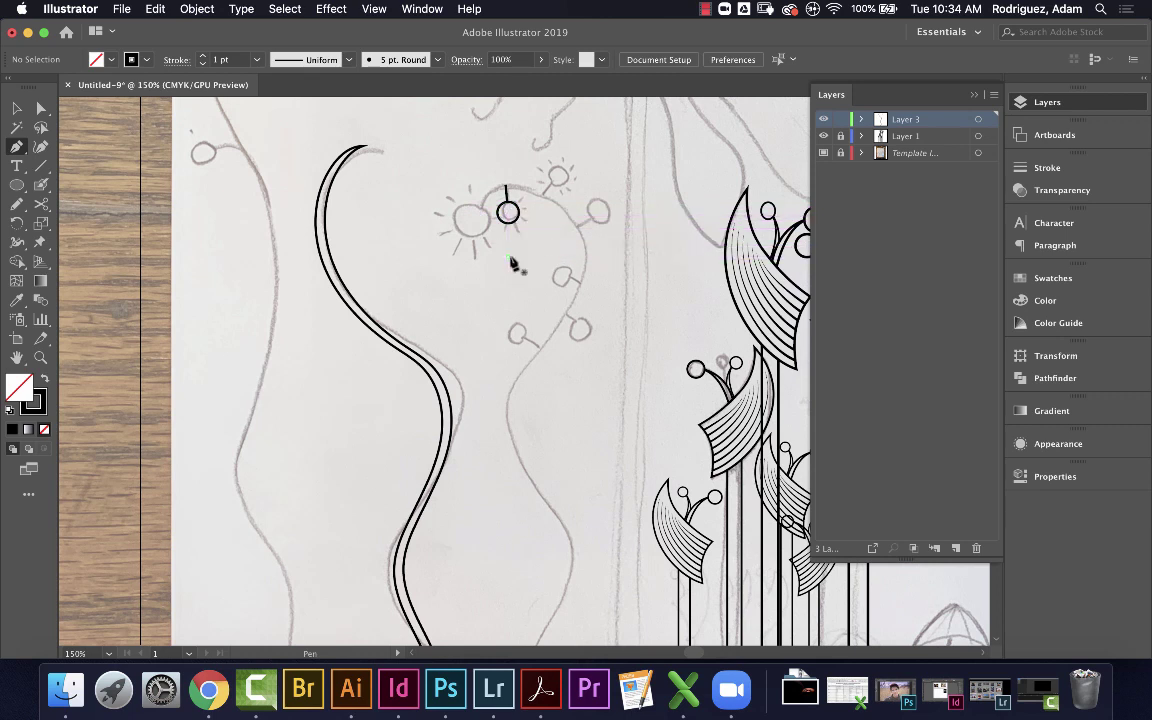
{"action": "left_click_drag", "start_coordinate": [511, 266], "coordinate": [516, 277]}
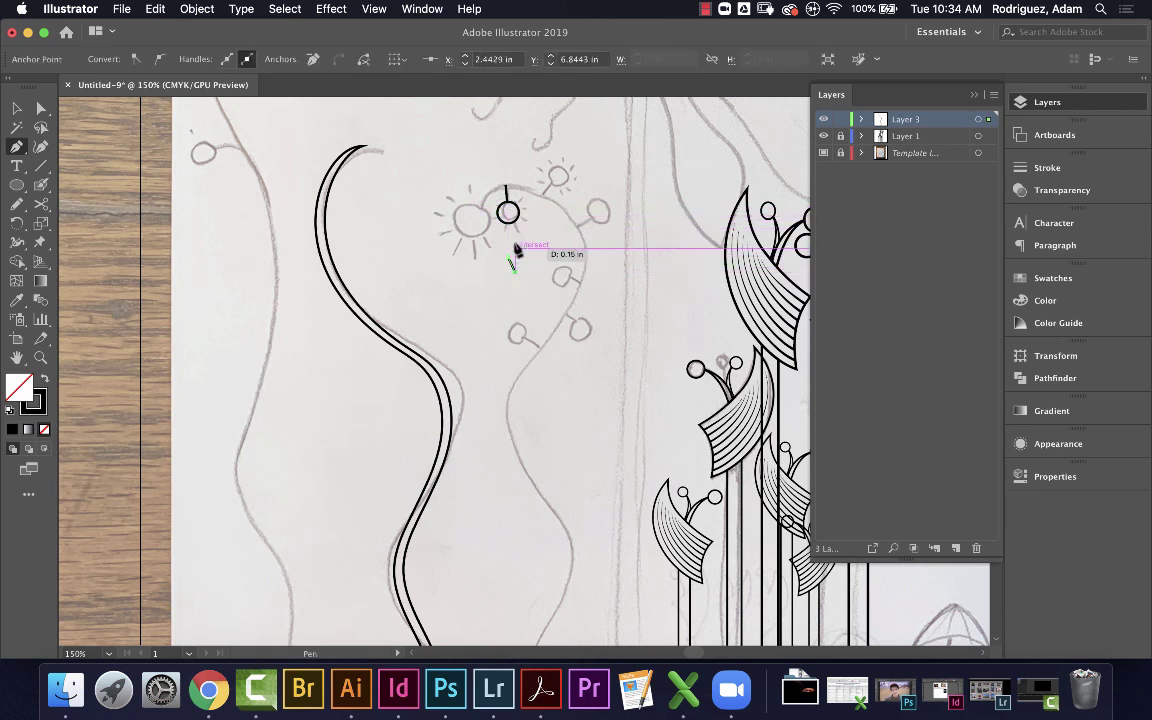
{"action": "left_click", "coordinate": [516, 254]}
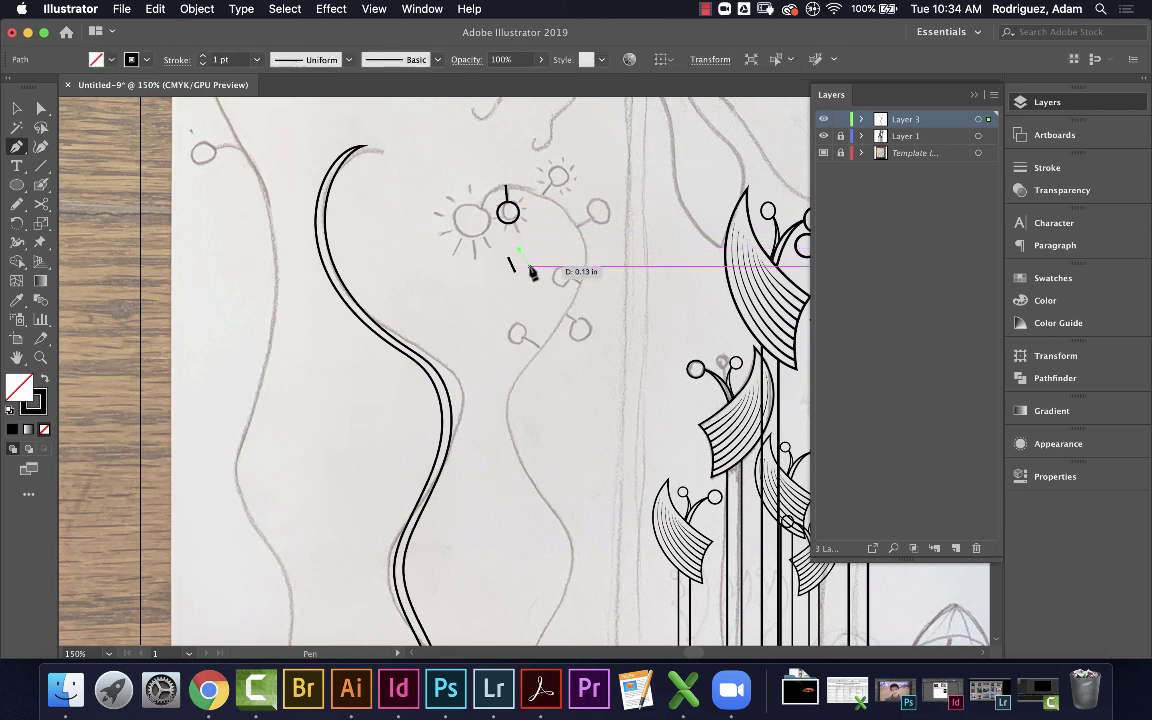
{"action": "left_click_drag", "start_coordinate": [525, 248], "coordinate": [522, 249]}
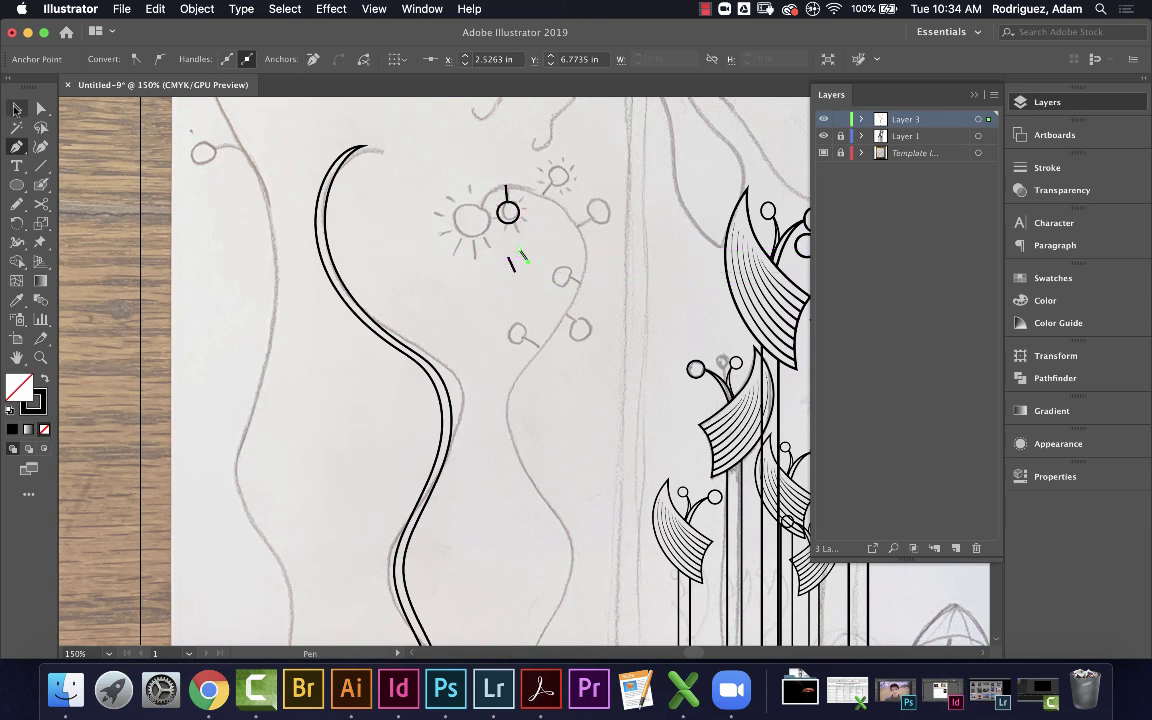
Give both short ray strokes the lens-shaped variable width profile that tapers at both ends
{"action": "left_click", "coordinate": [17, 108]}
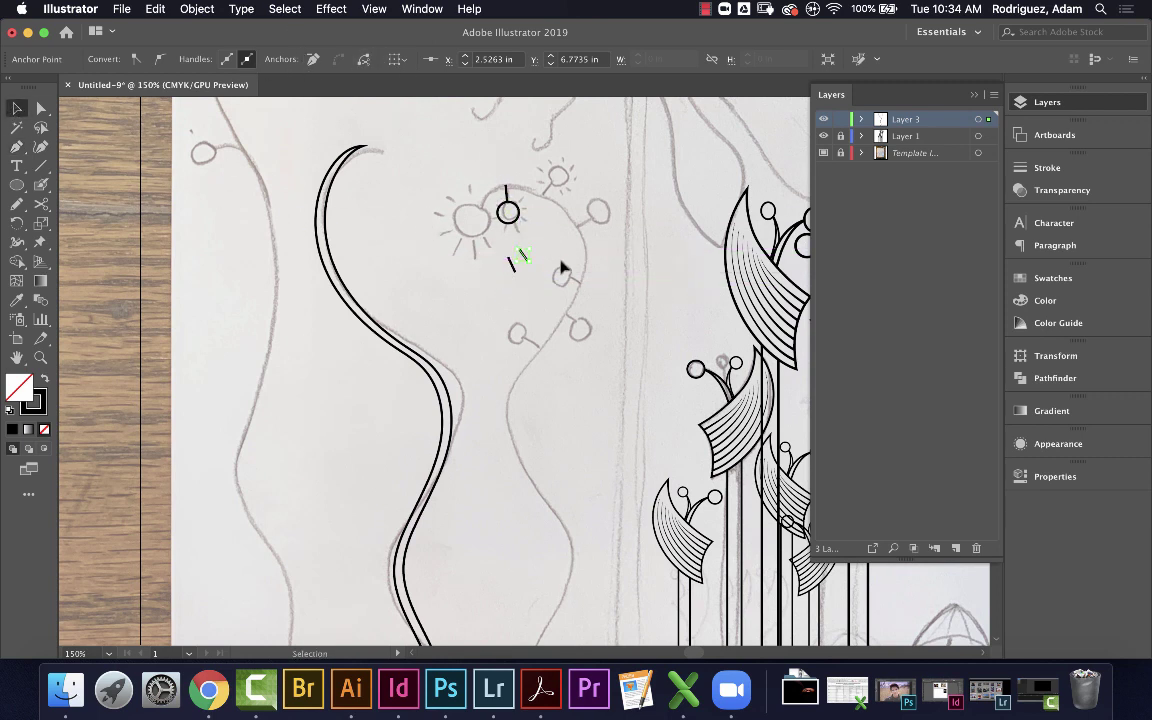
{"action": "left_click", "coordinate": [511, 266]}
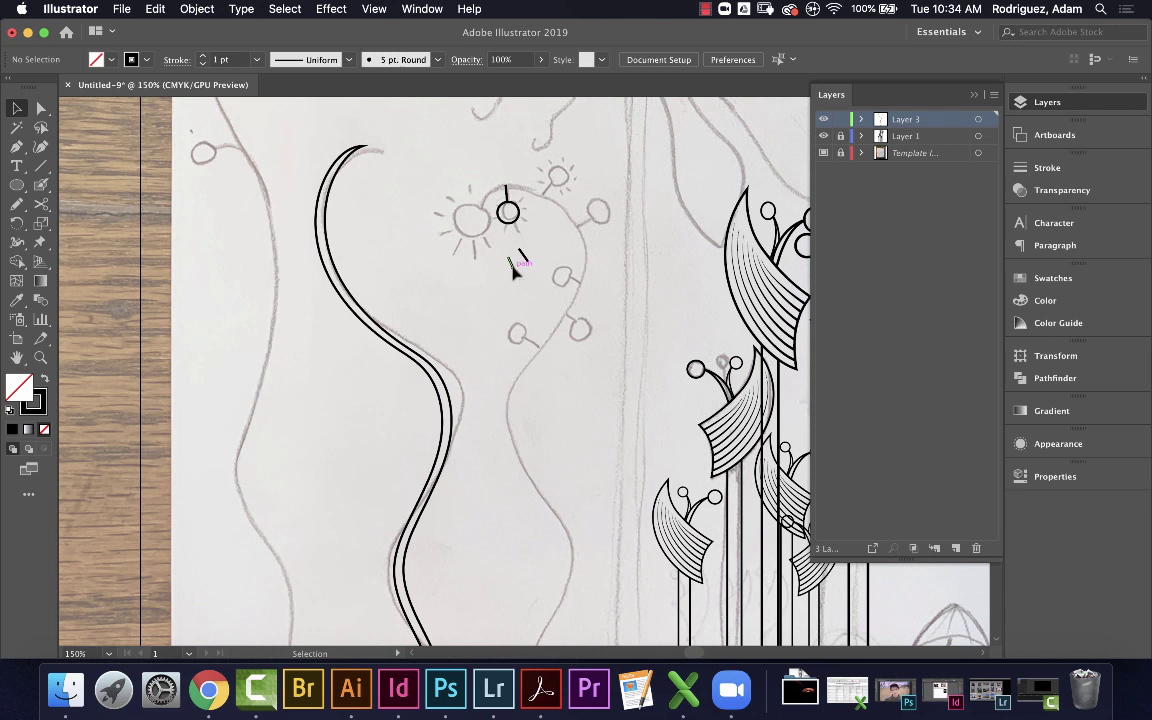
{"action": "left_click", "coordinate": [347, 60]}
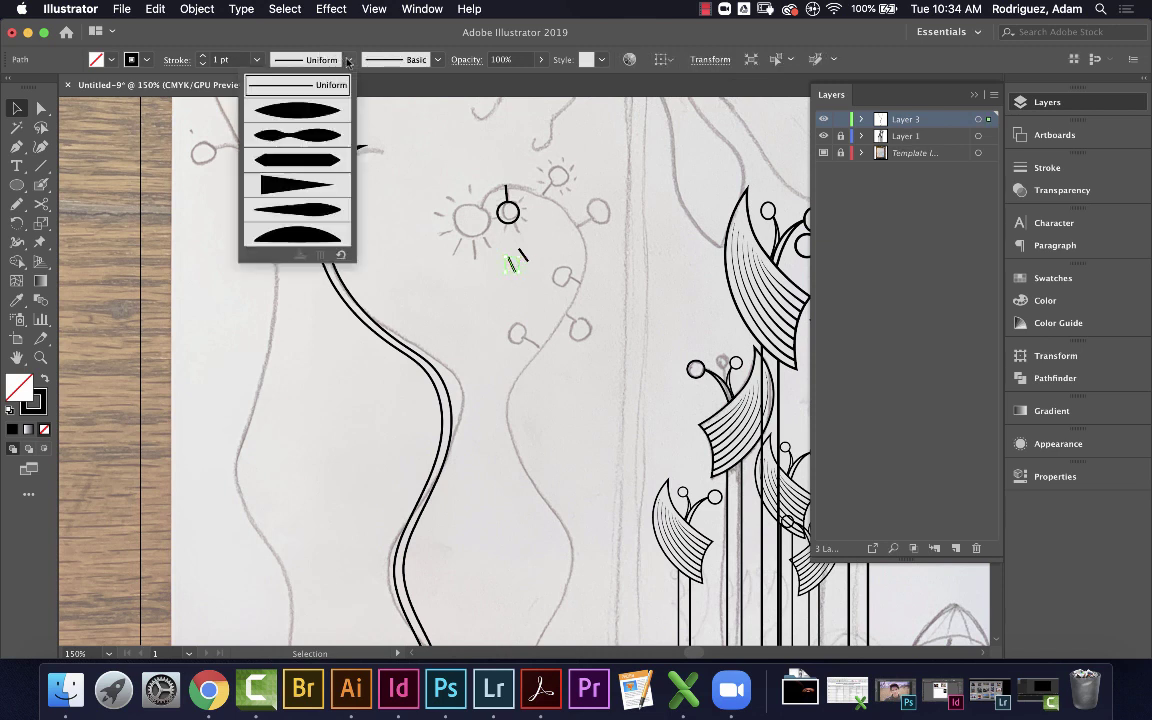
{"action": "left_click", "coordinate": [309, 110]}
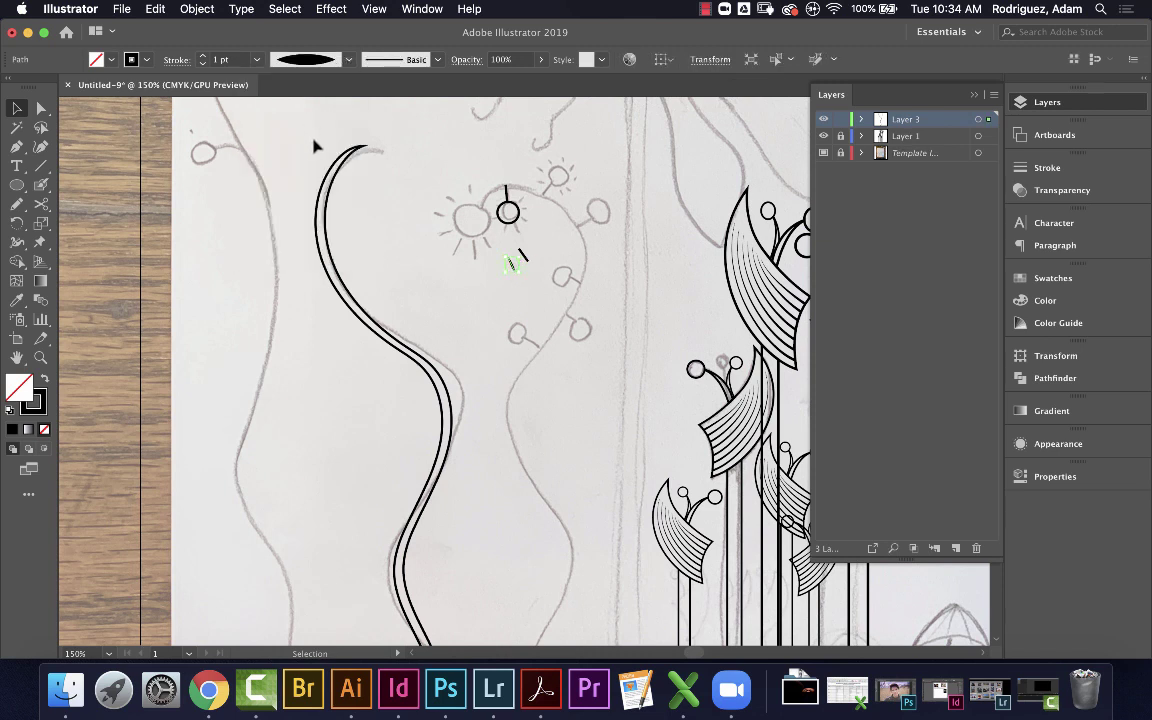
{"action": "left_click", "coordinate": [490, 228]}
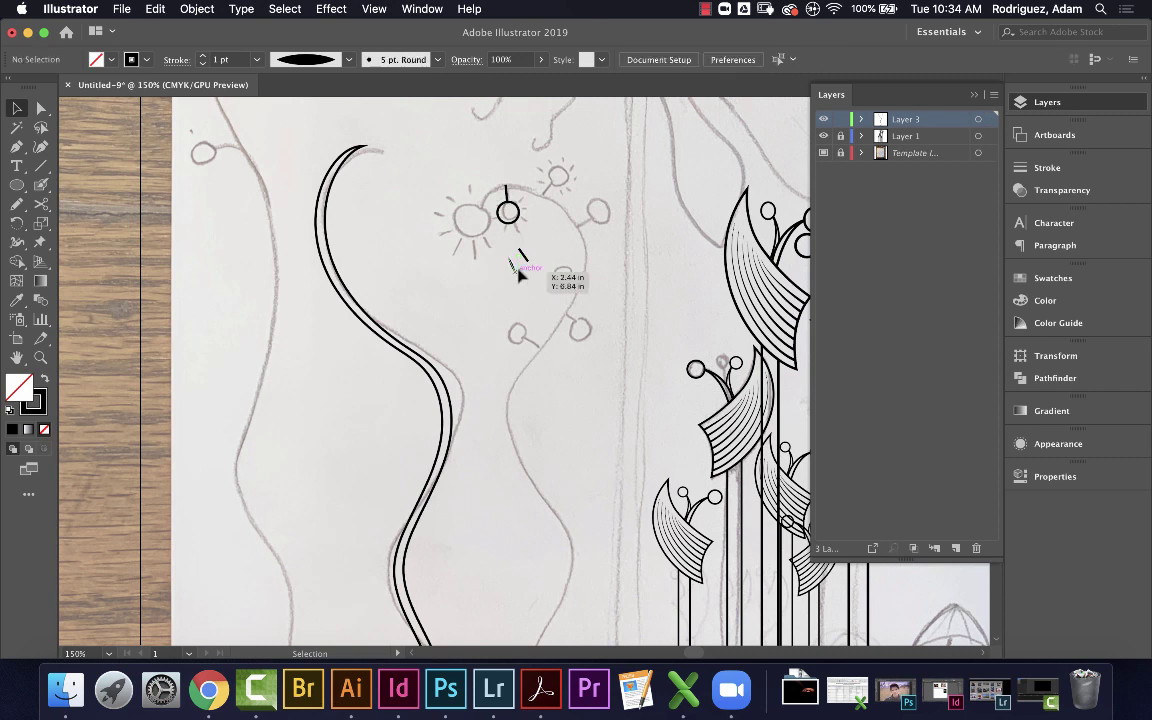
{"action": "left_click", "coordinate": [521, 256]}
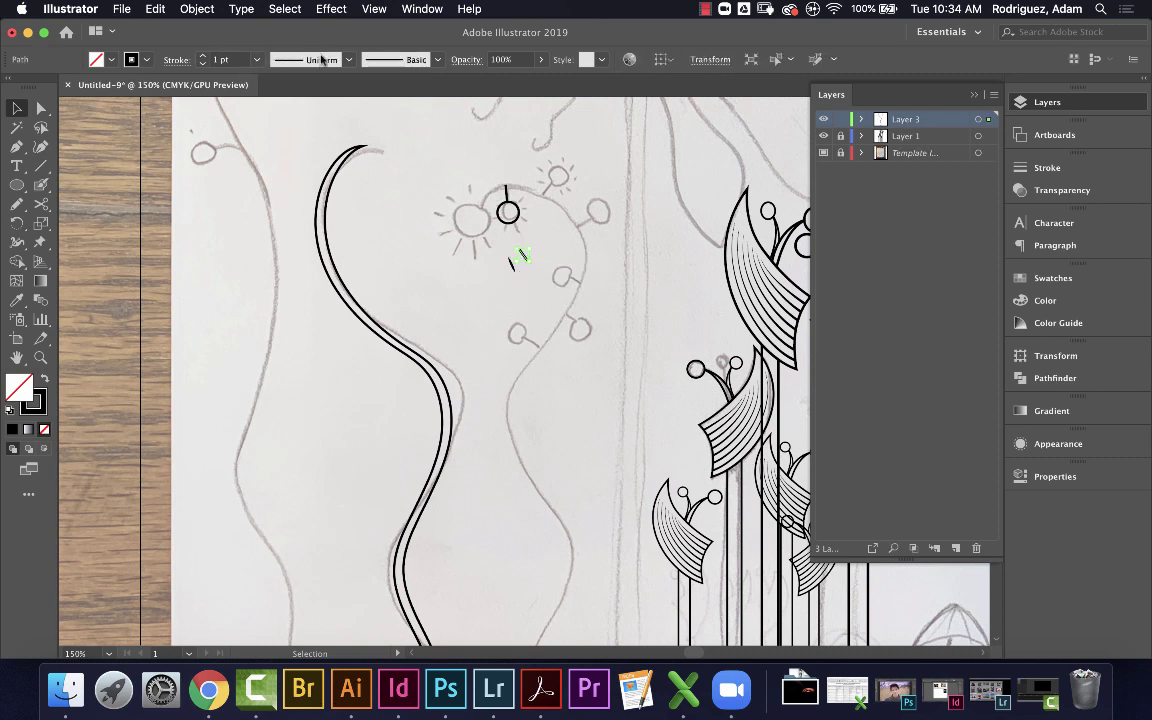
{"action": "left_click", "coordinate": [350, 60]}
{"action": "left_click", "coordinate": [335, 130]}
{"action": "left_click", "coordinate": [535, 263]}
Move and rotate the two tapered rays so they radiate from the small circle, one straight down and one toward the lower right
{"action": "left_click_drag", "start_coordinate": [523, 259], "coordinate": [528, 229]}
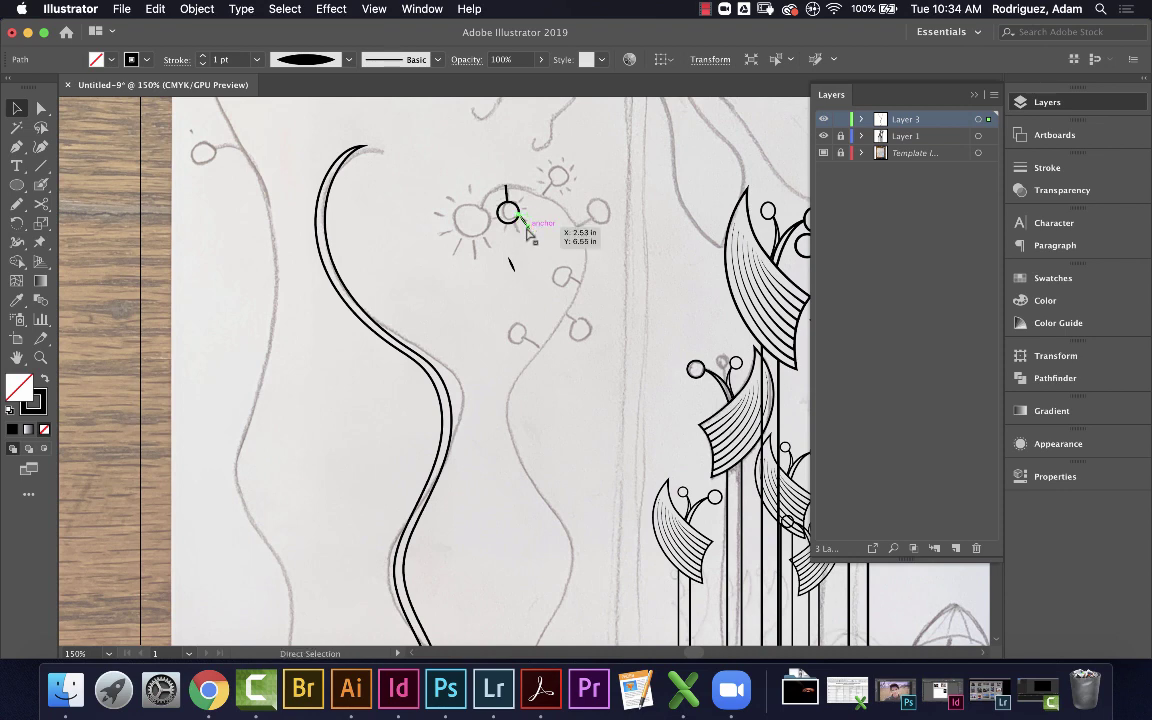
{"action": "key", "text": "super+equal"}
{"action": "key", "text": "super+equal"}
{"action": "key", "text": "super+equal"}
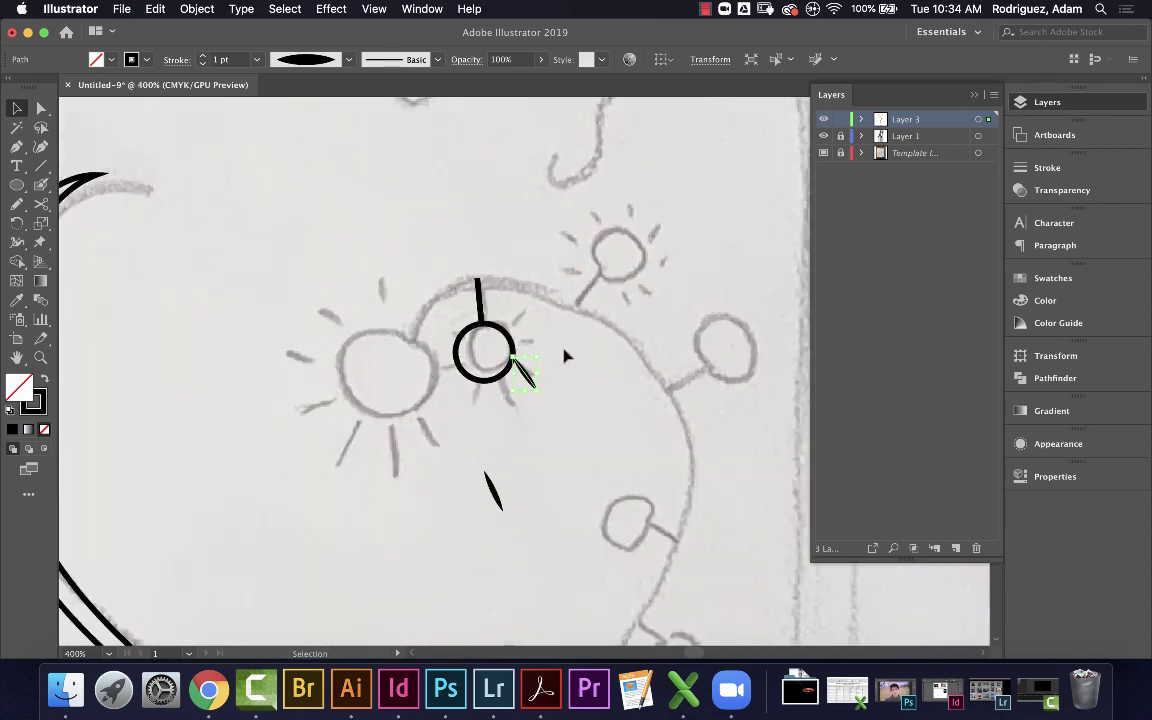
{"action": "left_click_drag", "start_coordinate": [542, 394], "coordinate": [546, 389]}
{"action": "mouse_move", "coordinate": [489, 485]}
{"action": "left_mouse_down"}
{"action": "mouse_move", "coordinate": [476, 406]}
{"action": "mouse_move", "coordinate": [496, 405]}
{"action": "mouse_move", "coordinate": [501, 432]}
{"action": "mouse_move", "coordinate": [487, 393]}
{"action": "mouse_move", "coordinate": [486, 420]}
{"action": "left_mouse_up"}
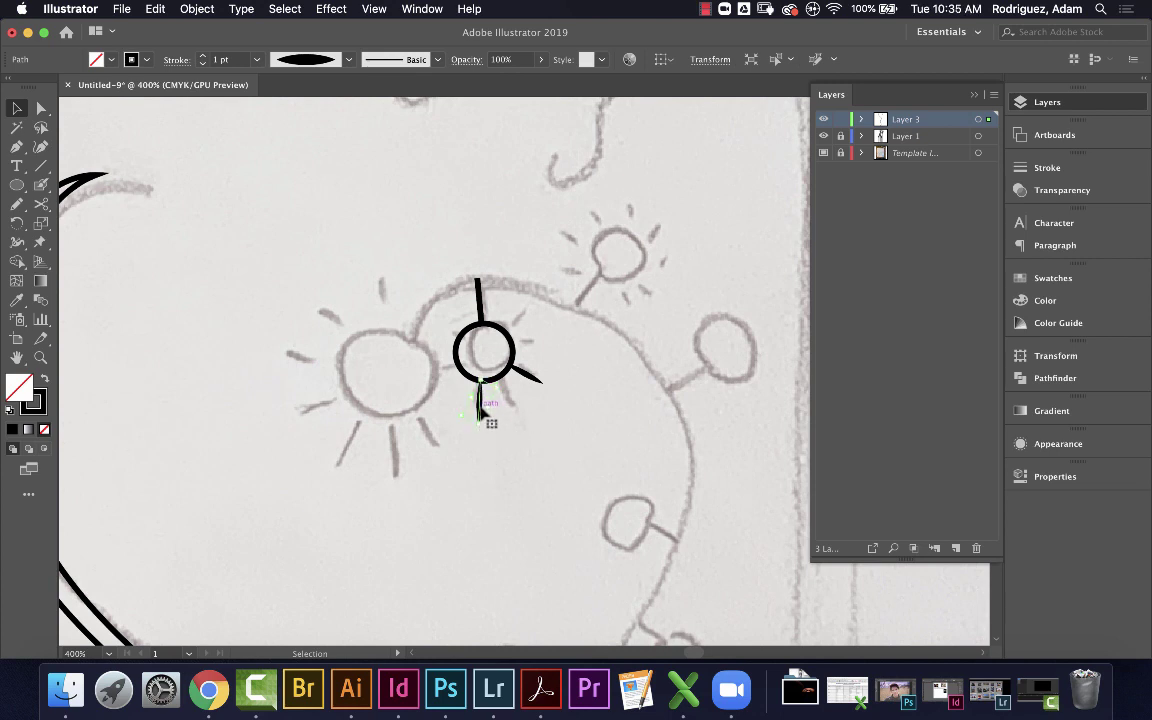
{"action": "left_click", "coordinate": [601, 503]}
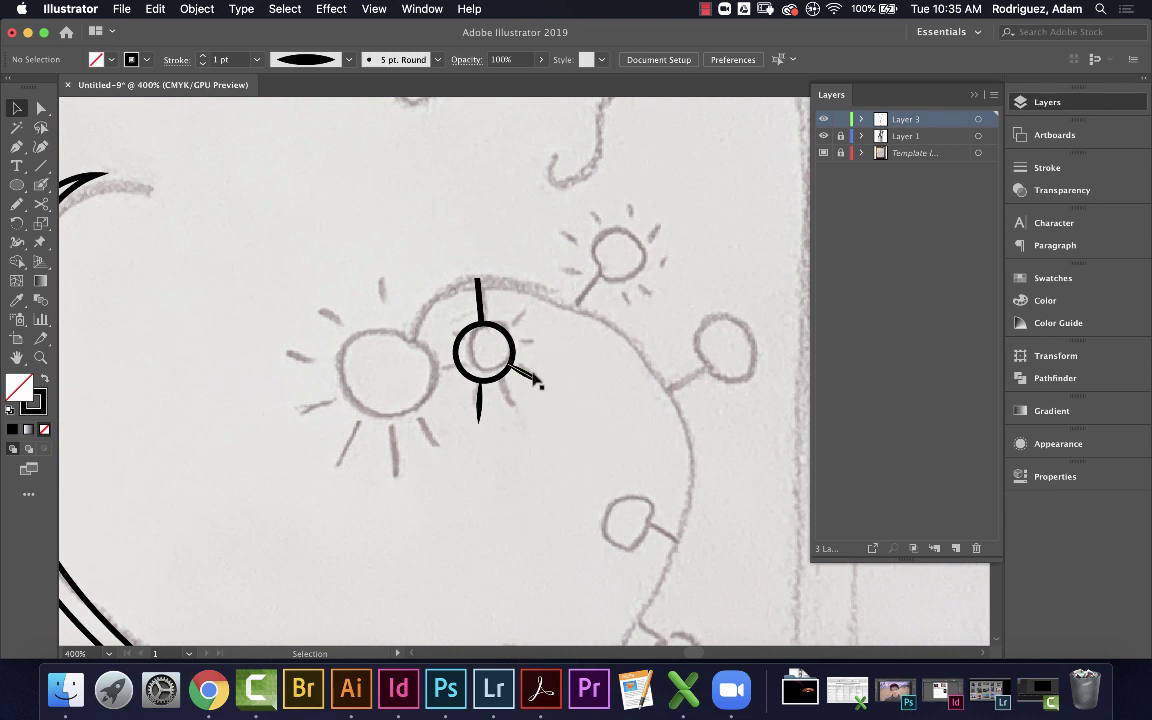
Draw a wavy practice curve with the Pen tool in the blank area between the two small sketched hooks, then undo it
{"action": "scroll", "coordinate": [535, 380], "scroll_direction": "down", "scroll_amount": 4}
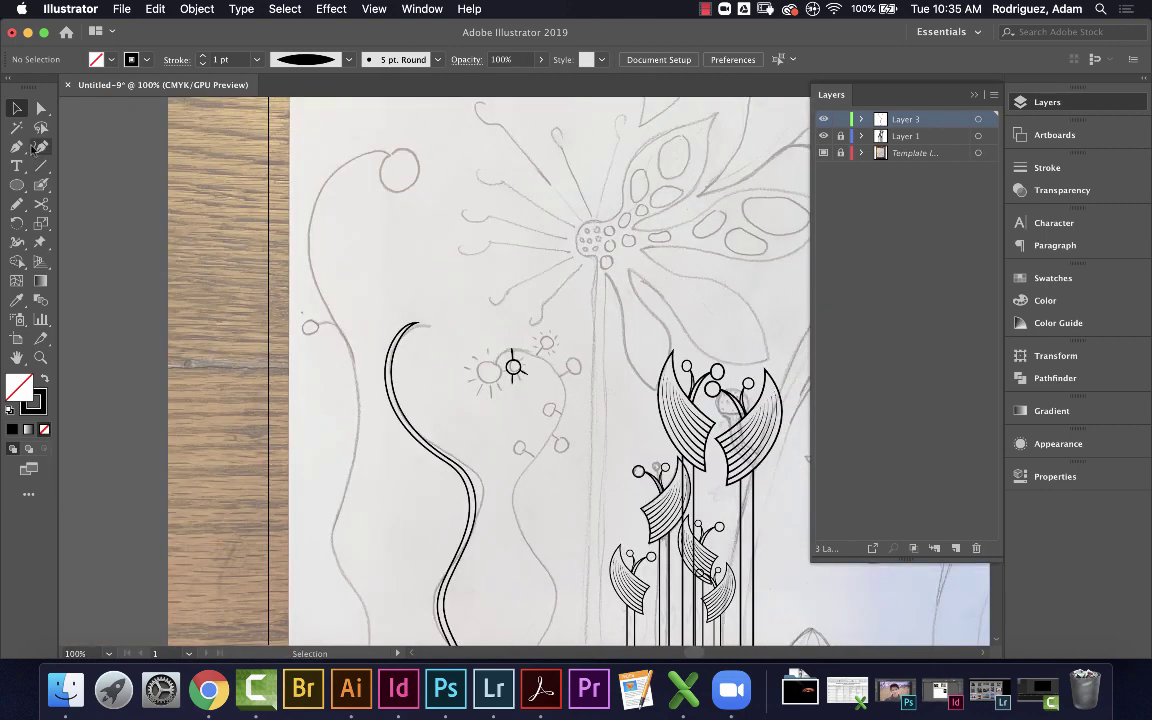
{"action": "mouse_move", "coordinate": [16, 146]}
{"action": "left_mouse_down"}
{"action": "mouse_move", "coordinate": [88, 152]}
{"action": "mouse_move", "coordinate": [95, 186]}
{"action": "mouse_move", "coordinate": [94, 170]}
{"action": "mouse_move", "coordinate": [85, 192]}
{"action": "mouse_move", "coordinate": [14, 115]}
{"action": "mouse_move", "coordinate": [16, 146]}
{"action": "left_mouse_up"}
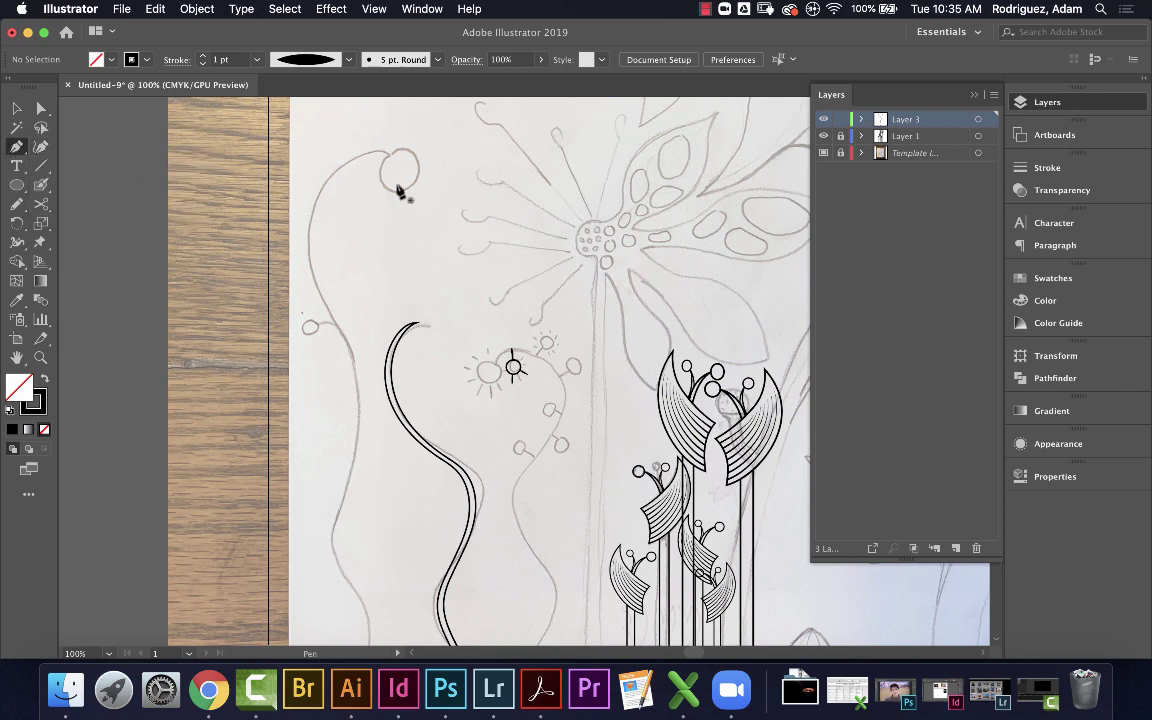
{"action": "scroll", "coordinate": [503, 258], "scroll_direction": "up", "scroll_amount": 10}
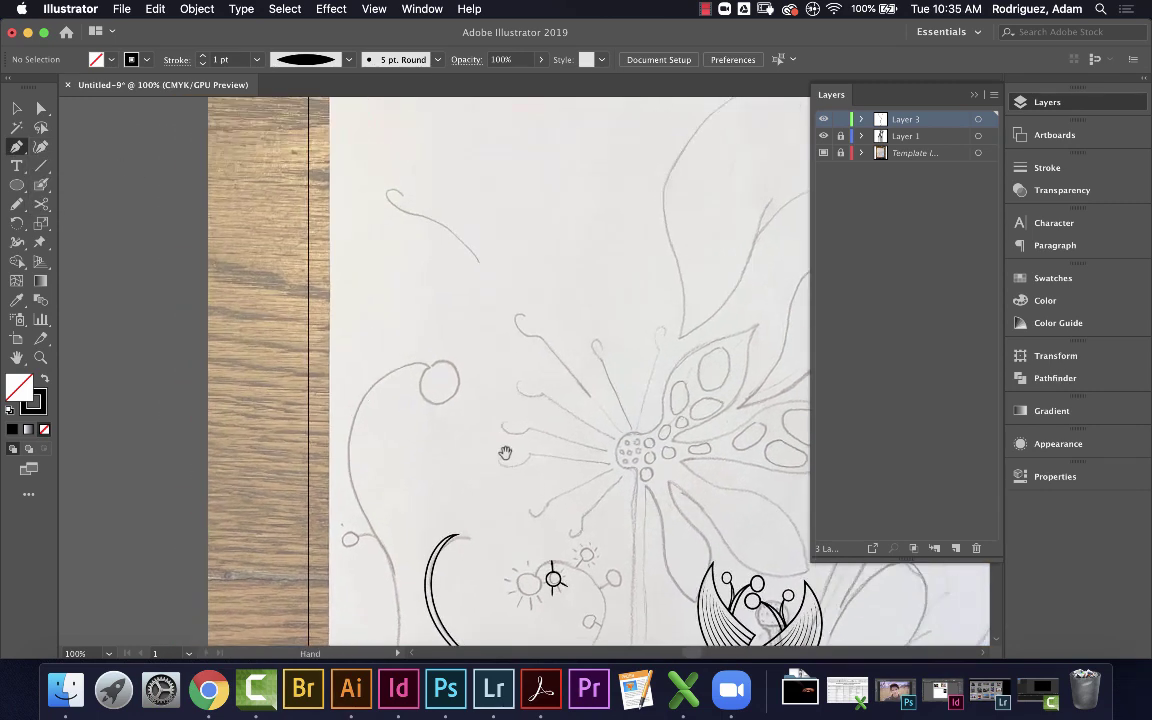
{"action": "scroll", "coordinate": [503, 328], "scroll_direction": "up", "scroll_amount": 3}
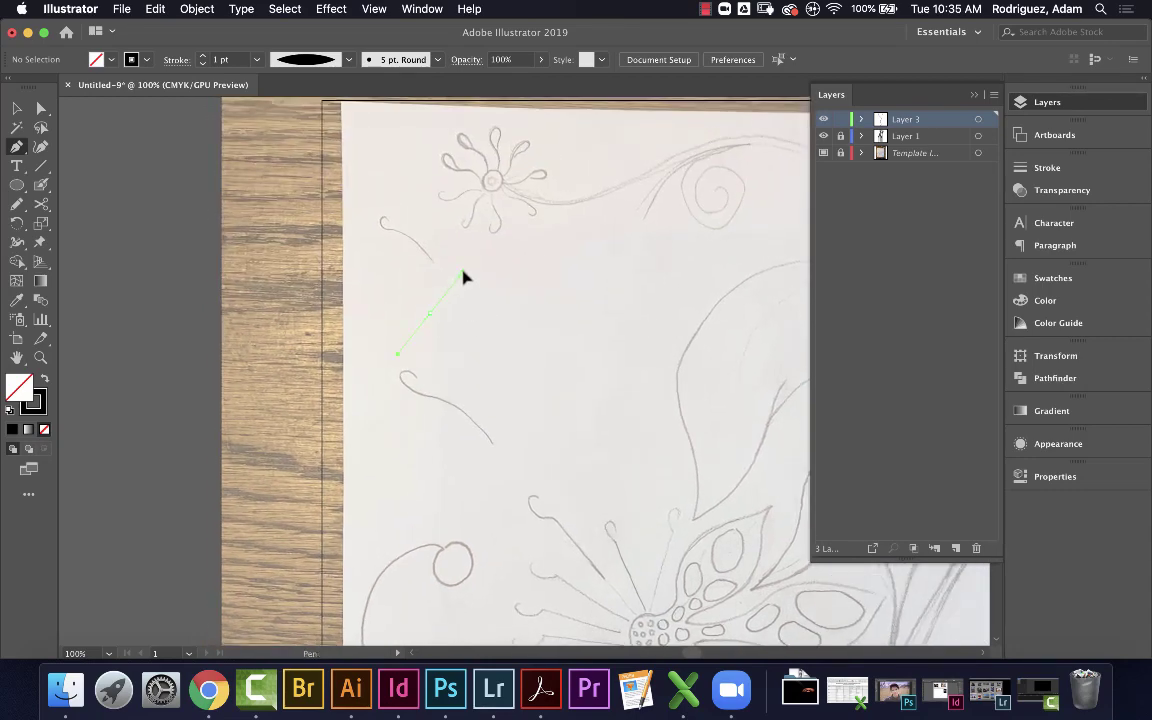
{"action": "mouse_move", "coordinate": [462, 275]}
{"action": "left_mouse_down"}
{"action": "mouse_move", "coordinate": [432, 318]}
{"action": "mouse_move", "coordinate": [461, 274]}
{"action": "left_mouse_up"}
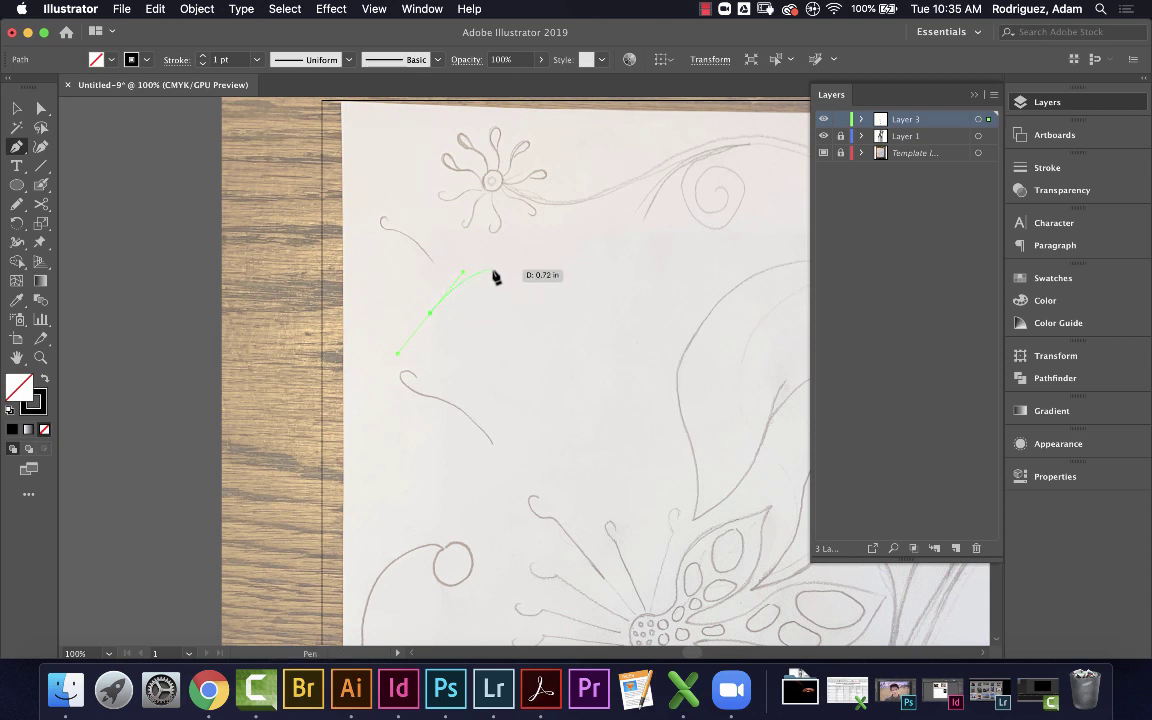
{"action": "left_click", "coordinate": [511, 318]}
{"action": "left_click_drag", "start_coordinate": [540, 260], "coordinate": [540, 259]}
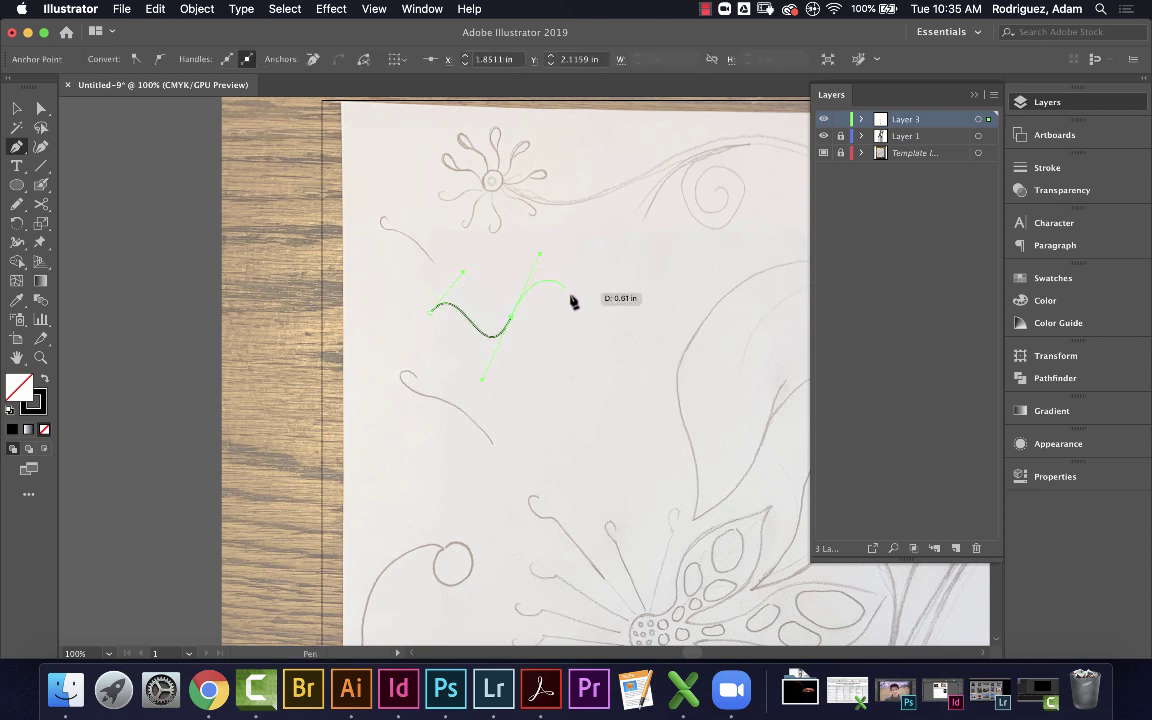
{"action": "left_click_drag", "start_coordinate": [592, 368], "coordinate": [590, 363]}
{"action": "key", "text": "super+z"}
{"action": "key", "text": "super+z"}
{"action": "key", "text": "super+z"}
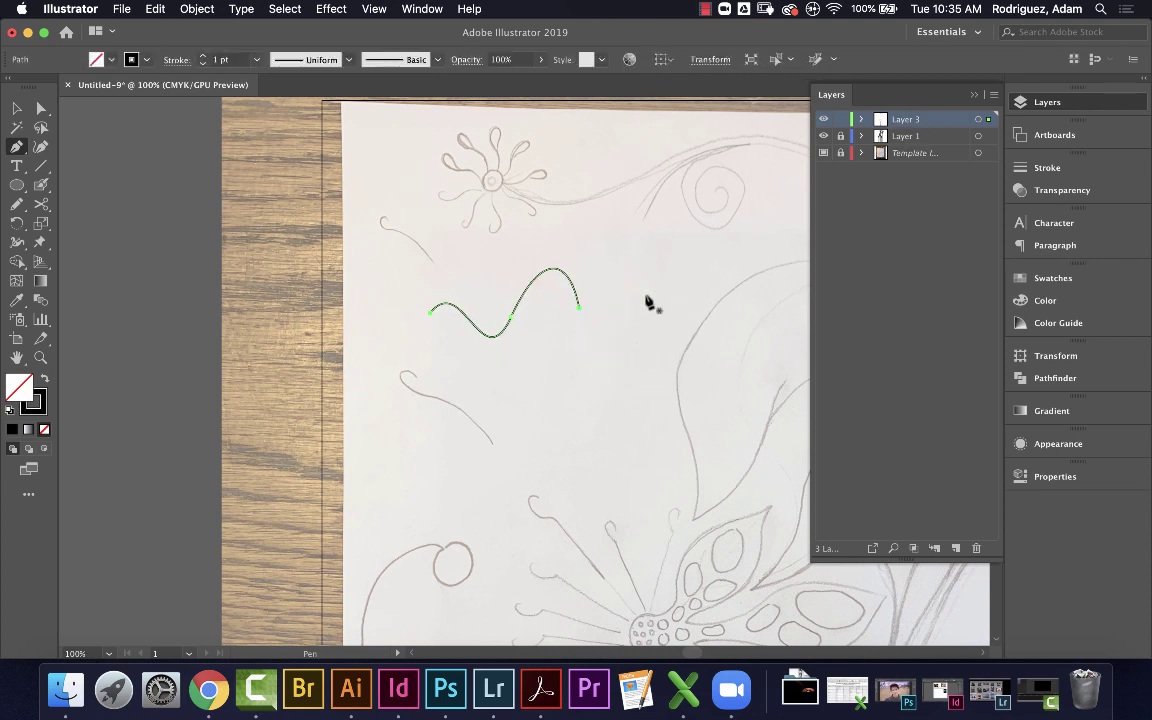
Draw a closed straight-sided six-point practice shape with the Pen tool in the blank area, then delete it
{"action": "left_click", "coordinate": [416, 309]}
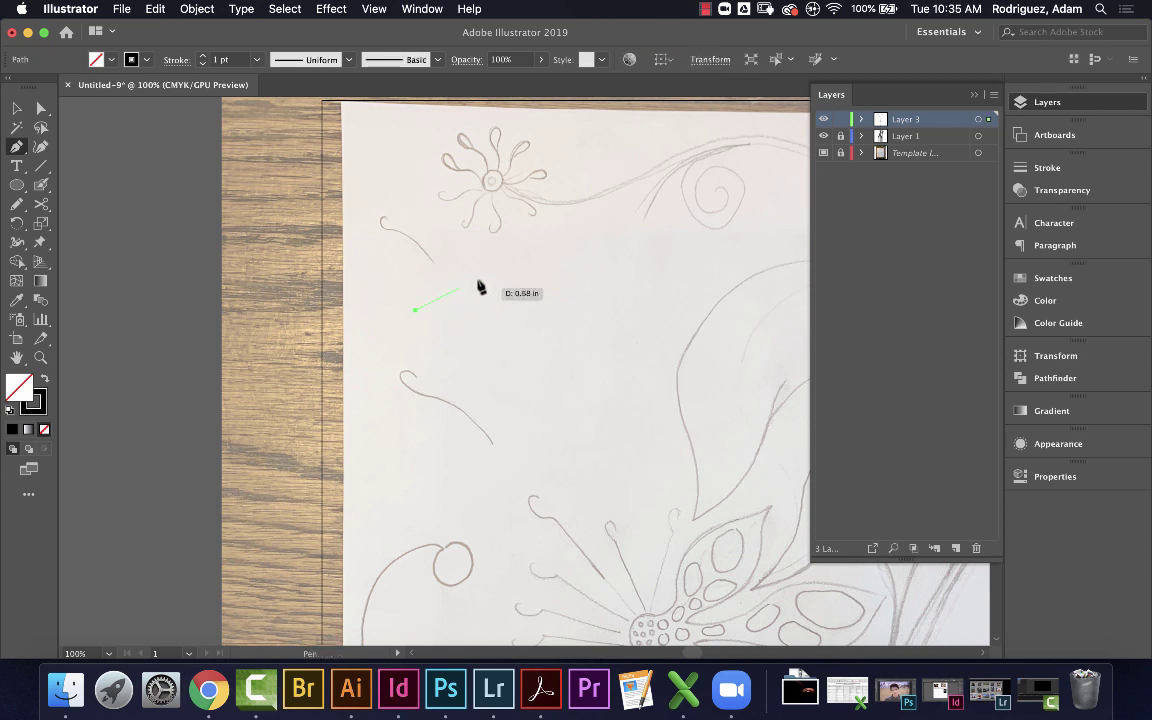
{"action": "left_click", "coordinate": [490, 264]}
{"action": "left_click", "coordinate": [563, 290]}
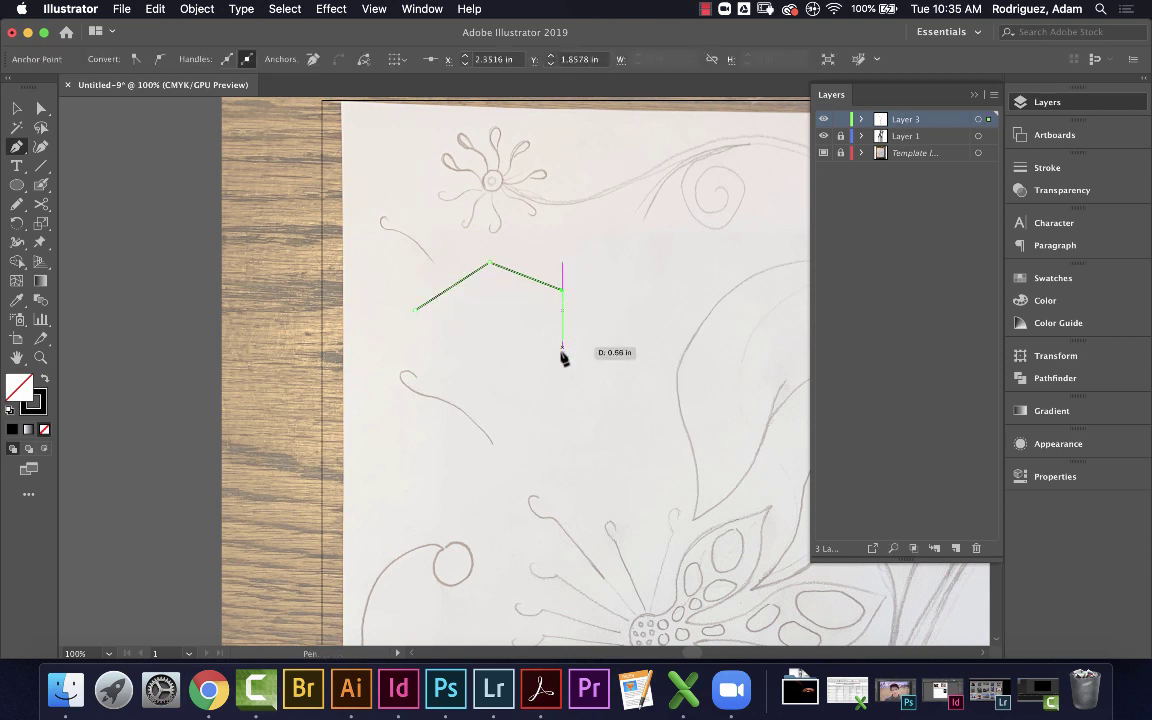
{"action": "left_click", "coordinate": [563, 356]}
{"action": "left_click", "coordinate": [497, 361]}
{"action": "left_click", "coordinate": [517, 308]}
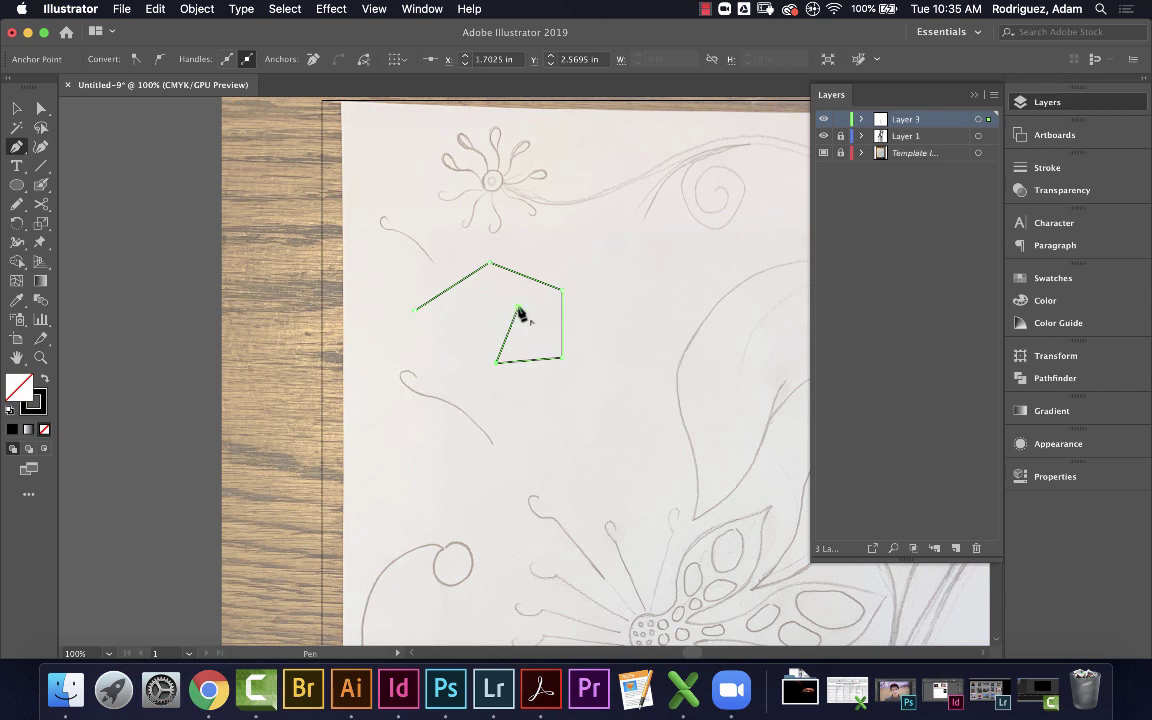
{"action": "left_click", "coordinate": [416, 310]}
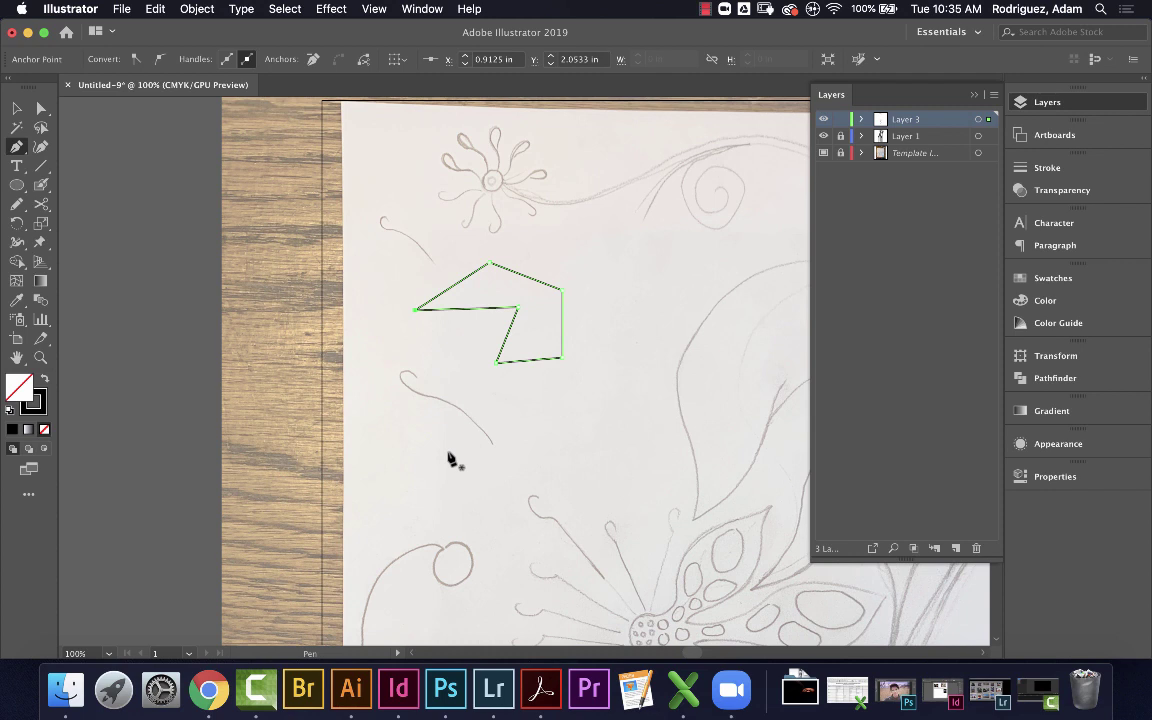
{"action": "key", "text": "Delete"}
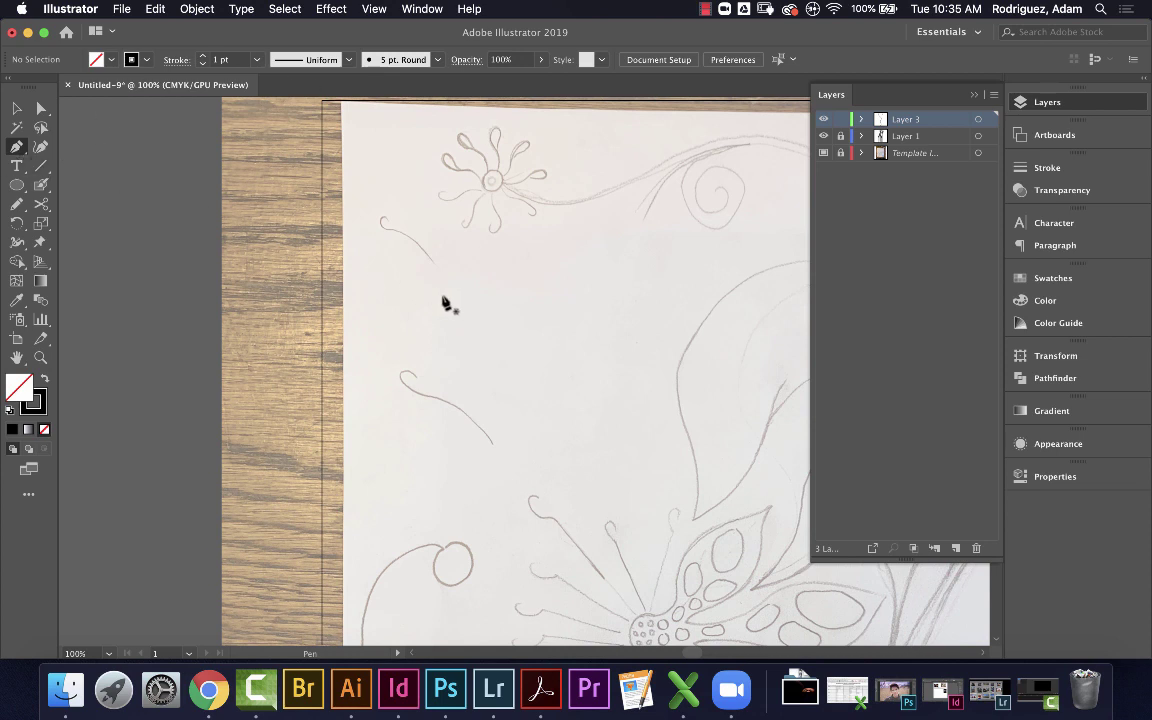
Draw a closed six-point kite-like shape with the Pen tool in the blank area, giving its starting anchor a slight curve
{"action": "left_click_drag", "start_coordinate": [447, 302], "coordinate": [460, 311]}
{"action": "left_click", "coordinate": [522, 279]}
{"action": "left_click", "coordinate": [605, 332]}
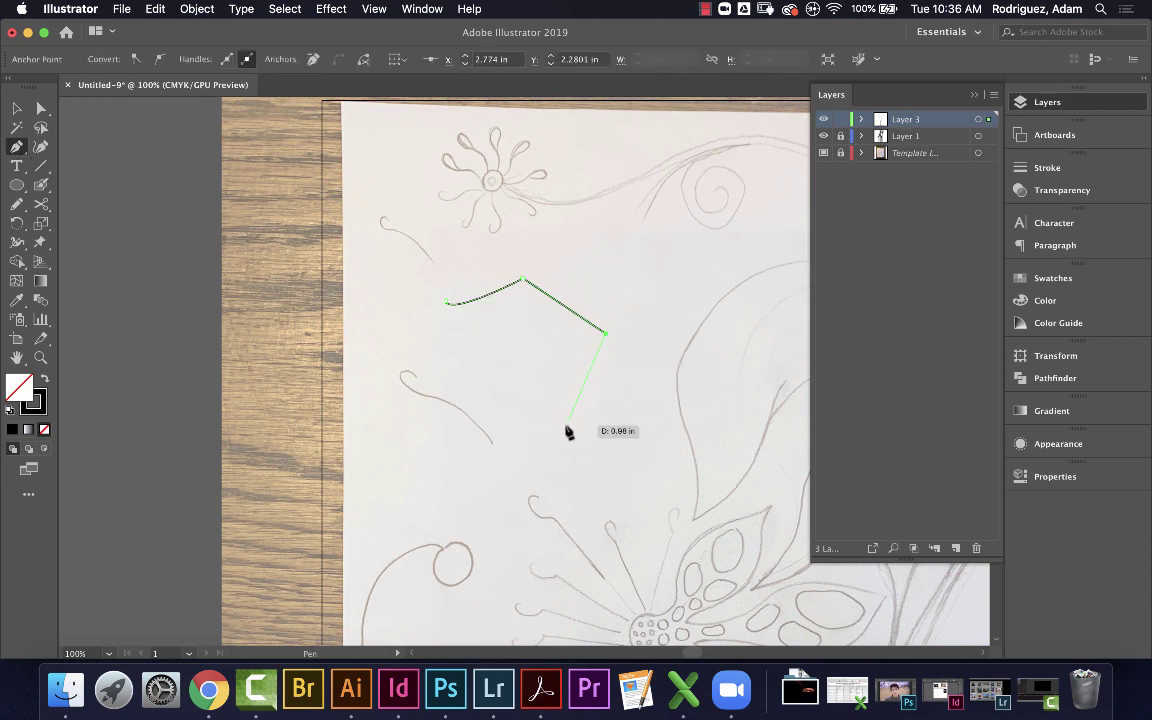
{"action": "left_click", "coordinate": [544, 436]}
{"action": "left_click", "coordinate": [456, 348]}
{"action": "left_click", "coordinate": [404, 310]}
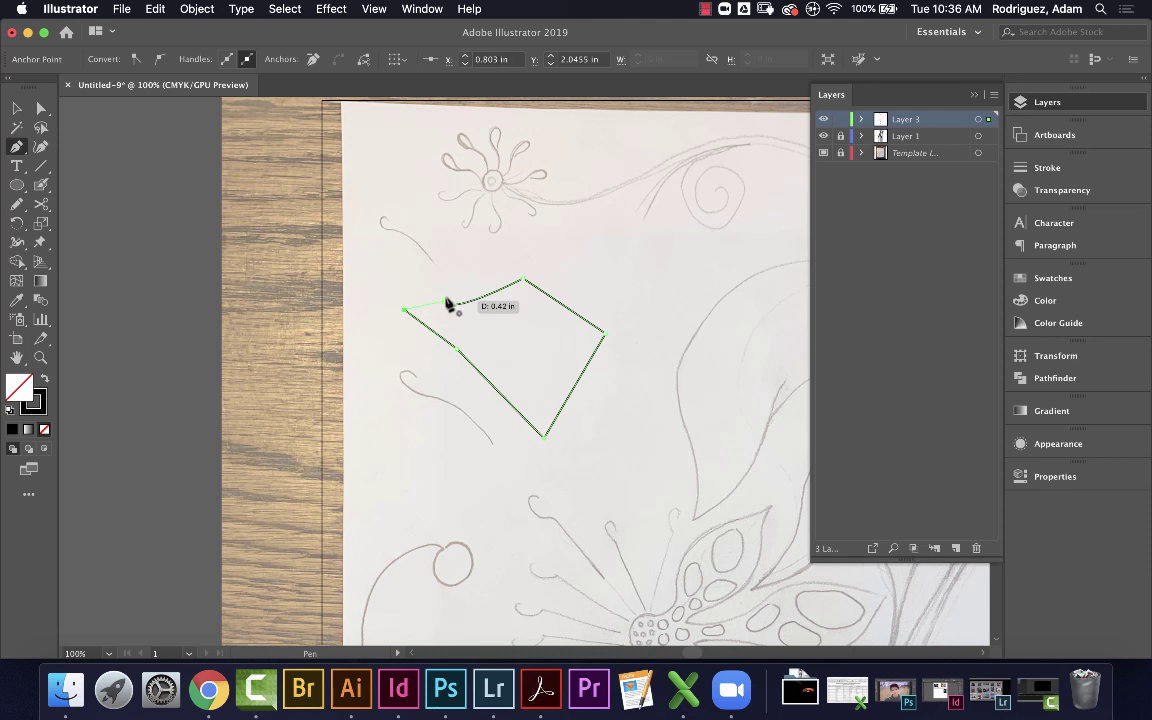
{"action": "left_click", "coordinate": [447, 302]}
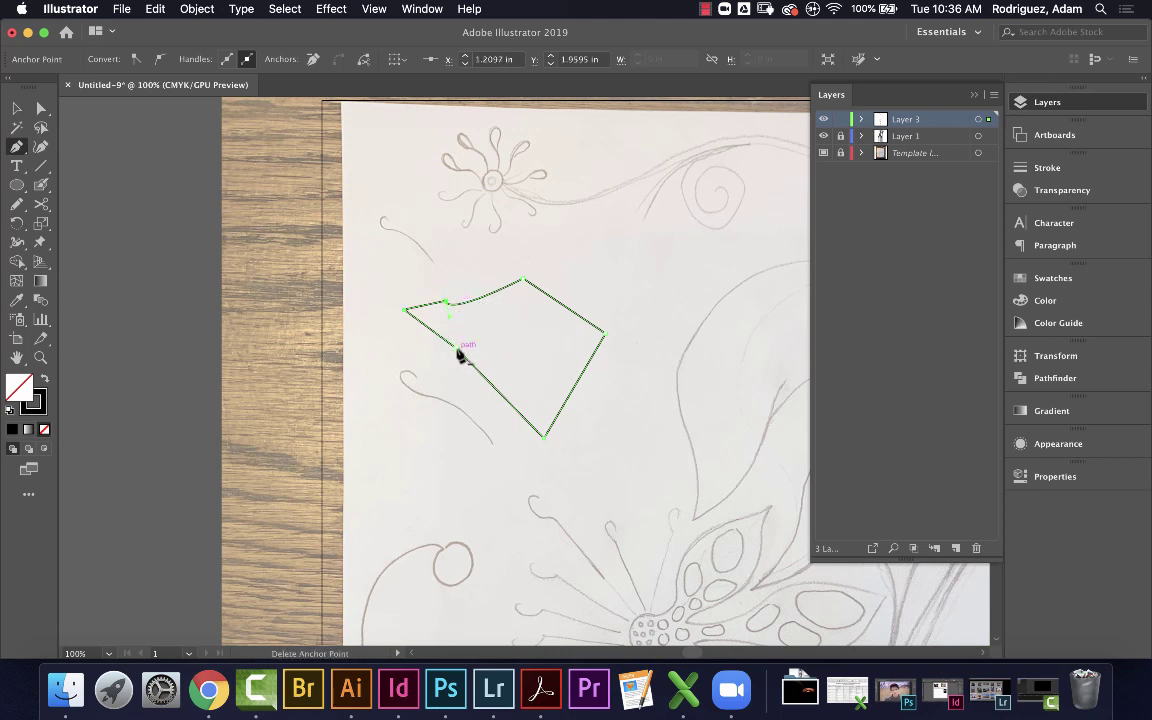
Delete the anchor partway along the shape's lower-left edge and the slightly curved one on its upper-left edge, leaving four corners
{"action": "left_click", "coordinate": [20, 148]}
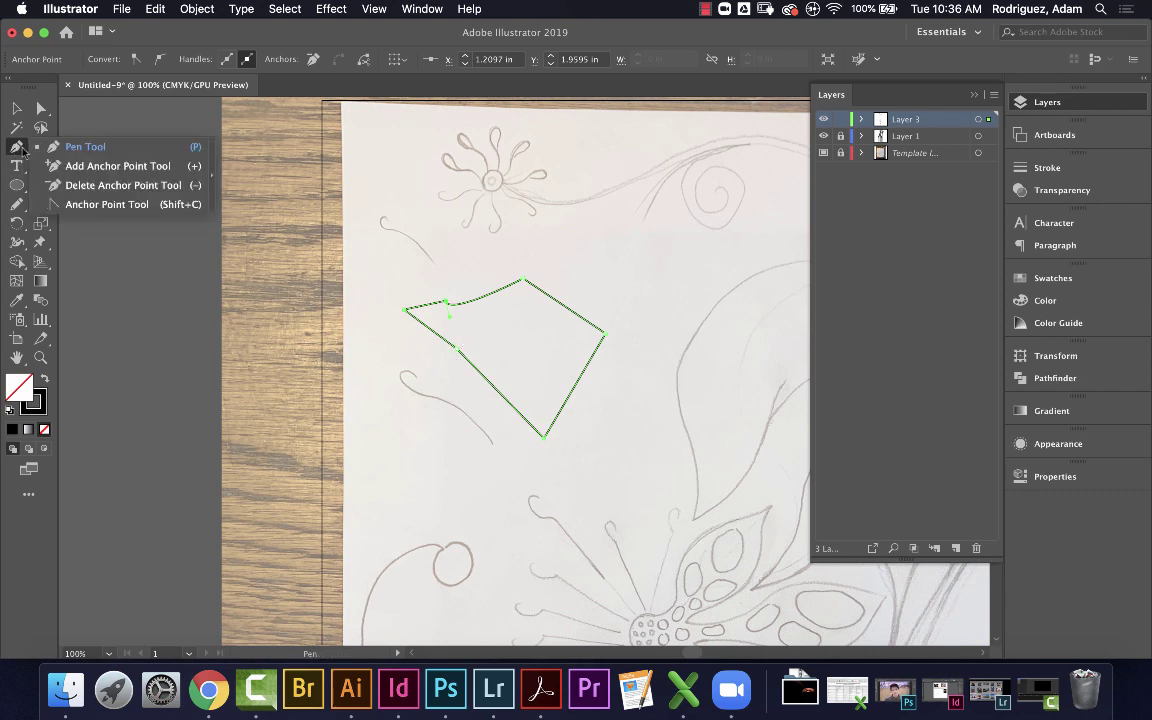
{"action": "left_click", "coordinate": [89, 187]}
{"action": "left_click", "coordinate": [456, 348]}
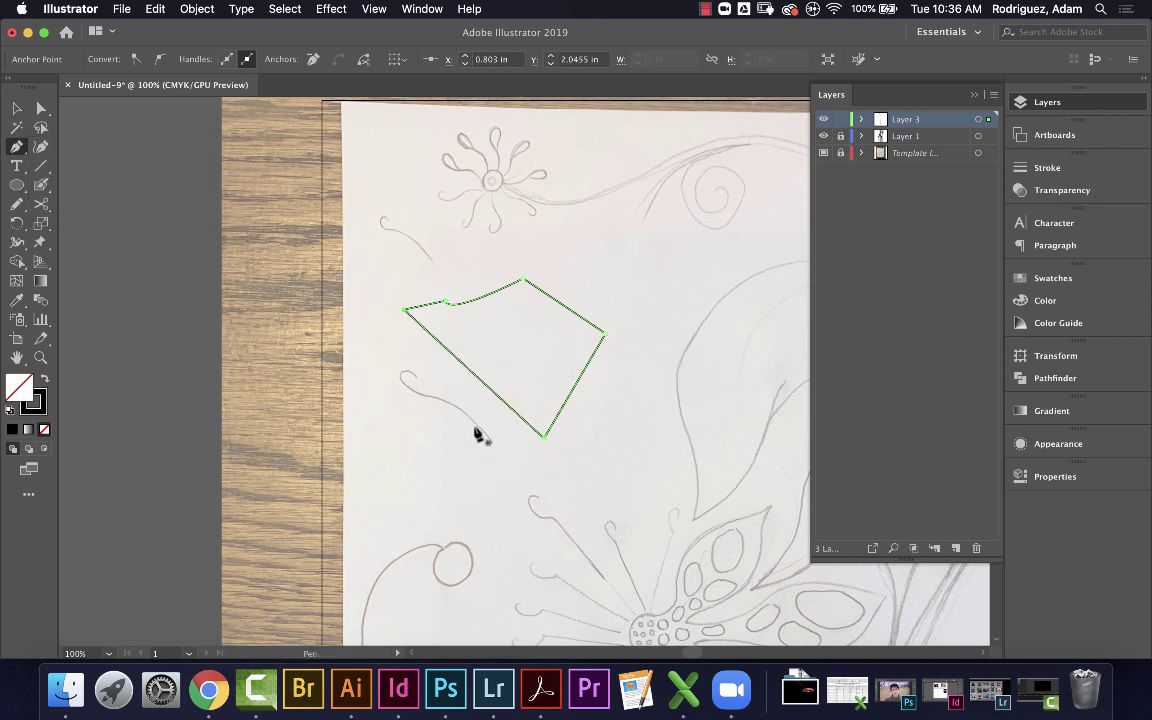
{"action": "left_click", "coordinate": [444, 304]}
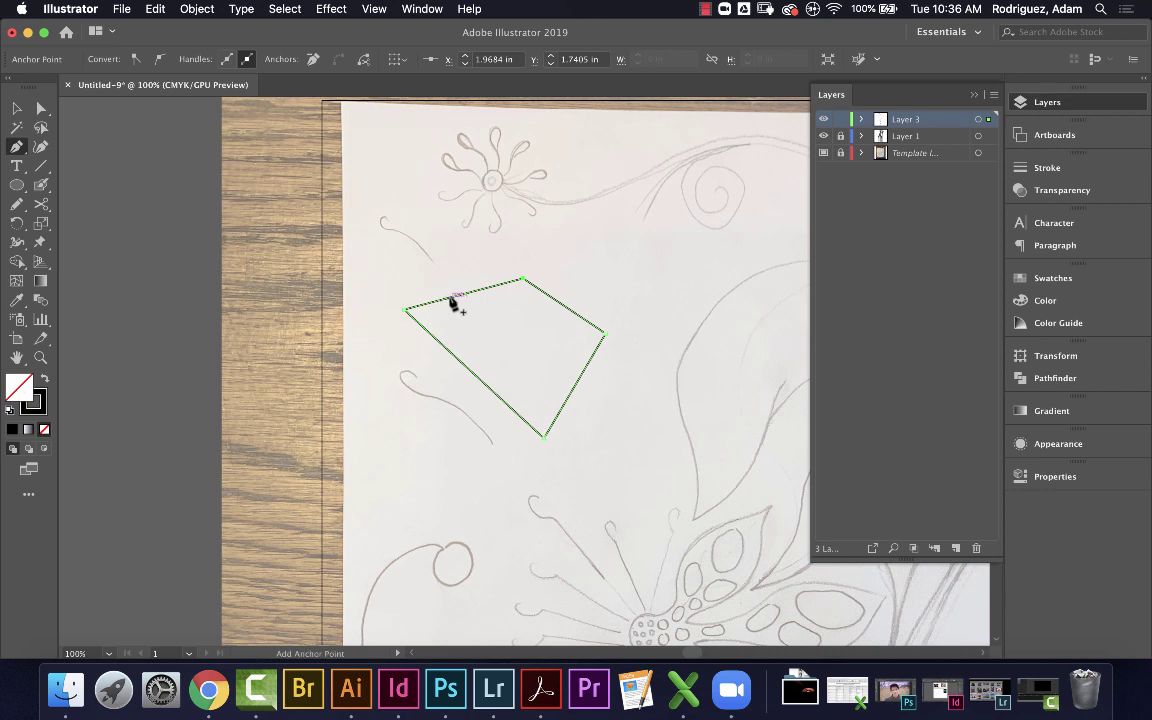
Convert the four-cornered shape's top corner to a smooth point with long, nearly vertical handles
{"action": "key", "text": "shift+c"}
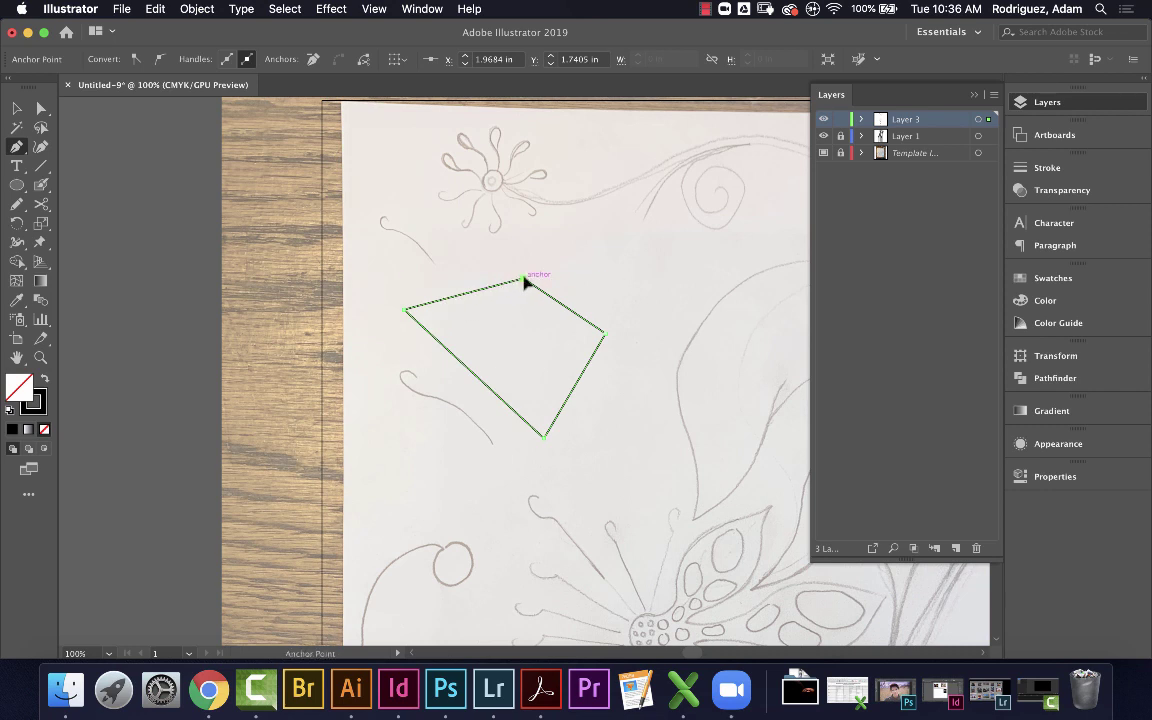
{"action": "key", "text": "p"}
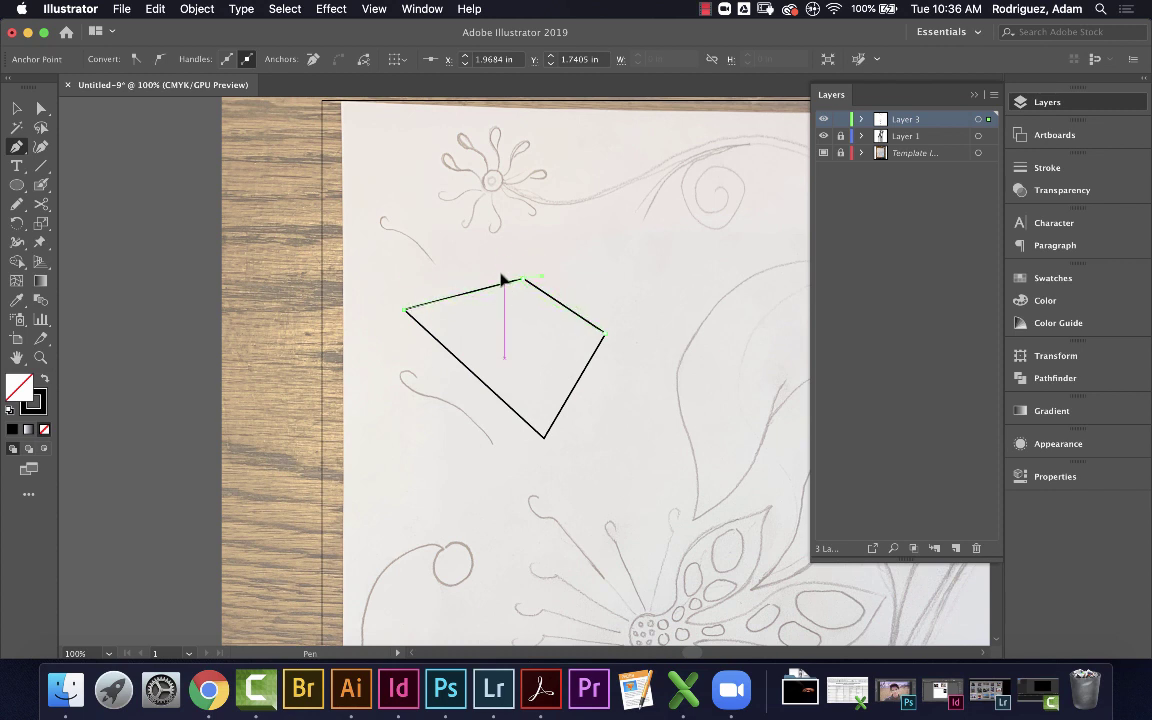
{"action": "left_click_drag", "start_coordinate": [521, 279], "coordinate": [528, 335]}
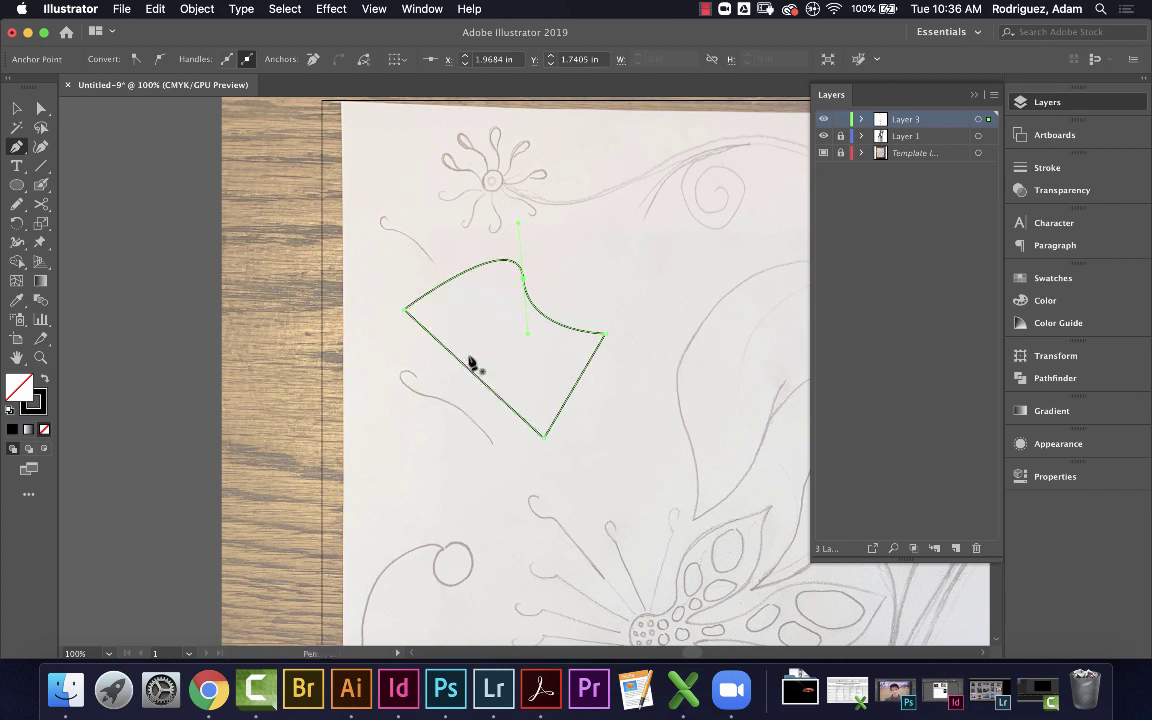
Reshape the shape's straight lower edges into curves, bowing the lower-left one outward and the lower-right one inward
{"action": "key", "text": "alt"}
{"action": "left_click_drag", "start_coordinate": [470, 370], "coordinate": [450, 402]}
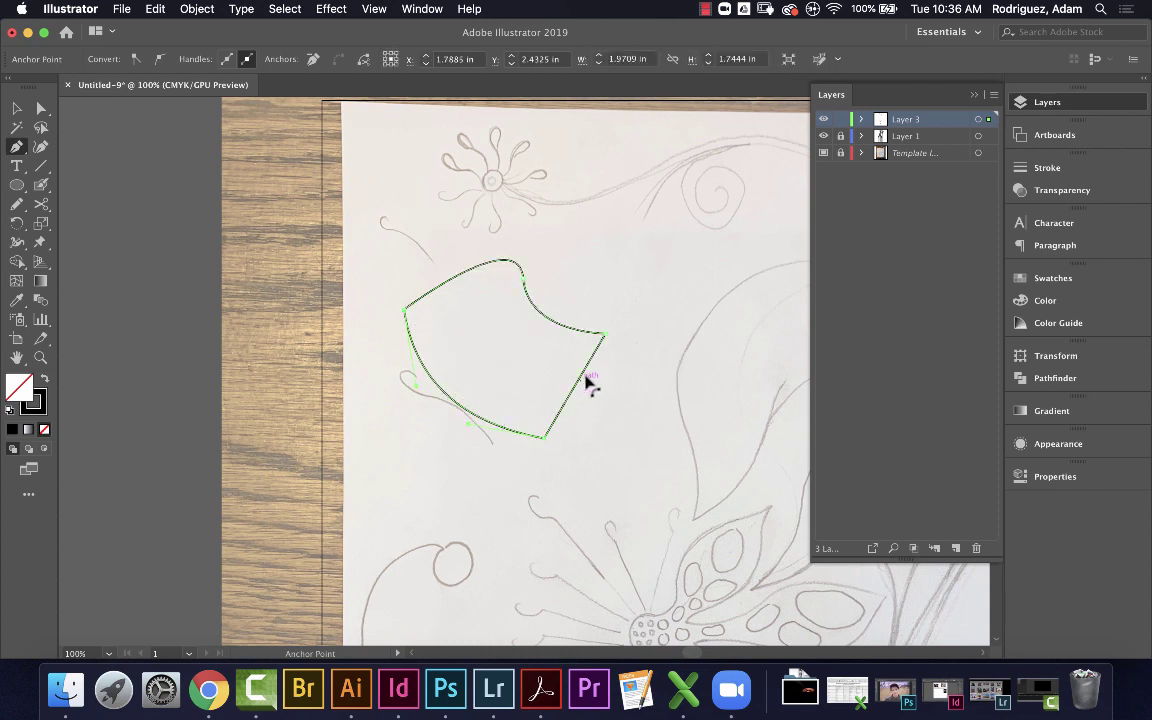
{"action": "left_click_drag", "start_coordinate": [578, 388], "coordinate": [536, 380]}
{"action": "key", "text": "p"}
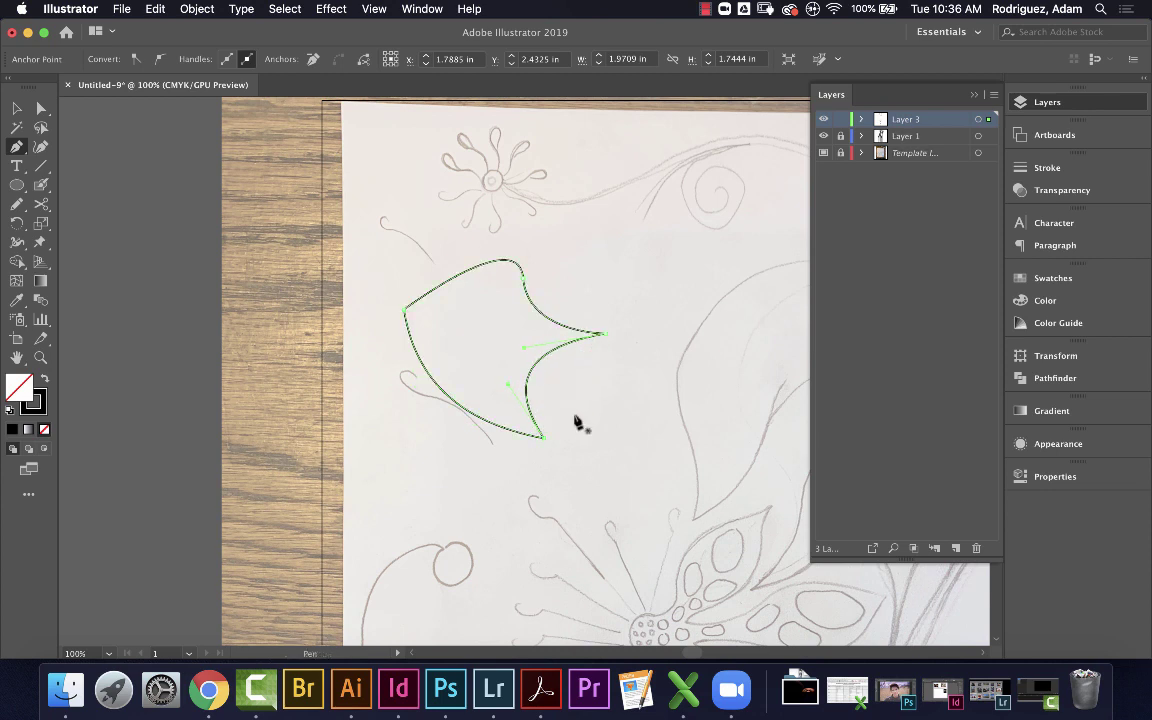
Move the curved shape's right tip to about X 2.96 in, Y 2.59 in and adjust its lower handle to arch the adjoining edge upward
{"action": "left_click", "coordinate": [42, 109]}
{"action": "left_click", "coordinate": [578, 276]}
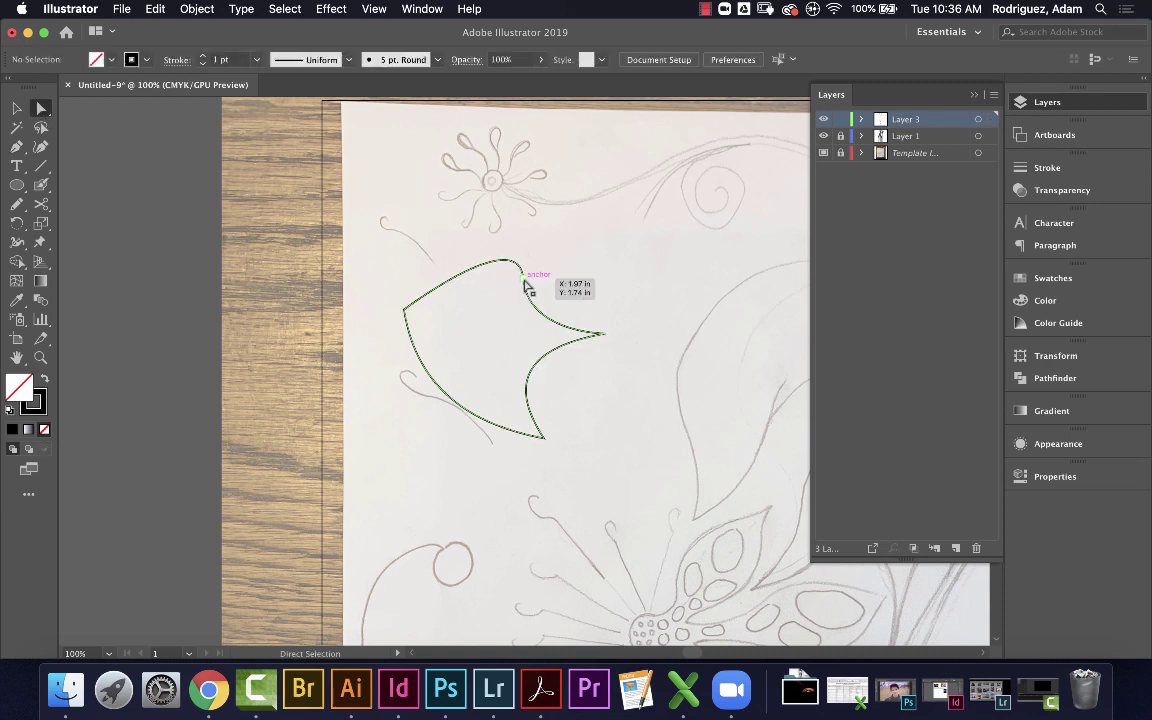
{"action": "left_click", "coordinate": [604, 336]}
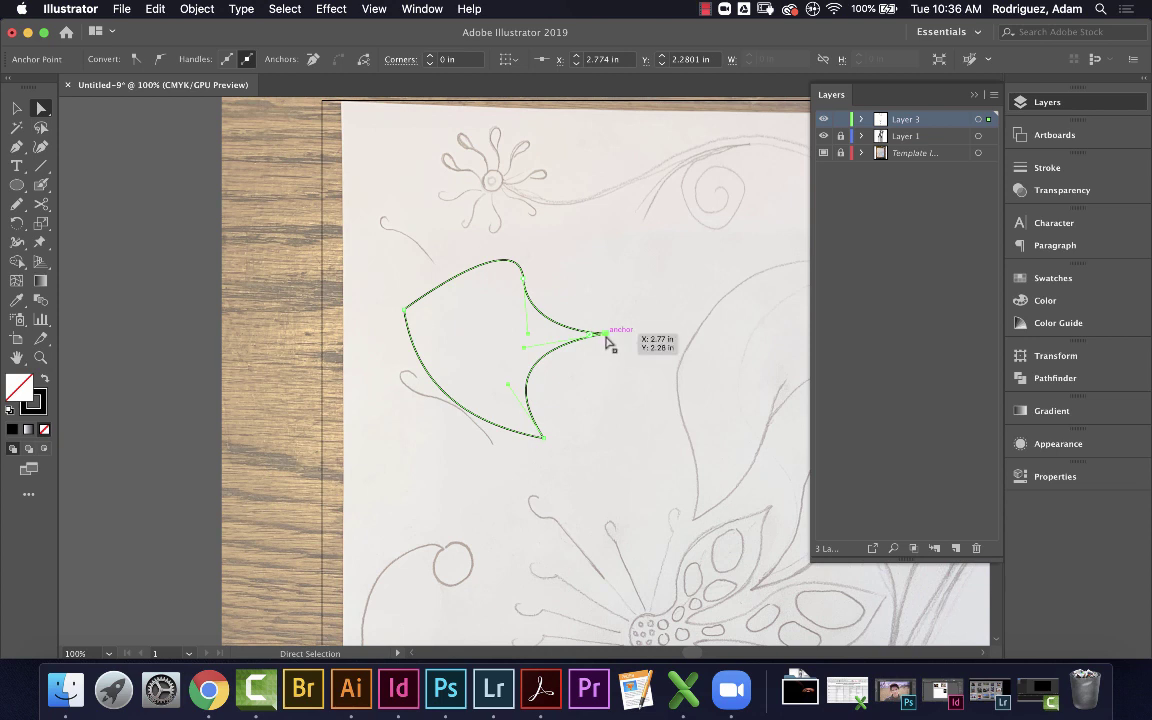
{"action": "left_click_drag", "start_coordinate": [605, 335], "coordinate": [624, 367]}
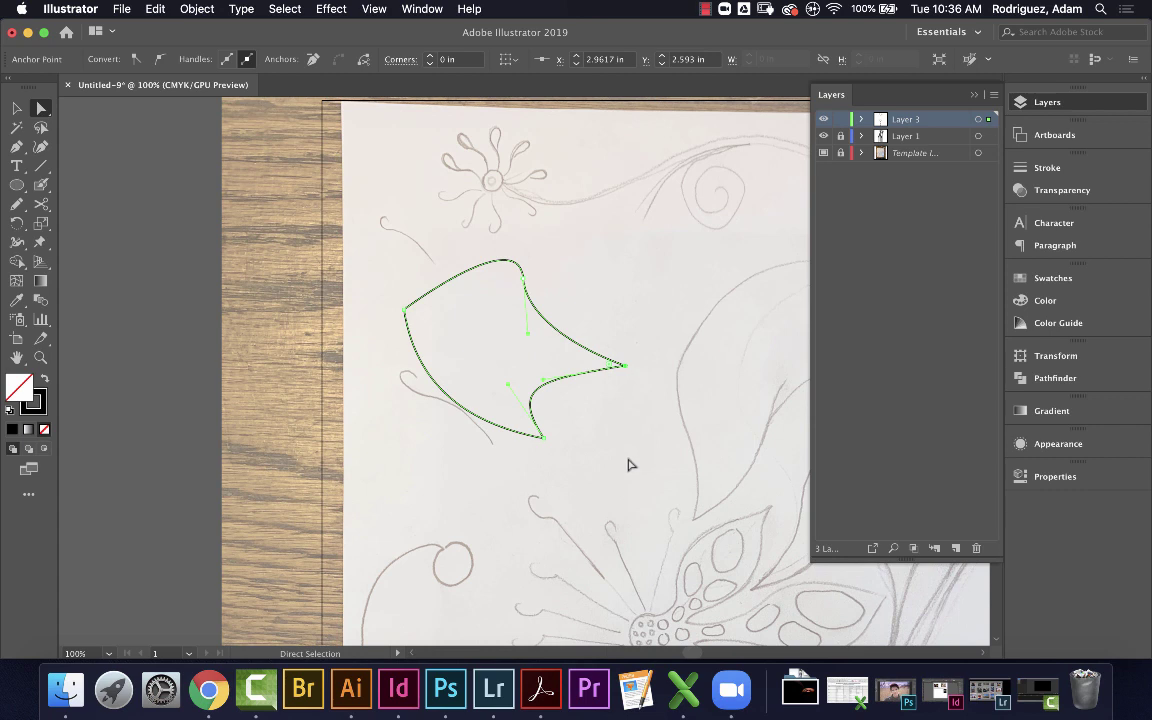
{"action": "left_click", "coordinate": [545, 383]}
{"action": "left_click_drag", "start_coordinate": [537, 424], "coordinate": [525, 346]}
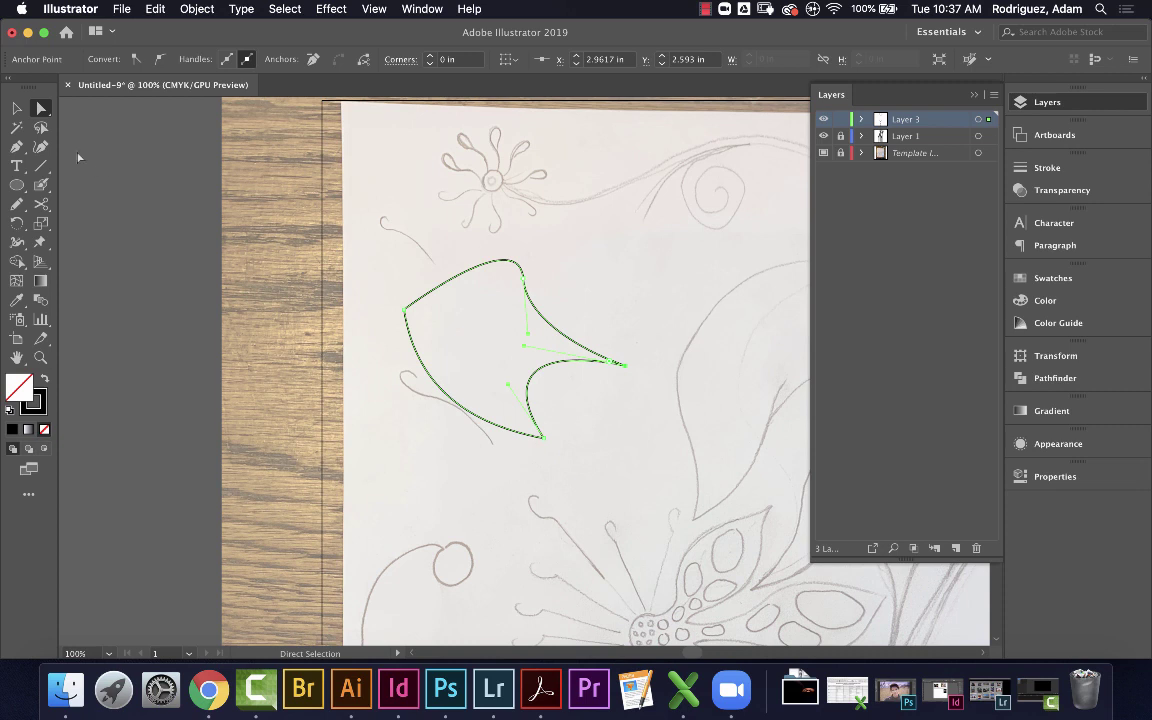
Try out the Curvature tool by drawing a closed looping path over the curved shape's upper-left part, and delete it
{"action": "left_click", "coordinate": [43, 147]}
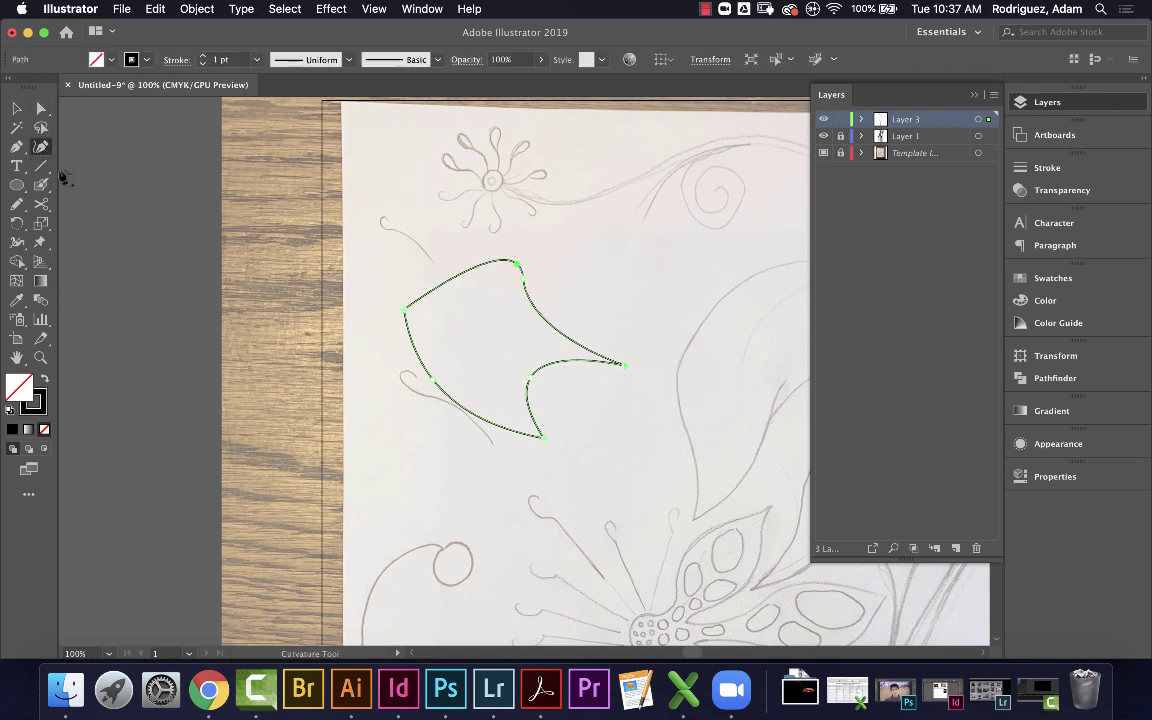
{"action": "left_click", "coordinate": [379, 278]}
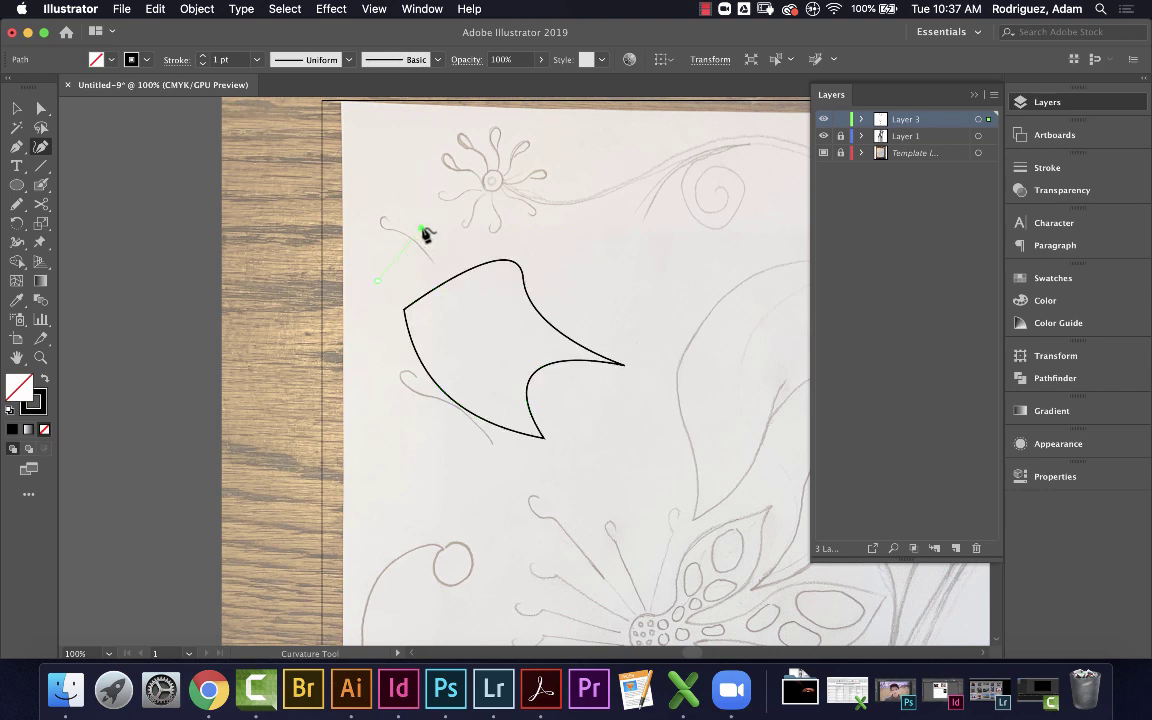
{"action": "left_click", "coordinate": [421, 230]}
{"action": "left_click", "coordinate": [489, 305]}
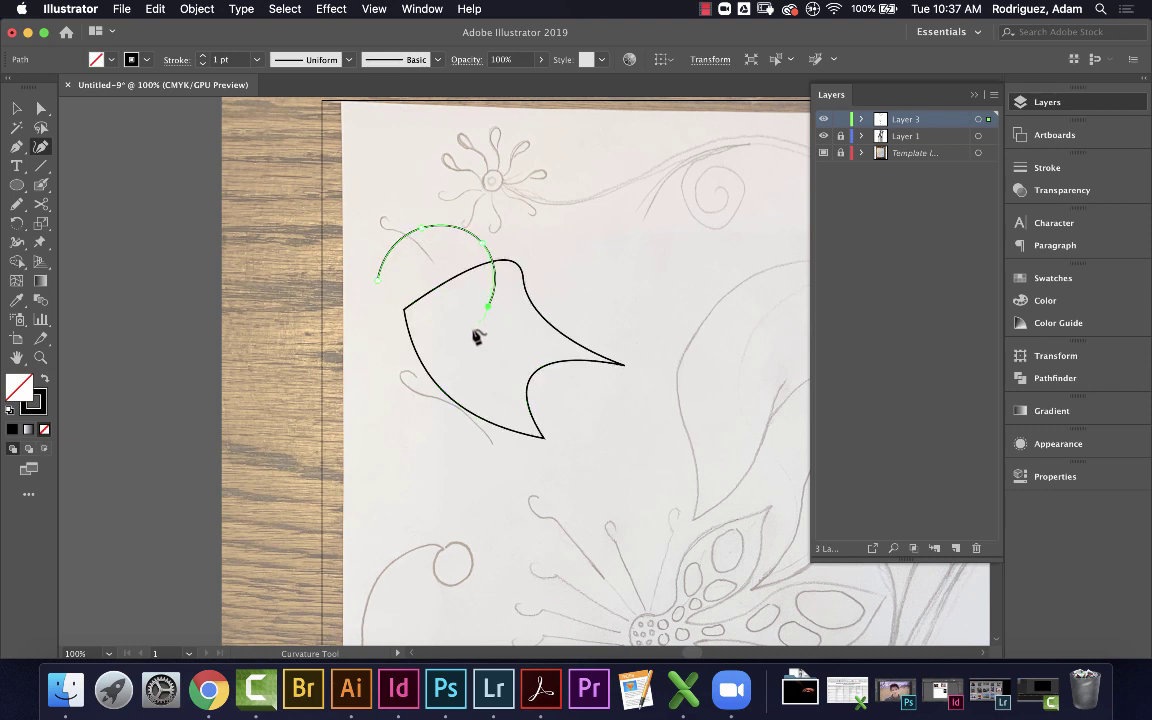
{"action": "left_click", "coordinate": [385, 328]}
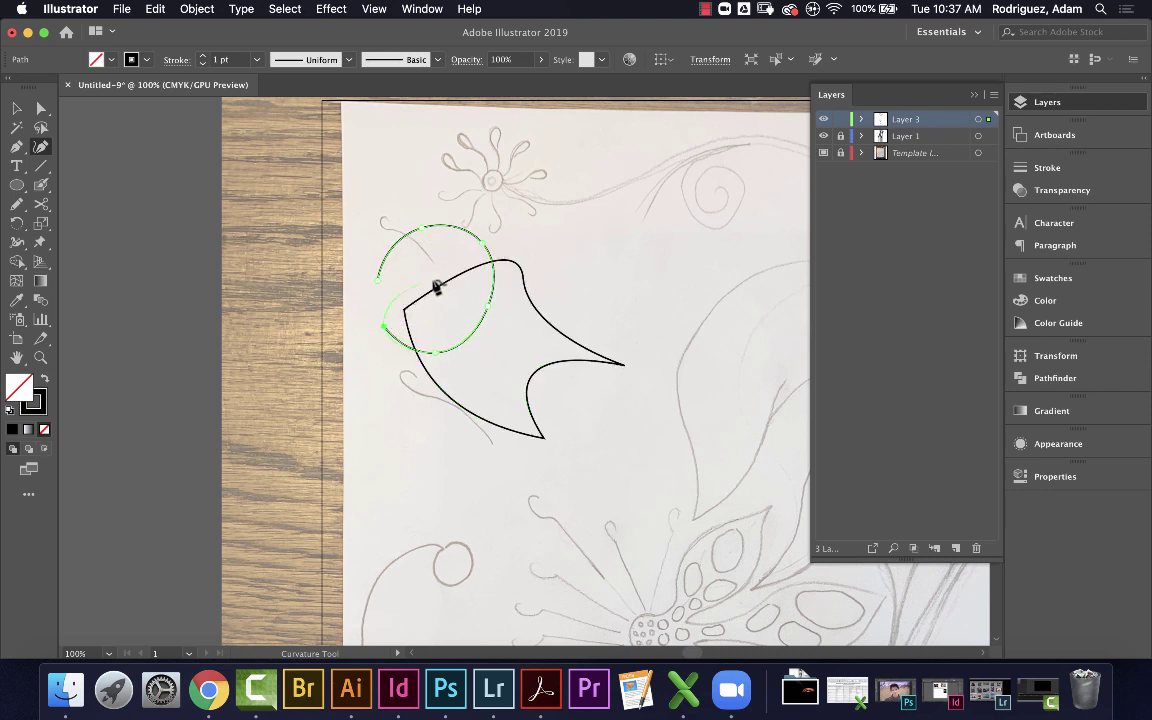
{"action": "left_click", "coordinate": [468, 267]}
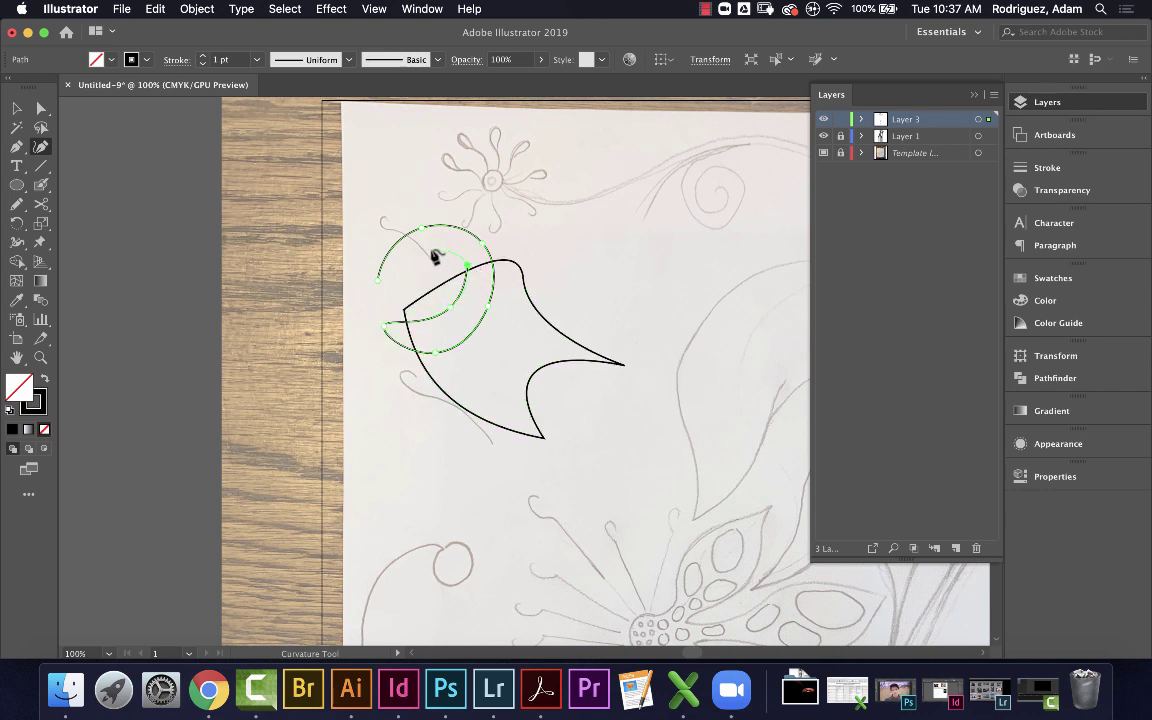
{"action": "left_click", "coordinate": [422, 252]}
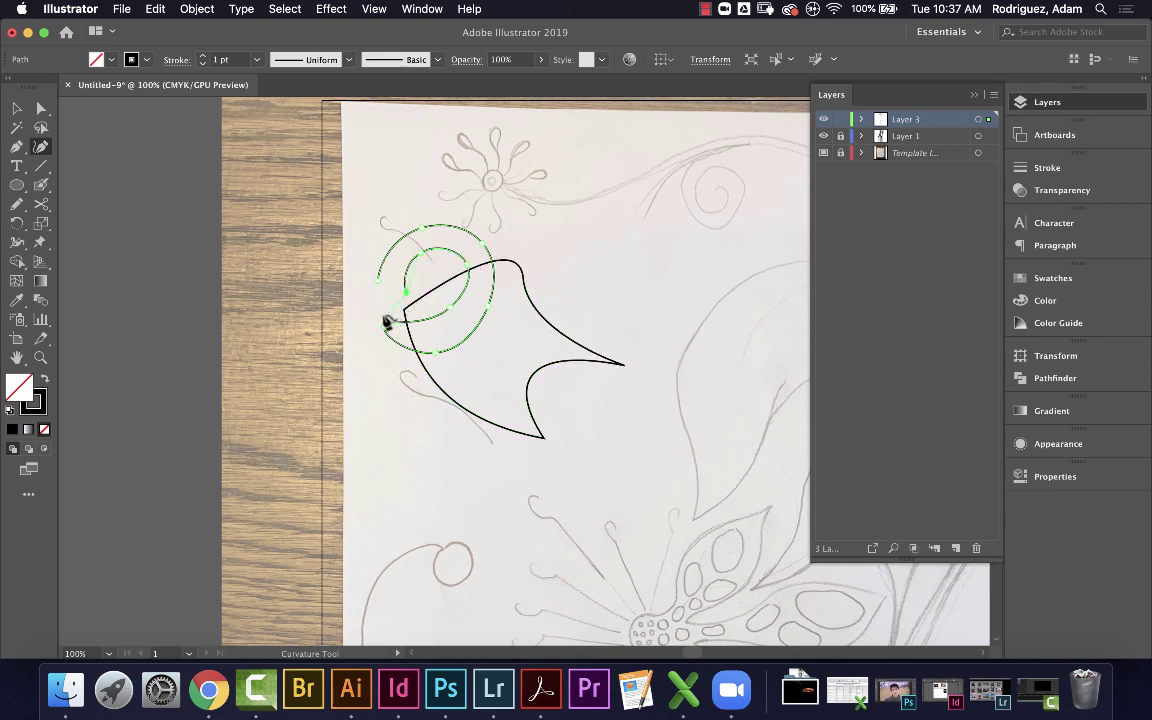
{"action": "left_click", "coordinate": [384, 316]}
{"action": "left_click", "coordinate": [379, 284]}
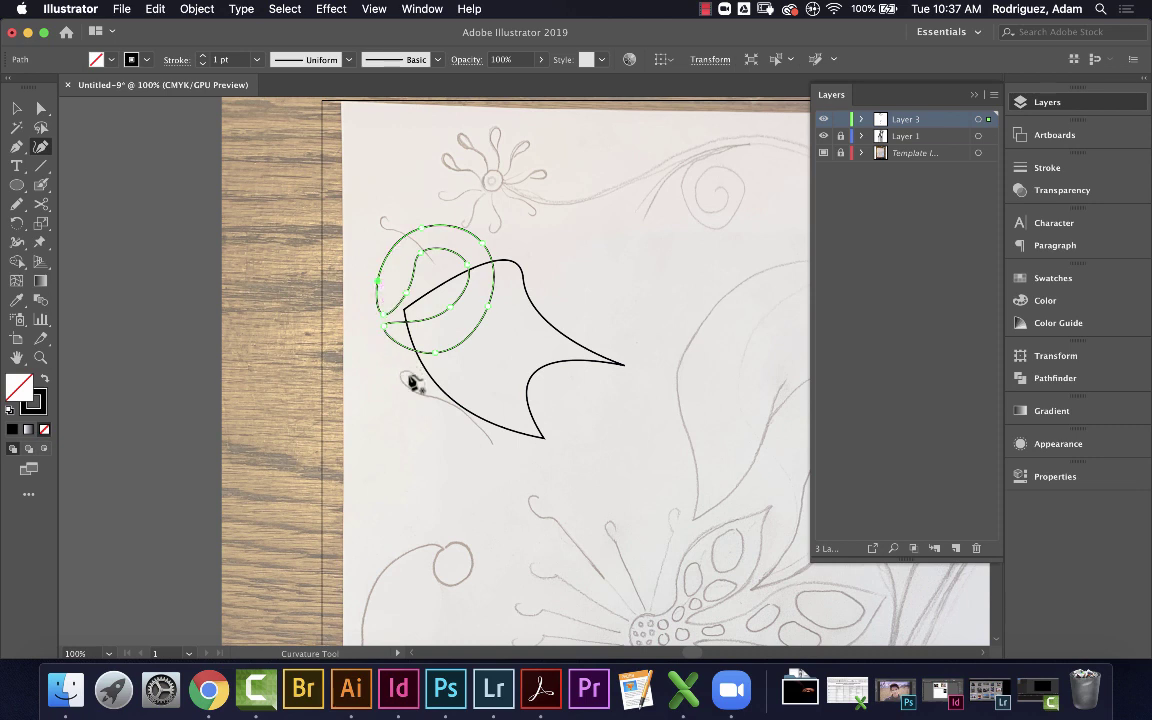
{"action": "key", "text": "Delete"}
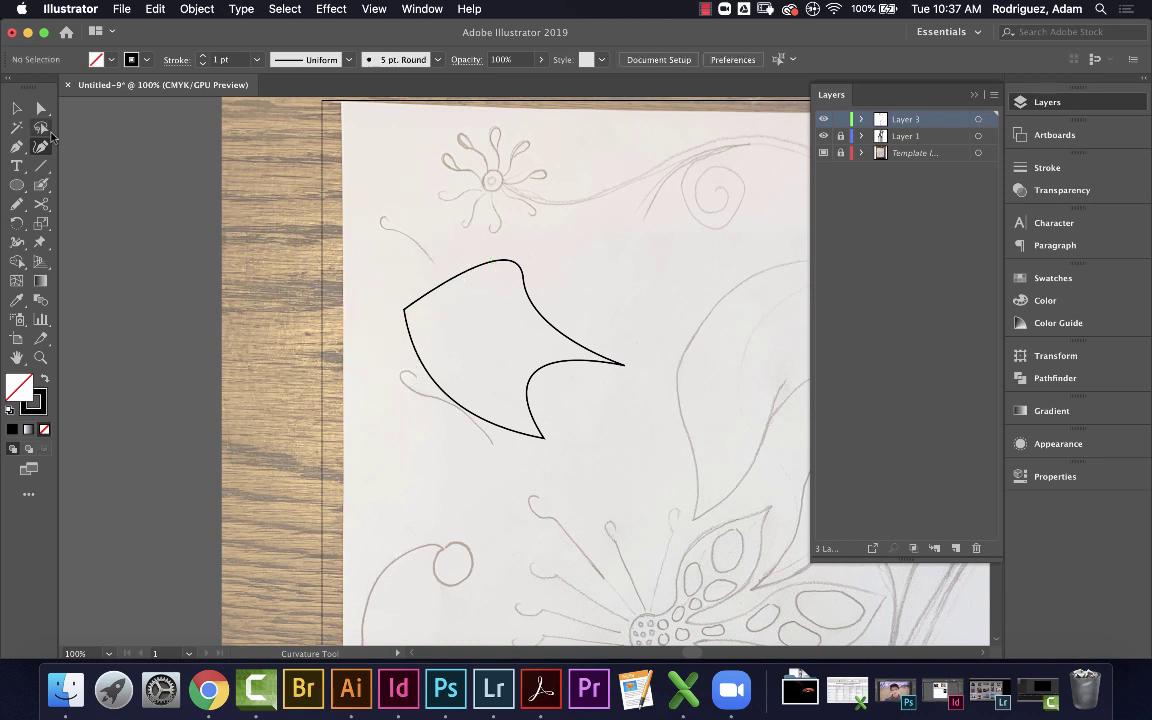
Sketch a square, a triangle and a tall rectangle overlapping the triangle with the Shaper tool, beside the curved shape
{"action": "left_click", "coordinate": [42, 167]}
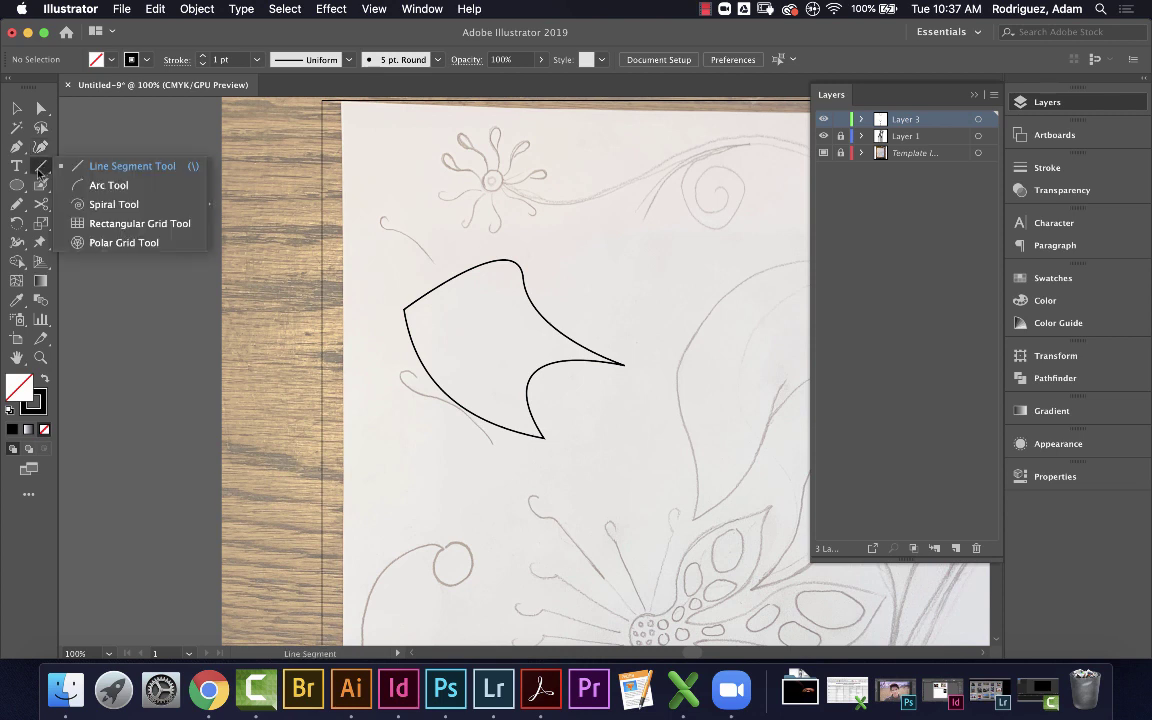
{"action": "mouse_move", "coordinate": [74, 175]}
{"action": "left_mouse_down"}
{"action": "mouse_move", "coordinate": [86, 164]}
{"action": "mouse_move", "coordinate": [42, 150]}
{"action": "mouse_move", "coordinate": [17, 186]}
{"action": "mouse_move", "coordinate": [77, 245]}
{"action": "mouse_move", "coordinate": [72, 190]}
{"action": "mouse_move", "coordinate": [40, 172]}
{"action": "mouse_move", "coordinate": [17, 185]}
{"action": "mouse_move", "coordinate": [20, 205]}
{"action": "mouse_move", "coordinate": [80, 222]}
{"action": "mouse_move", "coordinate": [86, 252]}
{"action": "mouse_move", "coordinate": [71, 206]}
{"action": "left_mouse_up"}
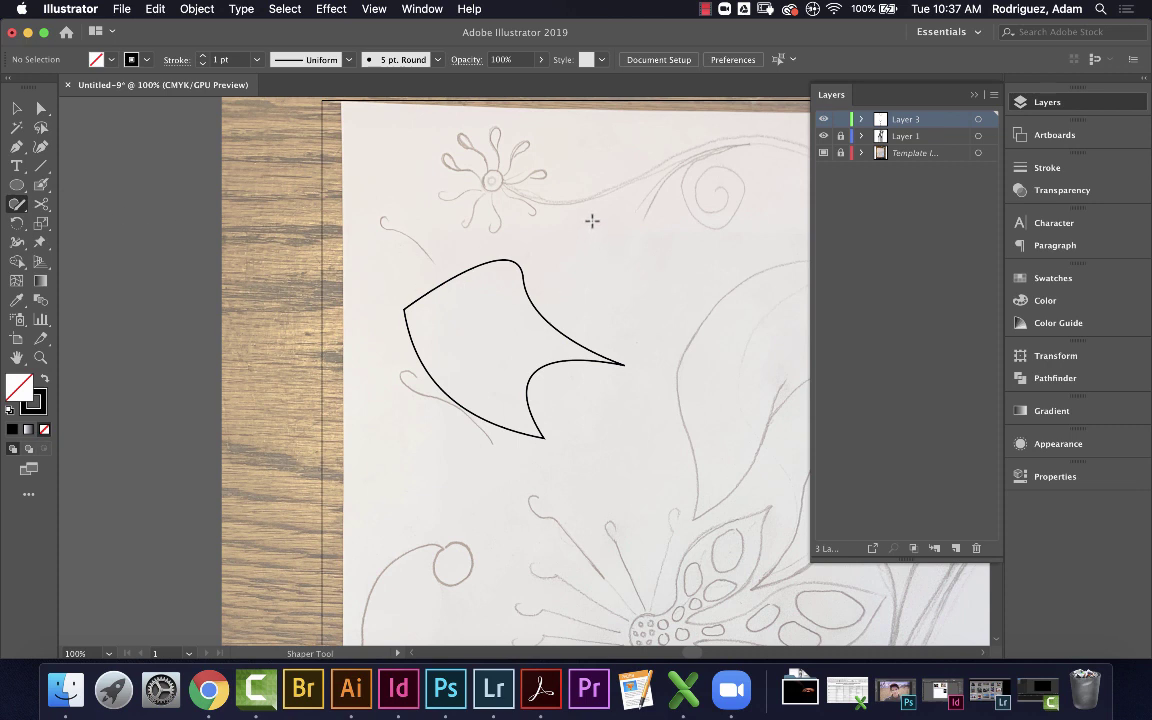
{"action": "mouse_move", "coordinate": [592, 220]}
{"action": "left_mouse_down"}
{"action": "mouse_move", "coordinate": [601, 296]}
{"action": "mouse_move", "coordinate": [683, 280]}
{"action": "mouse_move", "coordinate": [678, 206]}
{"action": "mouse_move", "coordinate": [593, 213]}
{"action": "left_mouse_up"}
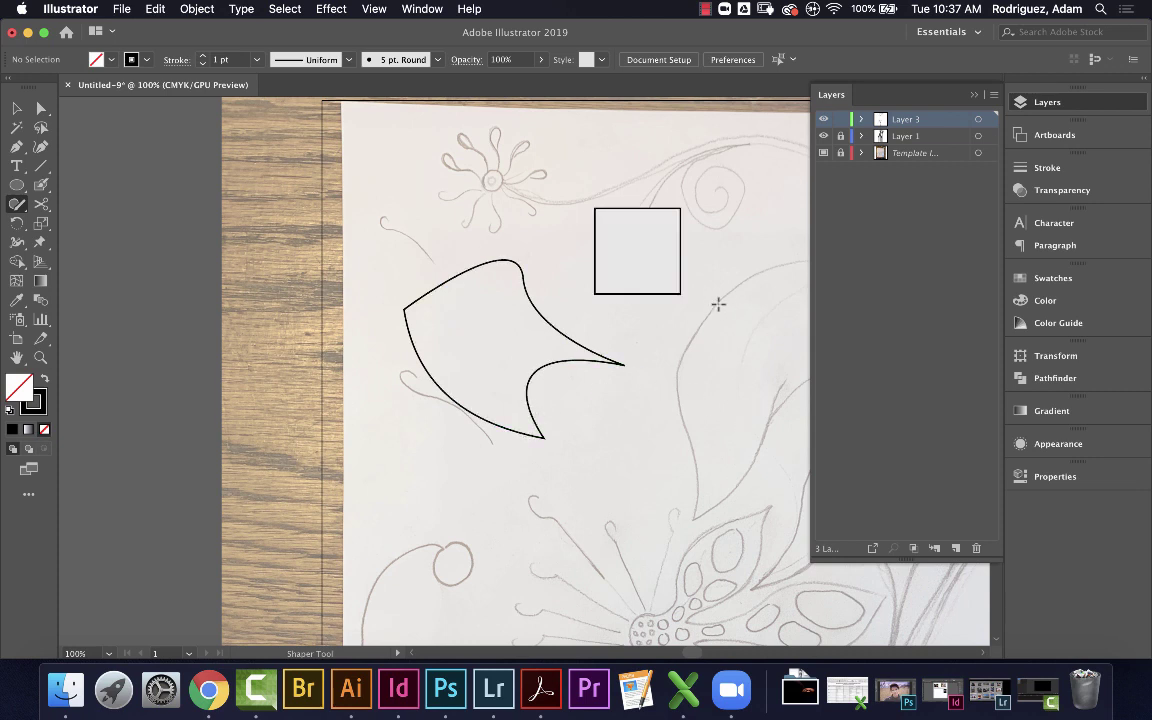
{"action": "mouse_move", "coordinate": [712, 279]}
{"action": "left_mouse_down"}
{"action": "mouse_move", "coordinate": [663, 378]}
{"action": "mouse_move", "coordinate": [764, 368]}
{"action": "mouse_move", "coordinate": [717, 283]}
{"action": "mouse_move", "coordinate": [718, 411]}
{"action": "mouse_move", "coordinate": [712, 352]}
{"action": "mouse_move", "coordinate": [674, 276]}
{"action": "left_mouse_up"}
{"action": "mouse_move", "coordinate": [667, 340]}
{"action": "left_mouse_down"}
{"action": "mouse_move", "coordinate": [685, 402]}
{"action": "mouse_move", "coordinate": [722, 408]}
{"action": "mouse_move", "coordinate": [670, 324]}
{"action": "mouse_move", "coordinate": [697, 442]}
{"action": "mouse_move", "coordinate": [764, 421]}
{"action": "mouse_move", "coordinate": [752, 314]}
{"action": "mouse_move", "coordinate": [699, 319]}
{"action": "left_mouse_up"}
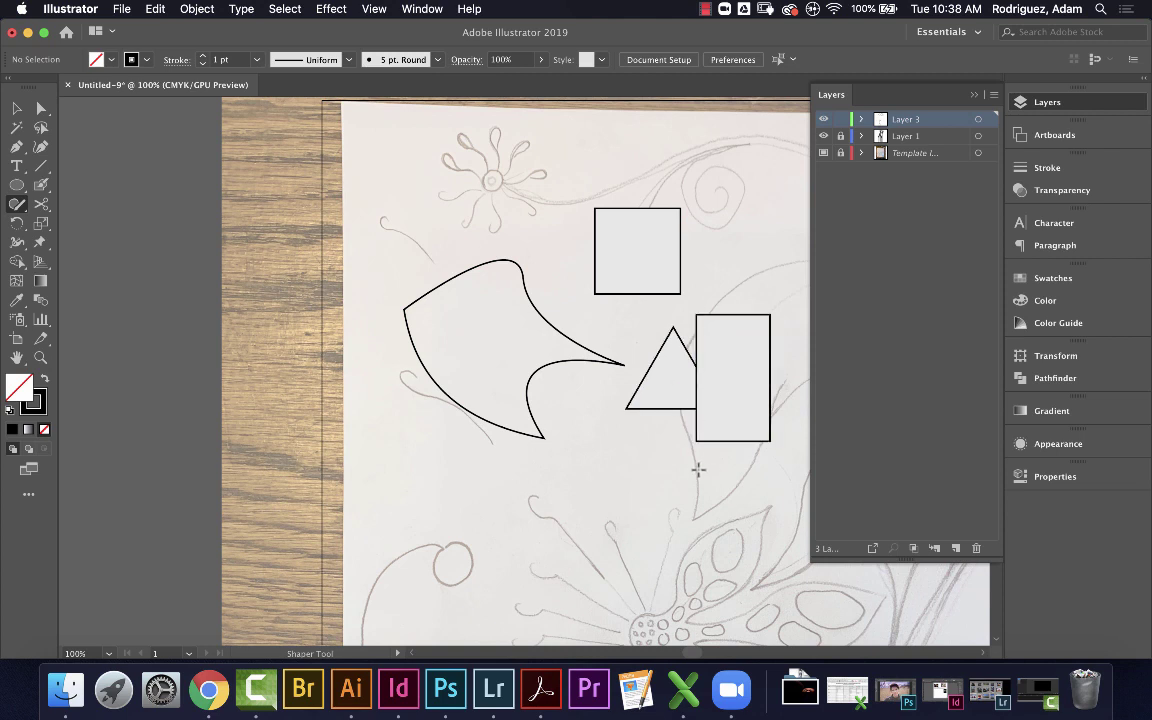
Merge the triangle and rectangle with the Shaper tool, and cut the square's left and right wedges away along two crossing diagonal lines
{"action": "mouse_move", "coordinate": [668, 373]}
{"action": "left_mouse_down"}
{"action": "mouse_move", "coordinate": [730, 394]}
{"action": "mouse_move", "coordinate": [736, 424]}
{"action": "left_mouse_up"}
{"action": "key", "text": "ctrl+z"}
{"action": "mouse_move", "coordinate": [668, 192]}
{"action": "left_mouse_down"}
{"action": "mouse_move", "coordinate": [585, 293]}
{"action": "mouse_move", "coordinate": [600, 230]}
{"action": "mouse_move", "coordinate": [697, 312]}
{"action": "left_mouse_up"}
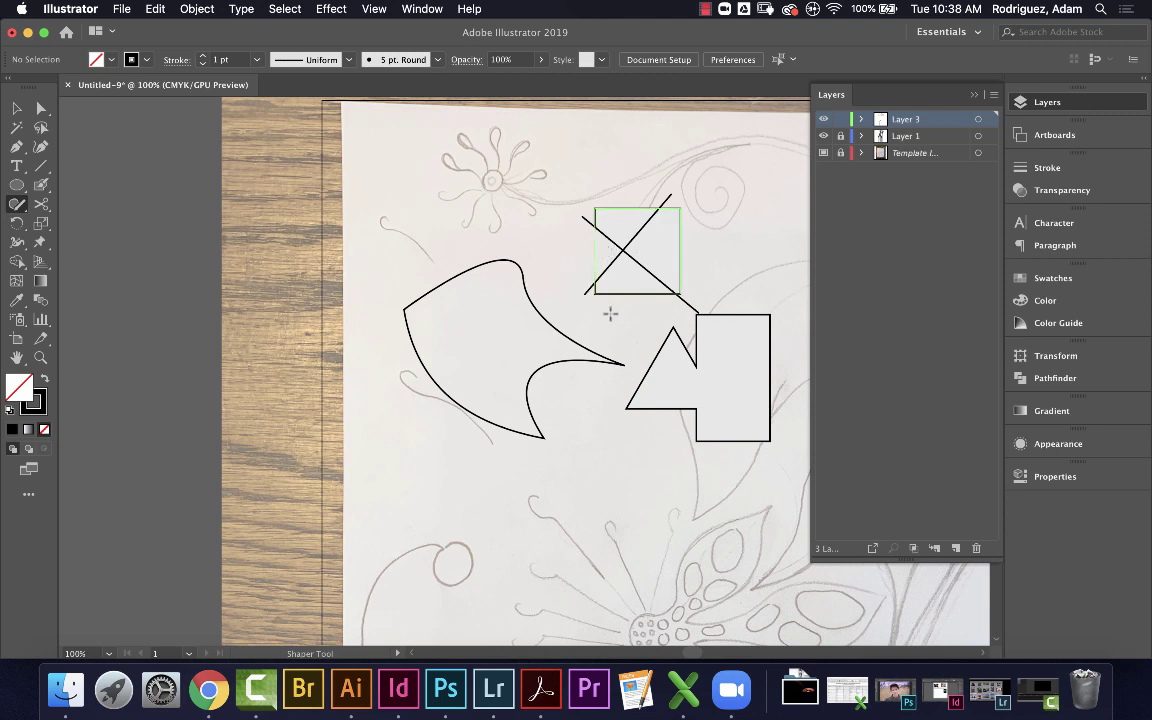
{"action": "left_click_drag", "start_coordinate": [674, 249], "coordinate": [655, 255]}
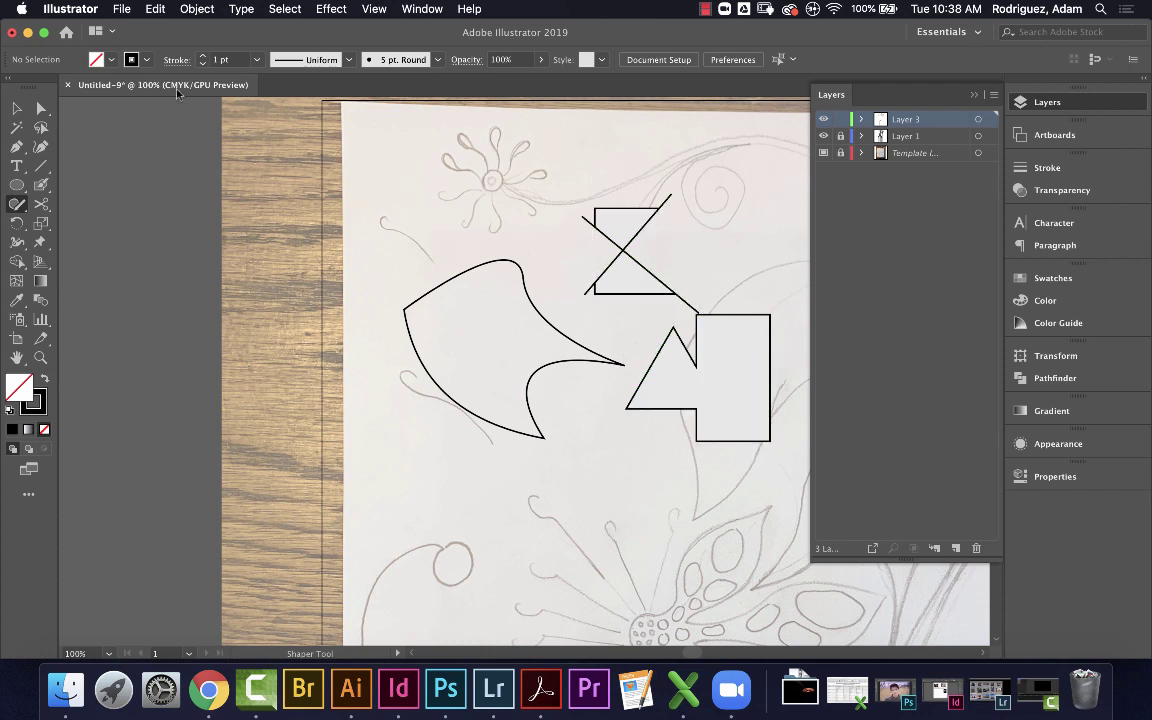
Set the fill of the cut square's Shaper group to none
{"action": "left_click", "coordinate": [16, 108]}
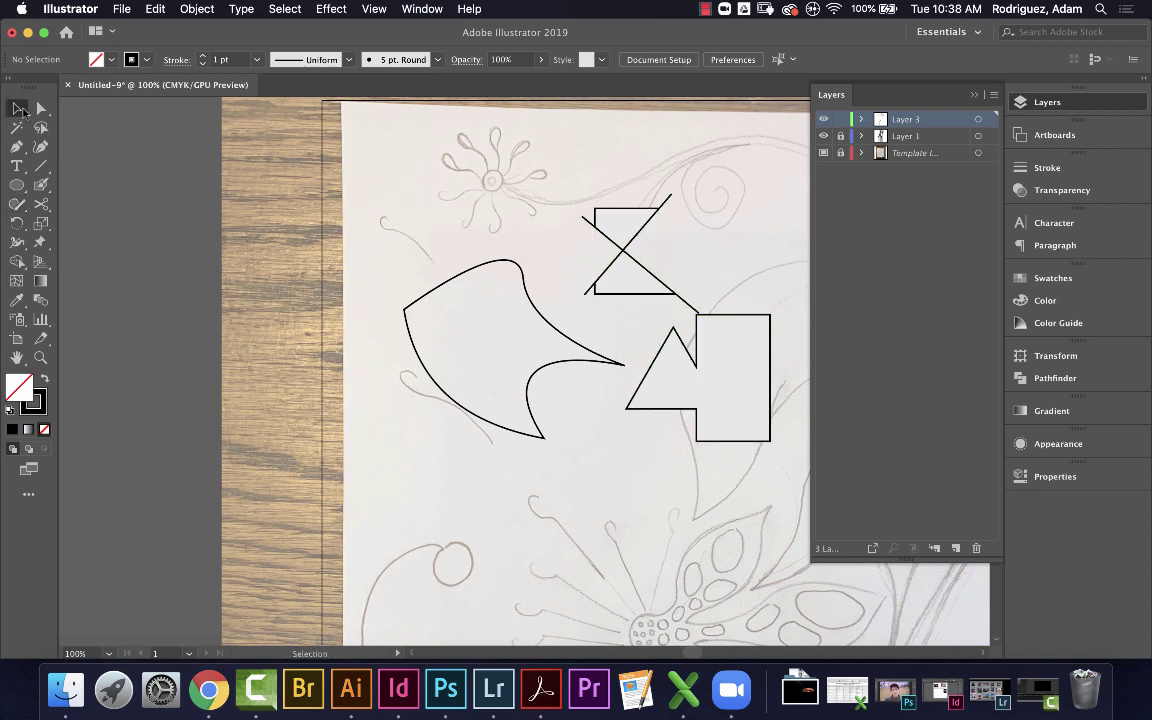
{"action": "left_click", "coordinate": [620, 224]}
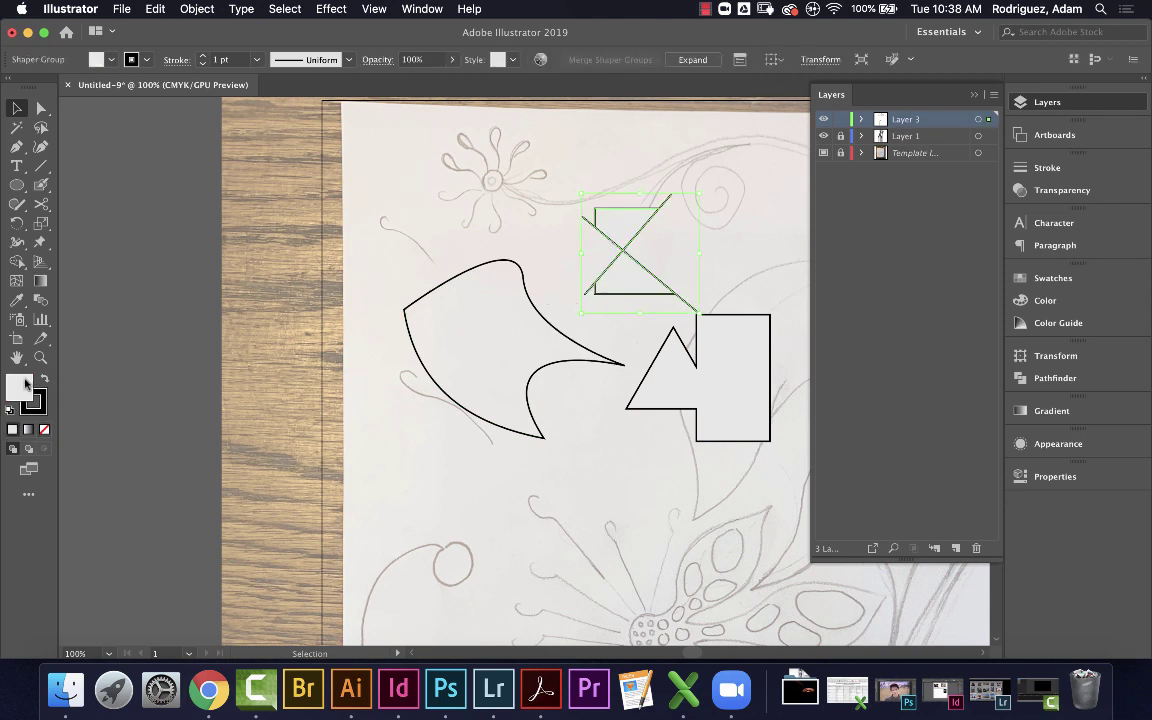
{"action": "left_click", "coordinate": [44, 429]}
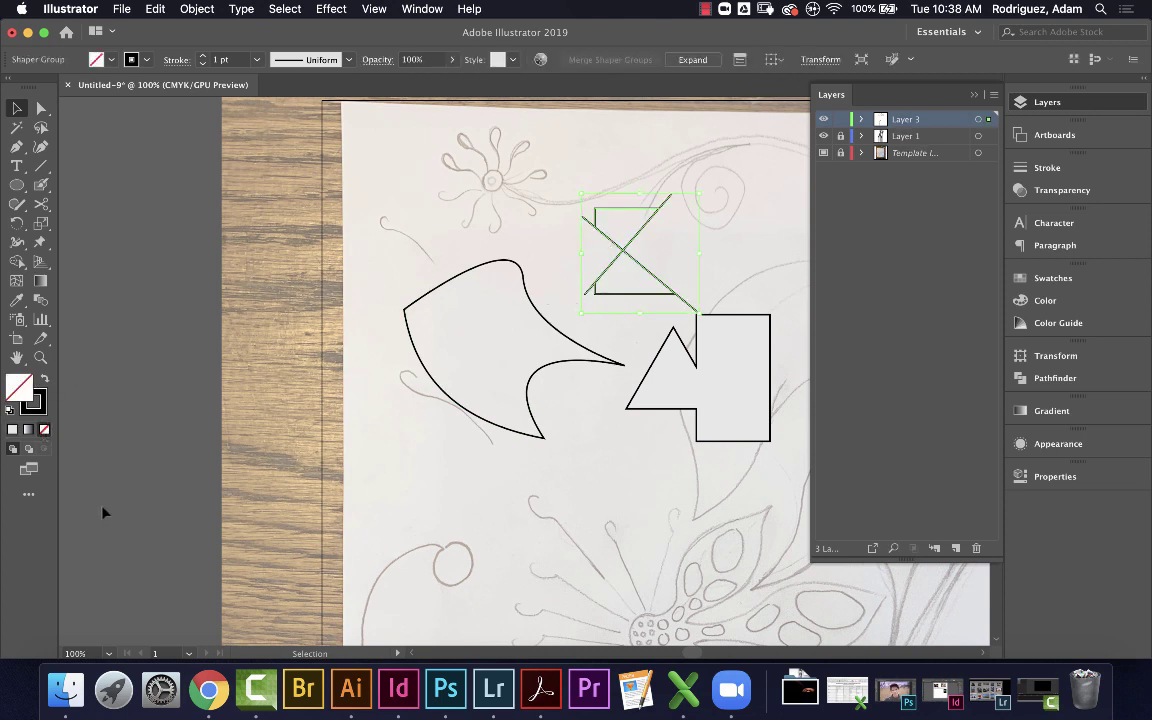
{"action": "left_click", "coordinate": [560, 395]}
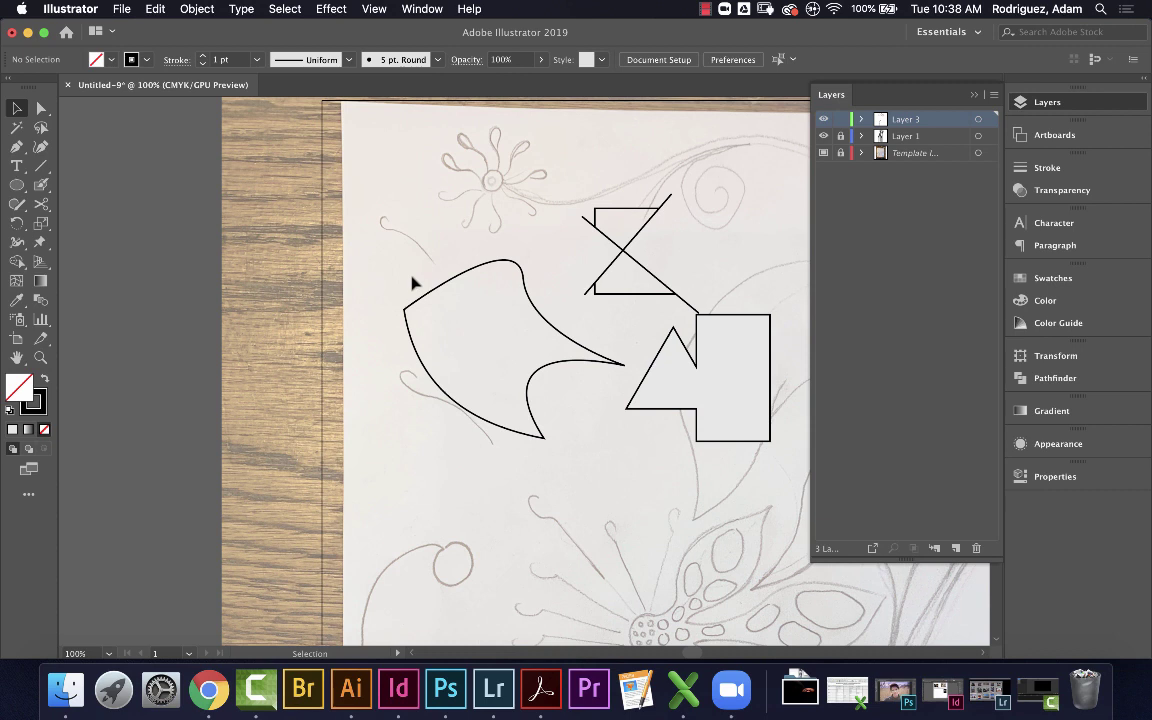
Try to erase the upper-right end of the diagonal line on the cut square with the Path Eraser tool
{"action": "left_click", "coordinate": [16, 205]}
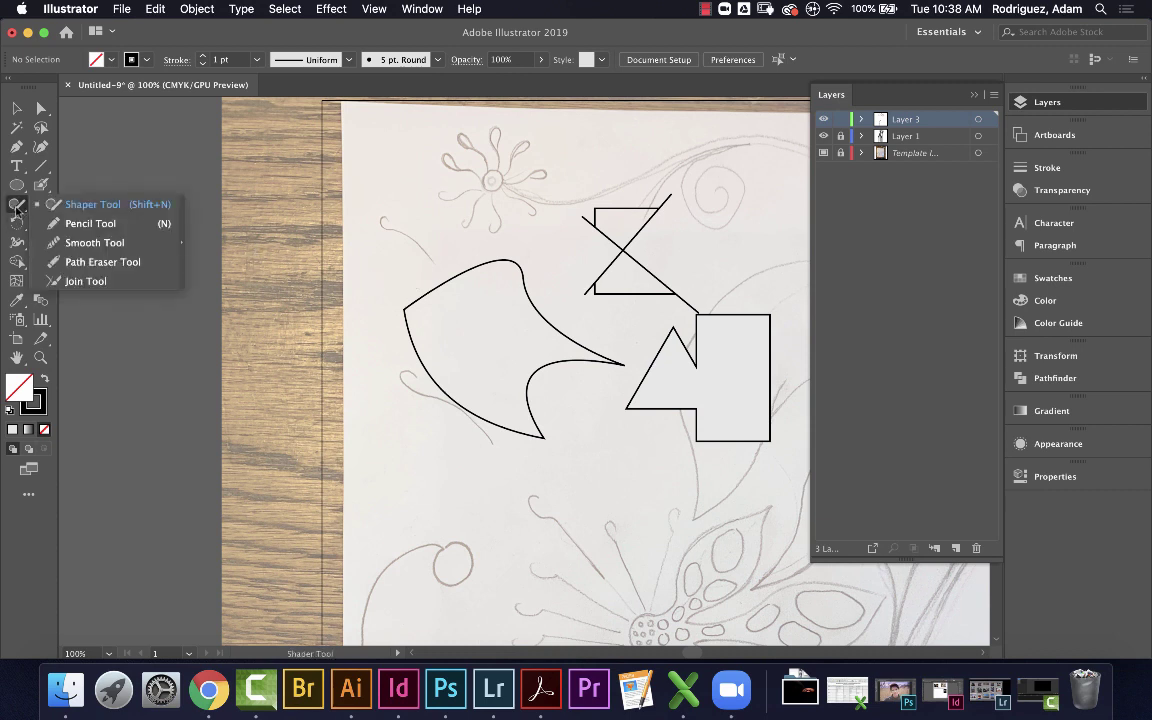
{"action": "left_click", "coordinate": [81, 264]}
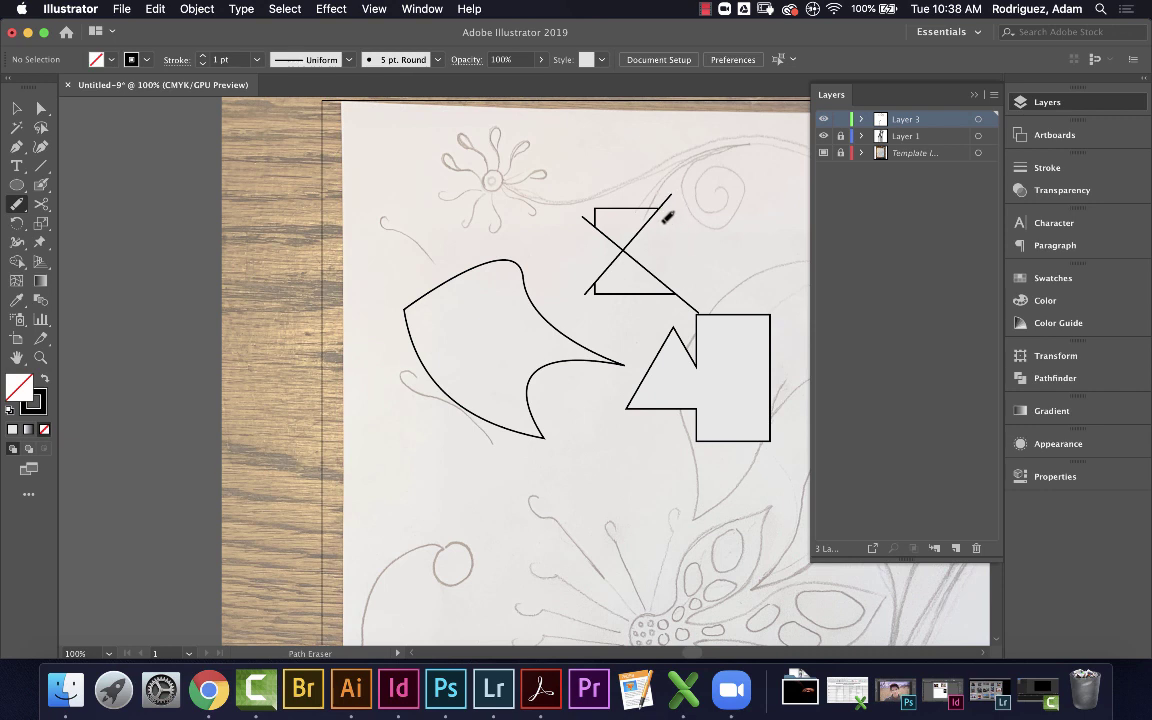
{"action": "key", "text": "v"}
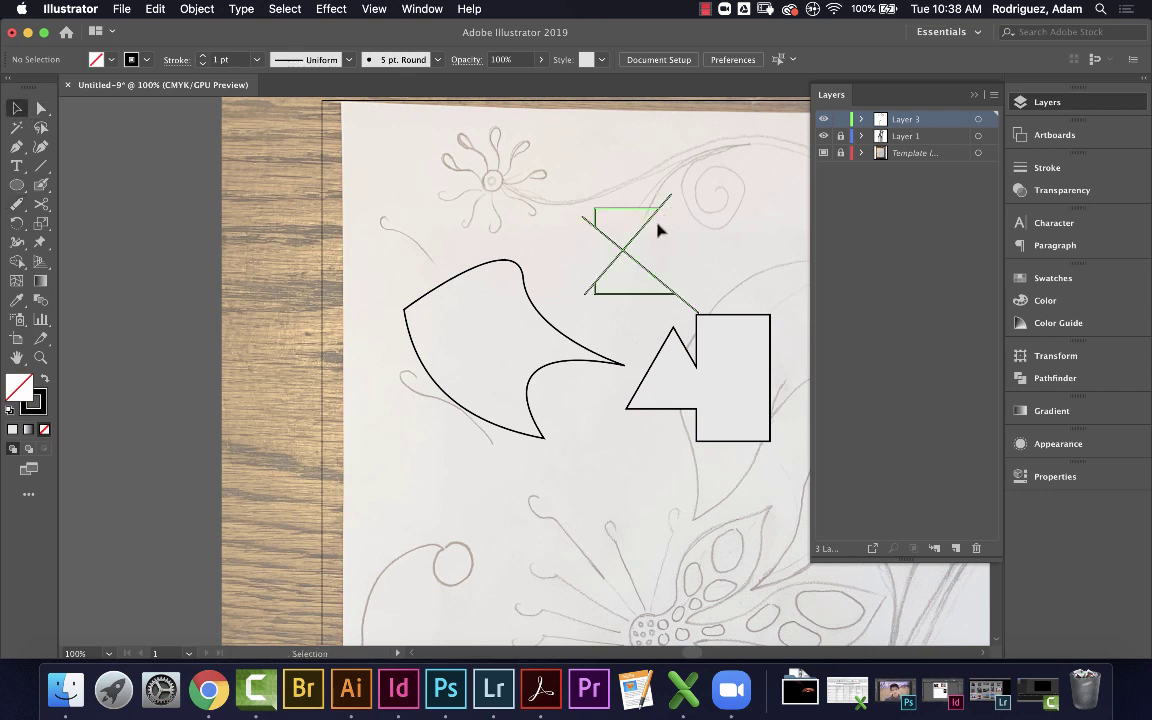
{"action": "left_click", "coordinate": [667, 207]}
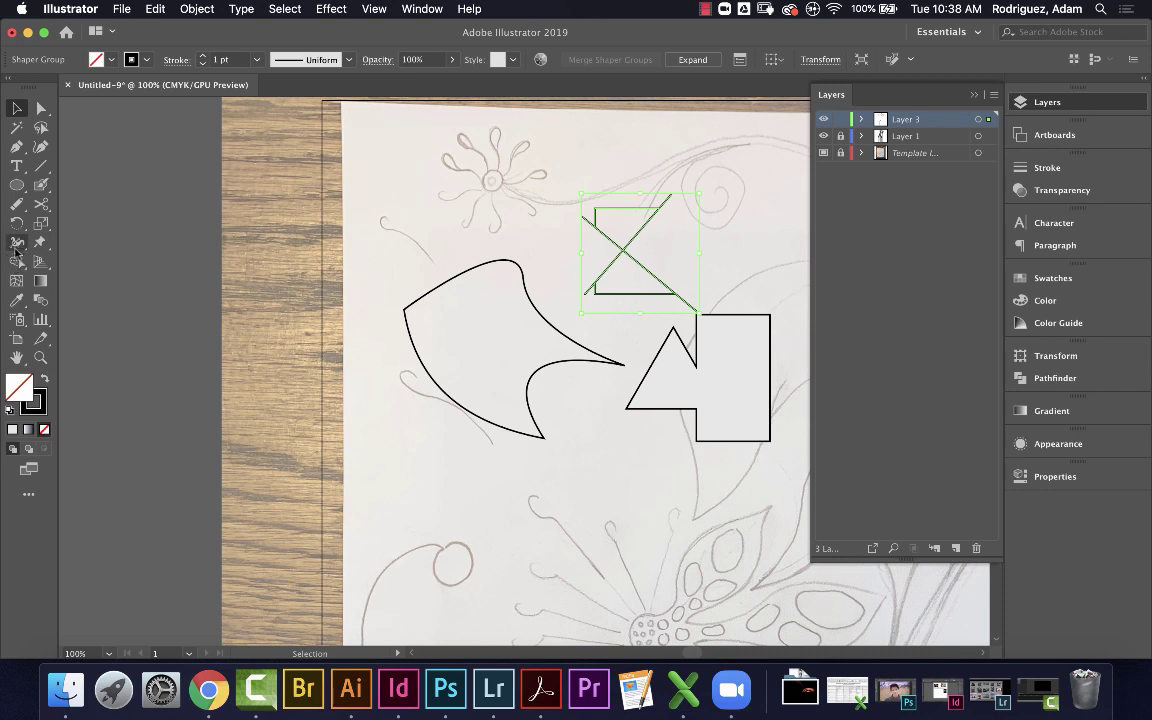
{"action": "left_click", "coordinate": [17, 204]}
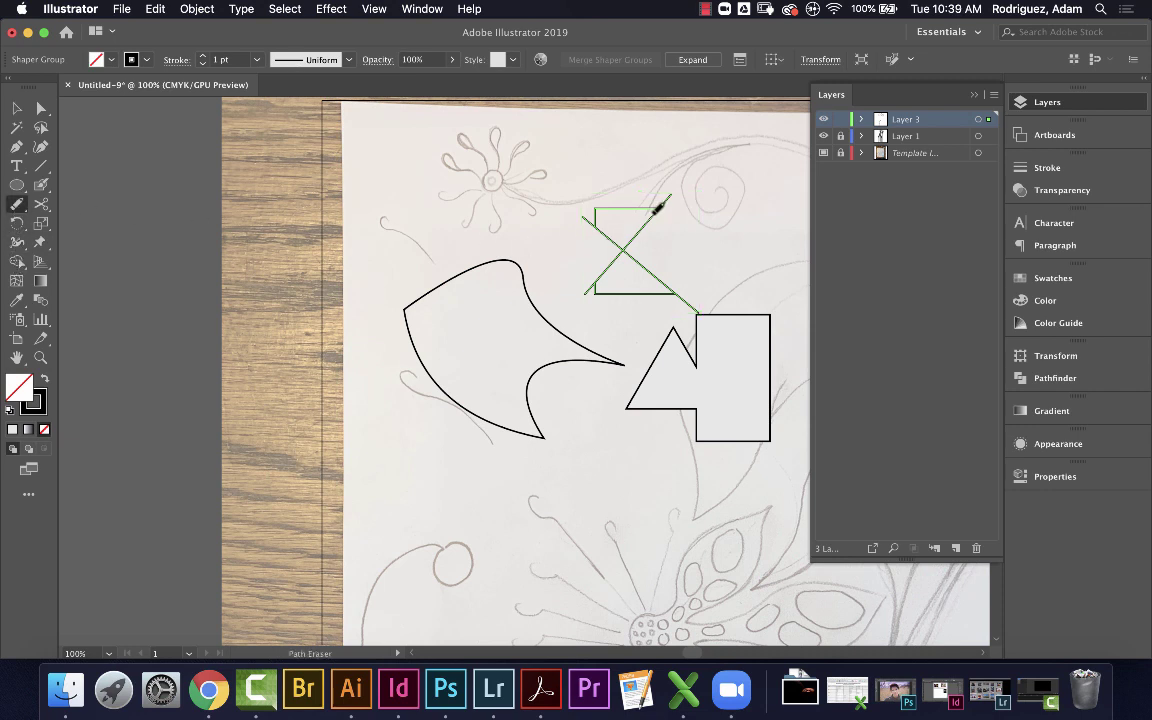
{"action": "left_click_drag", "start_coordinate": [674, 188], "coordinate": [692, 247]}
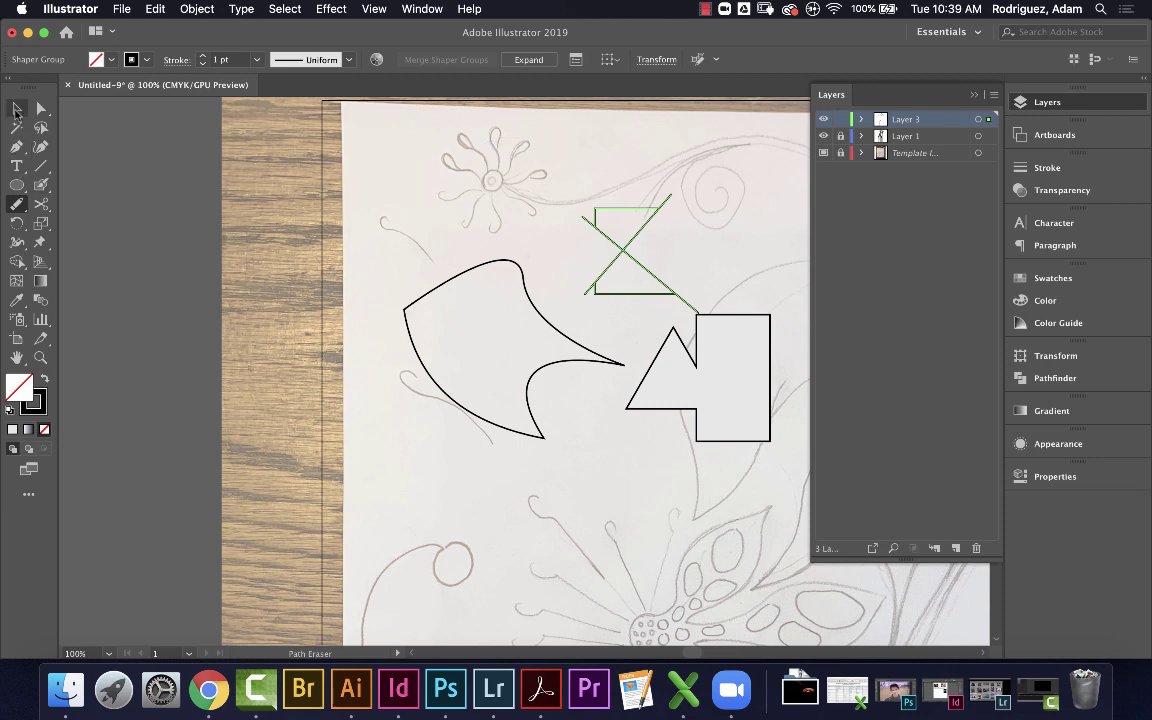
{"action": "left_click", "coordinate": [16, 109]}
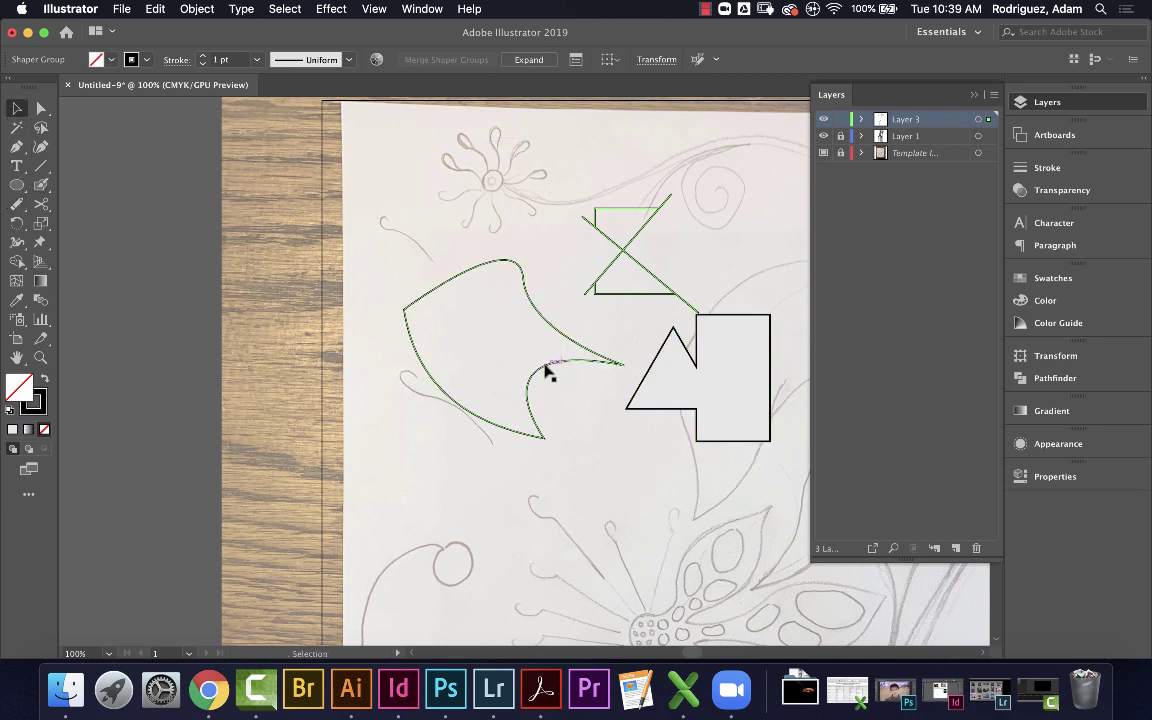
Draw a straight diagonal line across the curved shape with the Line Segment tool, from beyond its upper-right edge to past its lower-left edge
{"action": "left_click", "coordinate": [17, 204]}
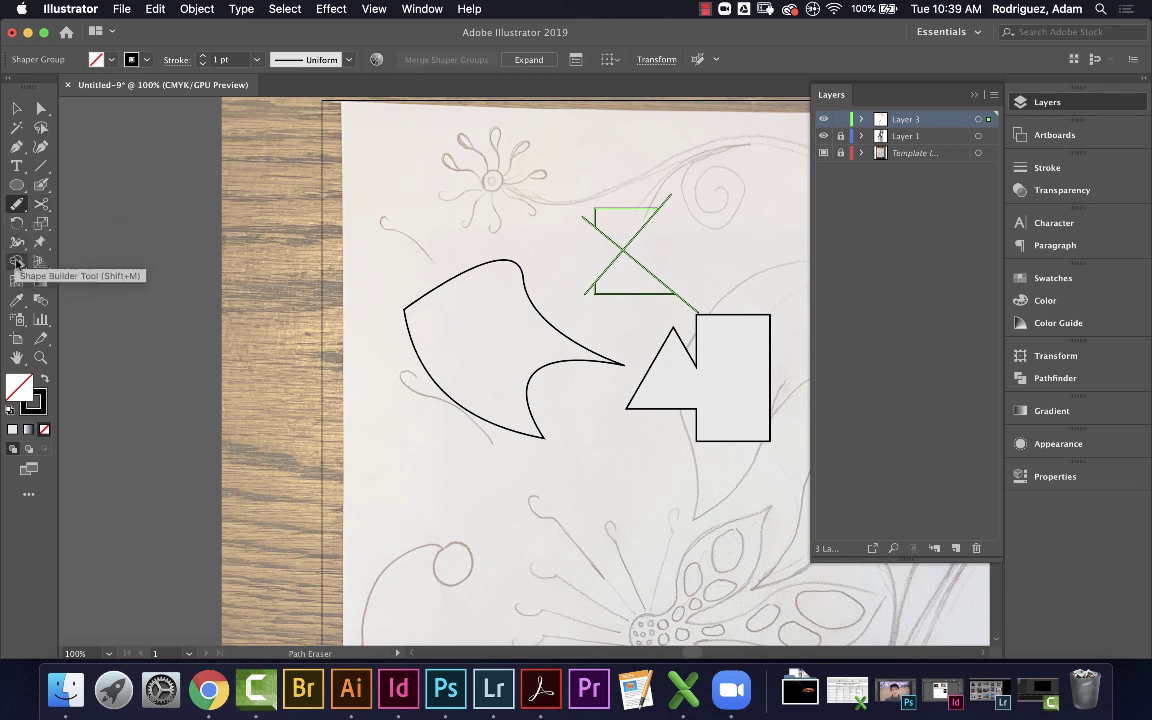
{"action": "left_click", "coordinate": [17, 262]}
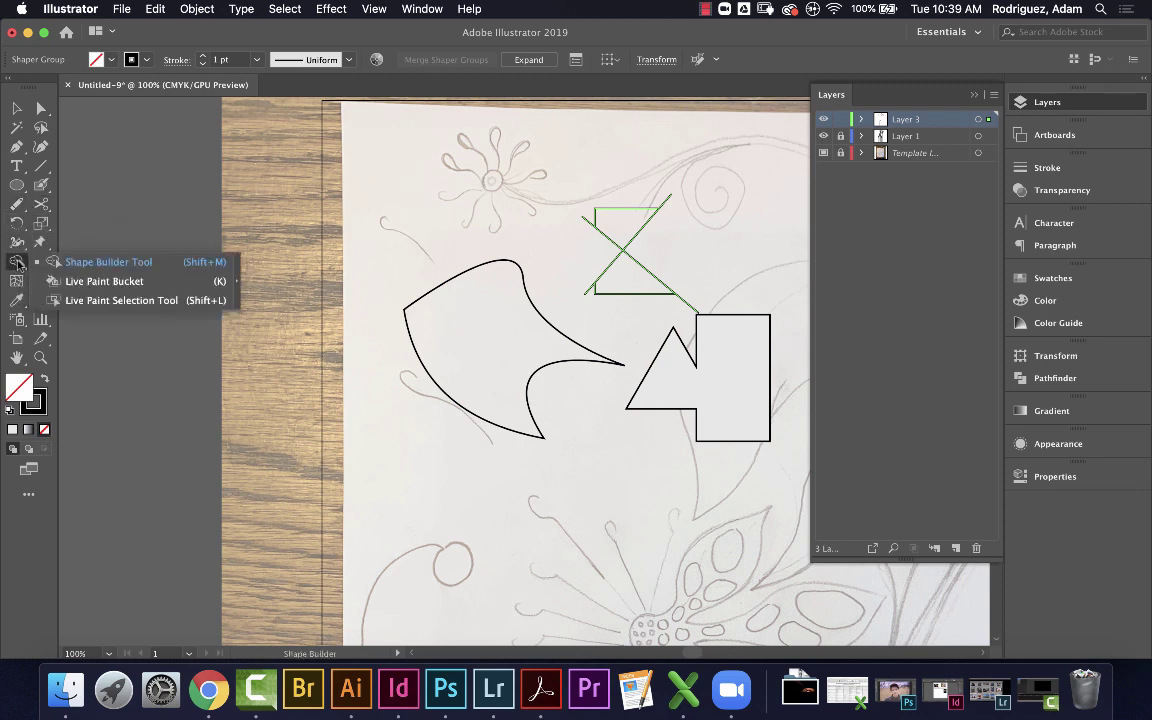
{"action": "left_click", "coordinate": [82, 263]}
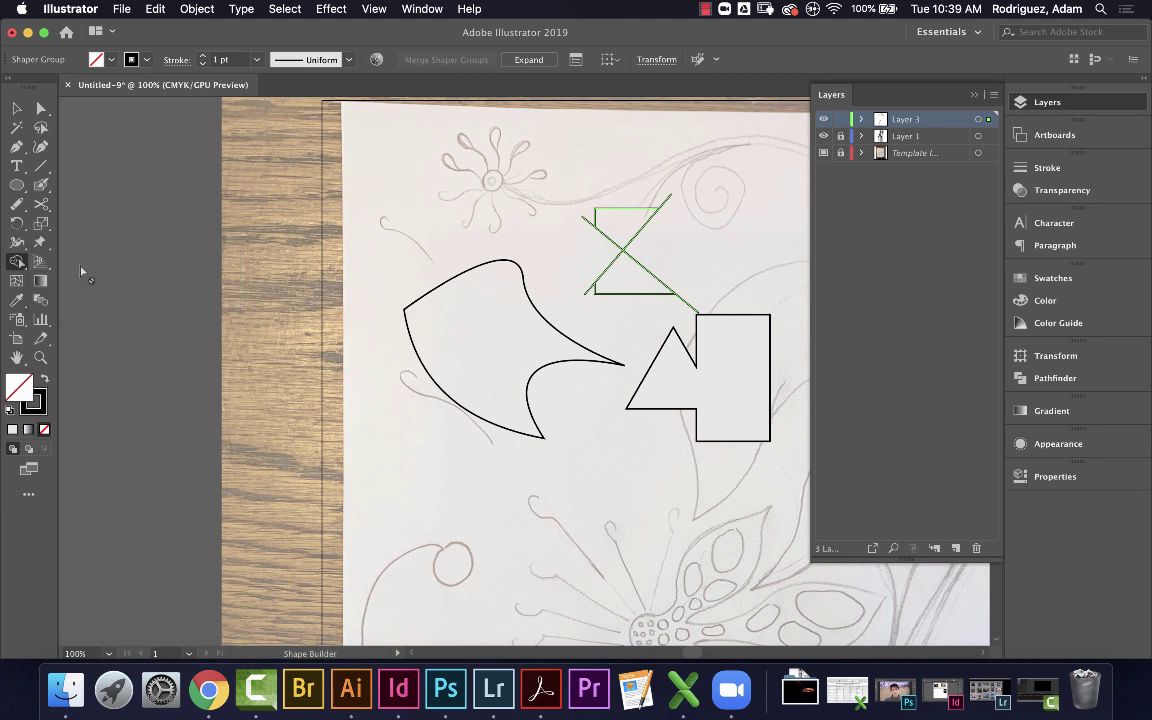
{"action": "left_click", "coordinate": [17, 108]}
{"action": "left_click", "coordinate": [487, 418]}
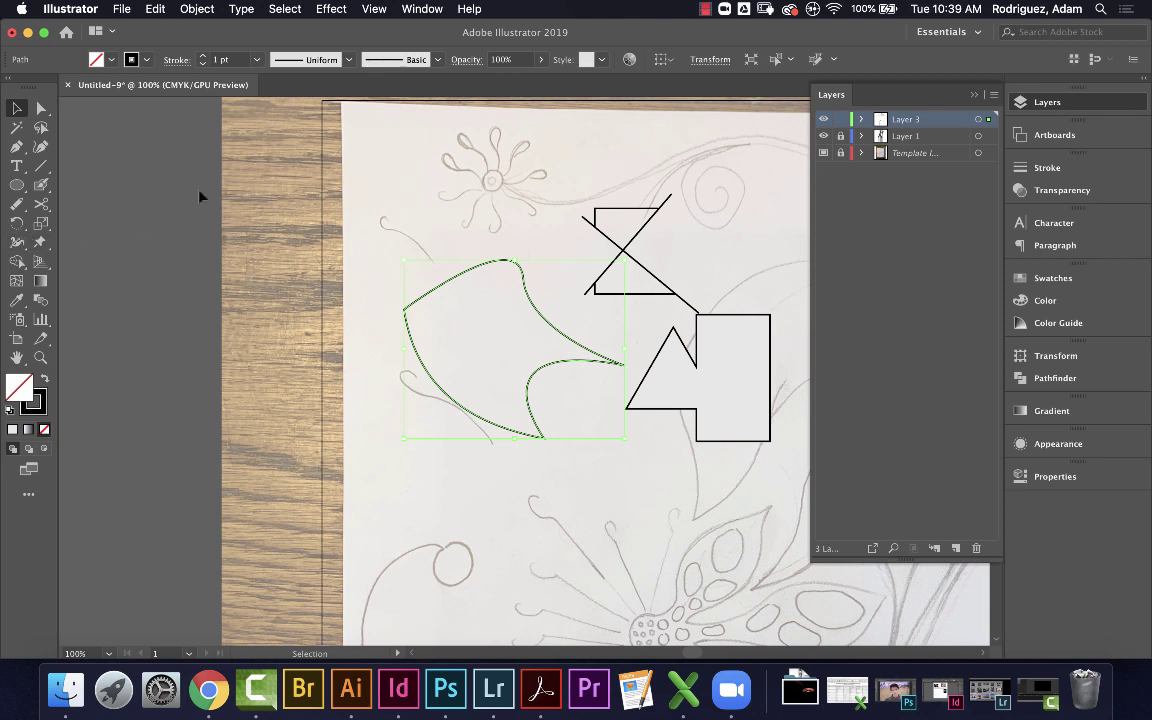
{"action": "left_click", "coordinate": [41, 166]}
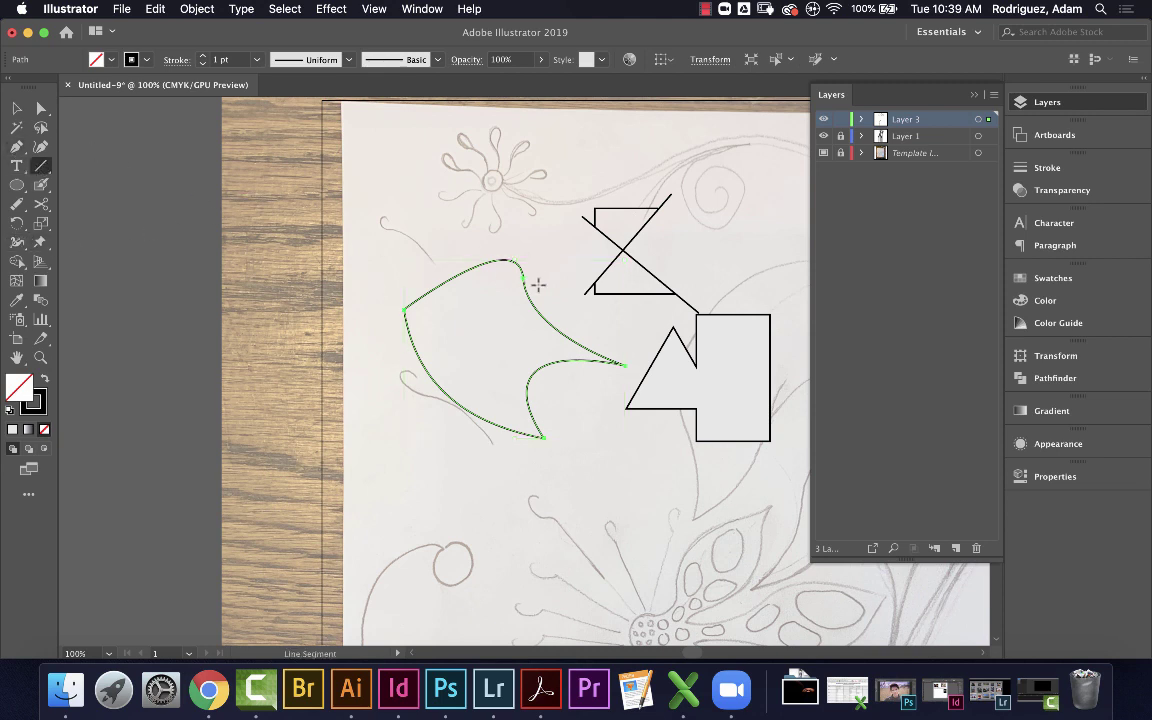
{"action": "left_click_drag", "start_coordinate": [537, 281], "coordinate": [436, 424]}
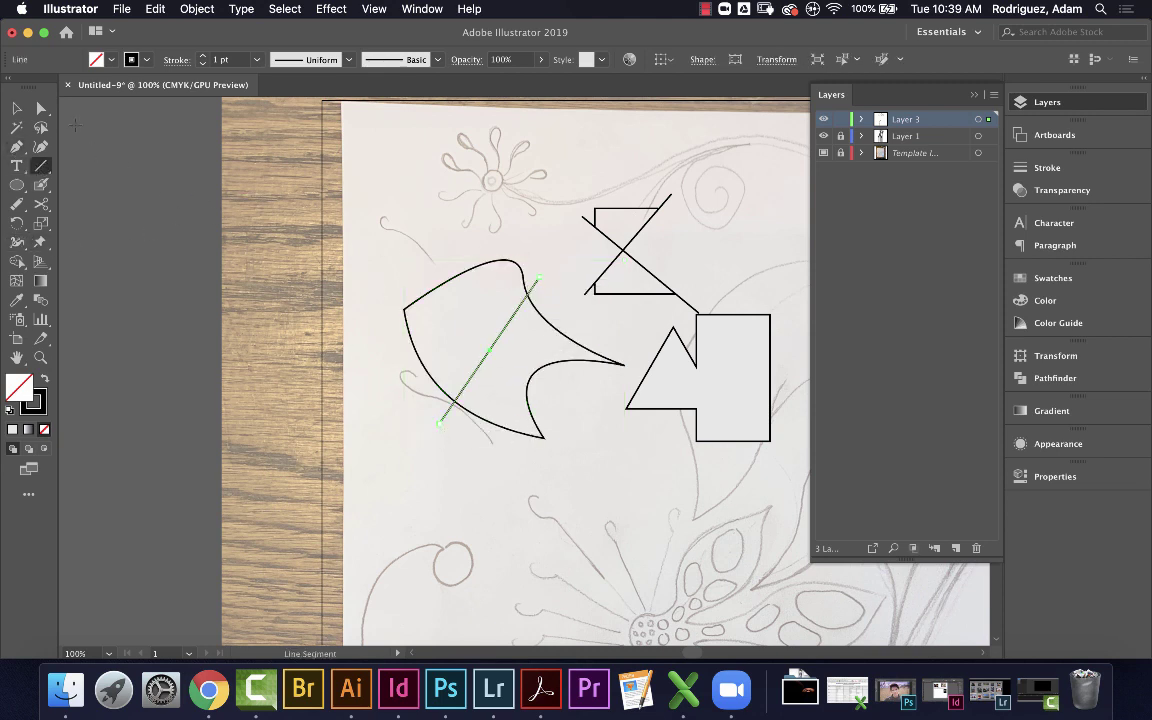
Remove the part of the curved shape left of the diagonal line and both protruding line ends with the Shape Builder tool
{"action": "left_click", "coordinate": [17, 108]}
{"action": "left_click_drag", "start_coordinate": [381, 274], "coordinate": [577, 425]}
{"action": "left_click", "coordinate": [17, 261]}
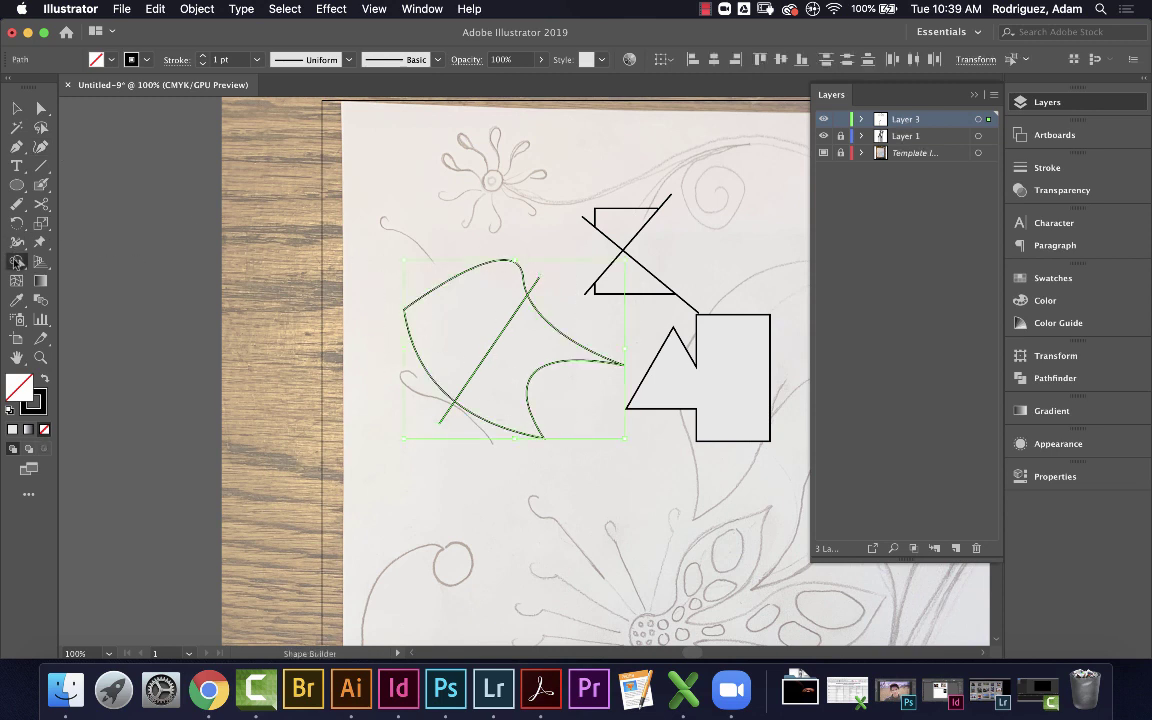
{"action": "left_click", "coordinate": [463, 320], "text": "alt"}
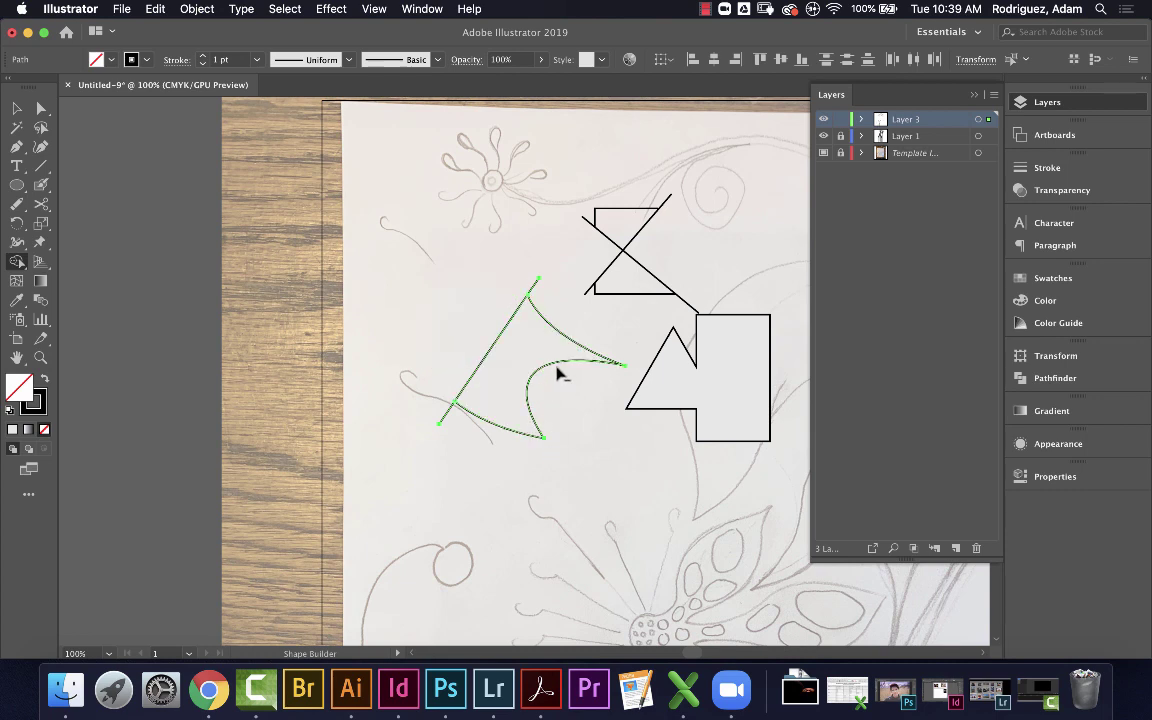
{"action": "left_click", "coordinate": [534, 286], "text": "alt"}
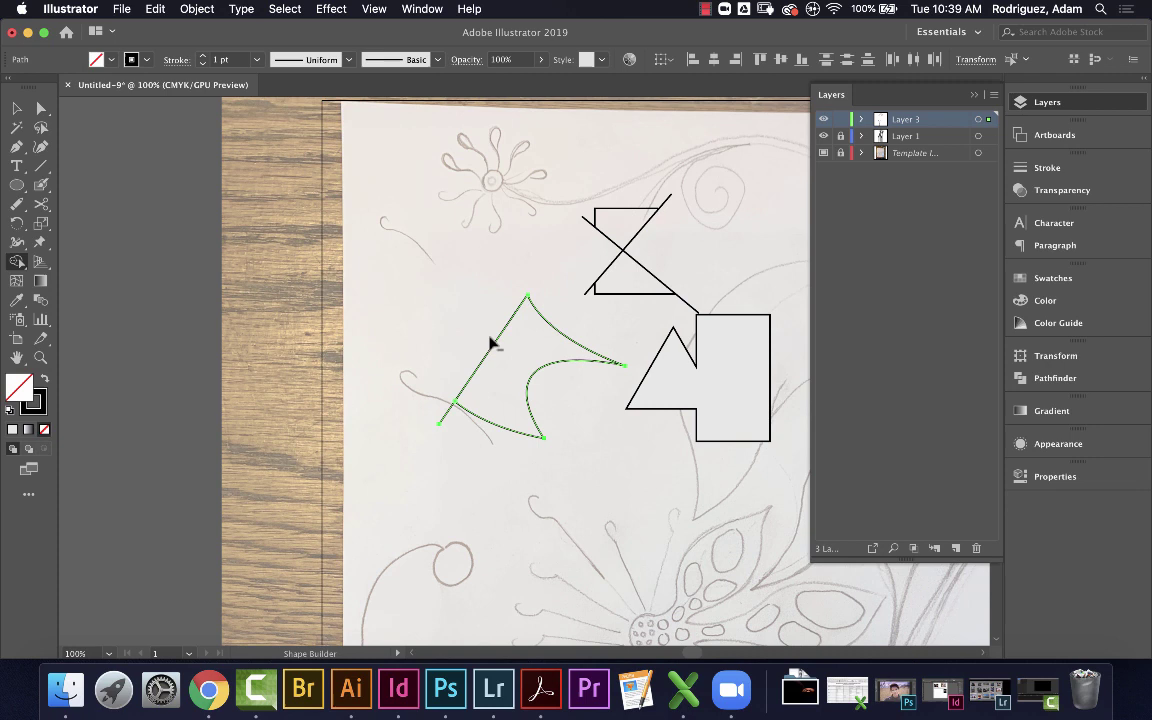
{"action": "left_click", "coordinate": [447, 413], "text": "alt"}
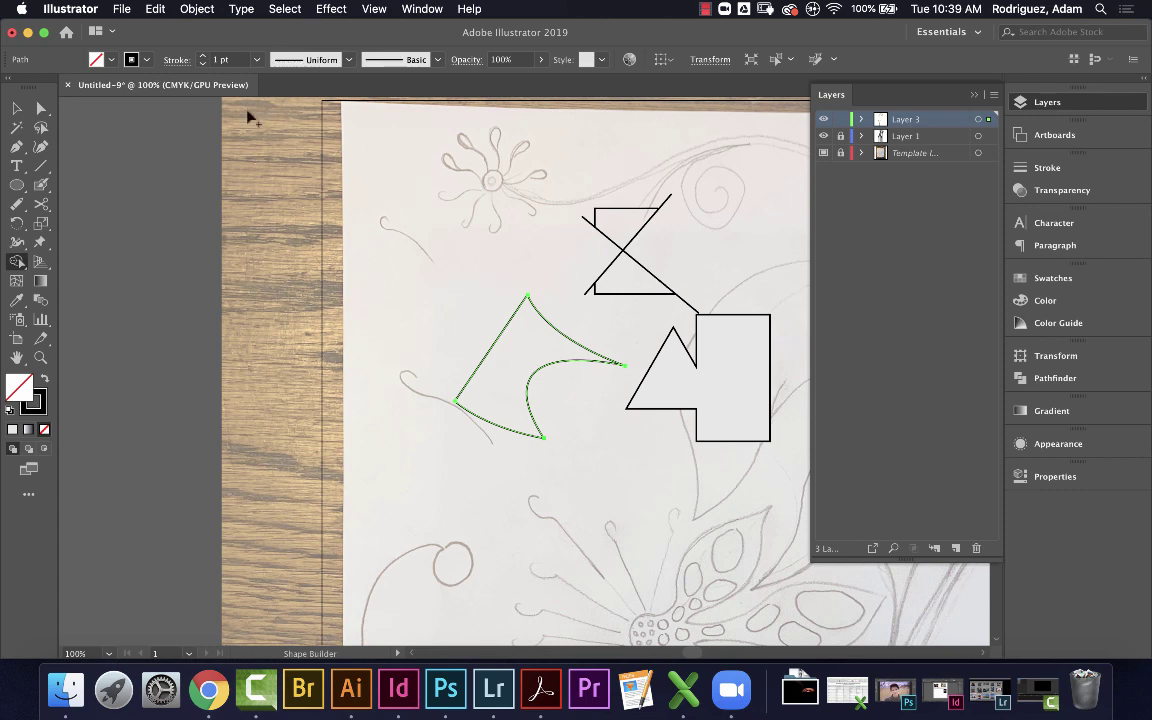
Delete all the practice shapes: the cut curved shape, the cut square and the merged triangle and rectangle
{"action": "left_click", "coordinate": [17, 109]}
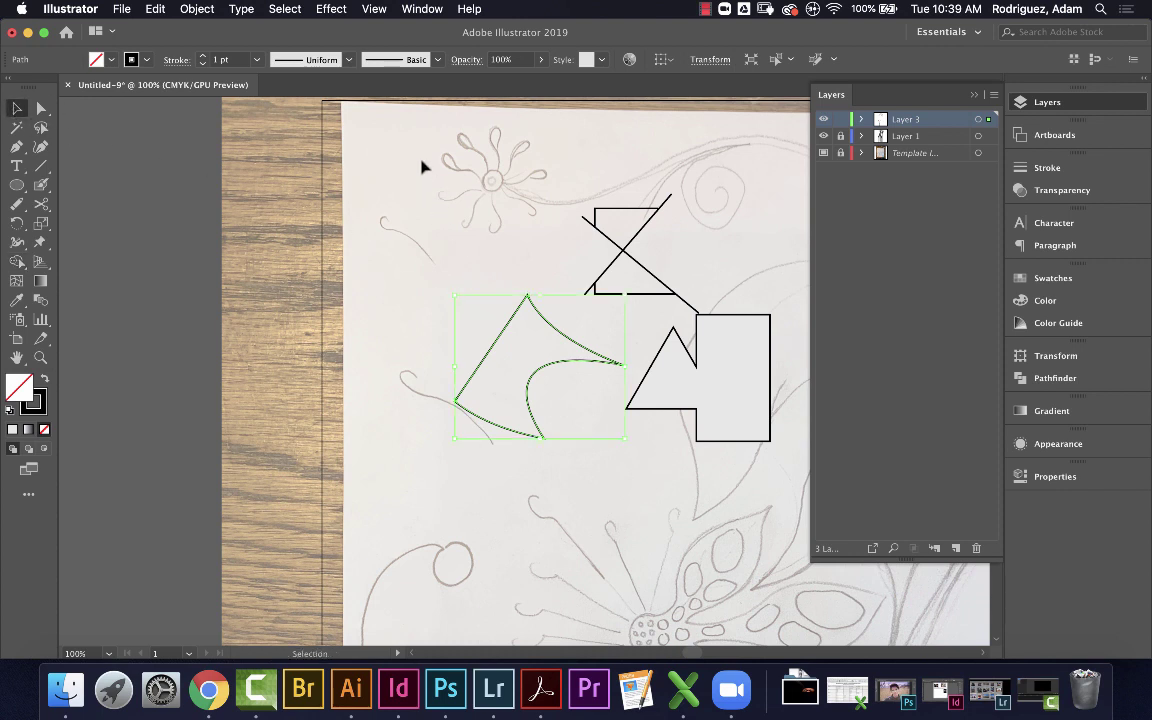
{"action": "left_click_drag", "start_coordinate": [380, 147], "coordinate": [746, 404]}
{"action": "key", "text": "Delete"}
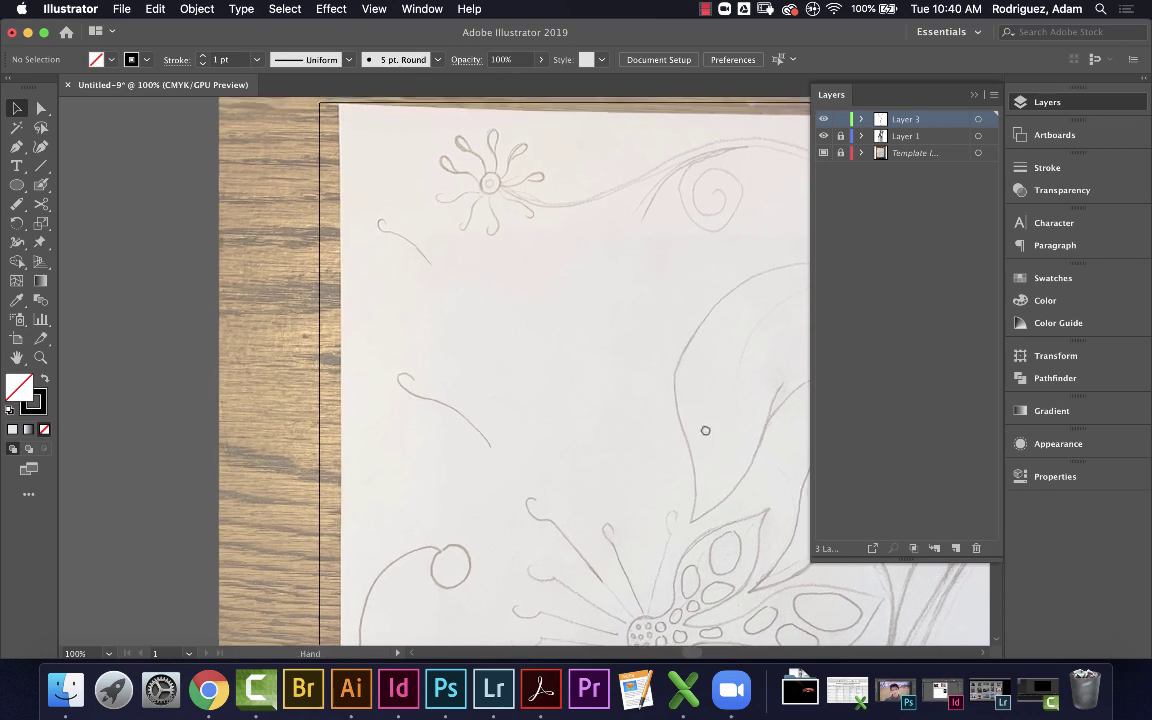
Examine the sketch's flowers, stems, leaves, spiral and mushroom around the traced buds and curved stem
{"action": "scroll", "coordinate": [636, 368], "scroll_direction": "down", "scroll_amount": 10}
{"action": "scroll", "coordinate": [636, 368], "scroll_direction": "right", "scroll_amount": 5}
{"action": "scroll", "coordinate": [648, 334], "scroll_direction": "down", "scroll_amount": 9}
{"action": "scroll", "coordinate": [648, 334], "scroll_direction": "left", "scroll_amount": 2}
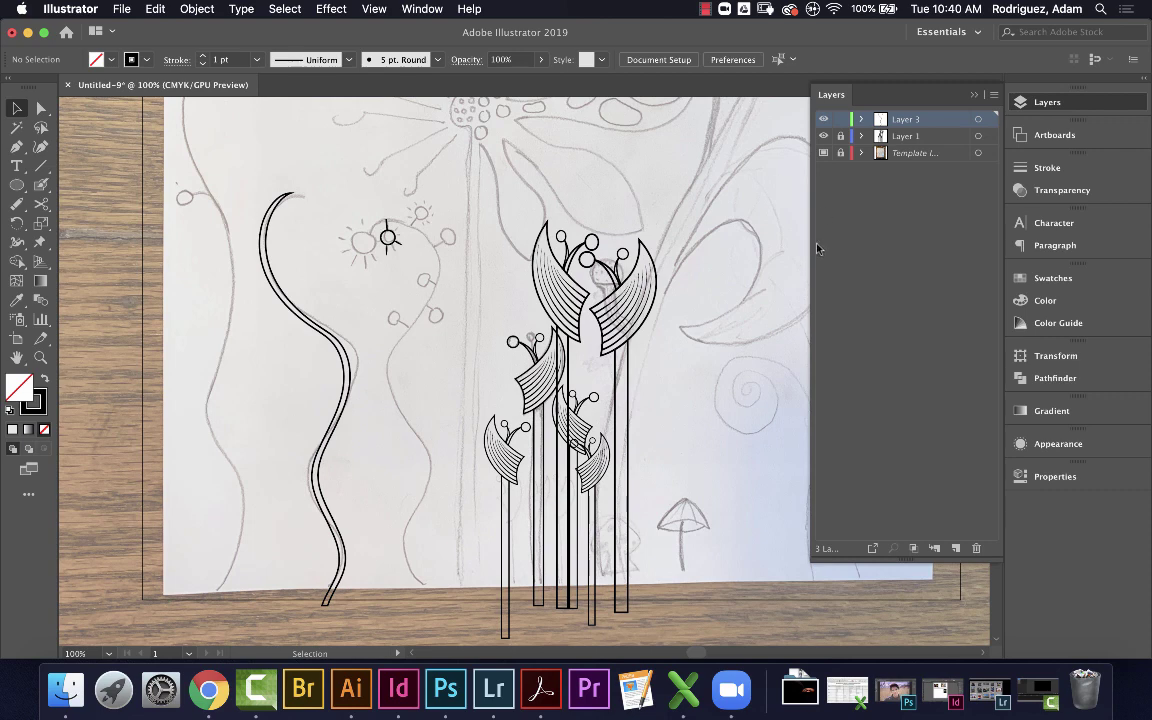
{"action": "key", "text": "space"}
{"action": "mouse_move", "coordinate": [705, 203]}
{"action": "left_mouse_down"}
{"action": "mouse_move", "coordinate": [660, 253]}
{"action": "mouse_move", "coordinate": [561, 501]}
{"action": "left_mouse_up"}
{"action": "left_click_drag", "start_coordinate": [564, 373], "coordinate": [566, 239]}
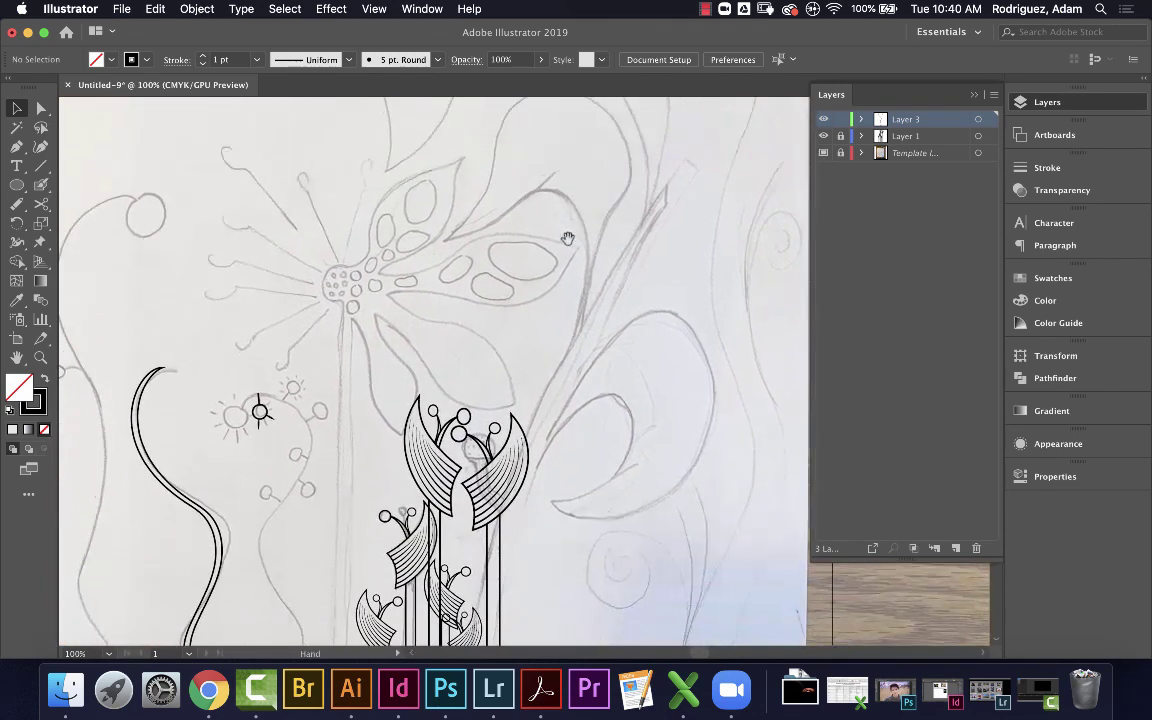
{"action": "left_click_drag", "start_coordinate": [560, 380], "coordinate": [560, 316]}
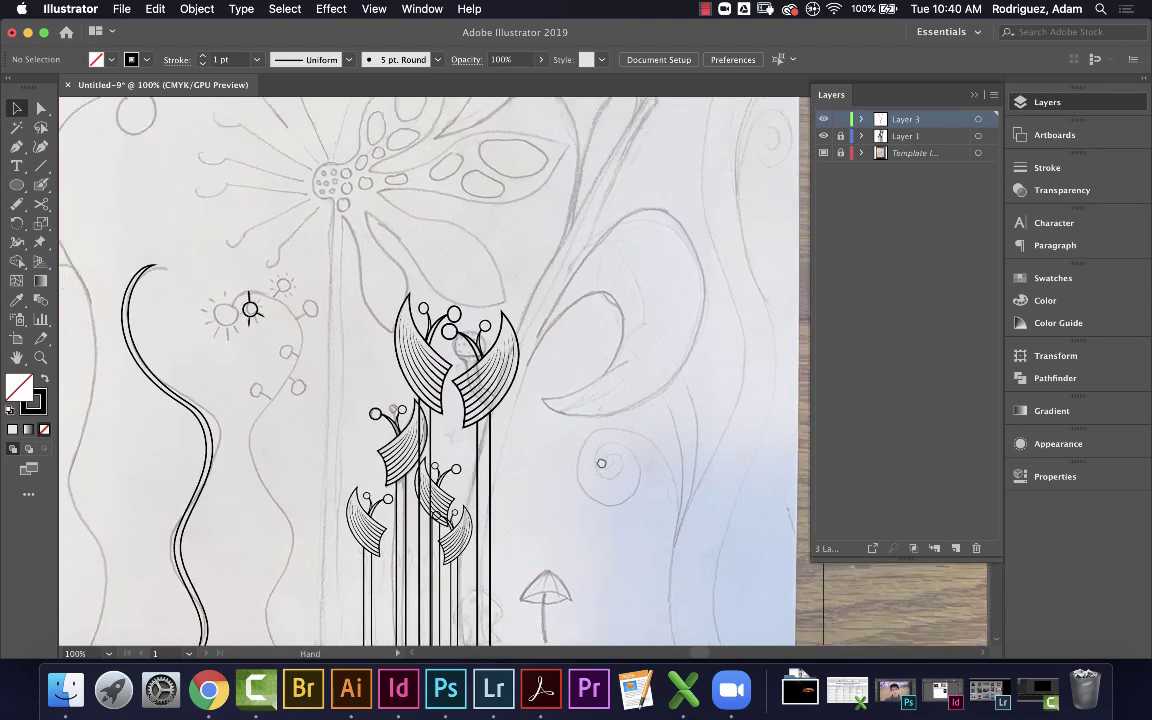
{"action": "scroll", "coordinate": [619, 474], "scroll_direction": "down", "scroll_amount": 5}
{"action": "scroll", "coordinate": [660, 420], "scroll_direction": "left", "scroll_amount": 5}
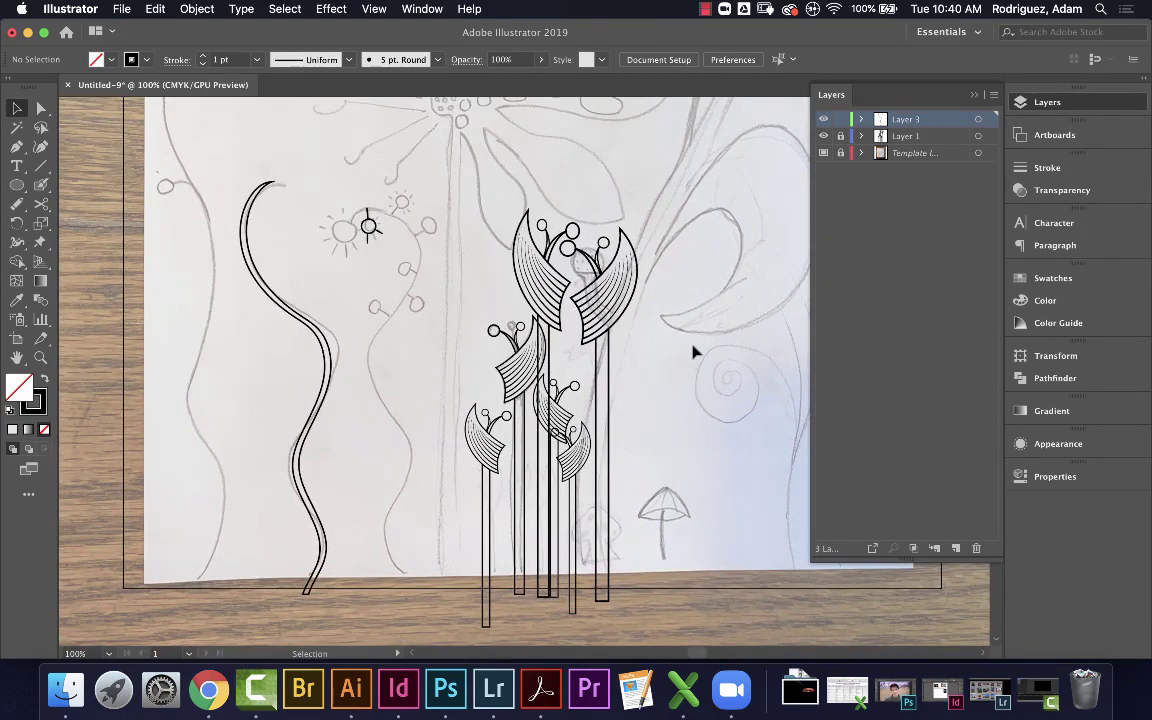